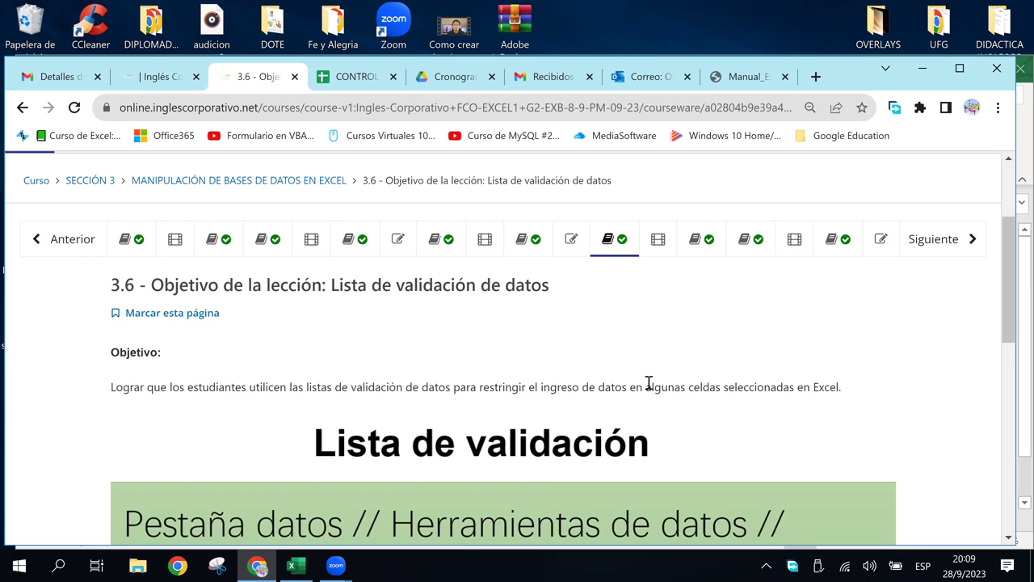
Read lesson 3.6 on data validation lists down to the slide showing the command's location
scroll(649, 383, "down", 1)
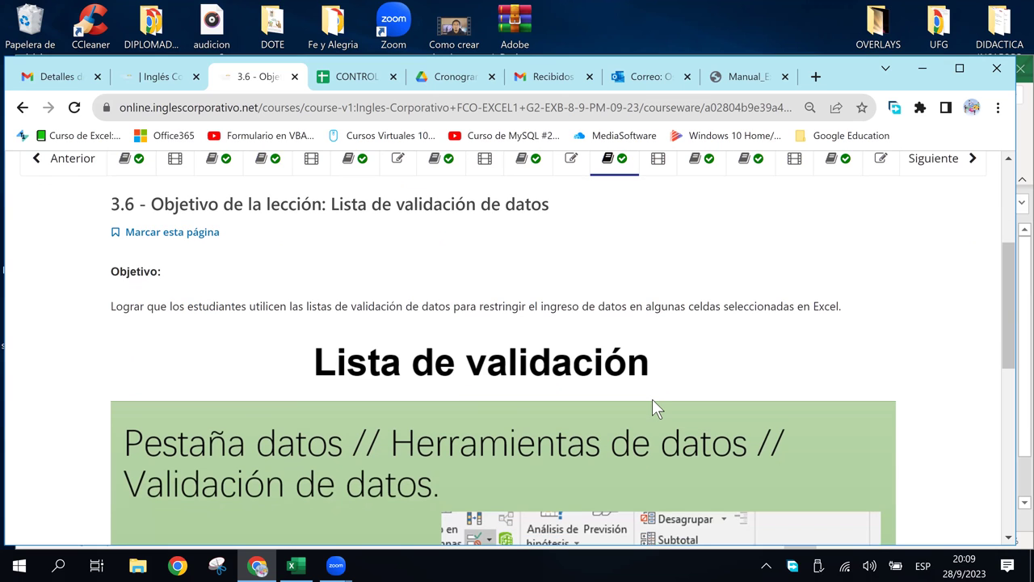
scroll(655, 395, "down", 1)
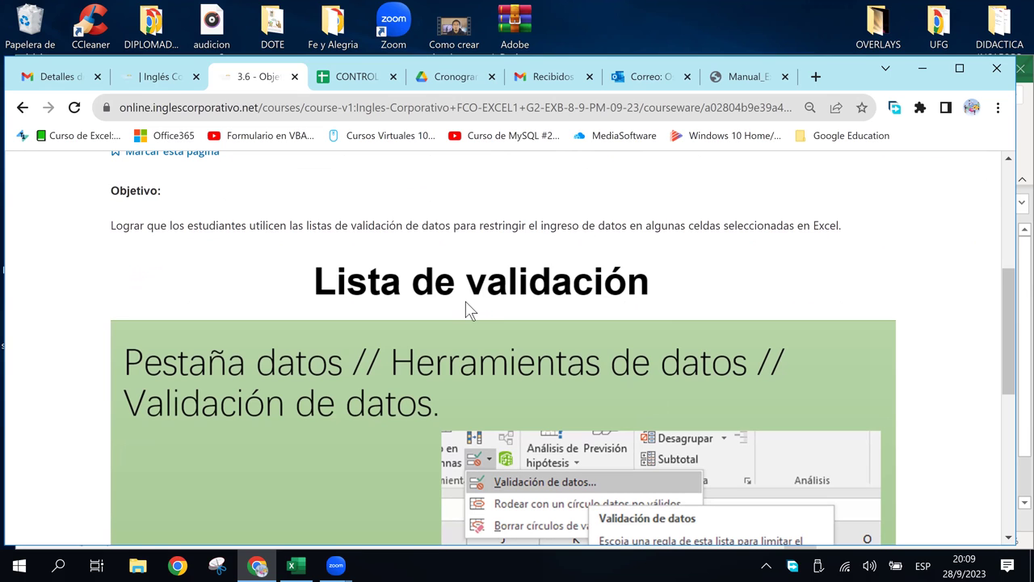
scroll(466, 308, "down", 1)
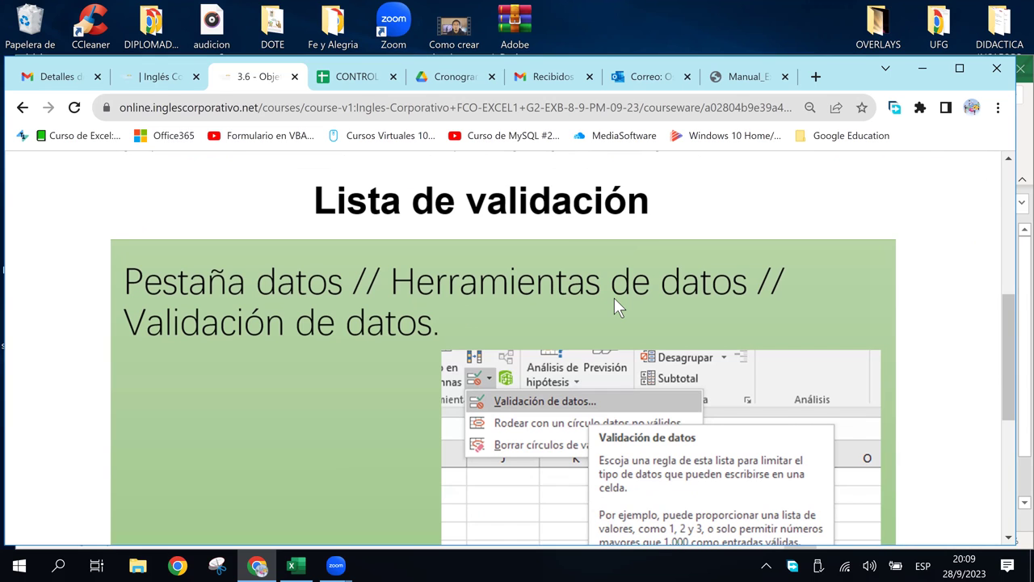
scroll(614, 356, "down", 1)
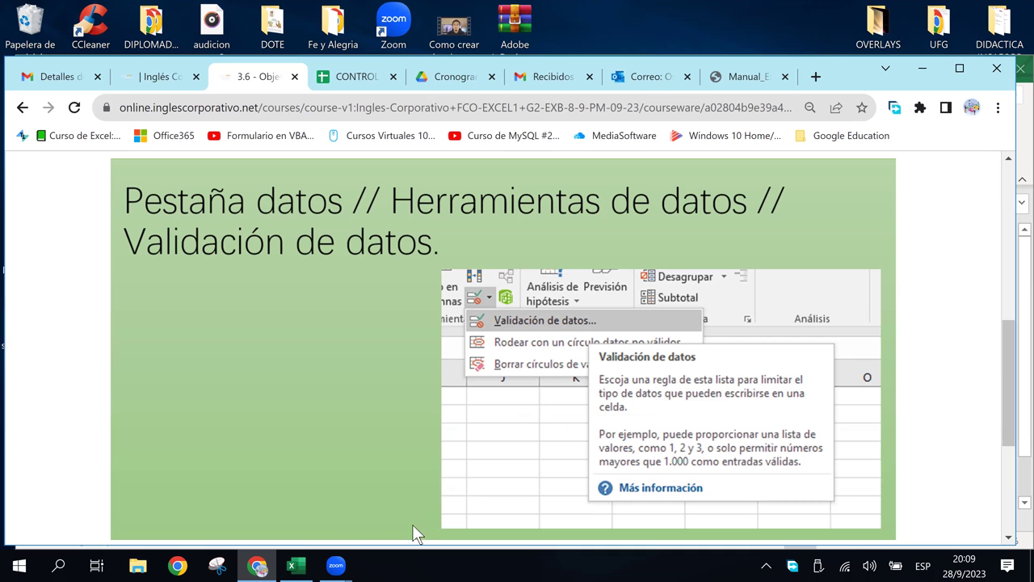
Switch to Excel and add a new worksheet to the Libro1 workbook
left_click(296, 566)
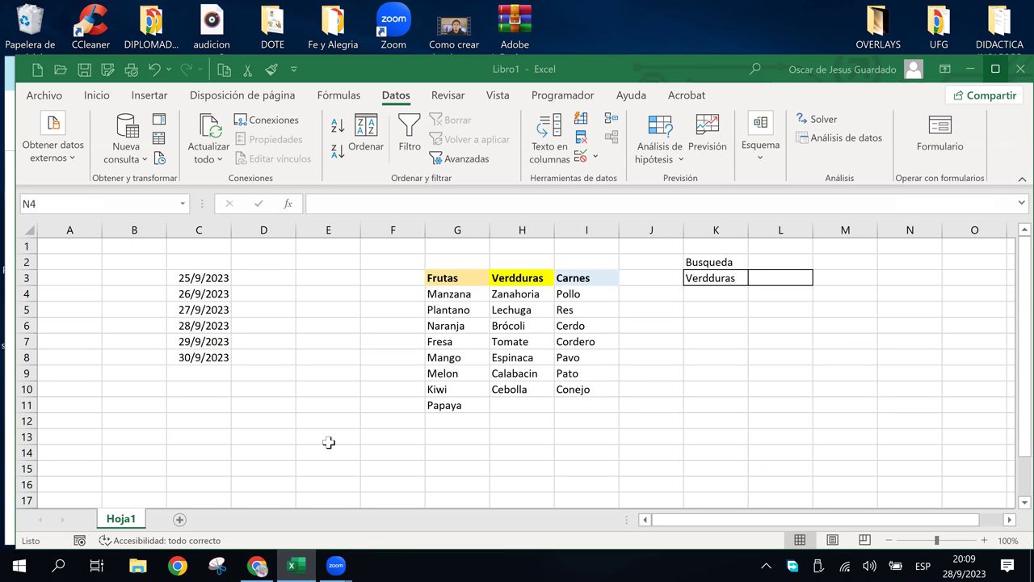
left_click(180, 520)
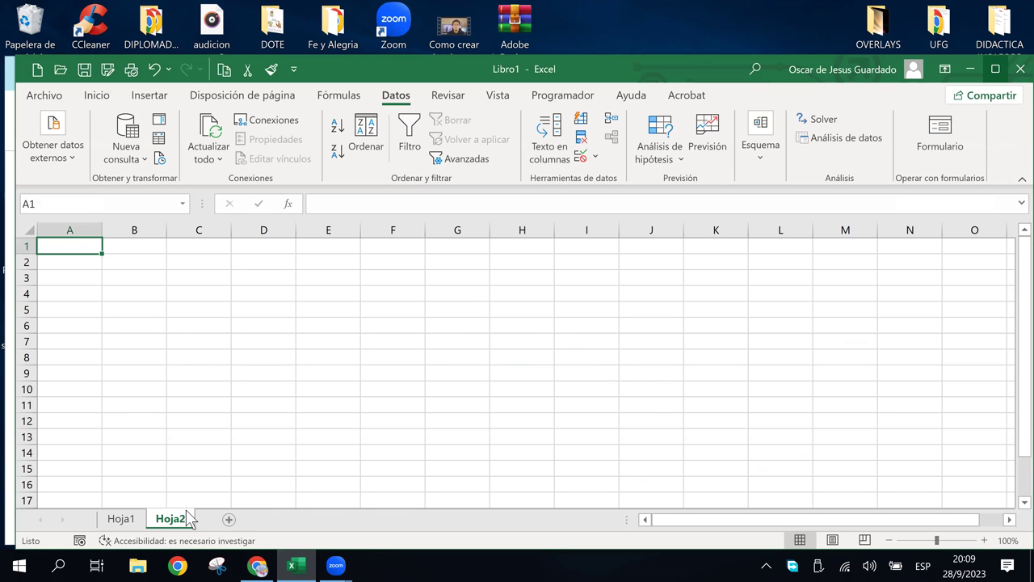
Look through Excel's recently opened workbooks for a suitable practice file and return to the worksheet
left_click(44, 94)
left_click(73, 207)
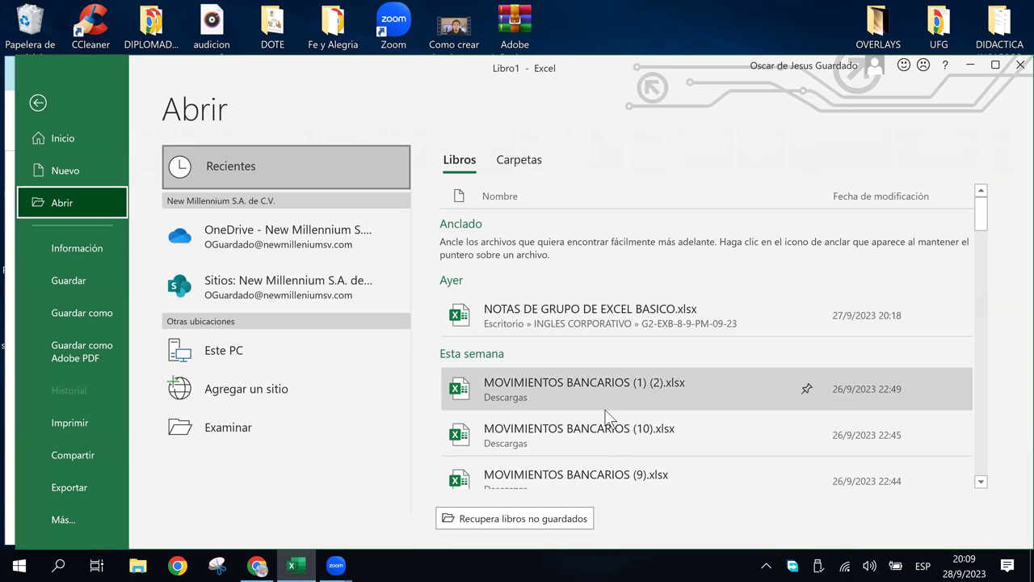
scroll(587, 476, "down", 3)
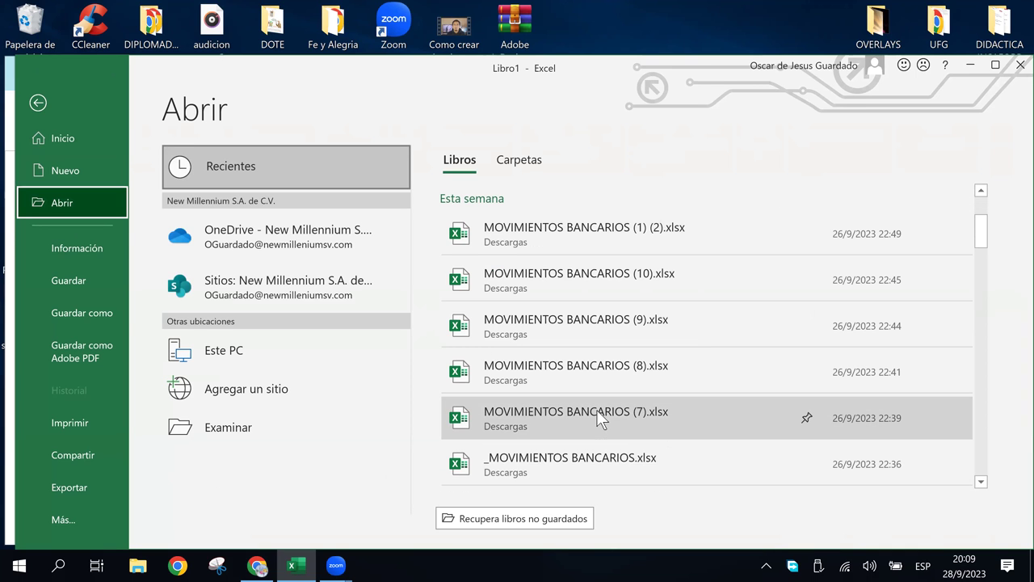
scroll(598, 424, "down", 1)
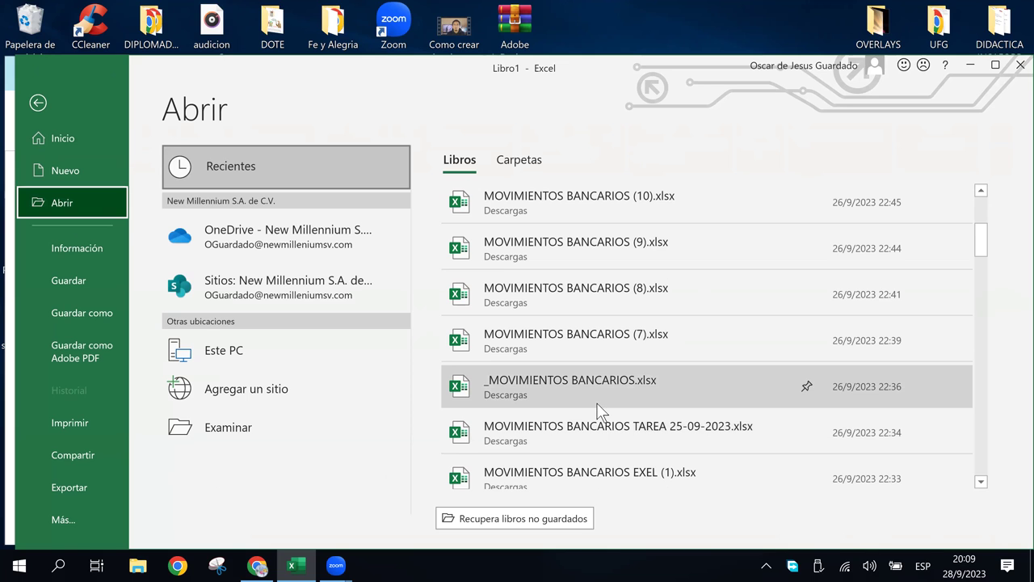
scroll(598, 408, "down", 2)
scroll(598, 408, "down", 1)
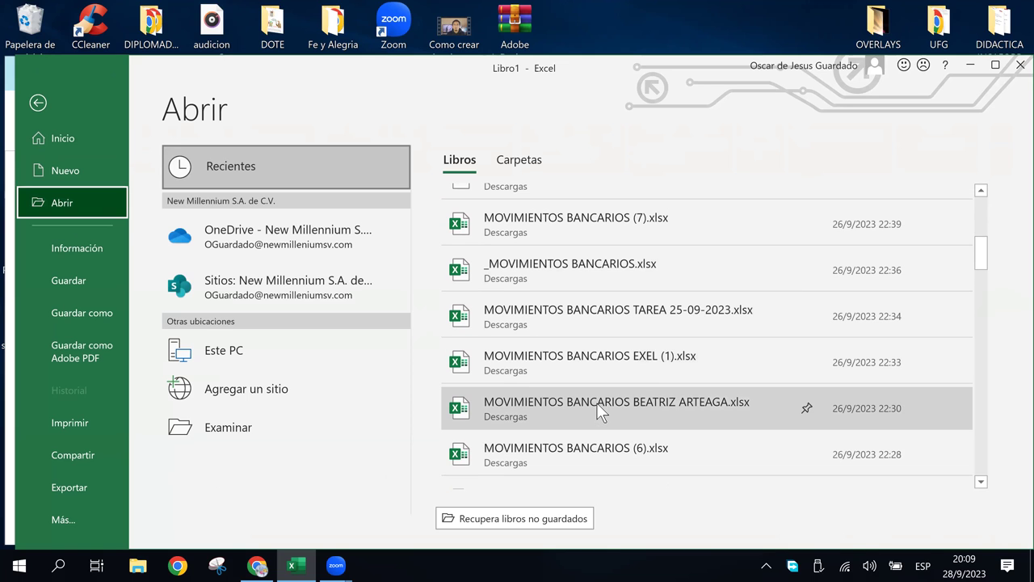
scroll(599, 413, "up", 2)
scroll(598, 413, "up", 3)
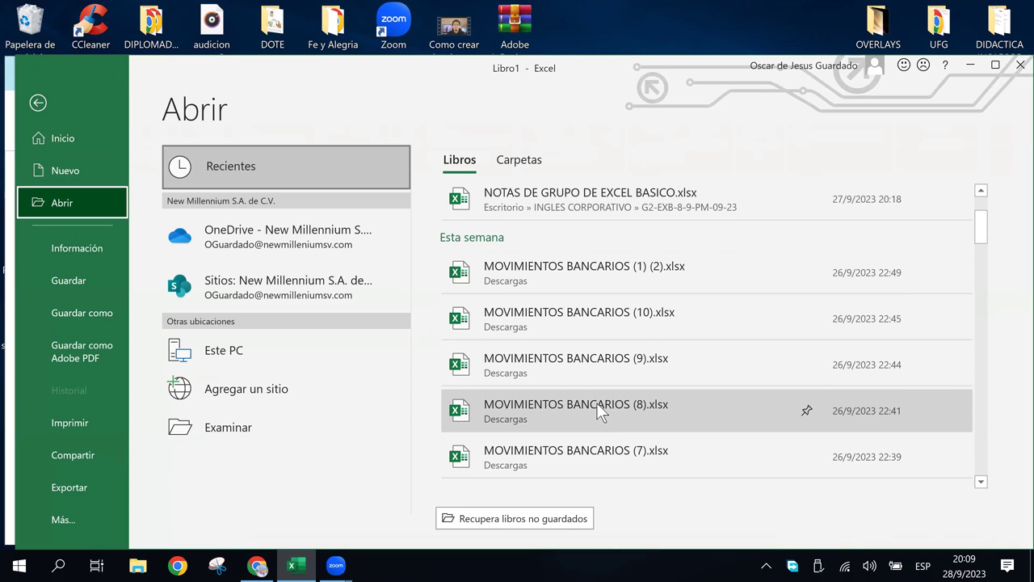
scroll(597, 402, "down", 3)
scroll(597, 403, "down", 2)
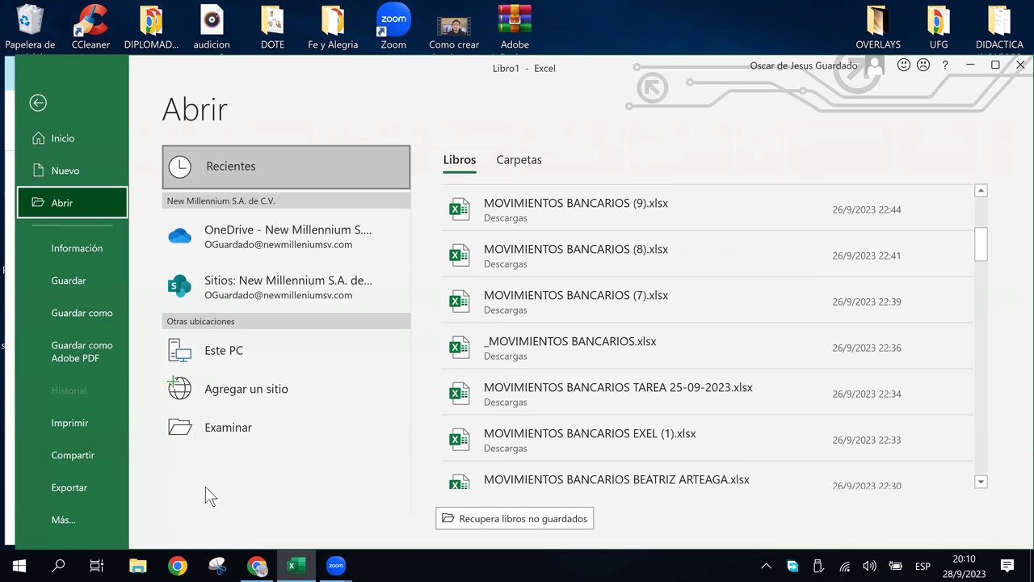
left_click(38, 102)
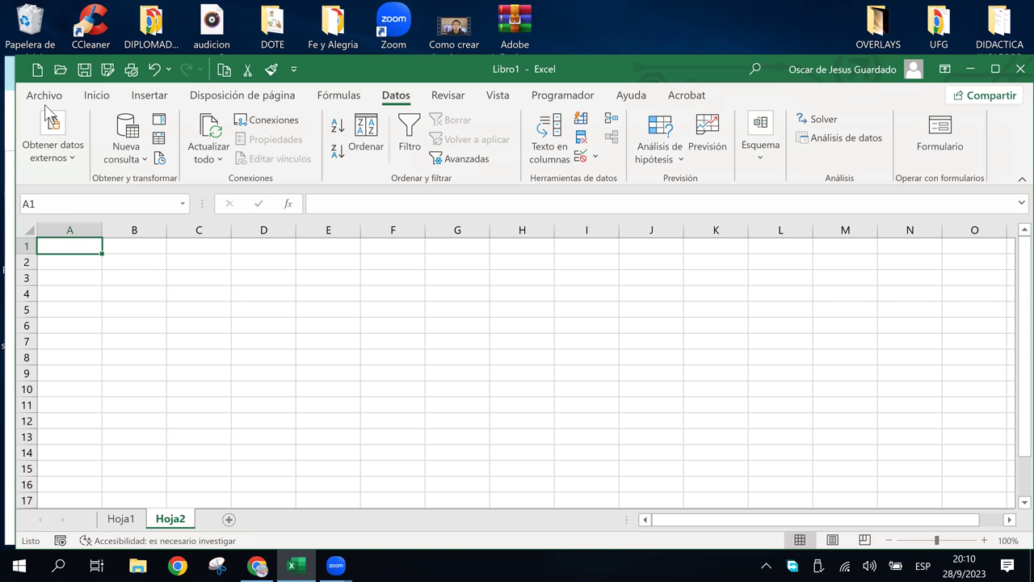
Minimize the Excel and browser windows to reach the desktop
left_click(970, 71)
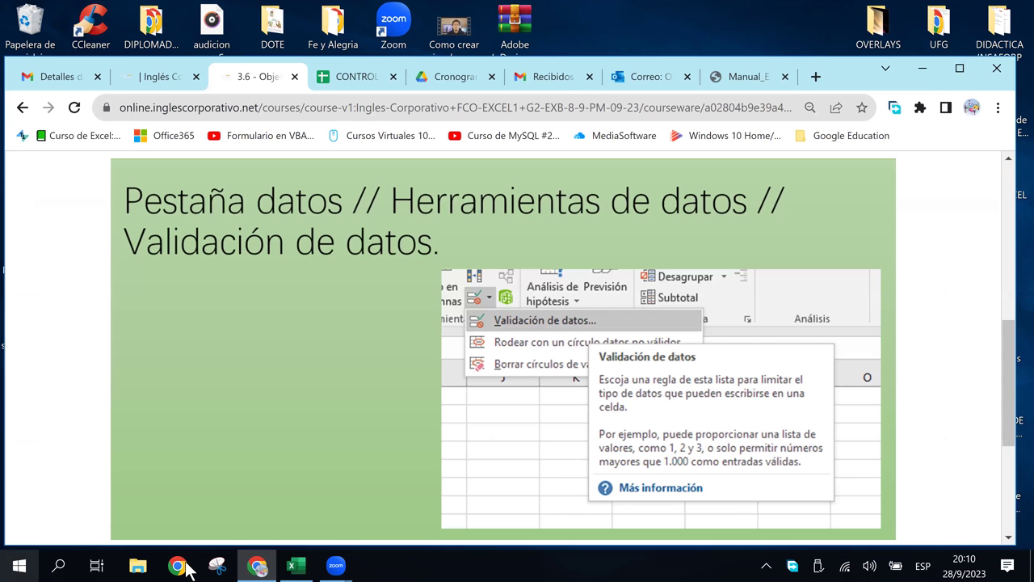
left_click(256, 565)
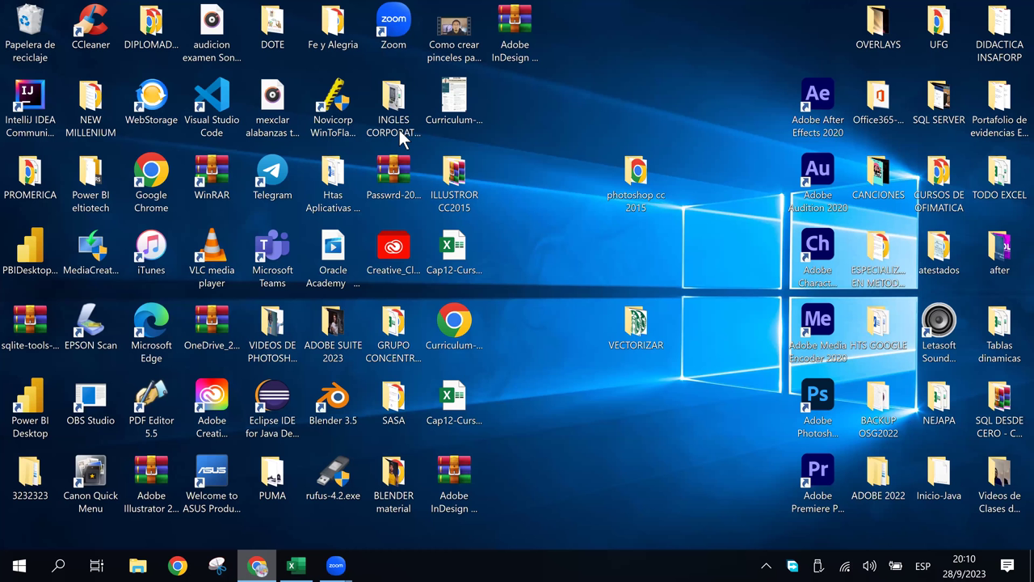
left_click(101, 117)
double_click(101, 116)
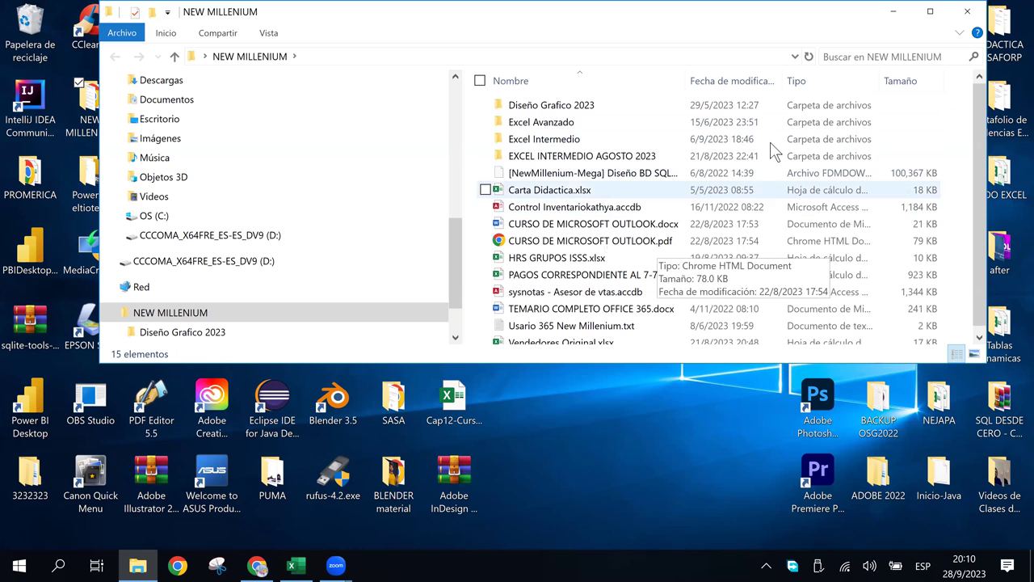
left_click(967, 11)
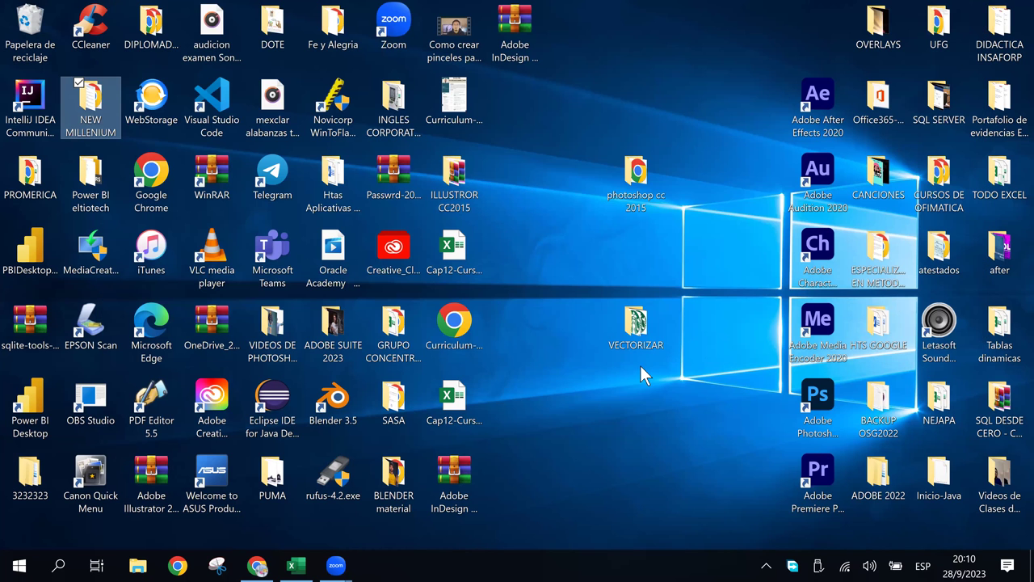
Open the workbook Notas.xlsx from the G2-EXB-8-9-PM-09-23 folder inside the INGLES CORPORATIVO desktop folder
double_click(397, 128)
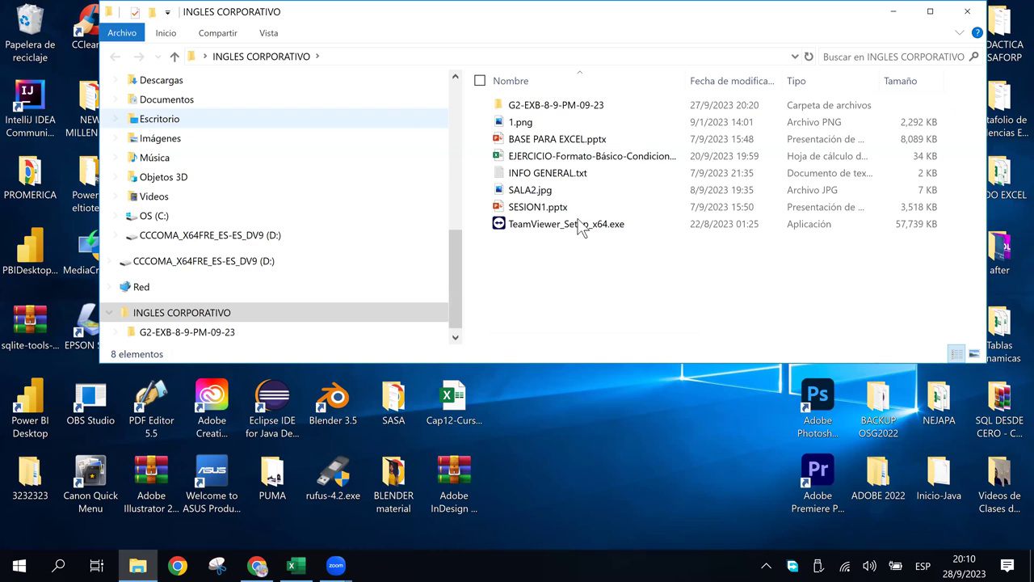
double_click(550, 106)
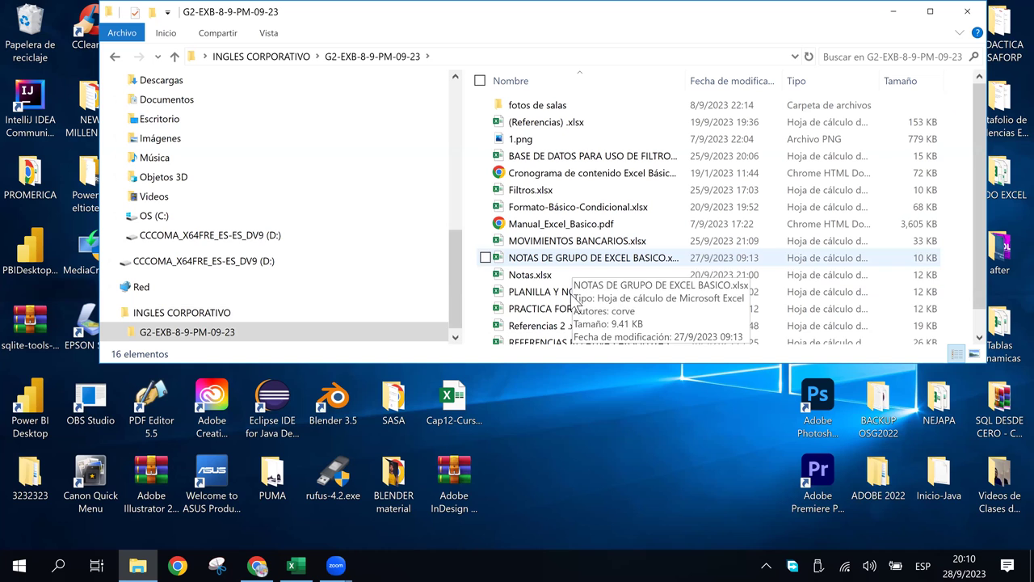
left_click(486, 274)
double_click(504, 275)
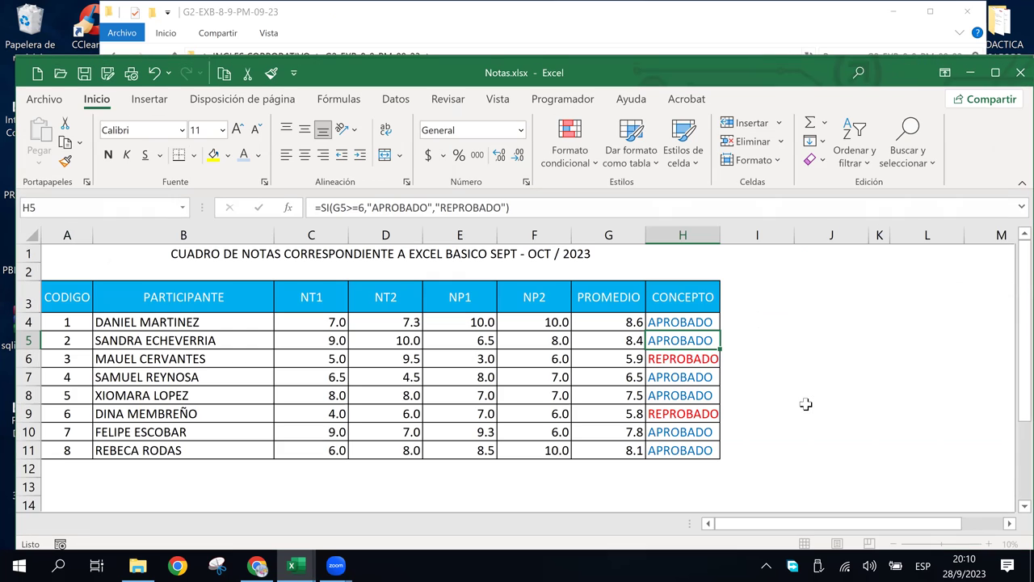
Examine the grade table on Hoja1, checking a PROMEDIO formula and several grade cells
left_click(757, 288)
left_click(616, 272)
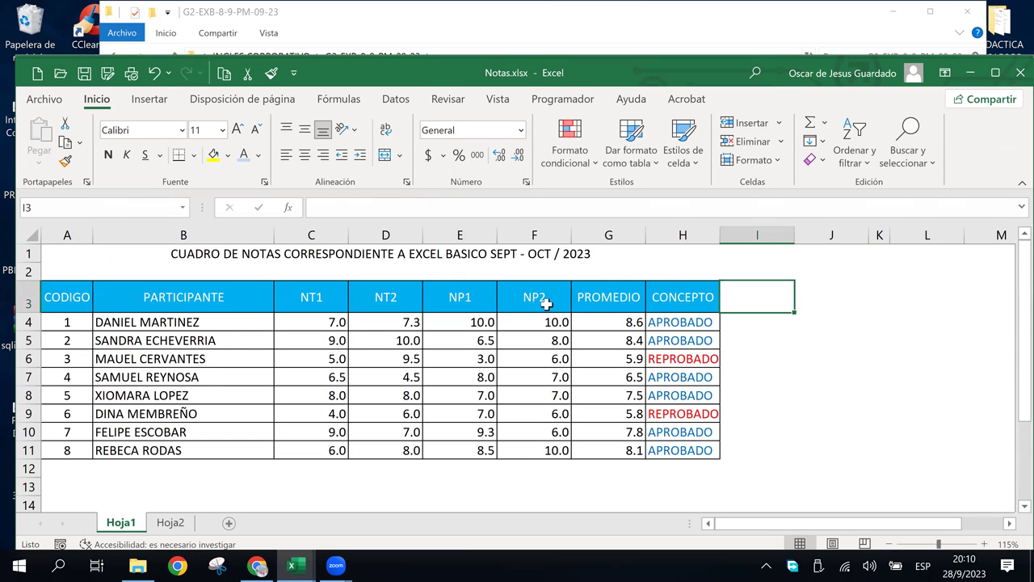
left_click(602, 344)
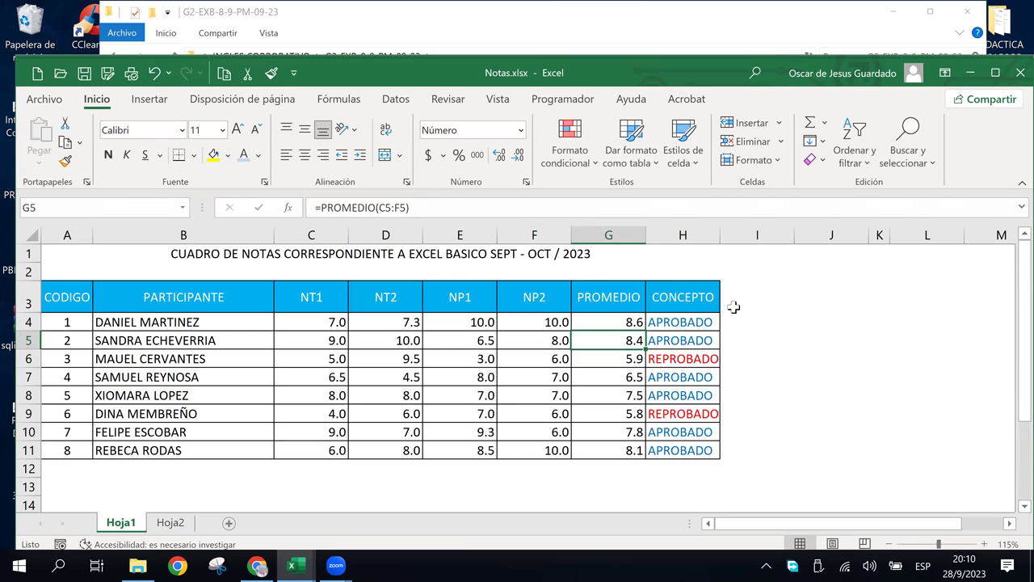
left_click(836, 298)
left_click(549, 330)
left_click(444, 356)
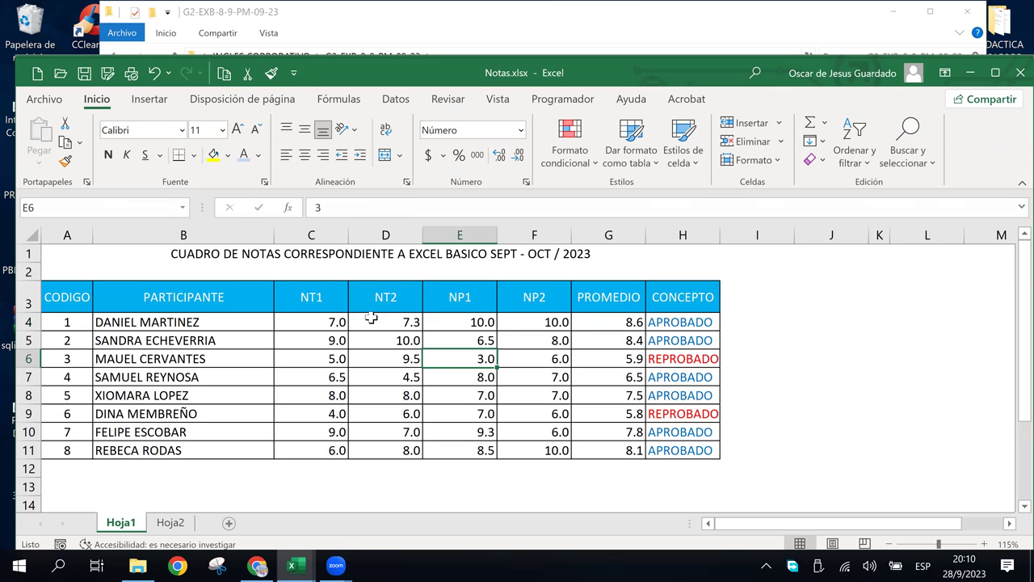
left_click(371, 319)
left_click(798, 304)
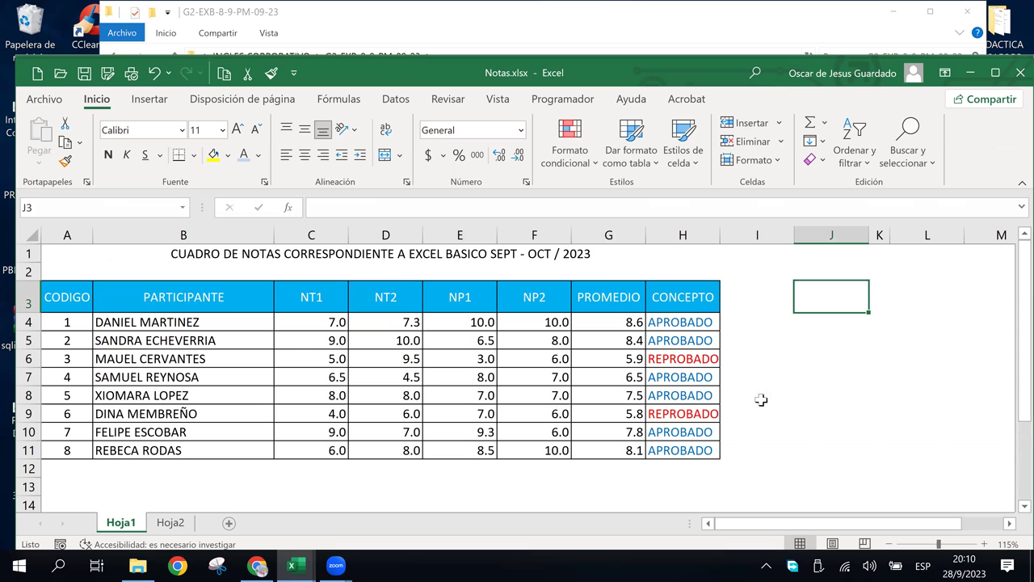
Review the data validation slide in the browser and return to the Notas.xlsx workbook
left_click(261, 566)
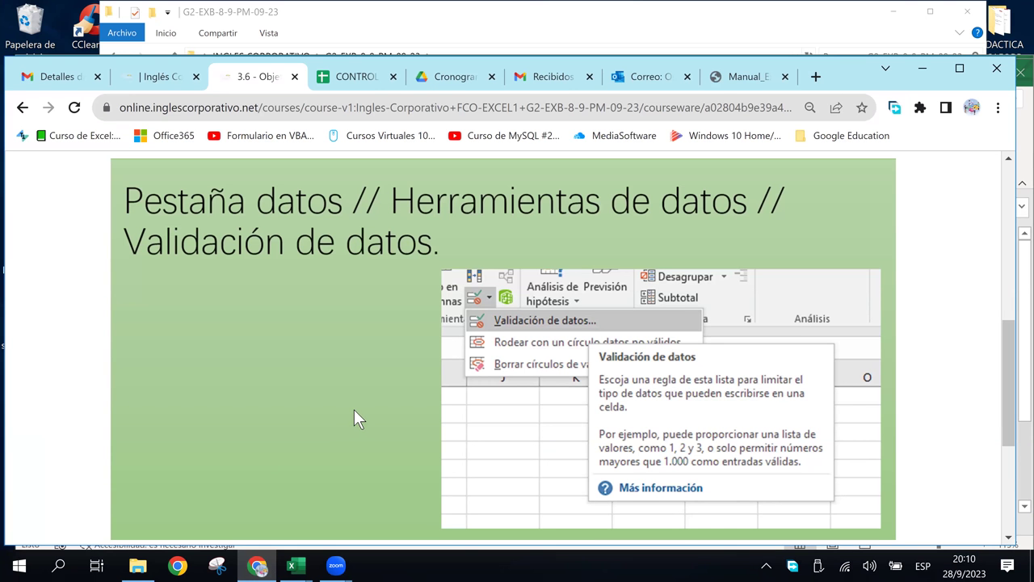
scroll(352, 410, "down", 3)
scroll(346, 411, "up", 3)
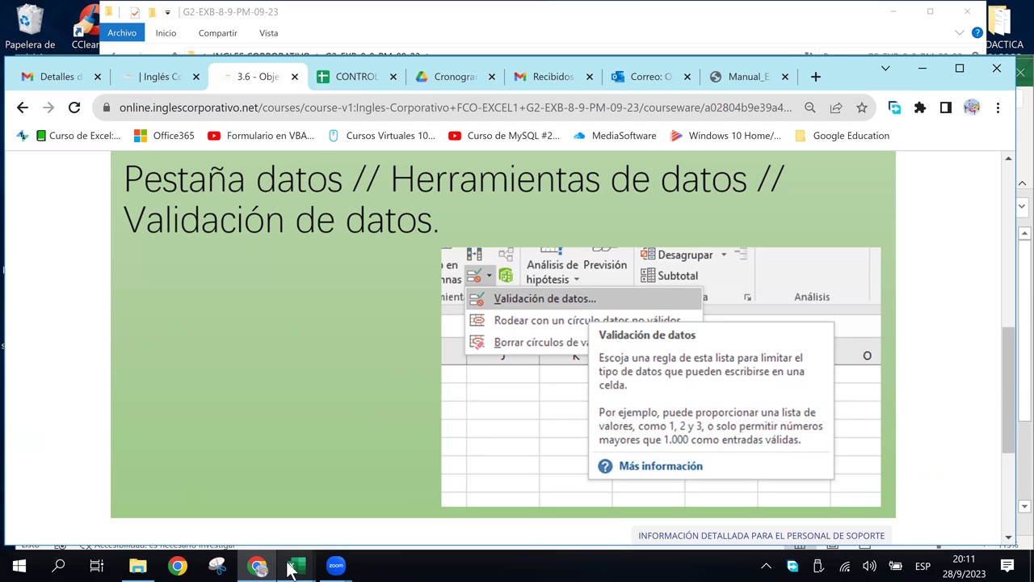
mouse_move(301, 568)
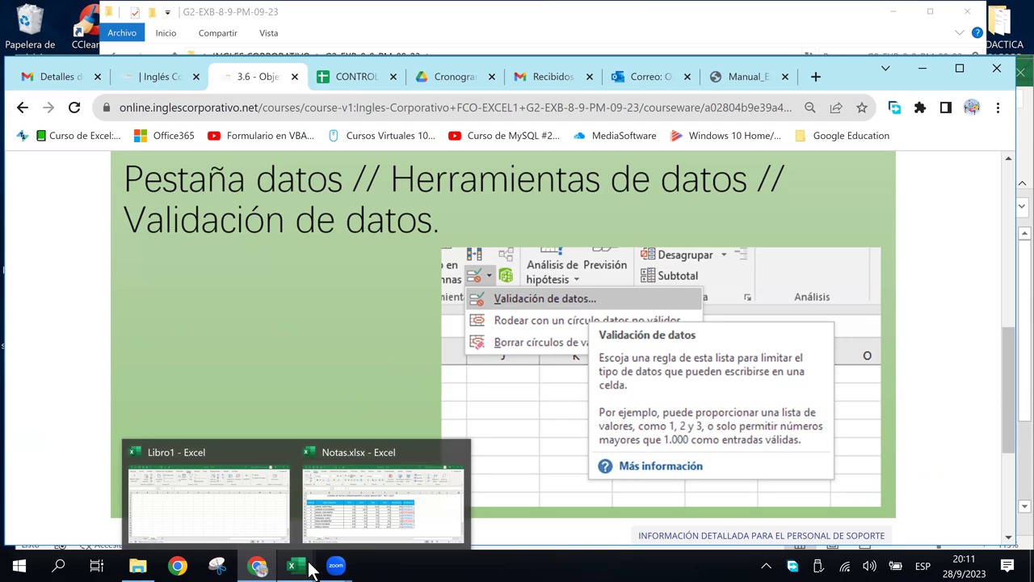
left_click(361, 524)
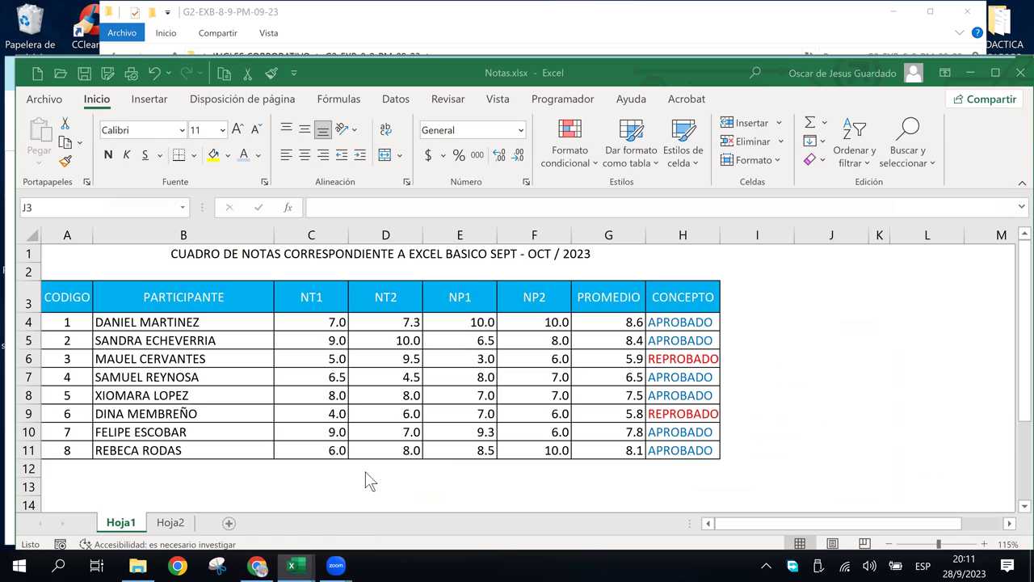
Examine individual grades in the NT1, NT2 and NP1 columns of the grade table
left_click(361, 337)
left_click(352, 328)
left_click(309, 327)
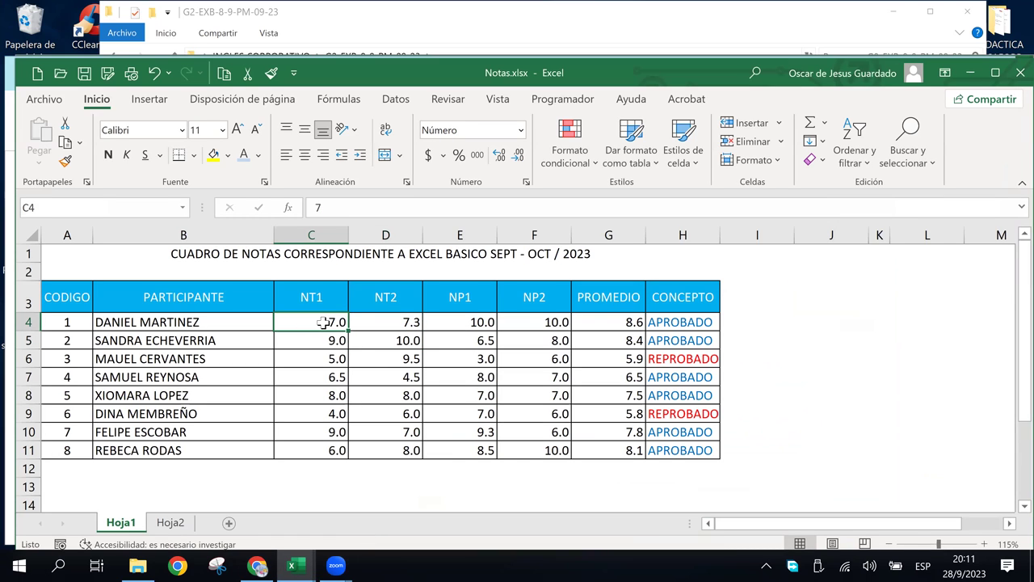
left_click(395, 404)
left_click(398, 339)
left_click(315, 307)
left_click(399, 337)
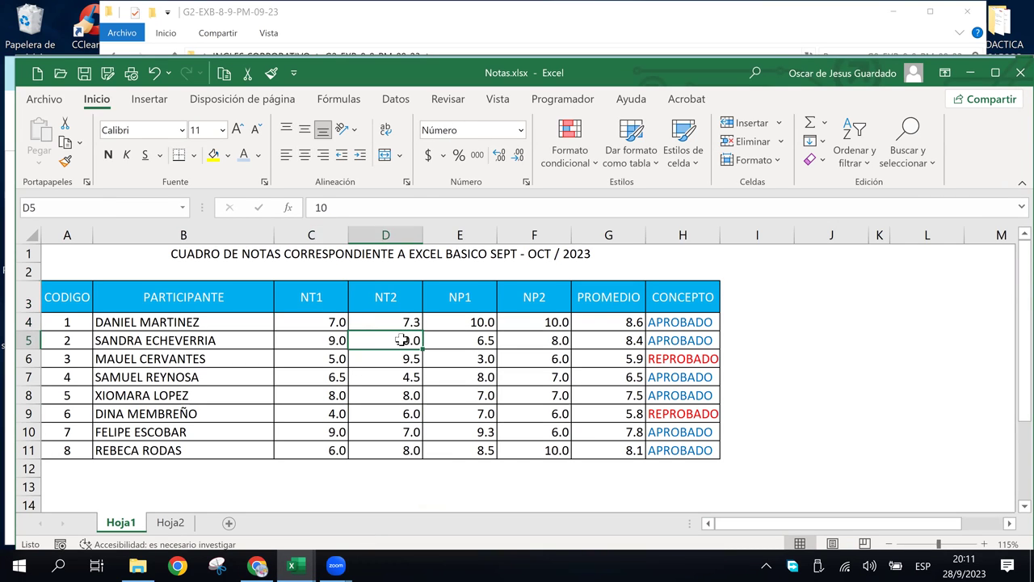
left_click(469, 325)
left_click(400, 321)
left_click(476, 323)
left_click(484, 376)
left_click(469, 432)
left_click(467, 449)
left_click(455, 338)
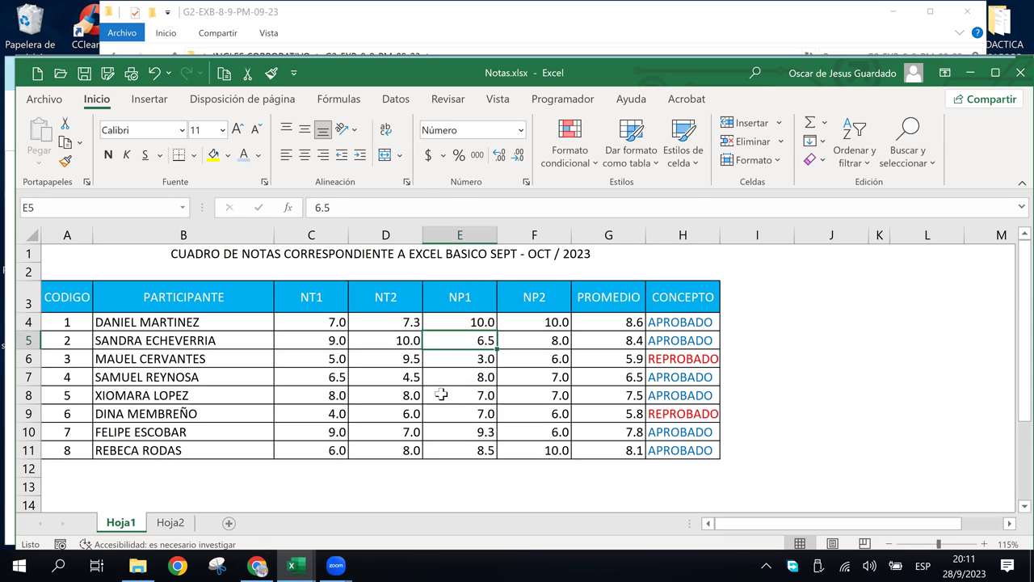
left_click(311, 323)
left_click_drag(312, 323, 514, 450)
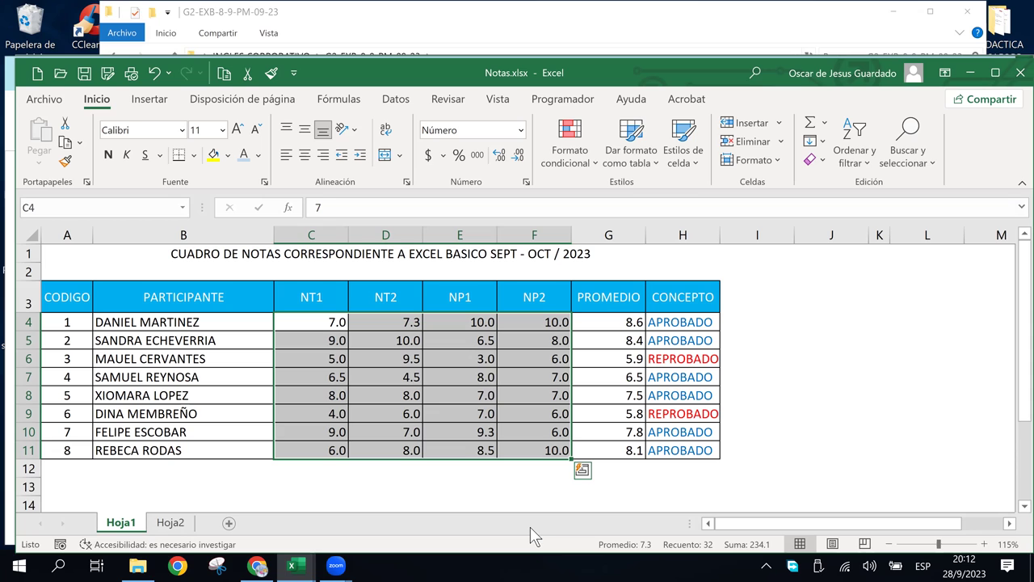
left_click(475, 340)
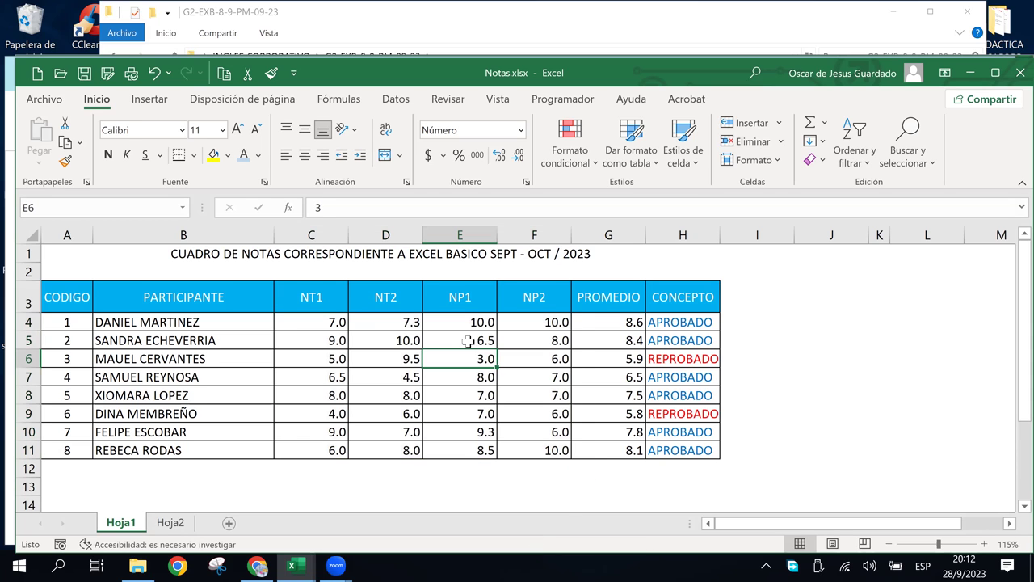
left_click_drag(311, 320, 525, 453)
left_click(412, 376)
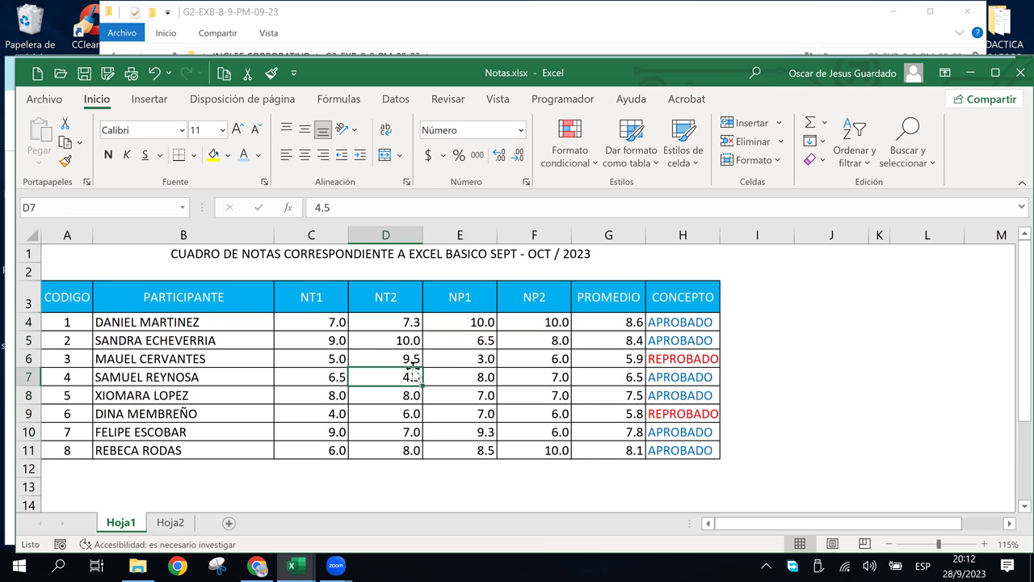
Open the data validation settings for all grades in the NT1 to NP2 columns, range C4:F11, keeping the grades visible
left_click_drag(309, 322, 537, 450)
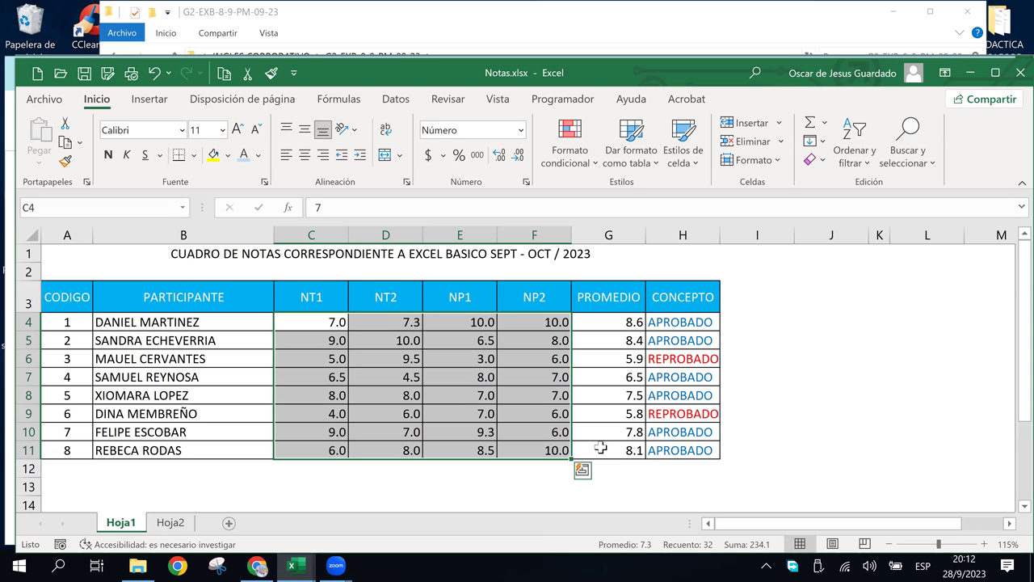
left_click(397, 102)
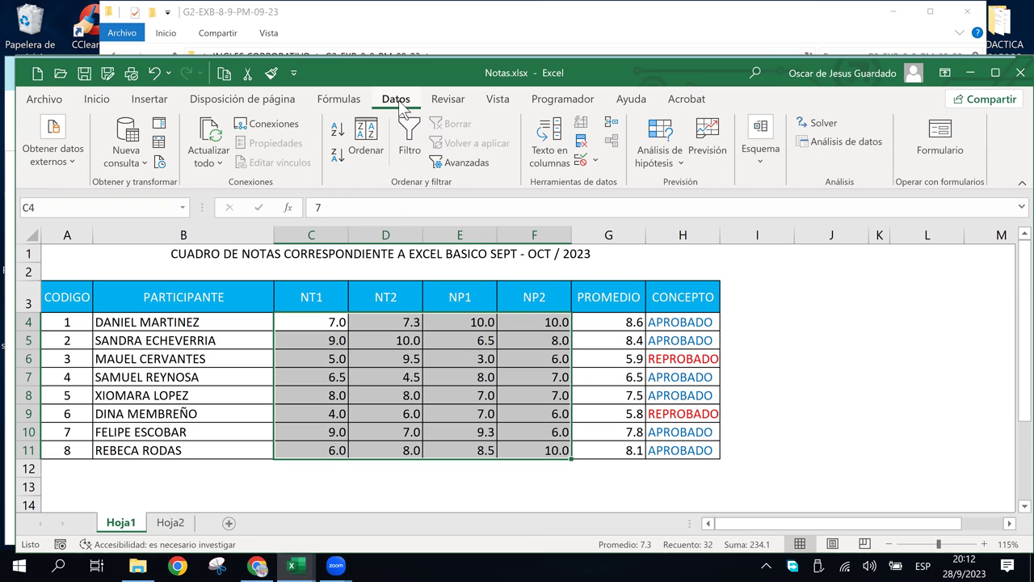
left_click(596, 163)
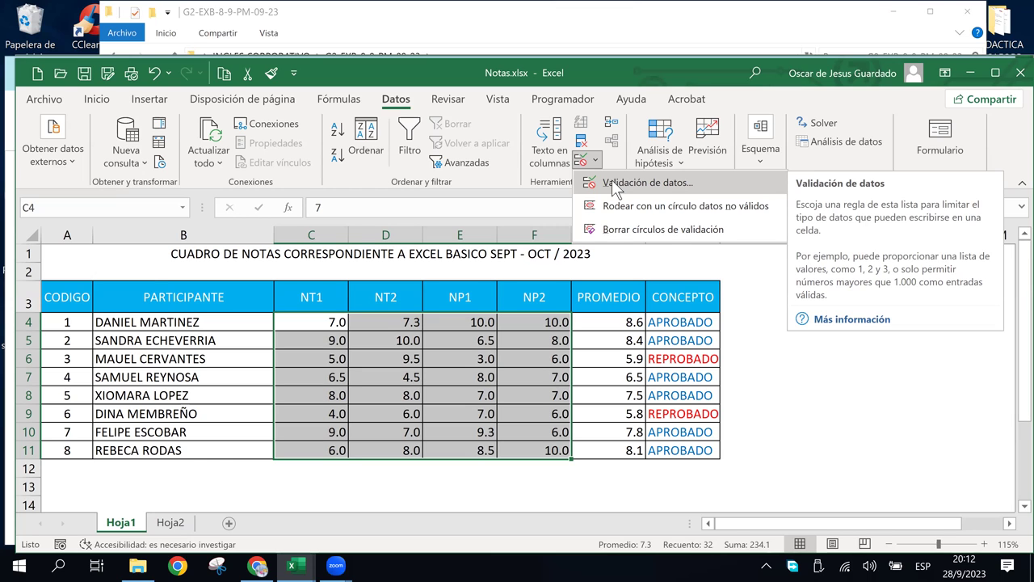
left_click(616, 183)
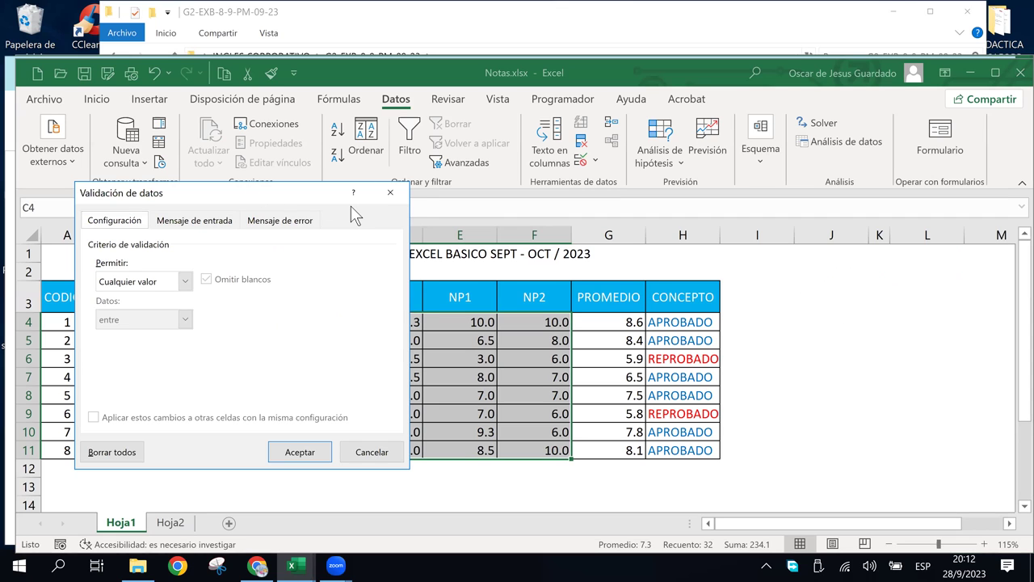
left_click_drag(351, 206, 895, 259)
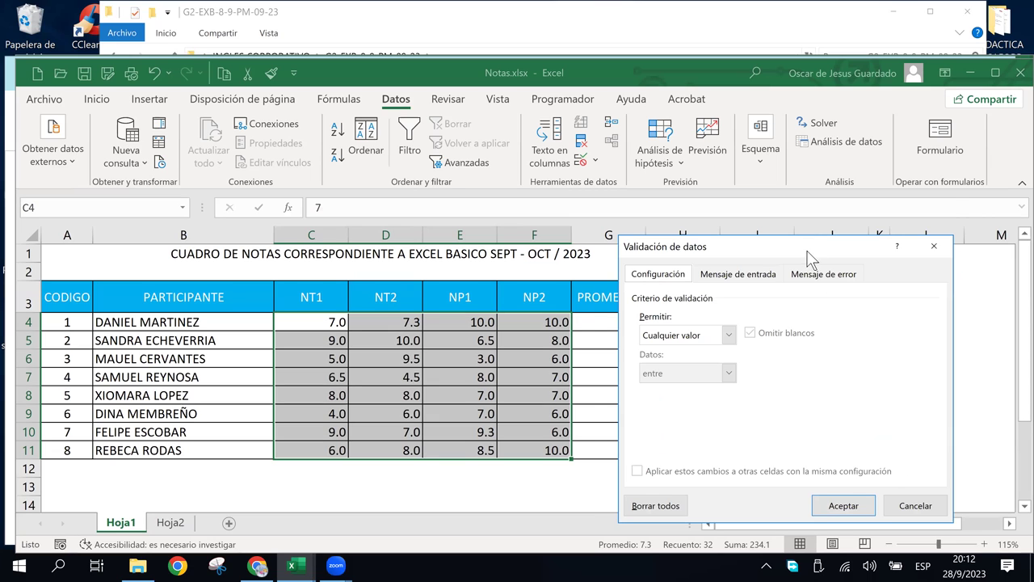
left_click_drag(810, 242, 811, 212)
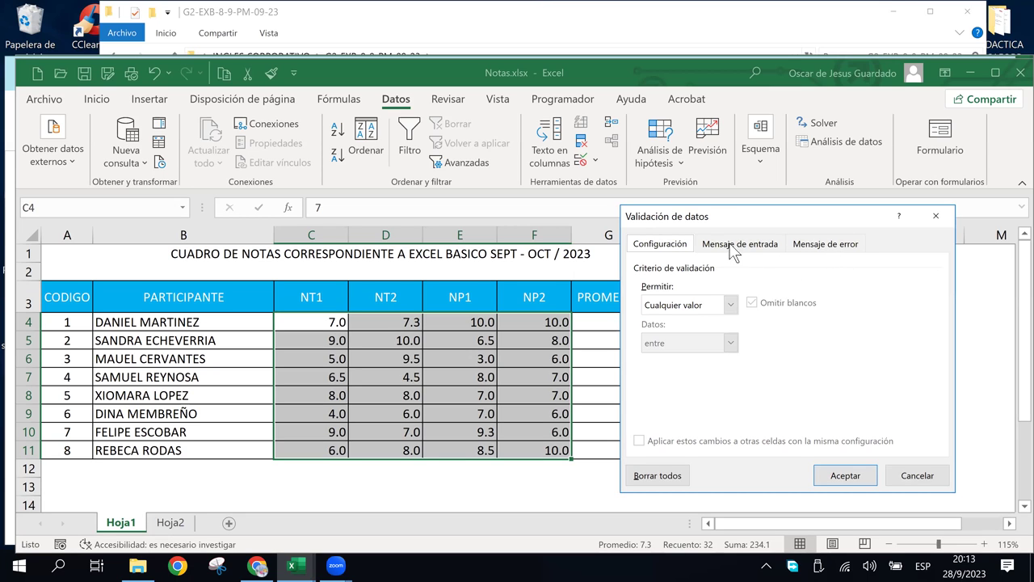
Restrict the selected grades to Decimal values, keeping the "entre" comparison as the validation criterion
left_click(730, 306)
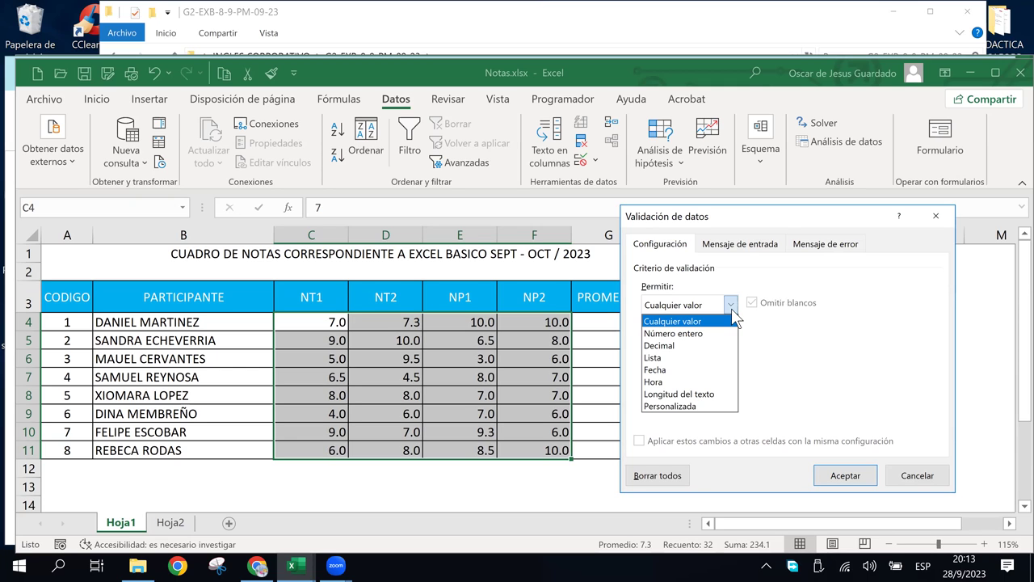
left_click(732, 308)
left_click(732, 307)
left_click(679, 345)
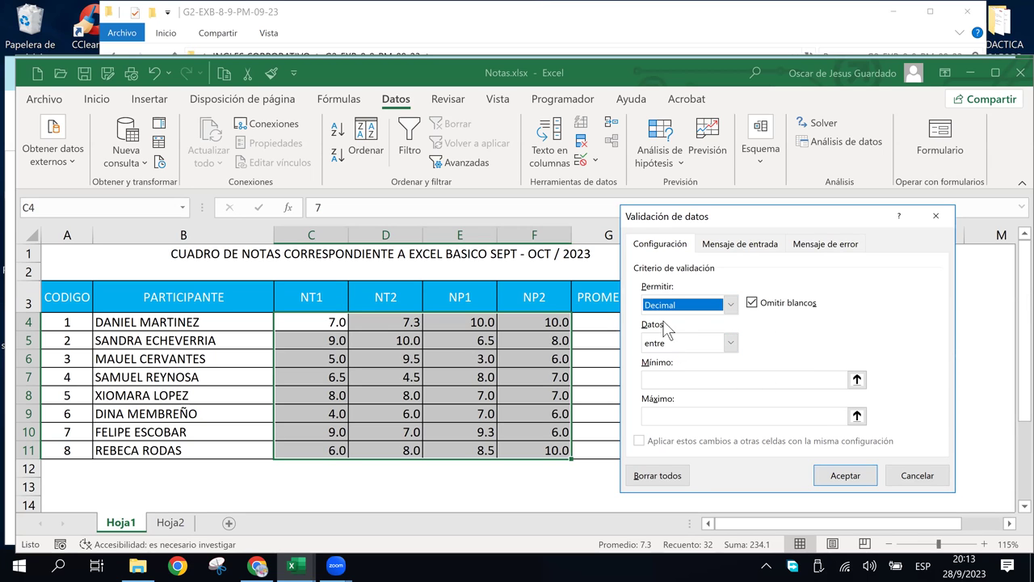
left_click(731, 345)
left_click(732, 345)
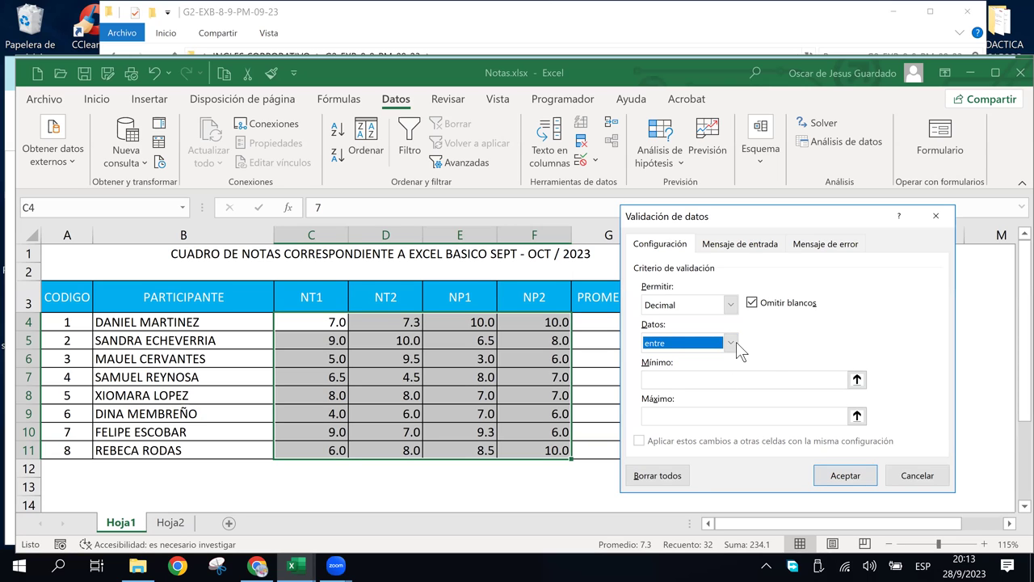
left_click(736, 342)
left_click(736, 342)
left_click(736, 342)
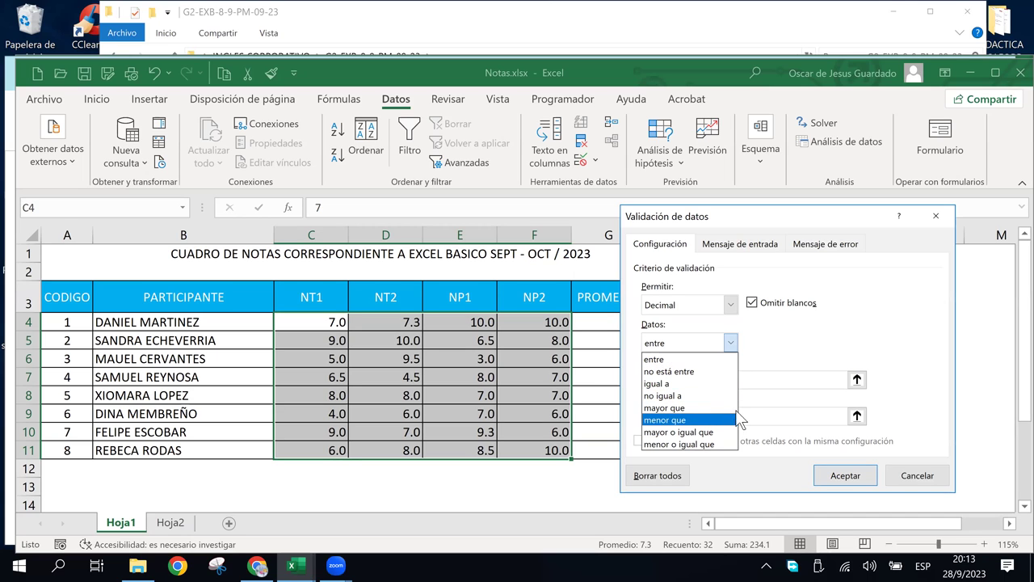
left_click(770, 350)
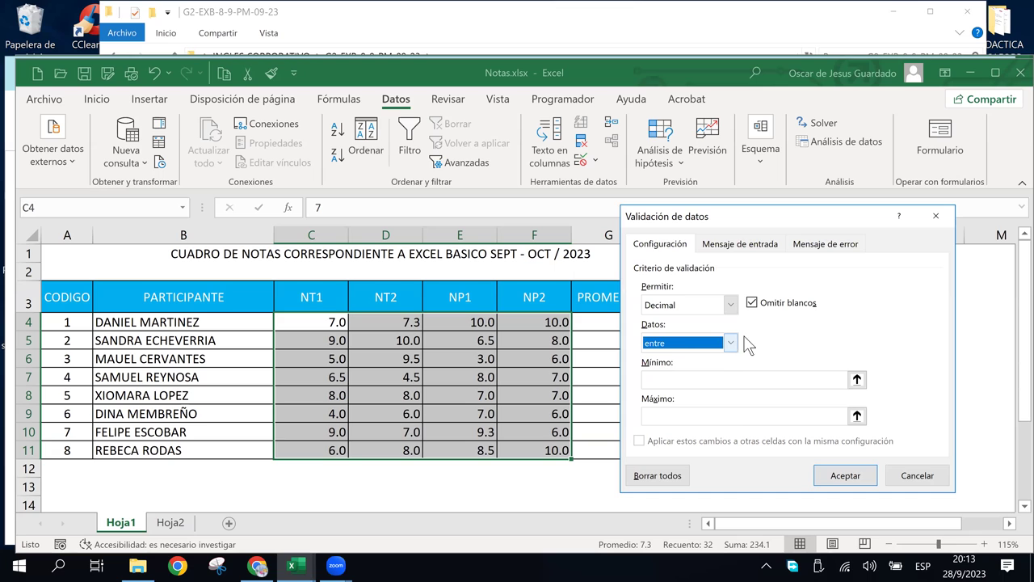
Set the allowed grade range to a minimum of 2 and a maximum of 10
left_click(663, 379)
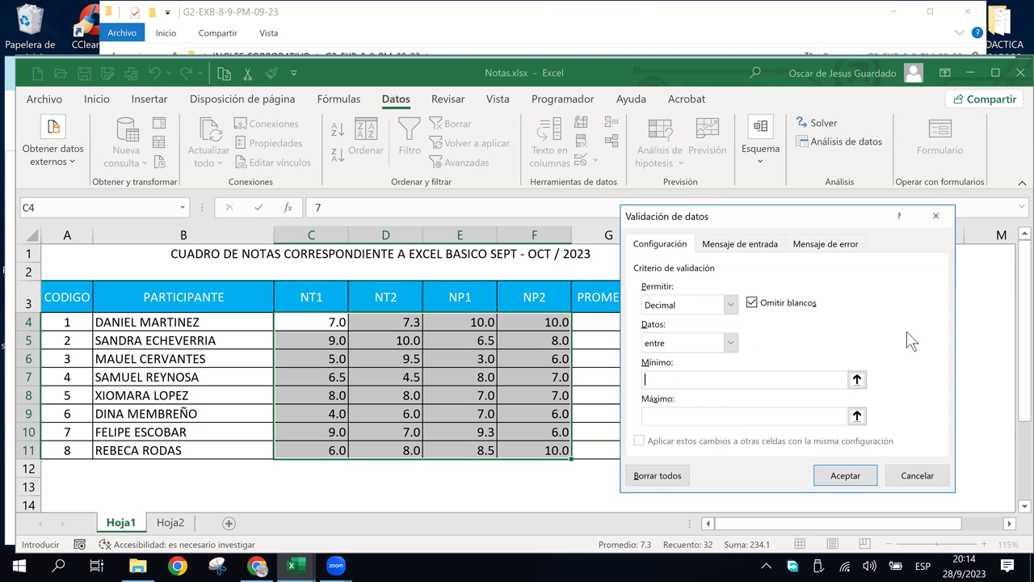
type("2")
left_click(674, 414)
type("10")
Review the input message and error message settings, including the available alert styles, and recheck the validation criterion
left_click(758, 254)
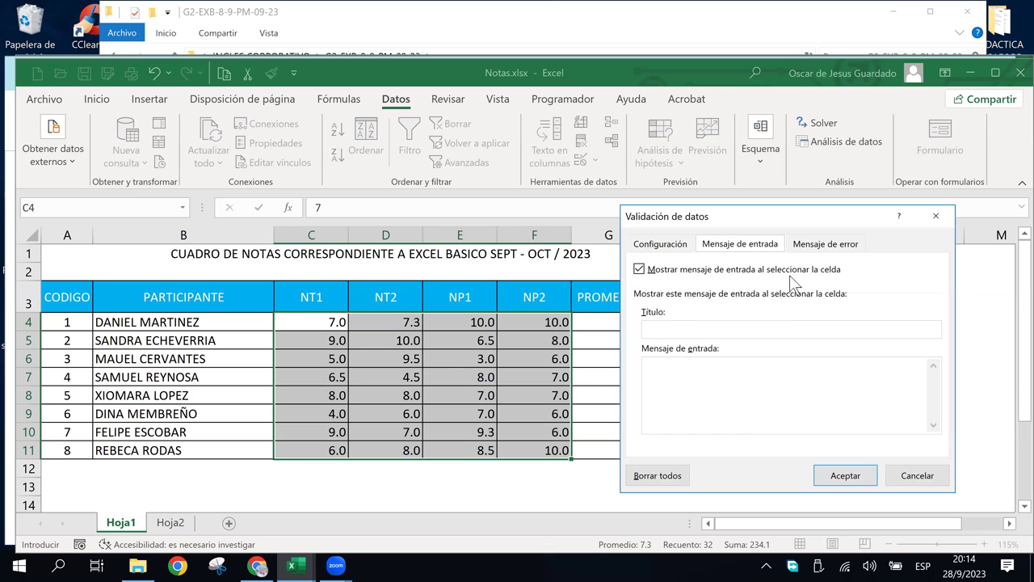
left_click(813, 244)
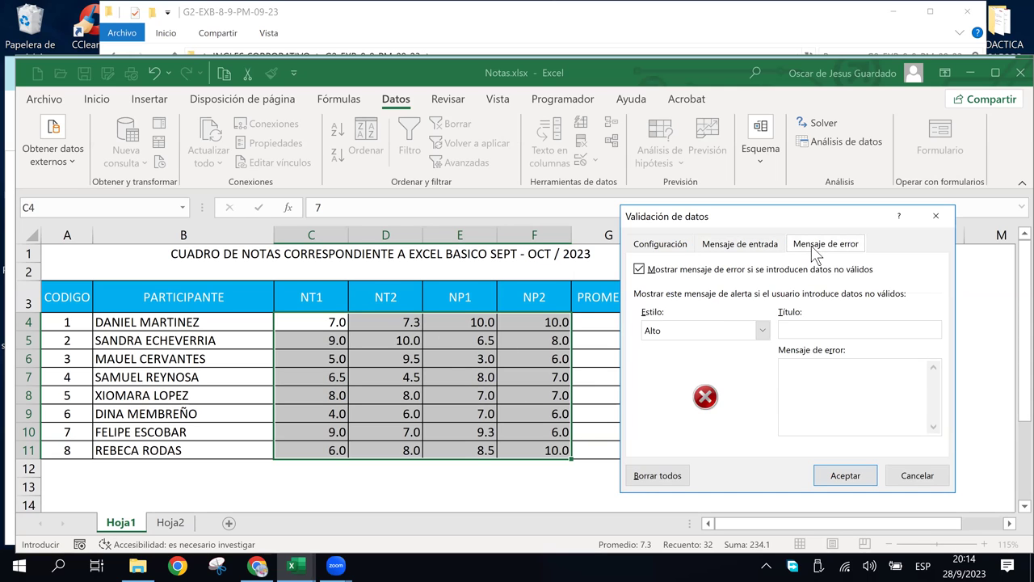
left_click(763, 331)
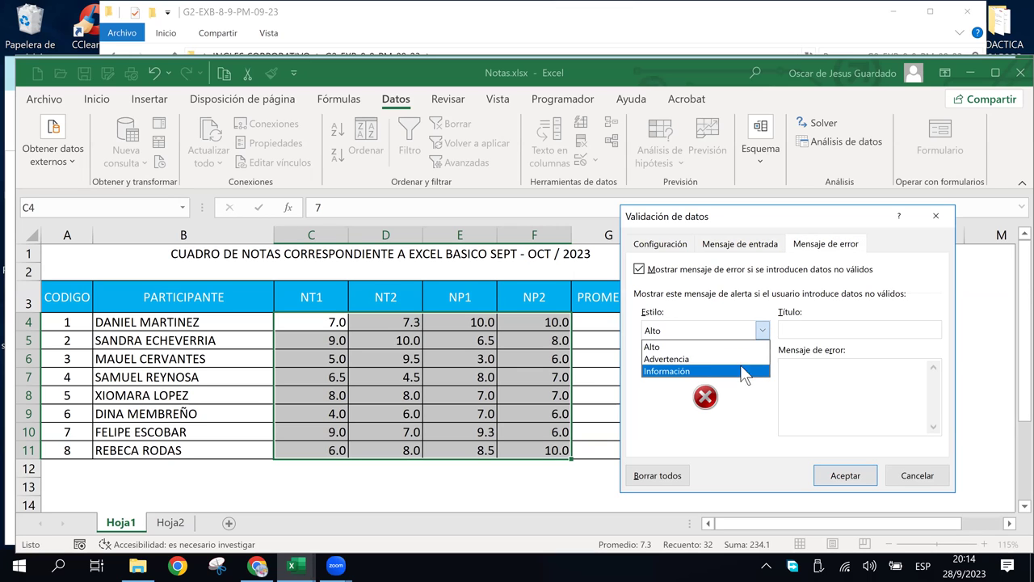
left_click(761, 330)
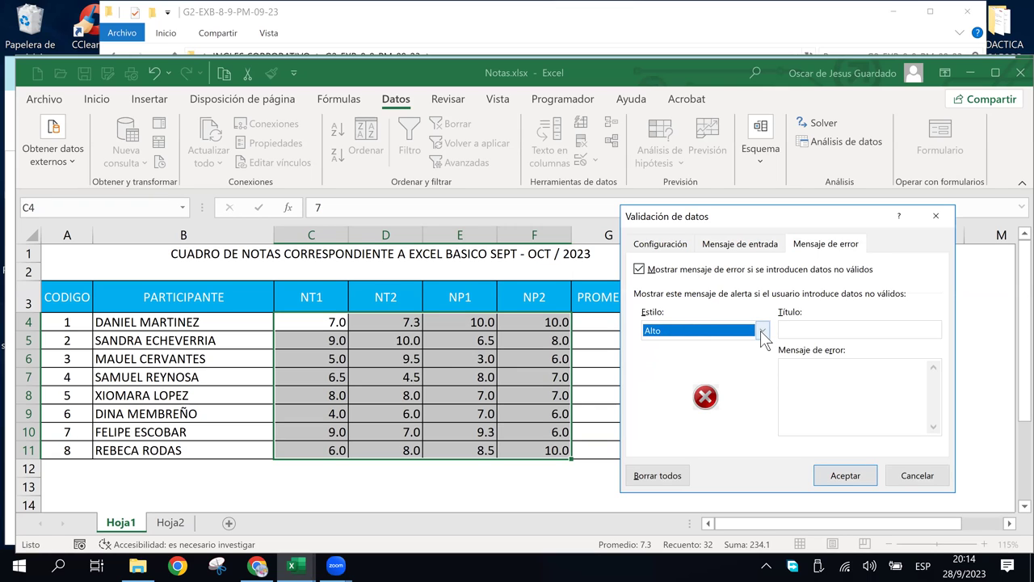
left_click(761, 331)
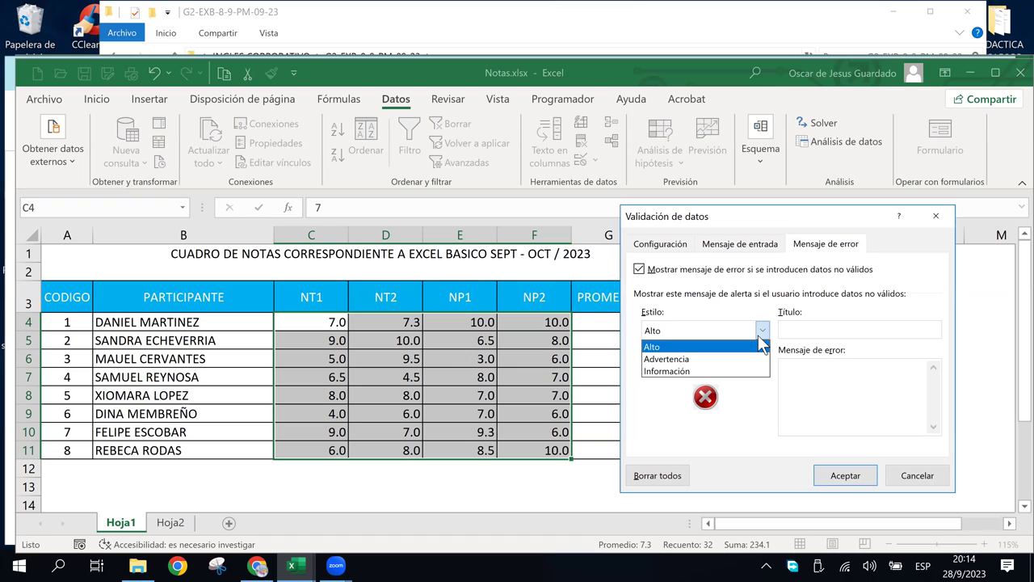
left_click(671, 243)
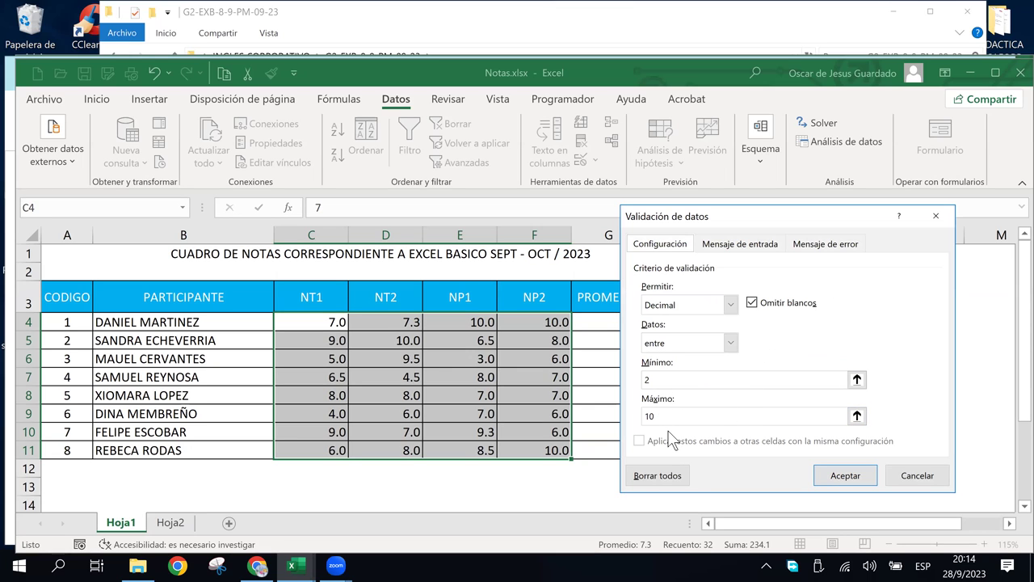
left_click(806, 247)
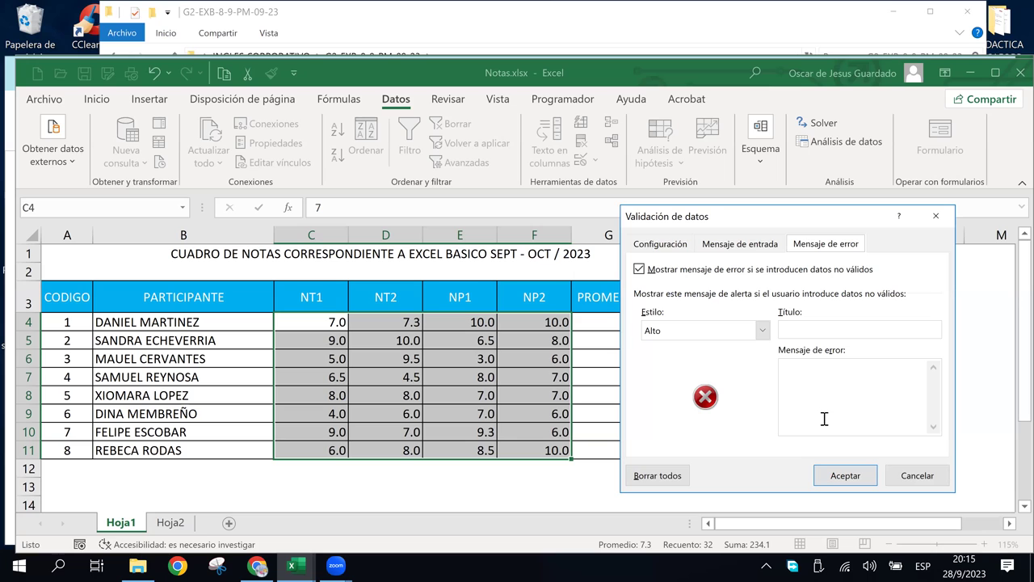
Try the Advertencia and Información styles for the error alert, and return the style to Alto
left_click(762, 330)
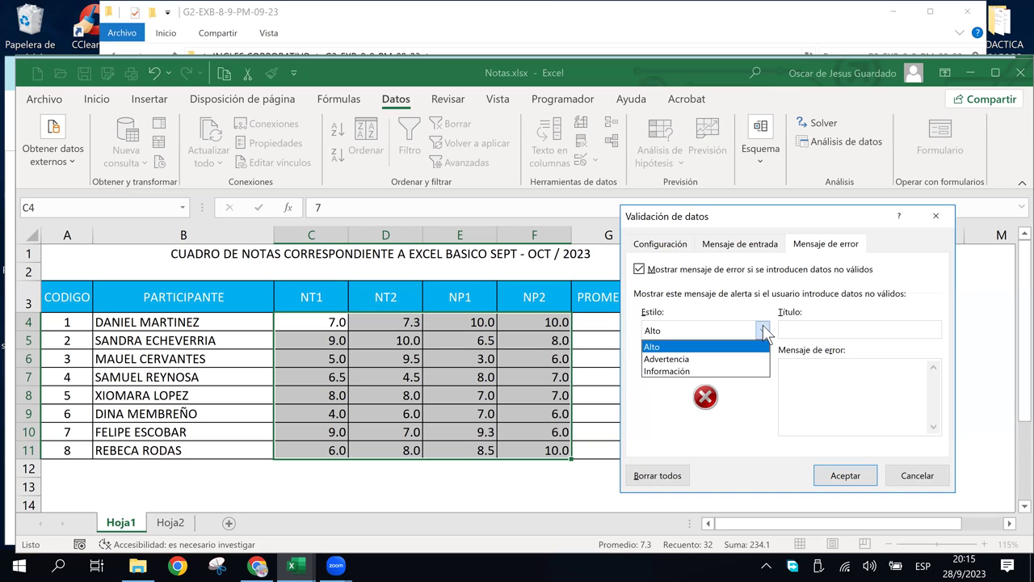
left_click(695, 359)
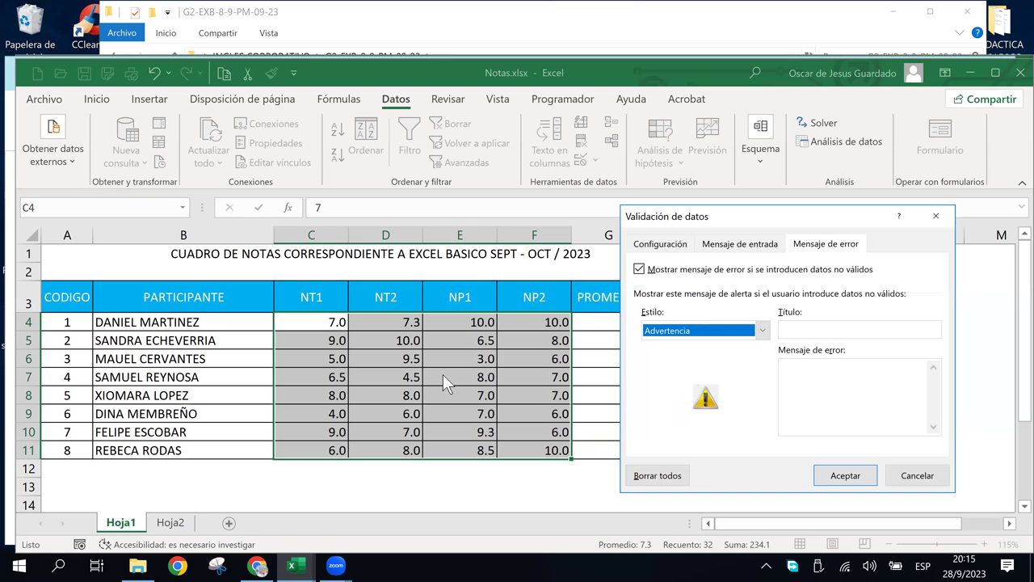
left_click(760, 331)
left_click(678, 369)
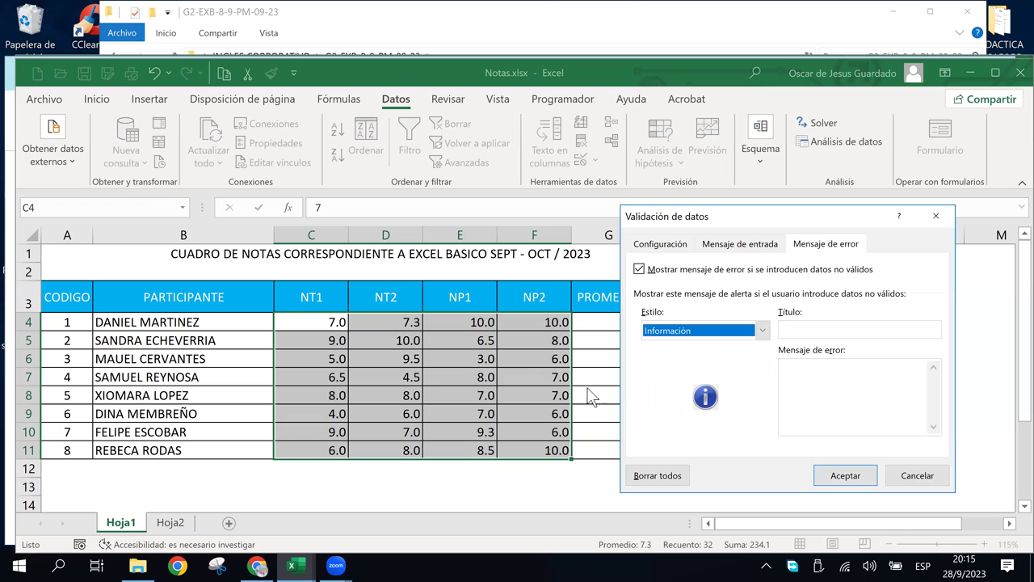
left_click(762, 331)
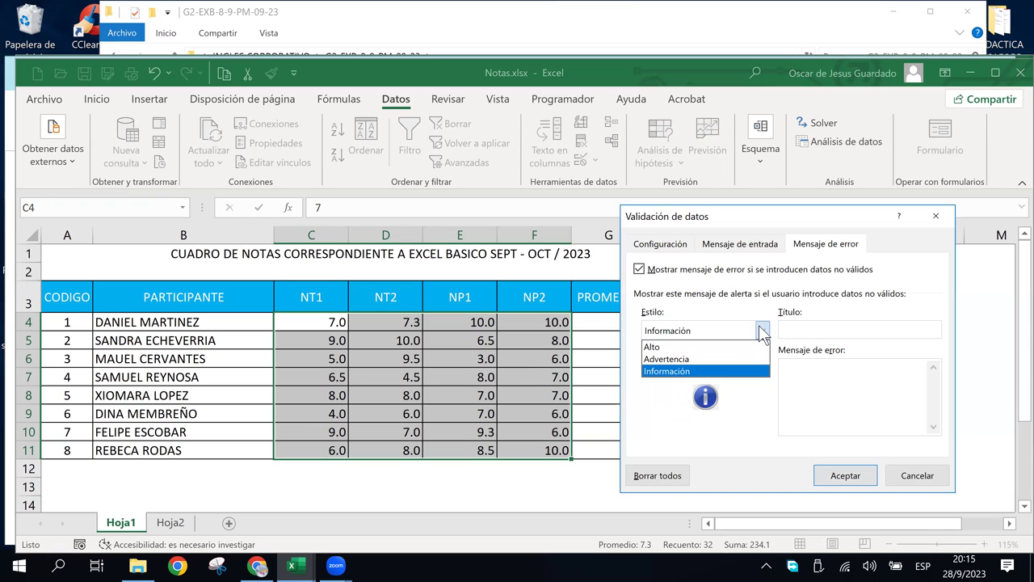
left_click(668, 347)
Give the error alert the title "Atencion...!" and message "Solo se aceptan valores entre 2 y 10", and apply the validation
left_click(803, 332)
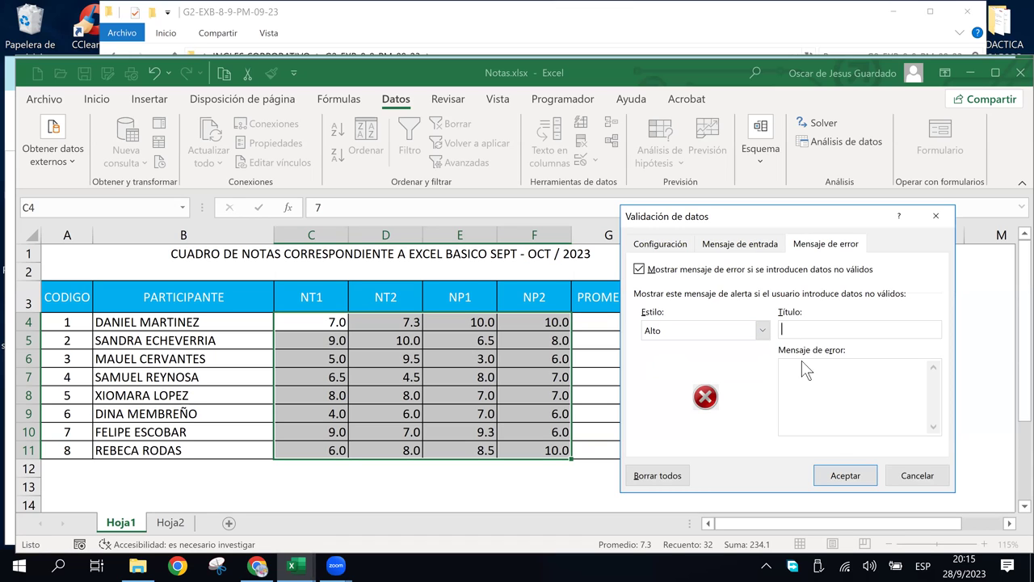
type("Atencion...!")
left_click(817, 375)
type("Solo se aceptan valores entre 2")
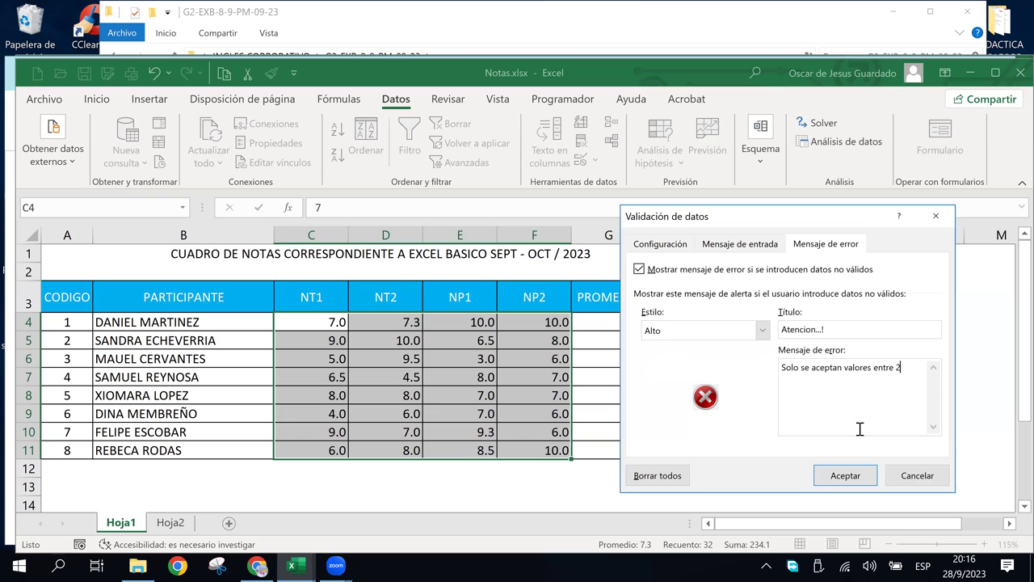
type(" y 10")
left_click_drag(699, 220, 658, 209)
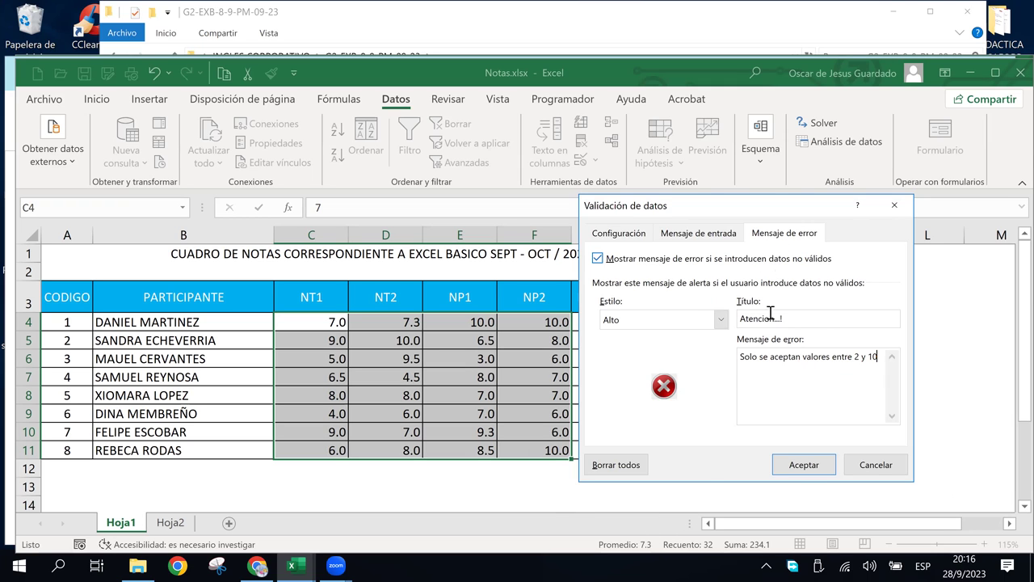
left_click(804, 466)
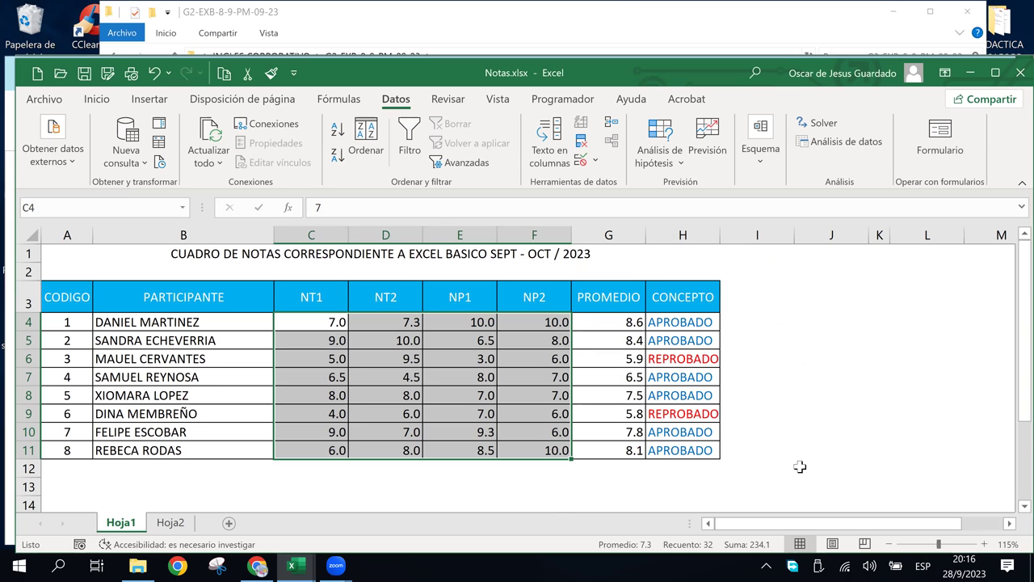
Check individual grade cells across the validated range and return to the first NT1 grade in C4
left_click(473, 324)
left_click(576, 408)
left_click(454, 361)
left_click(367, 374)
left_click(523, 394)
left_click(526, 377)
left_click(372, 345)
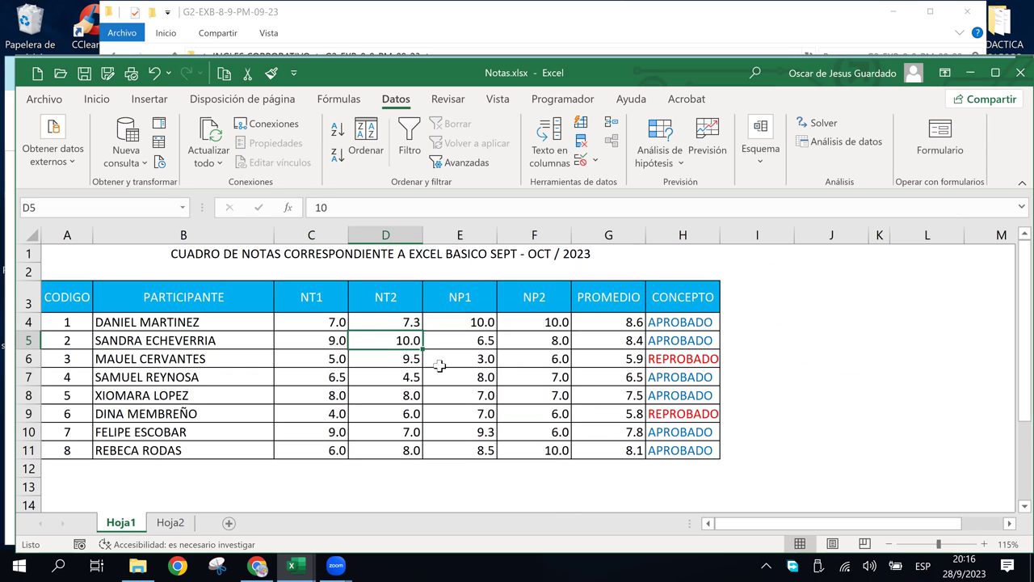
left_click(305, 324)
key("Down")
key("Down")
key("Down")
key("Up")
key("Up")
key("Up")
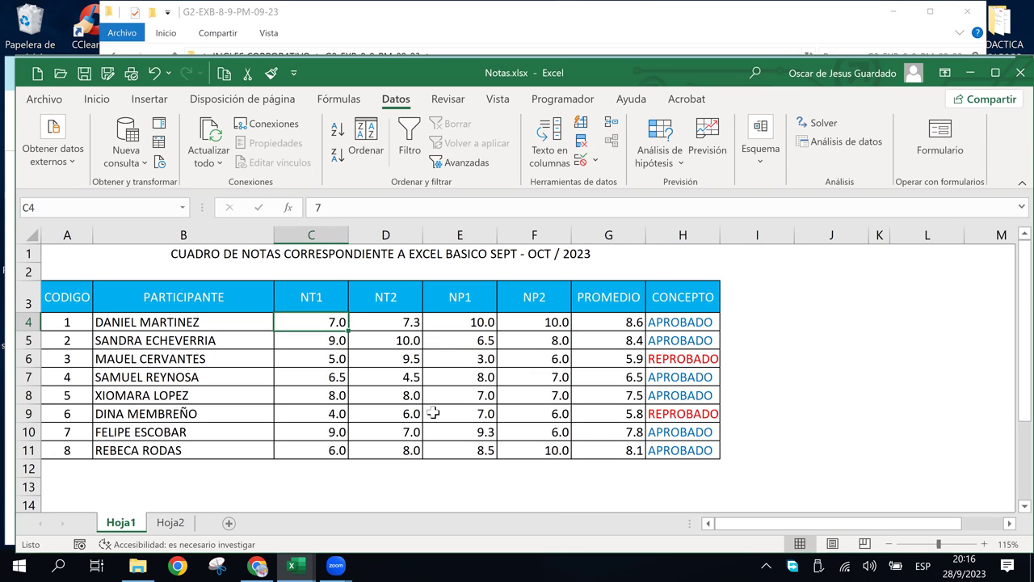
Test the validation by trying to enter 1 as the first NT1 grade in C4, and choose to retry the entry
type("1")
key("Return")
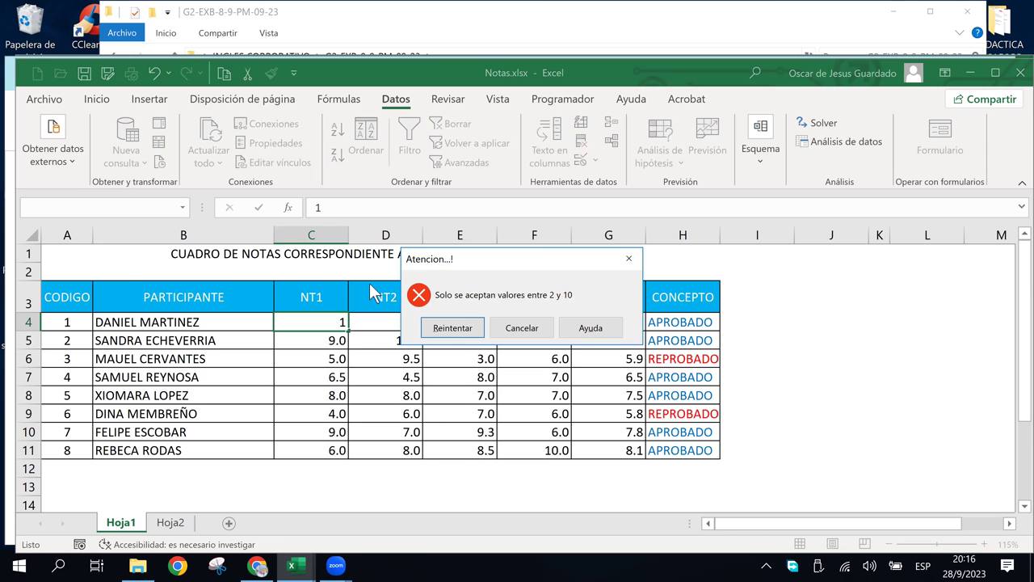
left_click_drag(474, 263, 536, 199)
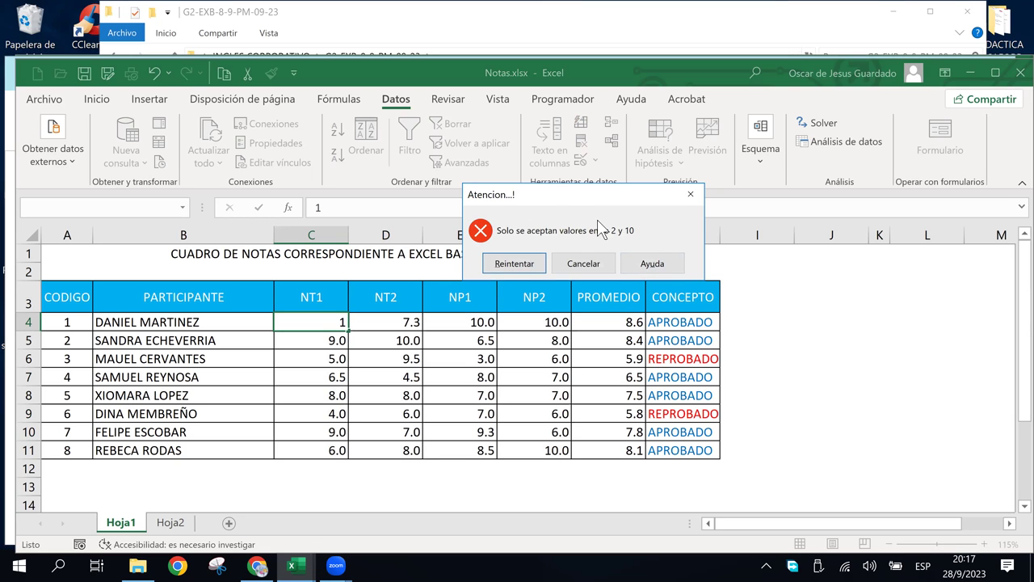
left_click_drag(537, 194, 516, 298)
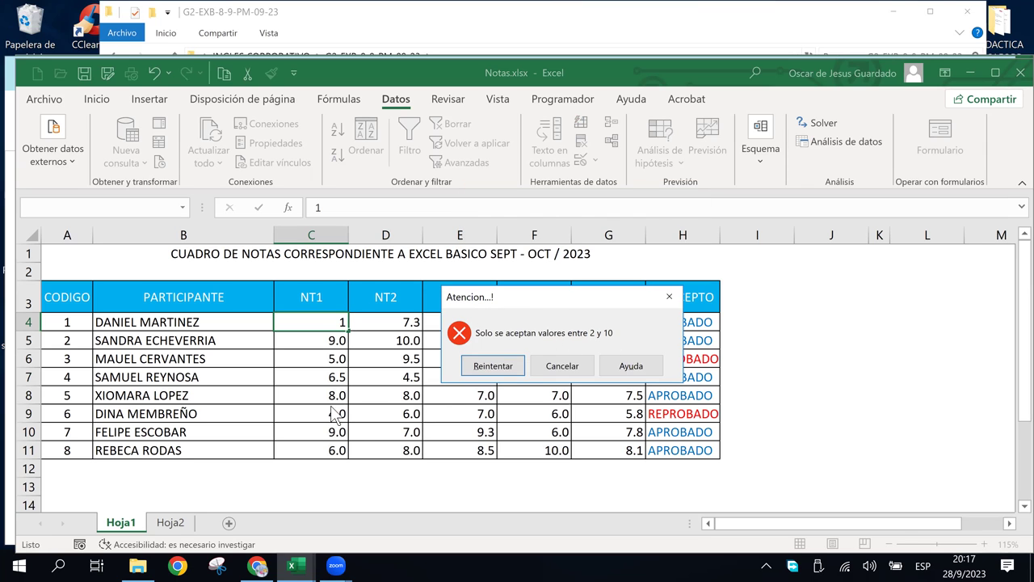
left_click(489, 366)
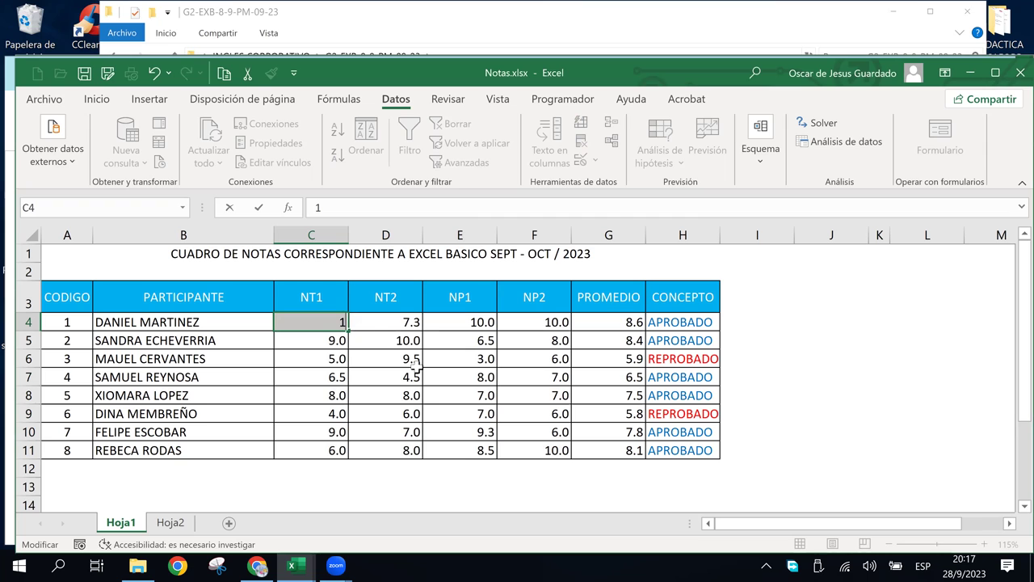
Try the out-of-range grade 54646 in C4, and replace it with the lower limit 2
type("54646")
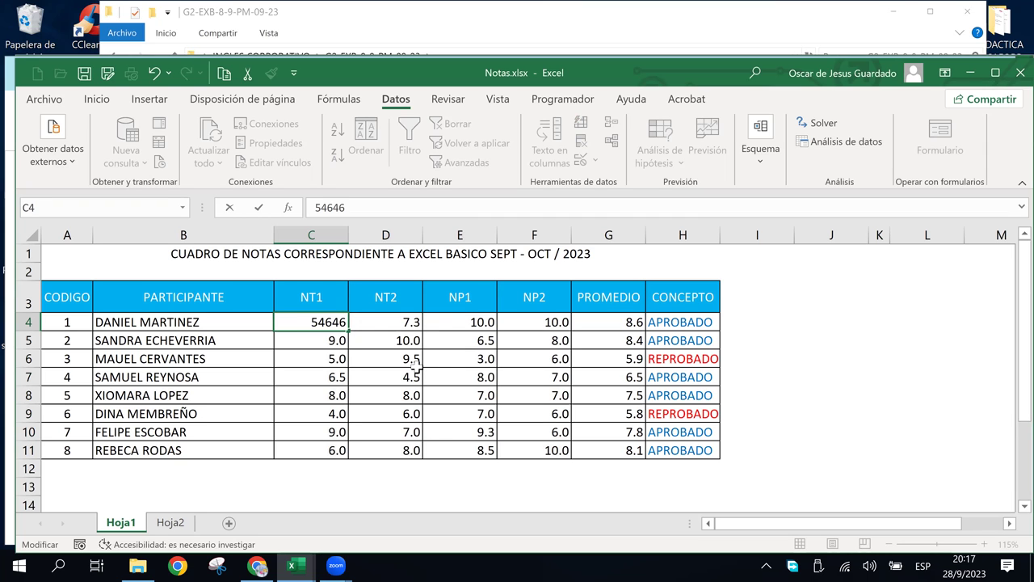
key("Return")
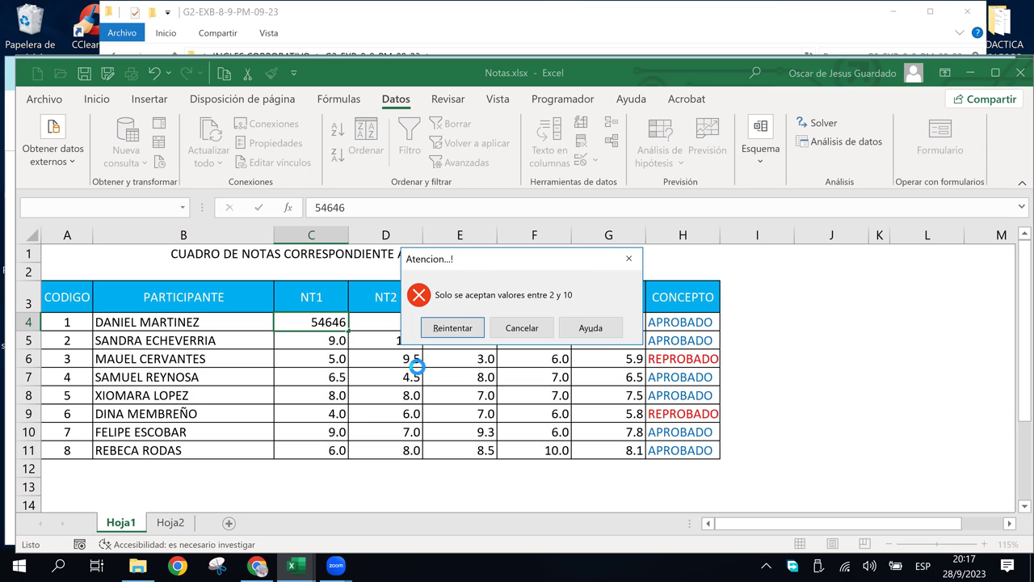
key("Return")
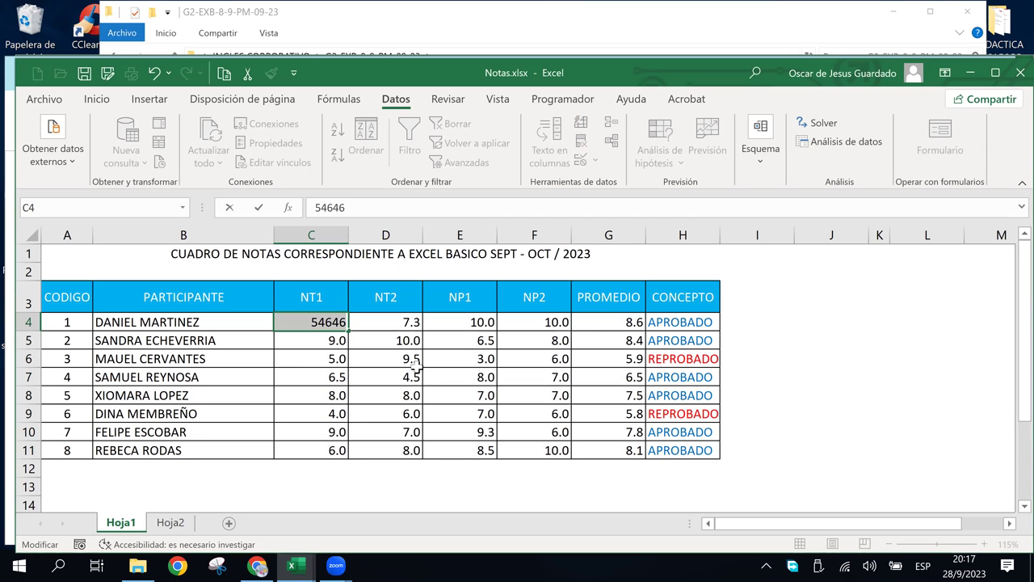
type("2")
key("Return")
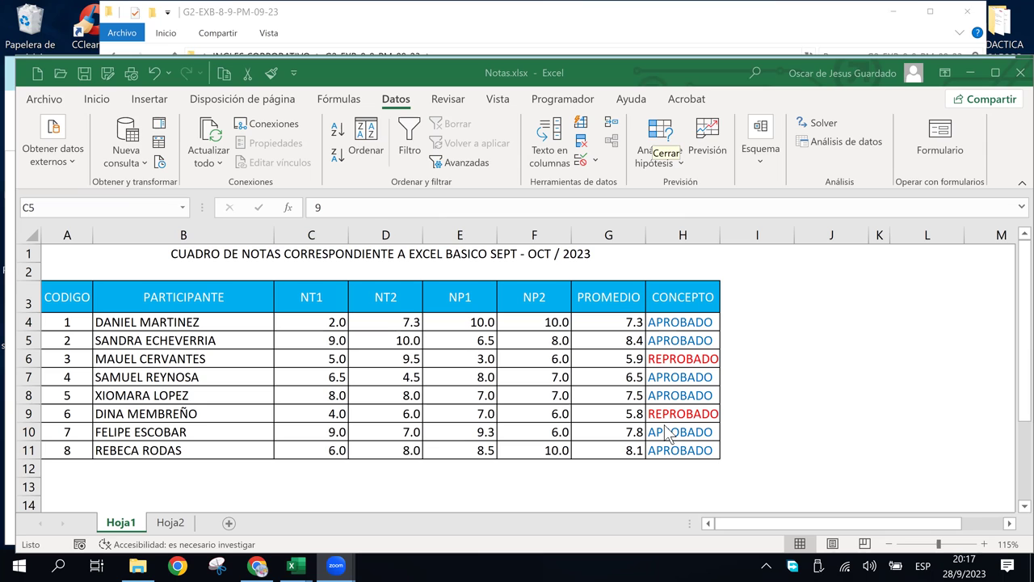
Try the grade 11 in C4, and retry with 9.99
left_click(466, 375)
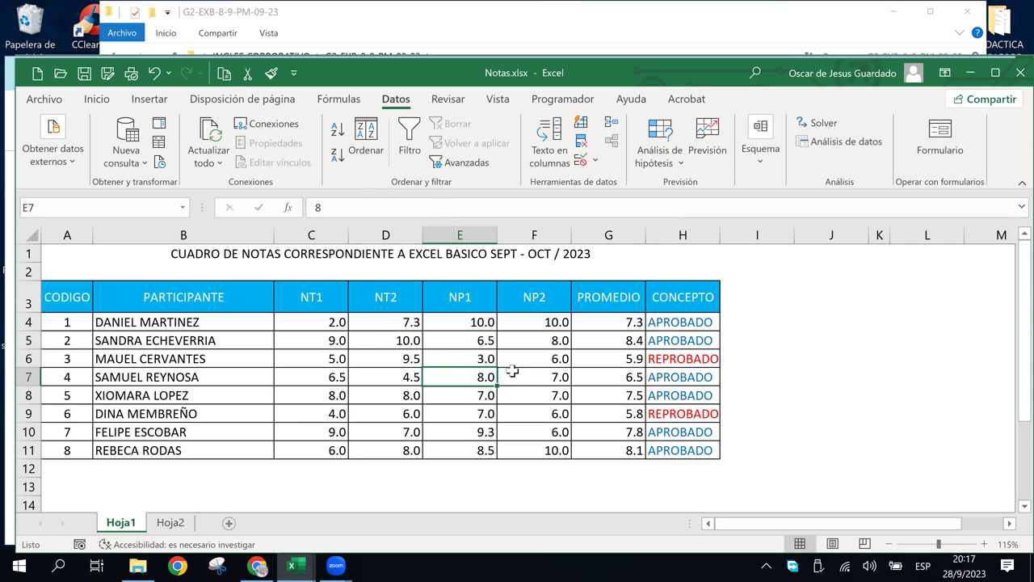
left_click(307, 321)
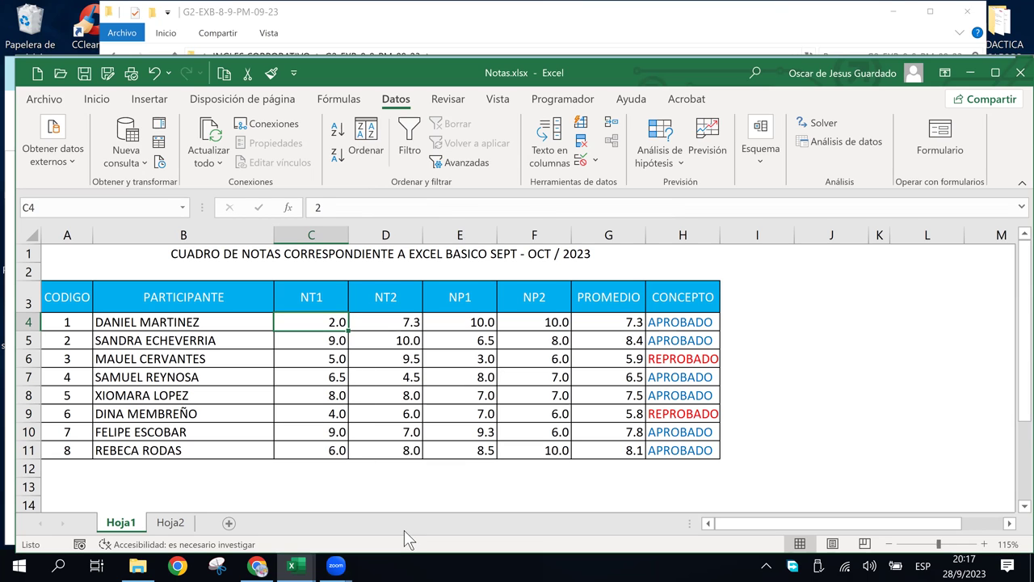
type("11")
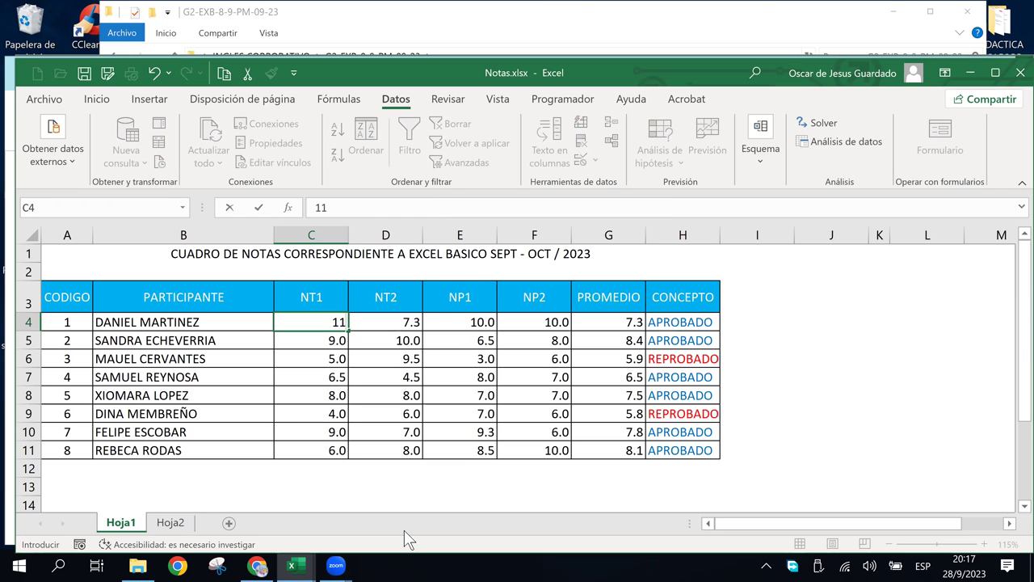
key("Return")
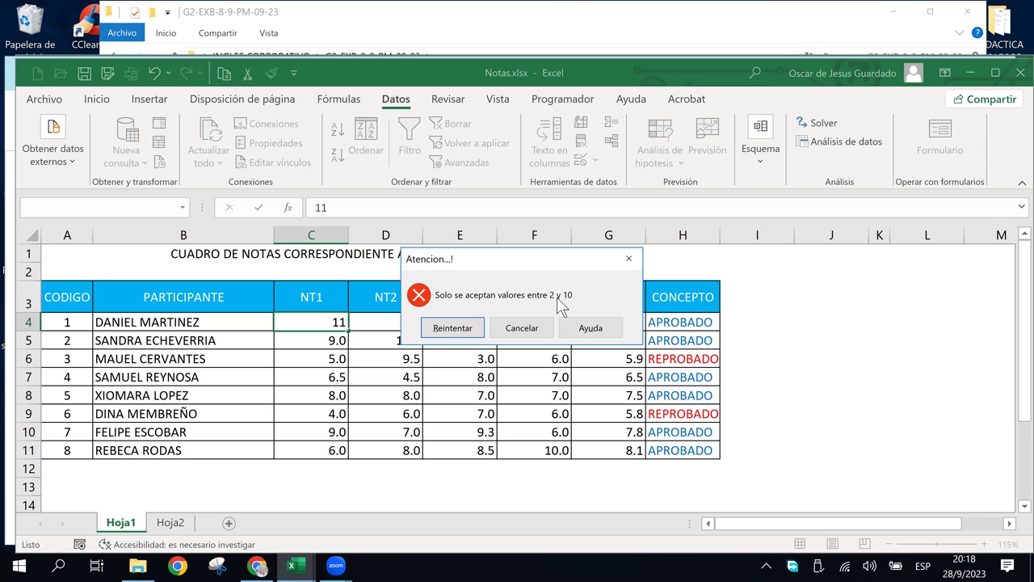
left_click(451, 328)
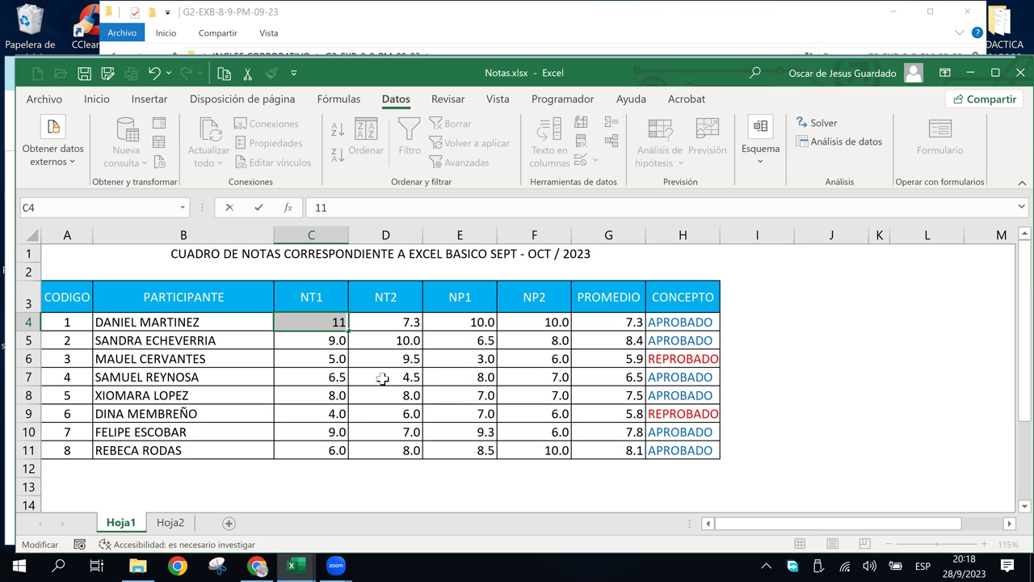
type("9.99")
key("Return")
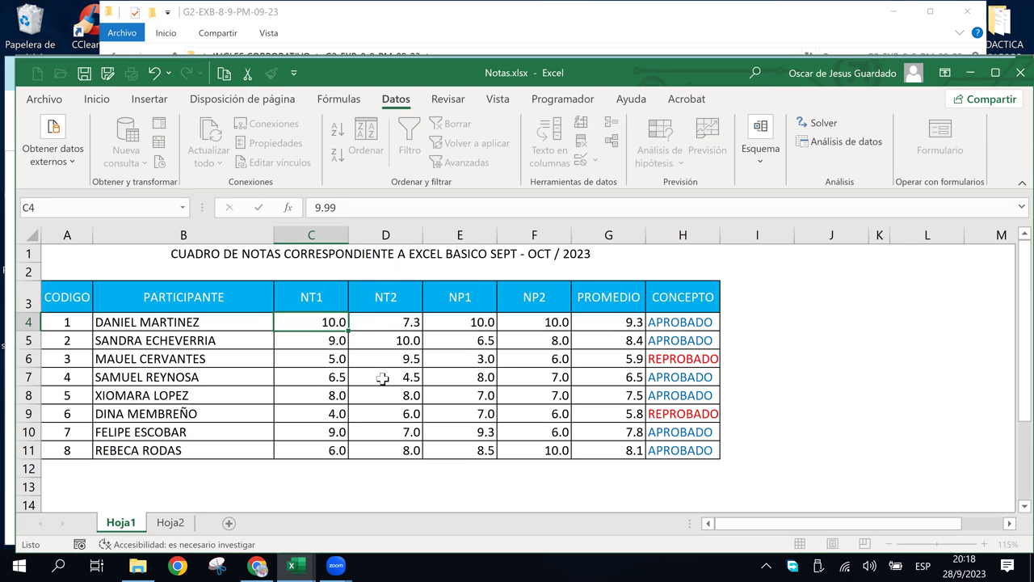
Set the first NT1 grade in C4 to the upper limit 10
key("Up")
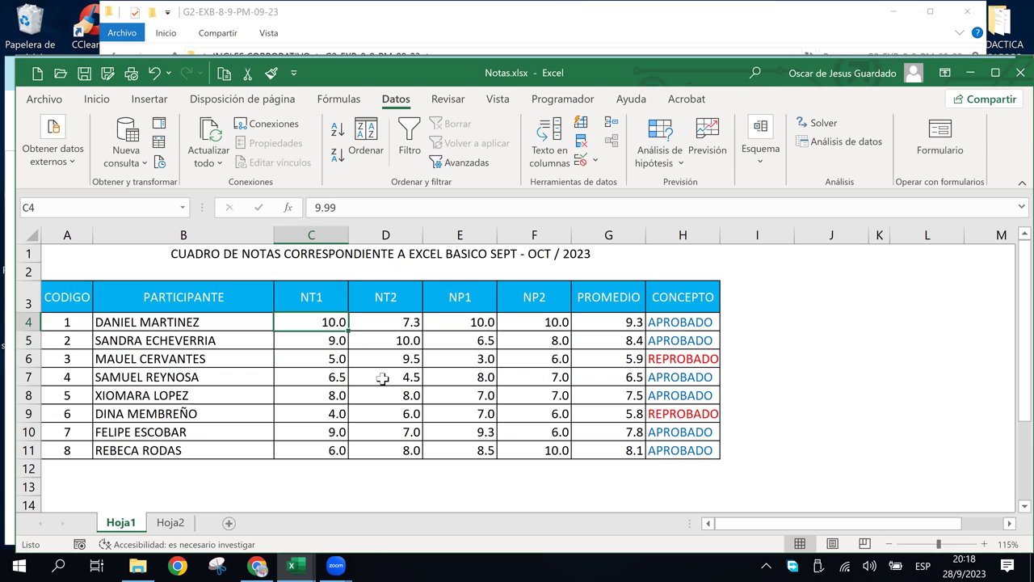
type("10")
key("Return")
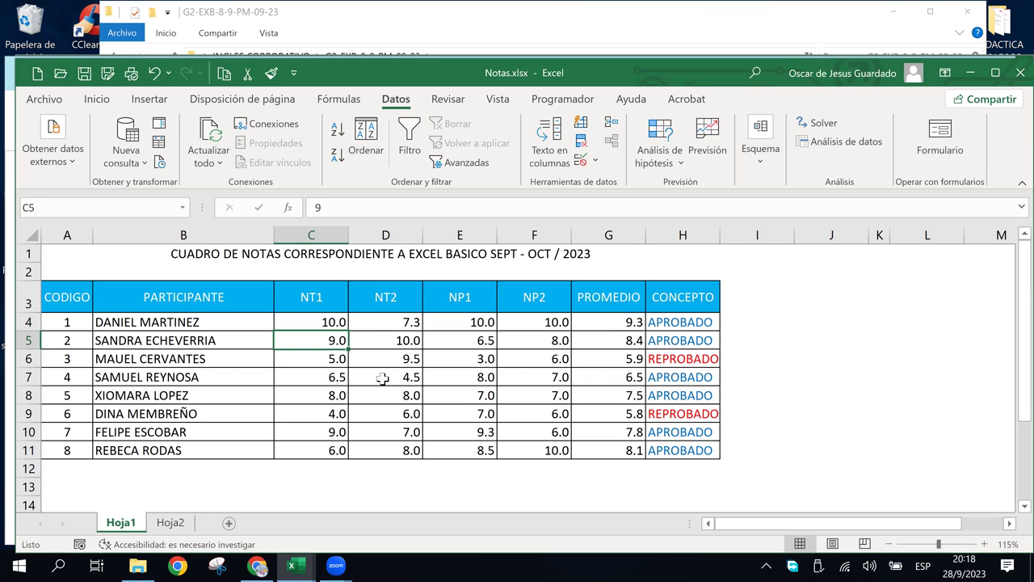
Try to enter 10.1 as the second NT1 grade in C5, and cancel the entry
type("1")
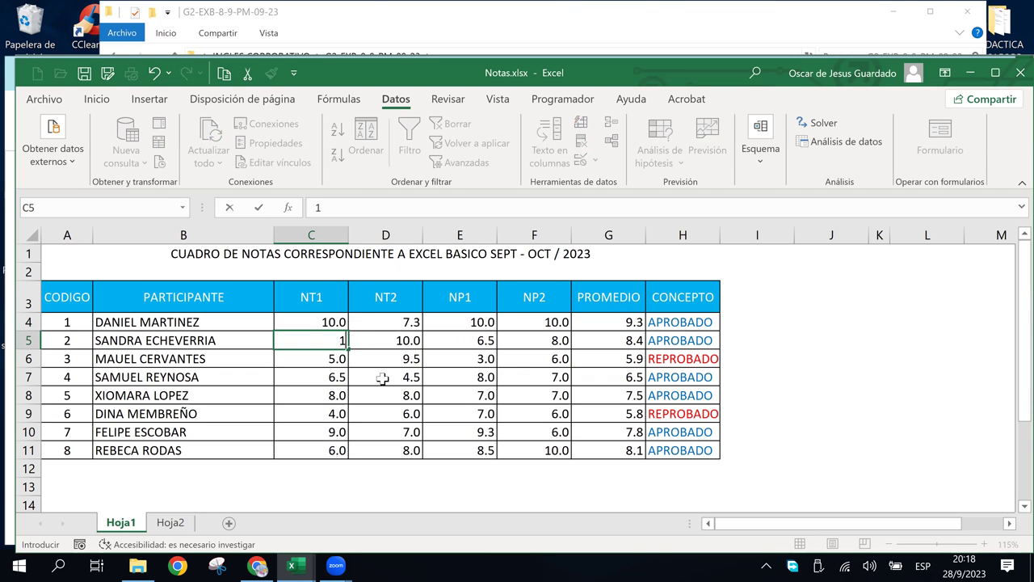
type("0.1")
key("Return")
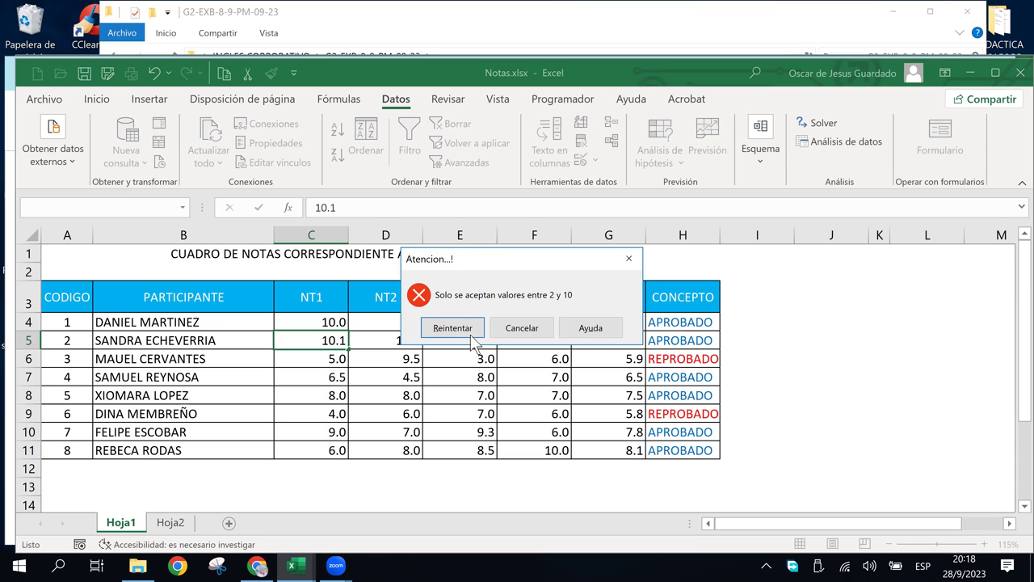
left_click(519, 327)
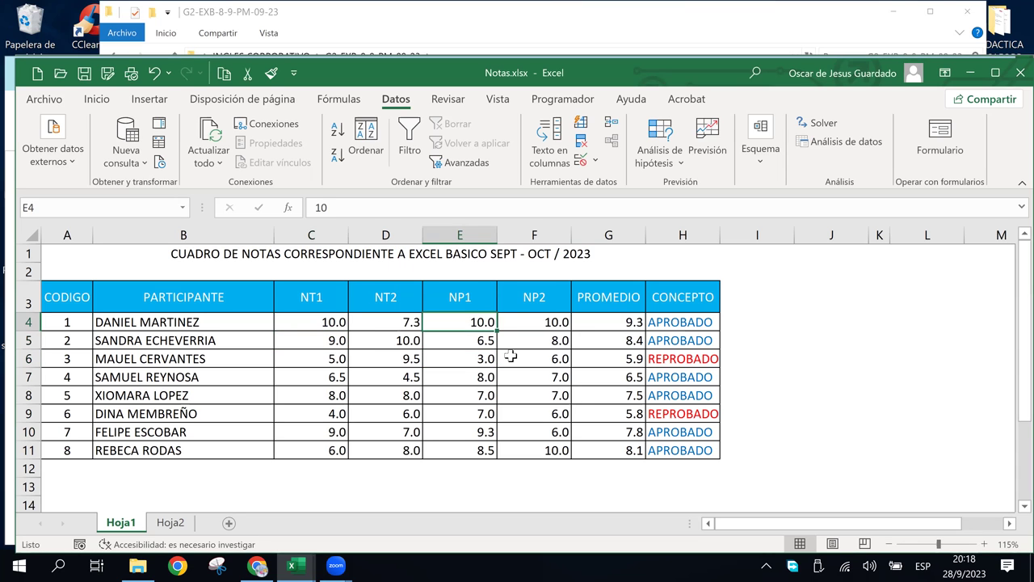
left_click(504, 335)
left_click(386, 336)
left_click(516, 328)
left_click(455, 374)
left_click(471, 330)
left_click(521, 380)
left_click(512, 341)
Select the grades C4:F11 and review their data validation criterion, including the allowed type and the minimum and maximum
left_click(311, 318)
left_click_drag(312, 317, 531, 461)
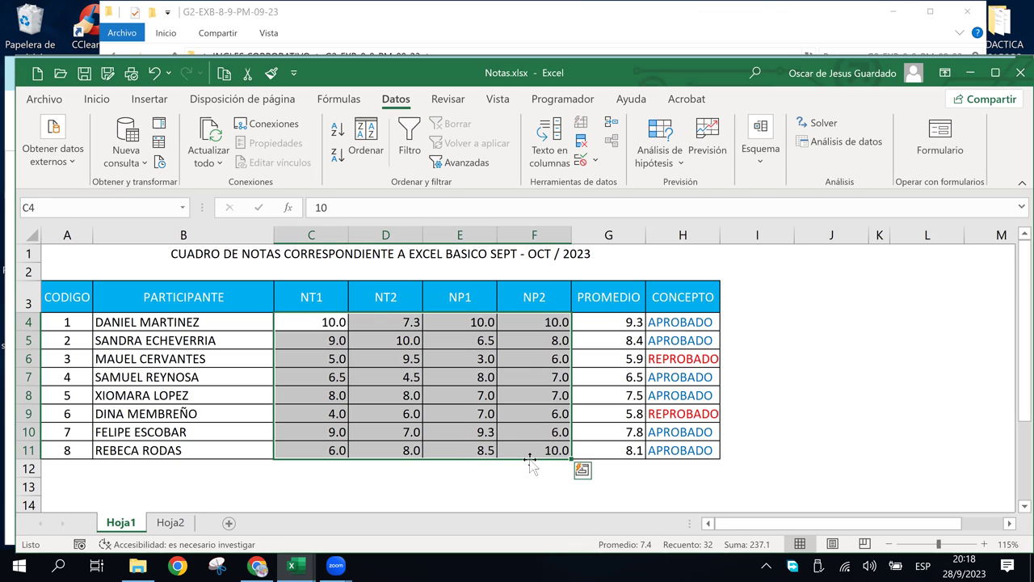
left_click(586, 163)
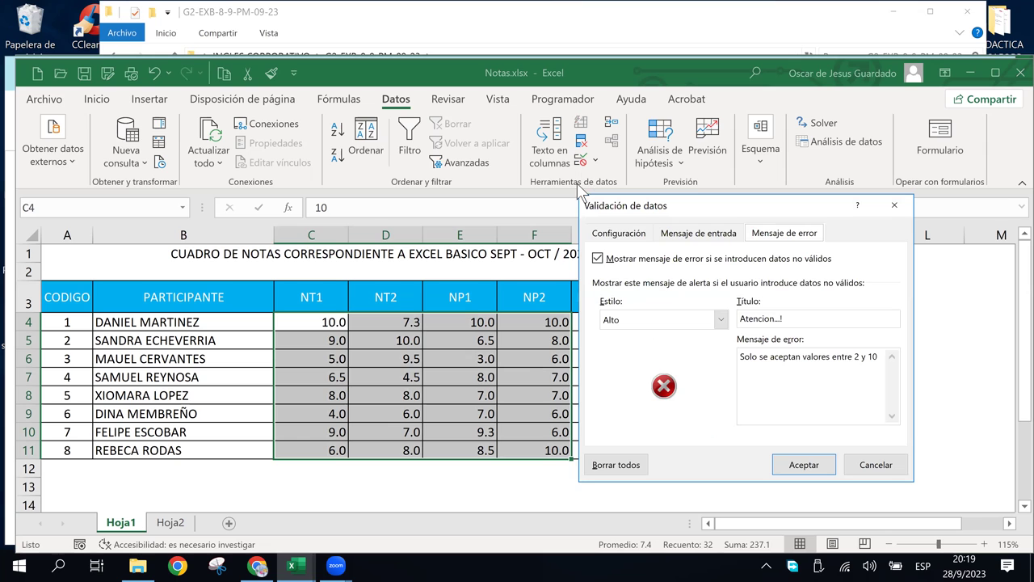
left_click(622, 236)
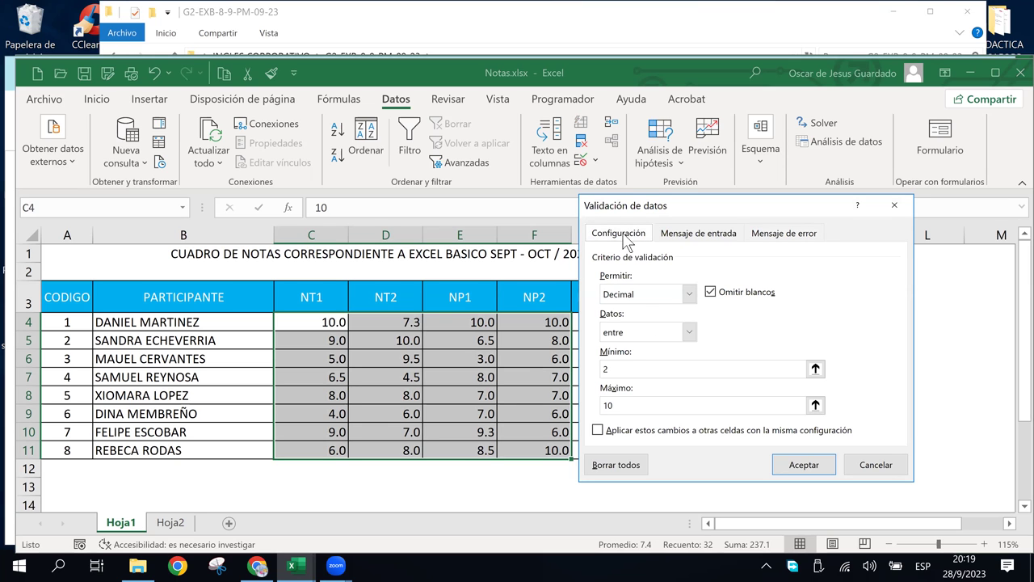
left_click(621, 370)
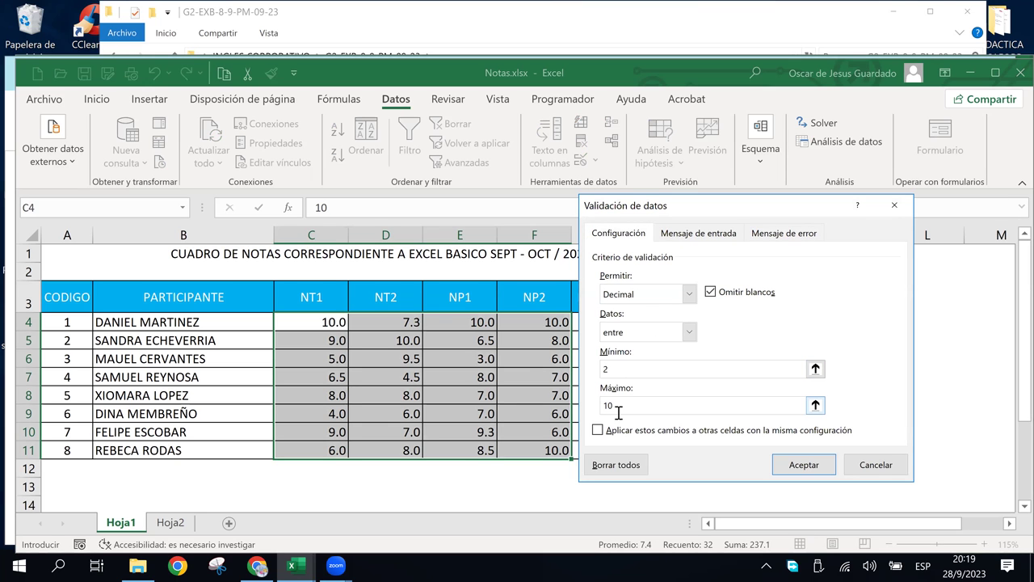
double_click(607, 369)
double_click(614, 406)
left_click_drag(759, 200, 765, 198)
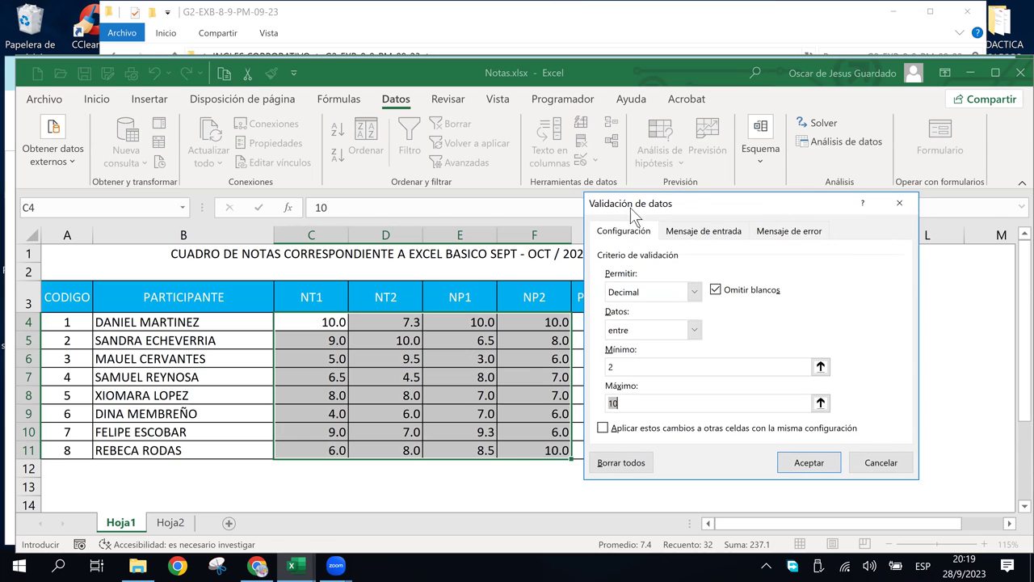
Clear all data validation settings from the selected grade range and apply the change
left_click(645, 398)
left_click(612, 463)
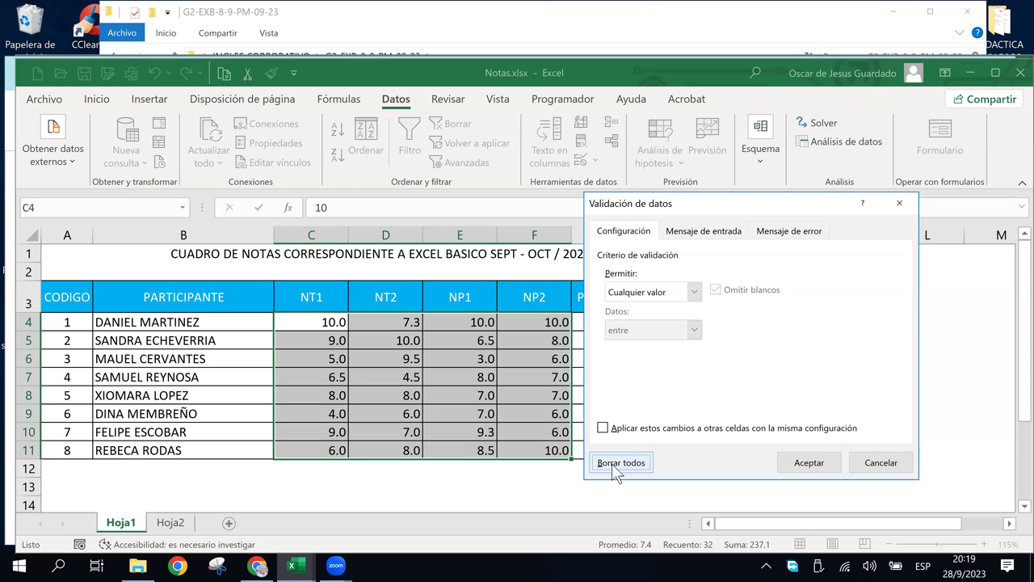
left_click(809, 463)
Test the removed restriction by entering 1, 11 and 12 in turn as the second NT2 grade in D5
left_click(456, 359)
left_click(394, 340)
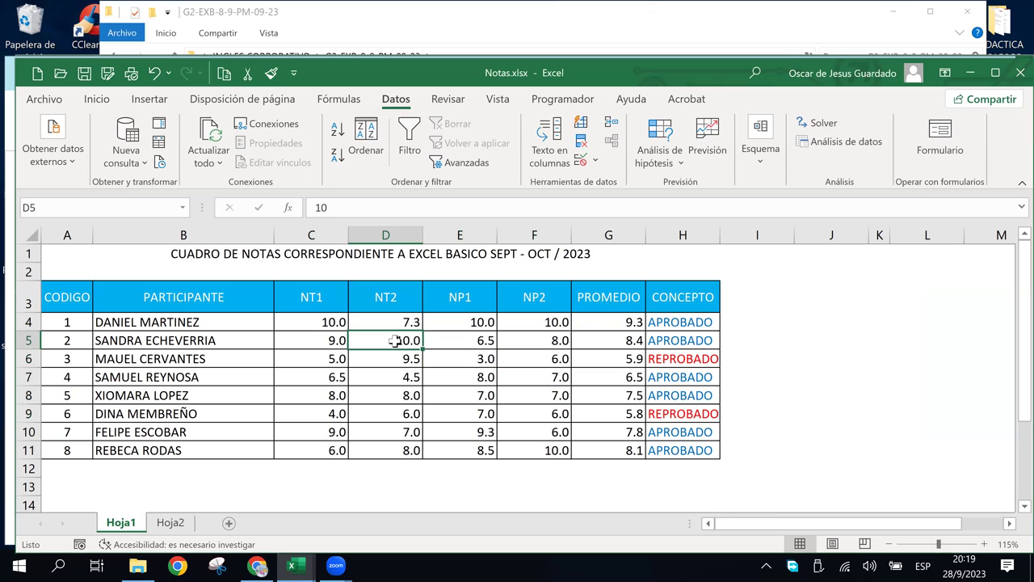
type("1")
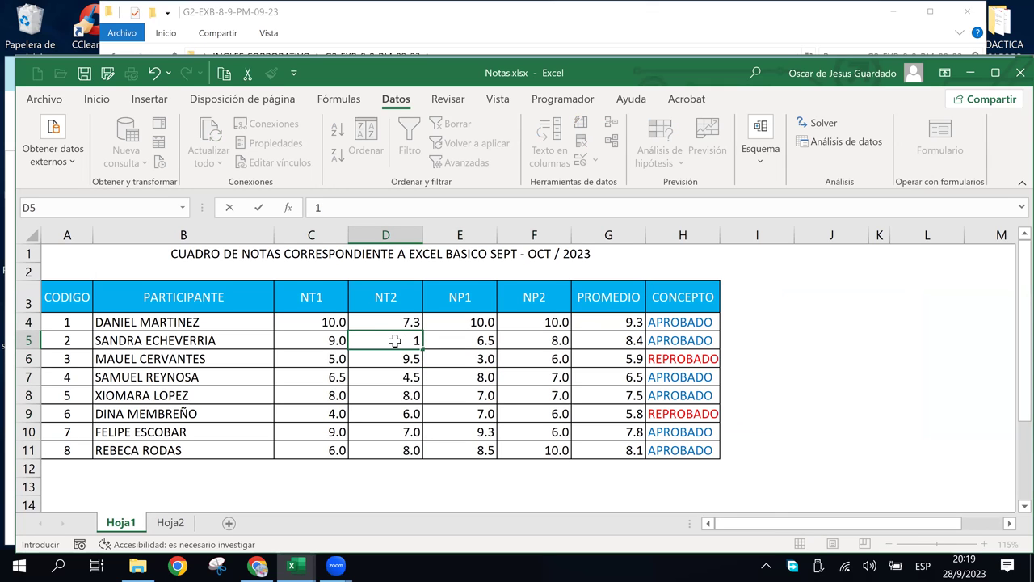
key("Return")
left_click(395, 340)
type("11")
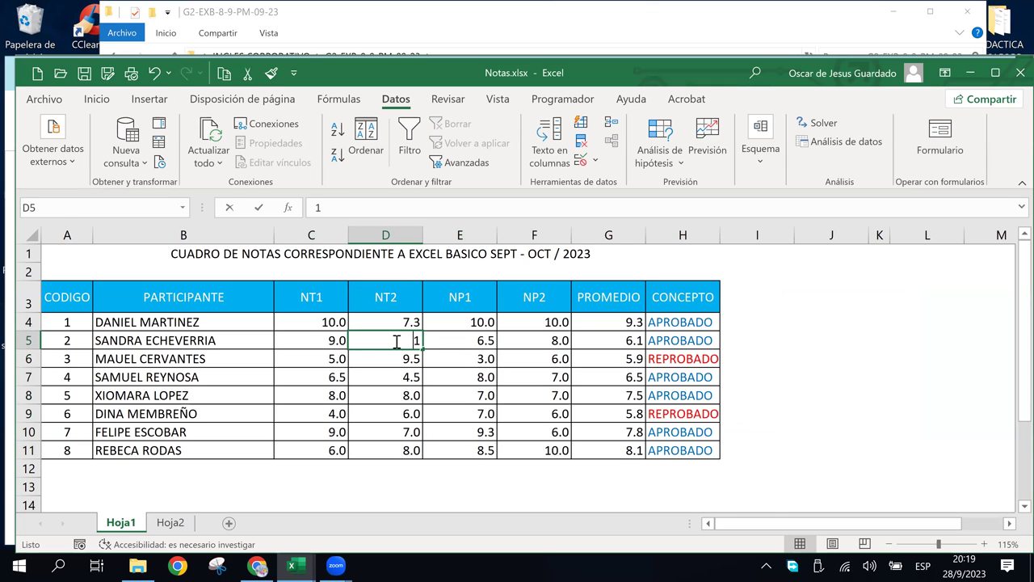
key("Return")
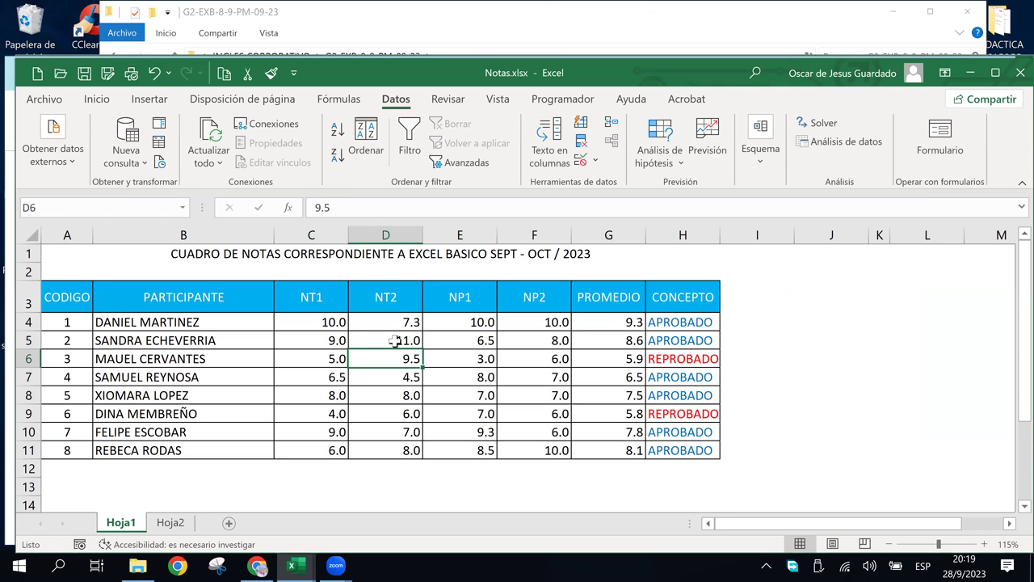
left_click(394, 340)
type("12")
key("Return")
Set the second NT2 grade in D5 to 9
left_click(412, 338)
type("9")
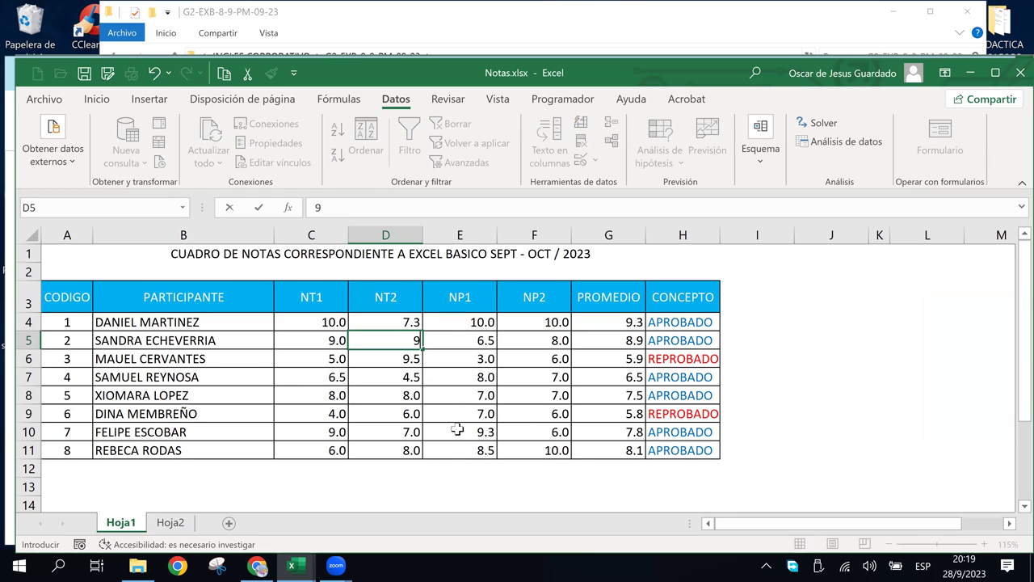
key("Return")
key("Up")
key("Up")
key("Up")
key("Down")
key("Down")
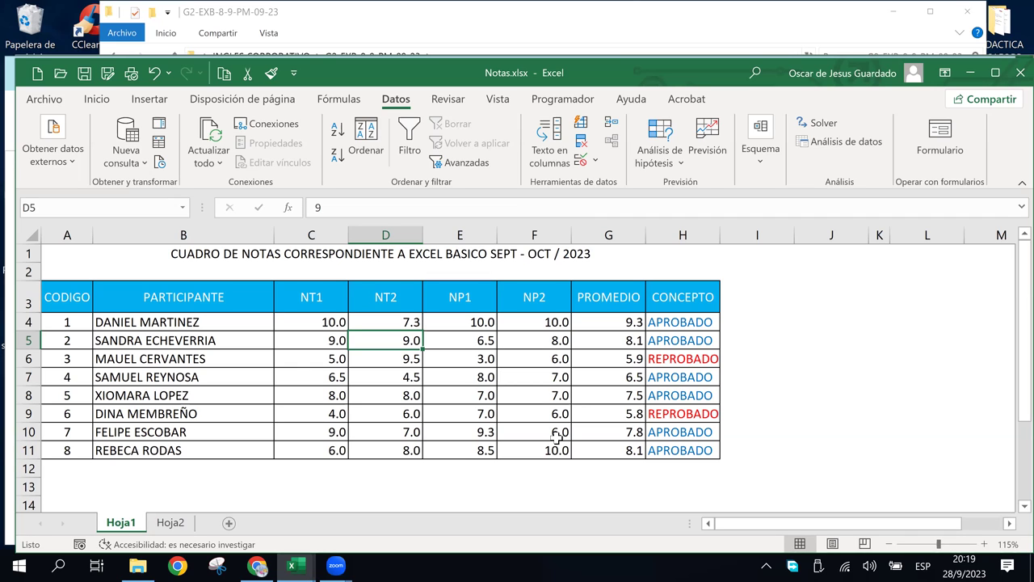
Check individual cells in the PROMEDIO and CONCEPTO columns and the formulas behind them
left_click(596, 333)
key("Down")
key("Down")
key("Down")
left_click(597, 334)
left_click(671, 328)
left_click(665, 380)
left_click(661, 340)
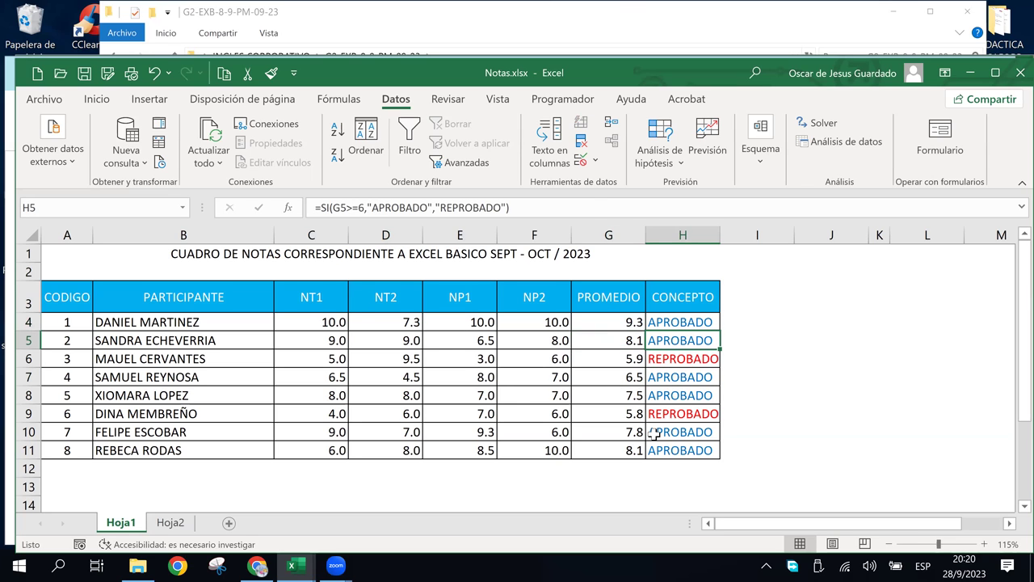
left_click_drag(449, 360, 463, 360)
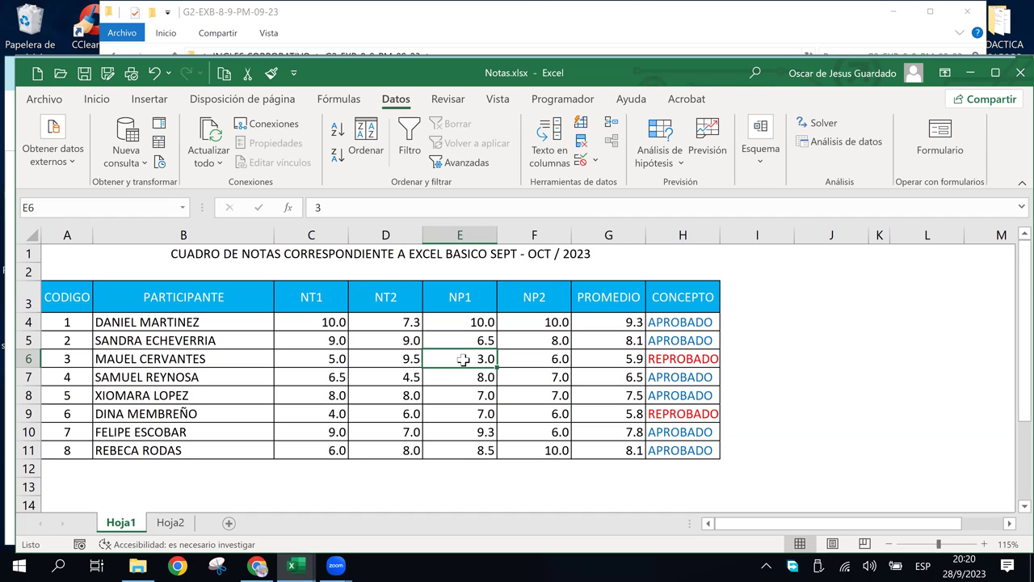
left_click(870, 565)
left_click(978, 527)
left_click(811, 374)
key("Up")
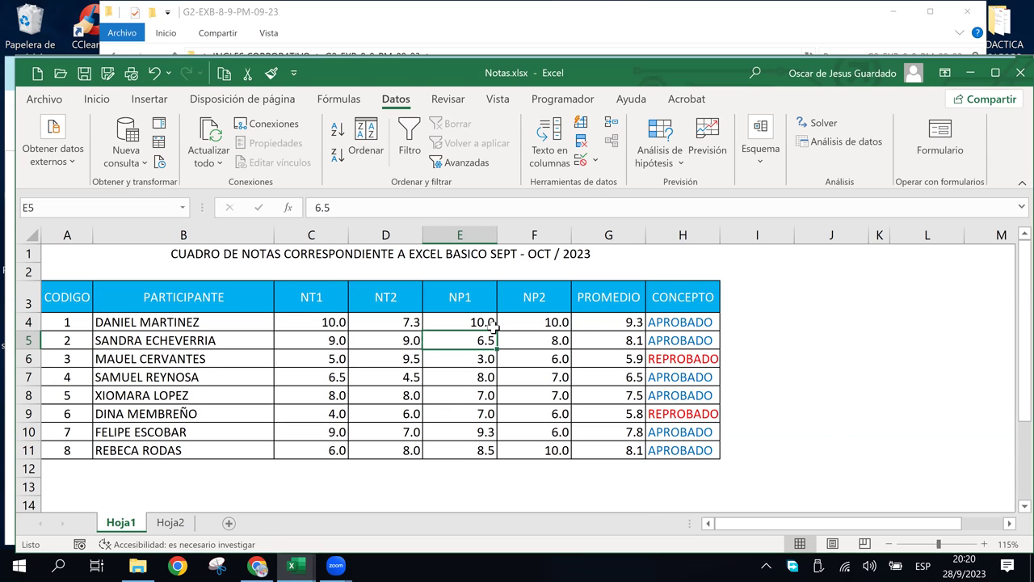
left_click(492, 323)
left_click(542, 325)
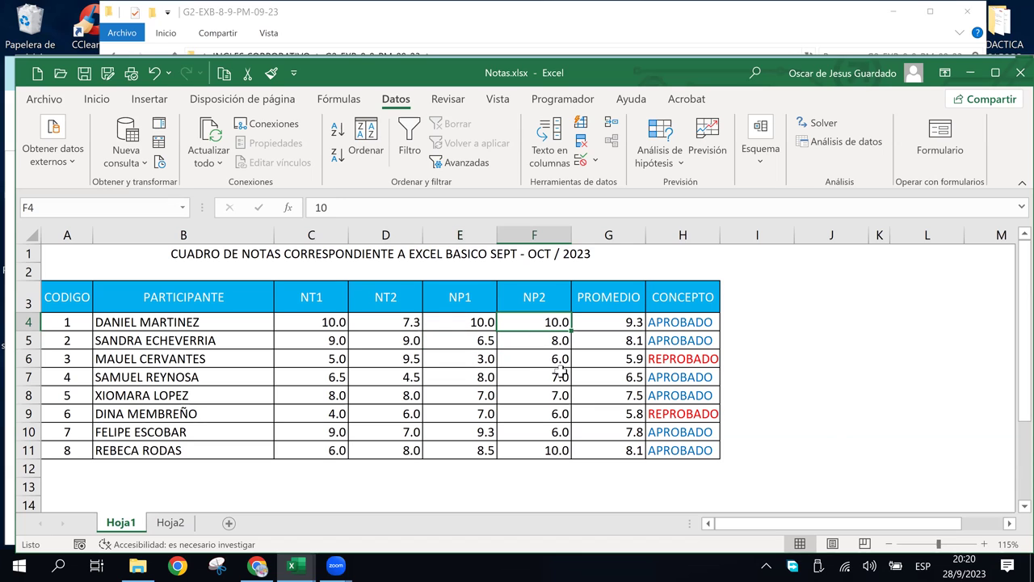
left_click(534, 370)
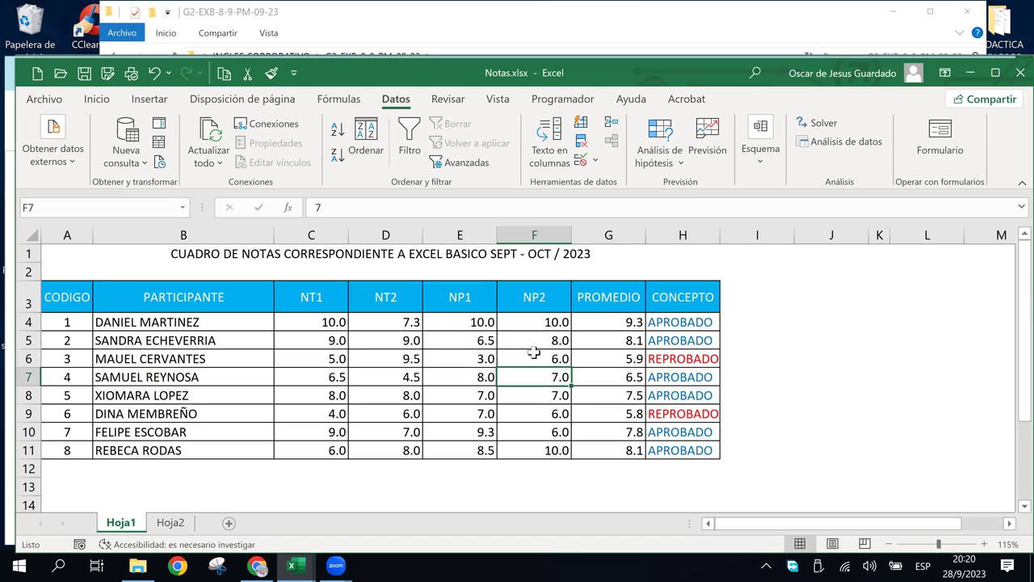
left_click(535, 356)
left_click(540, 338)
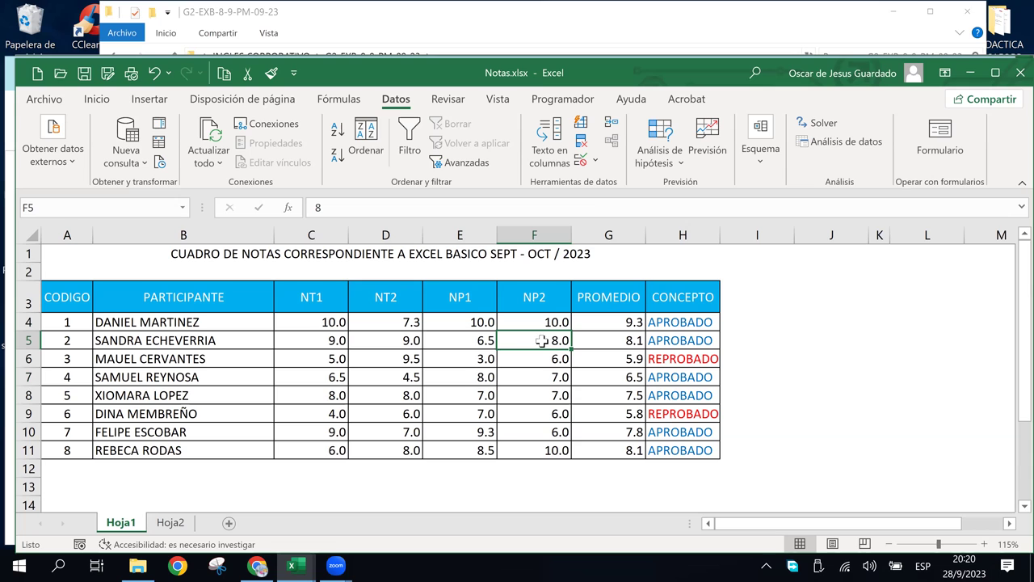
Select the grade range C4:F11, open its data validation settings and look over the error alert and input message options
left_click(315, 324)
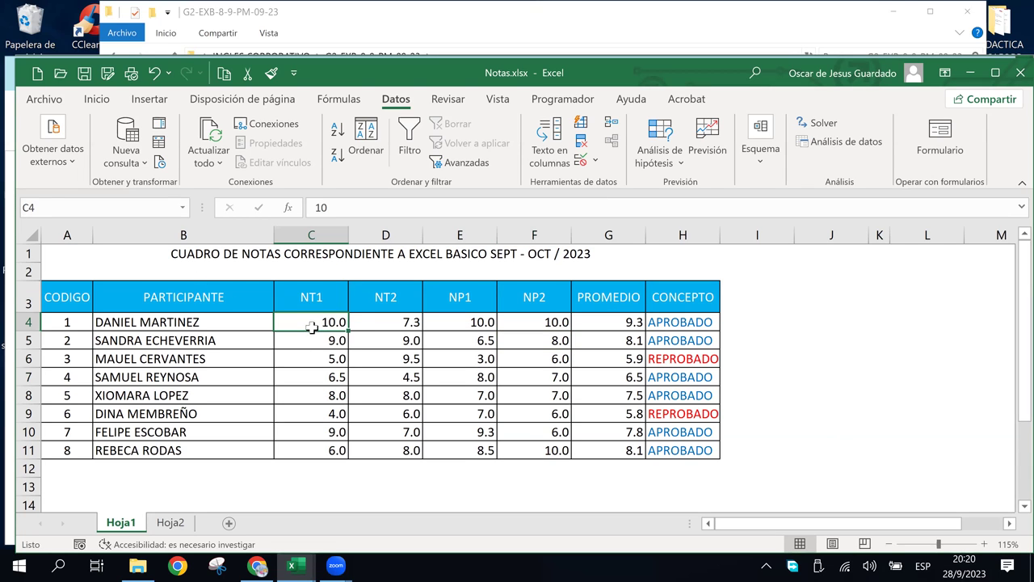
left_click_drag(314, 325, 333, 342)
left_click_drag(418, 395, 512, 452)
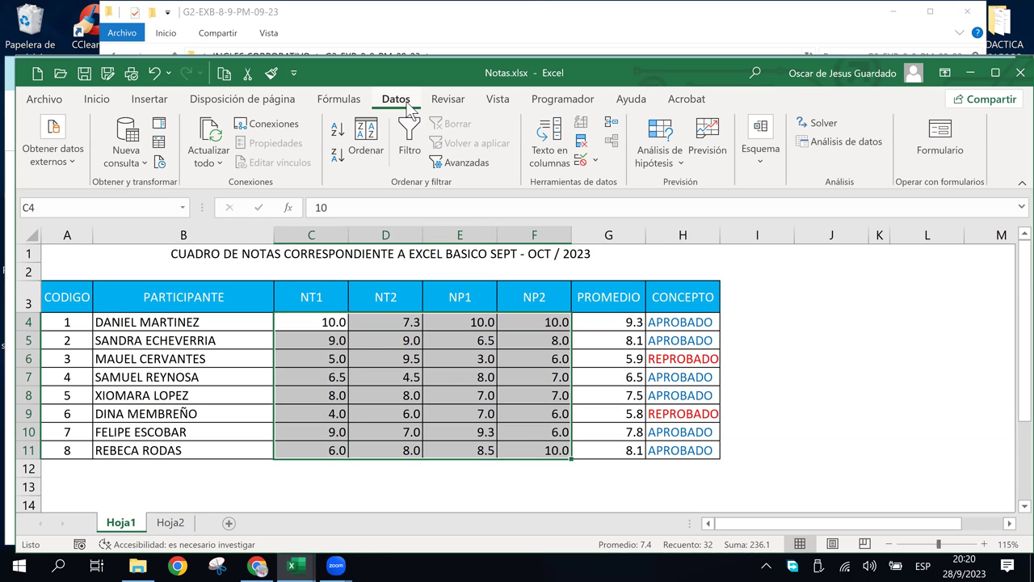
left_click(579, 163)
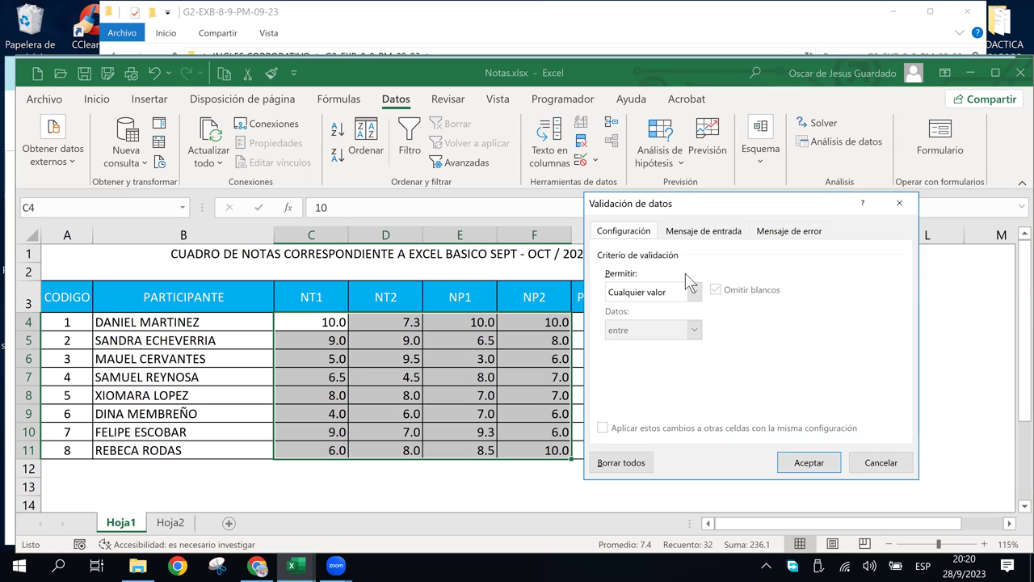
left_click(785, 236)
left_click(718, 234)
left_click(634, 235)
Restrict the selected grades to decimal values between a minimum of 2 and a maximum of 10
left_click(695, 292)
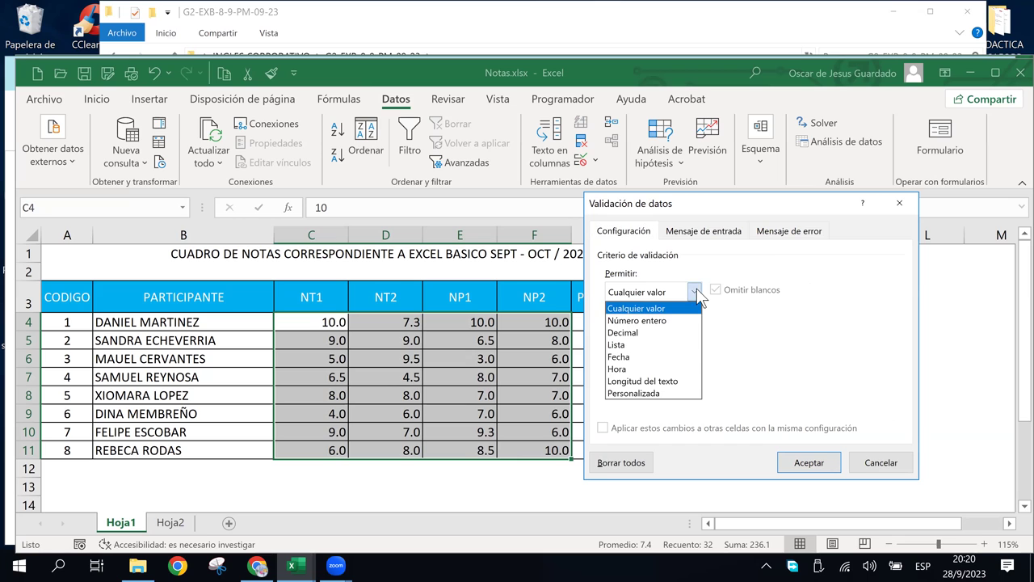
left_click(626, 346)
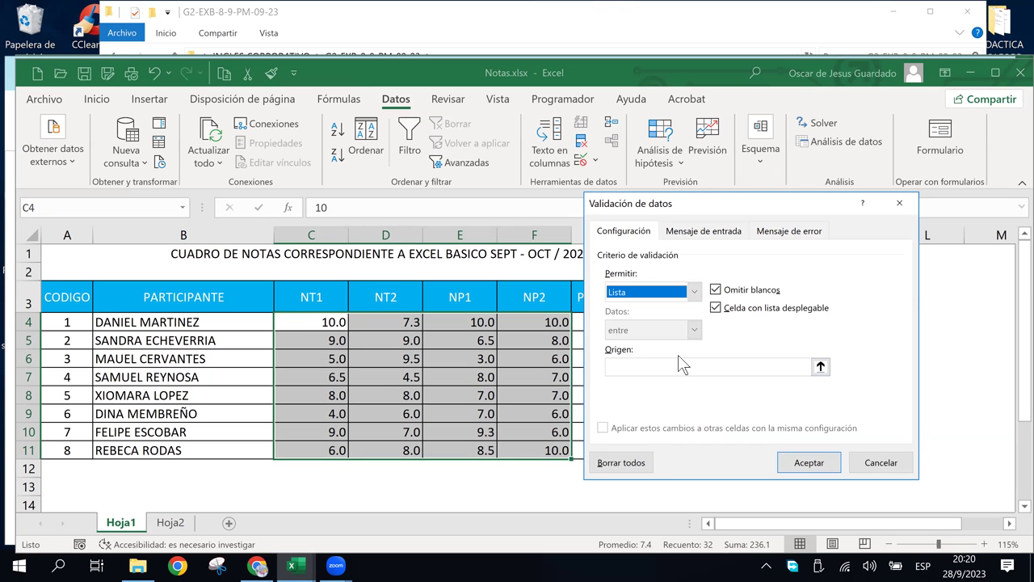
left_click(695, 292)
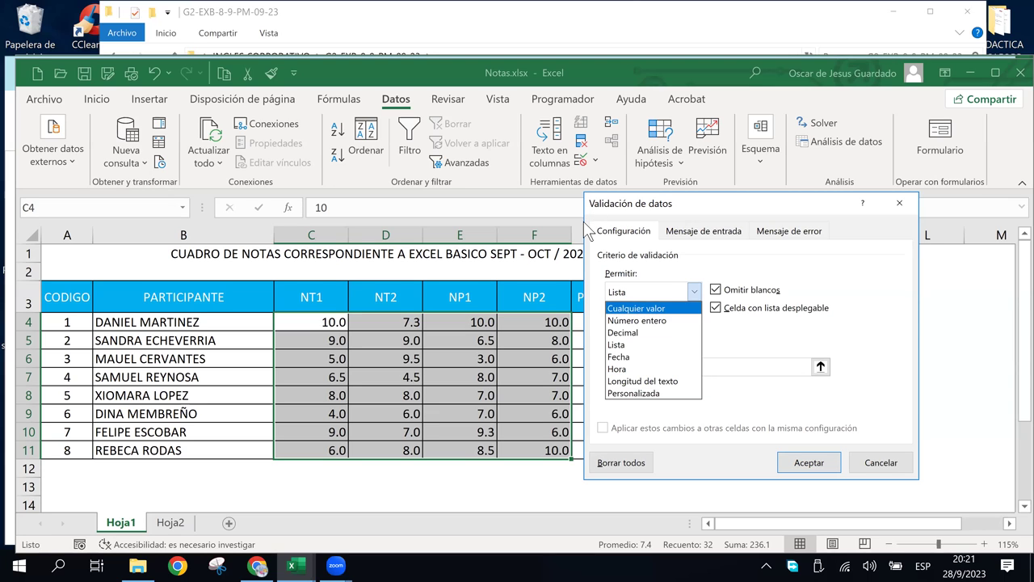
left_click(635, 345)
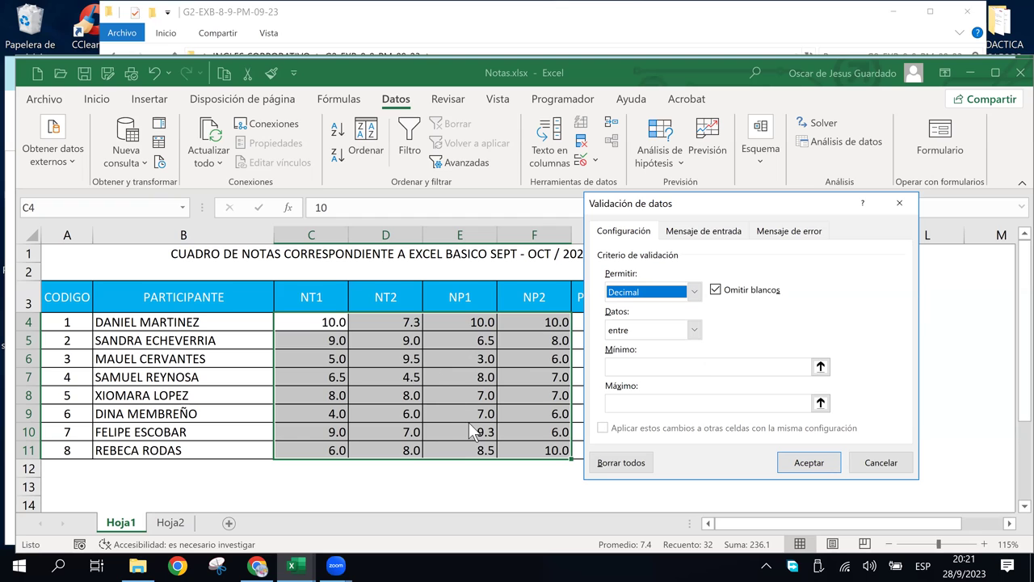
left_click(610, 369)
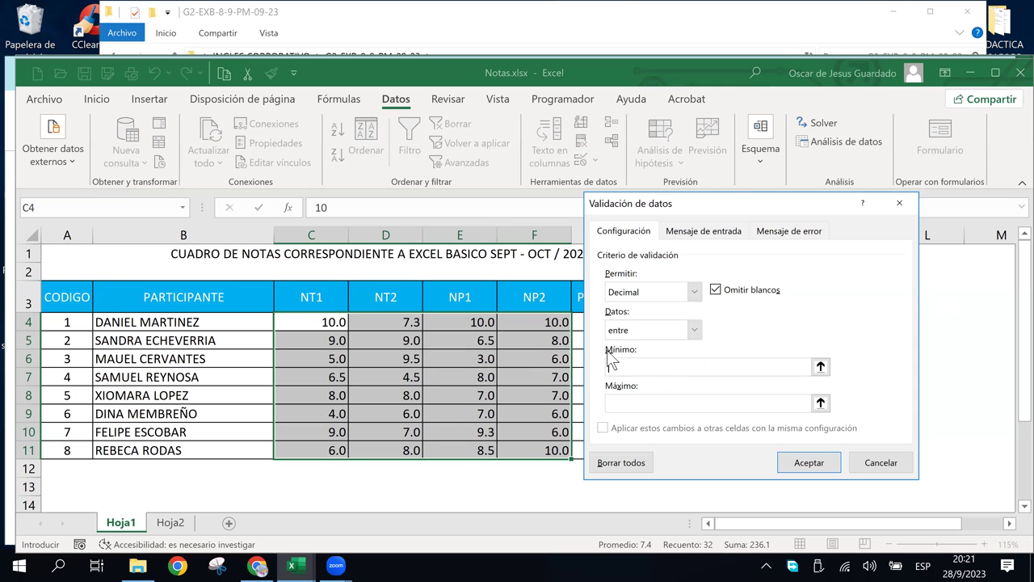
type("2")
left_click(626, 408)
type("10")
Try the Advertencia style for the validation's error alert and set it back to Alto
left_click(705, 234)
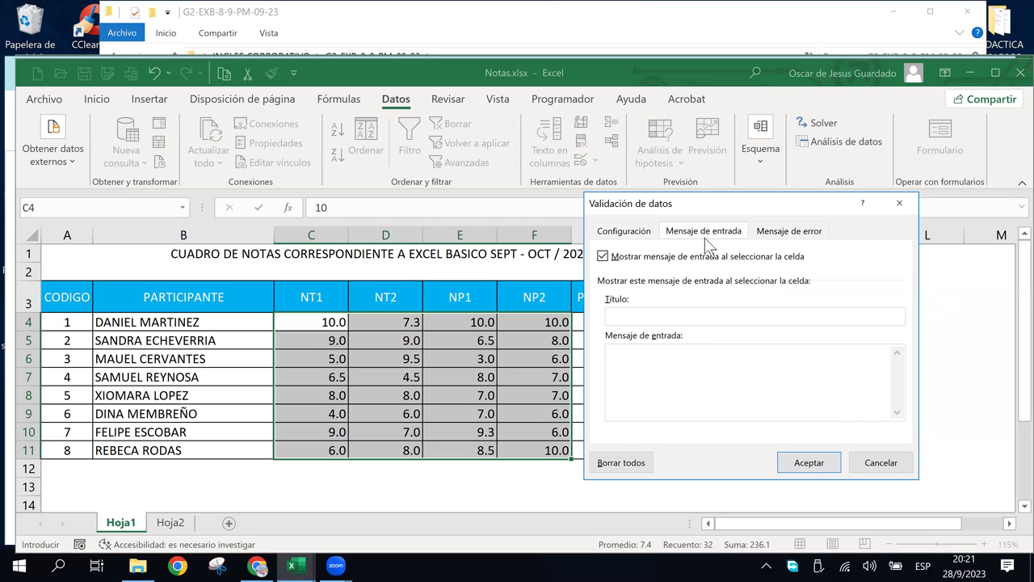
left_click(782, 234)
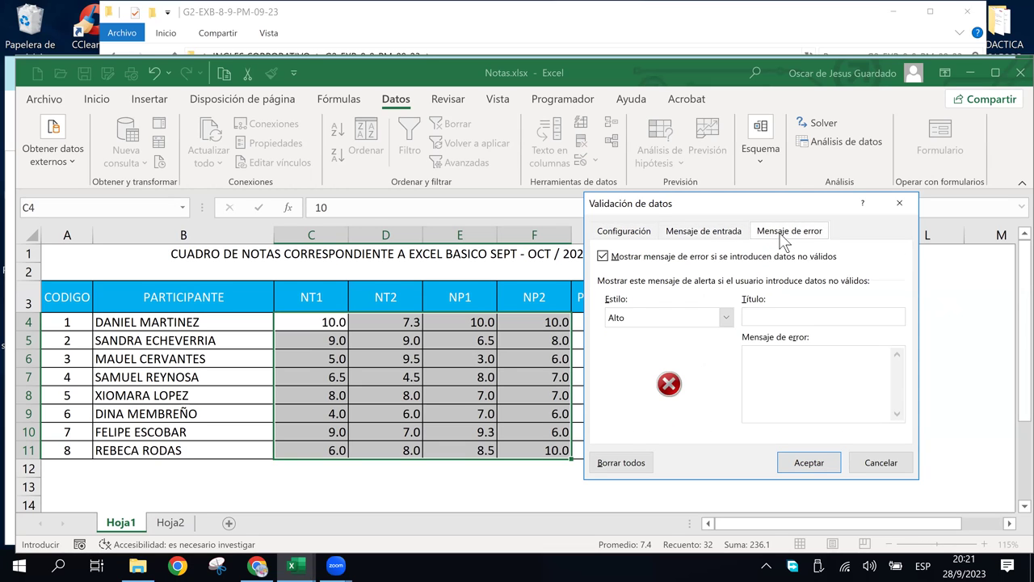
left_click(726, 317)
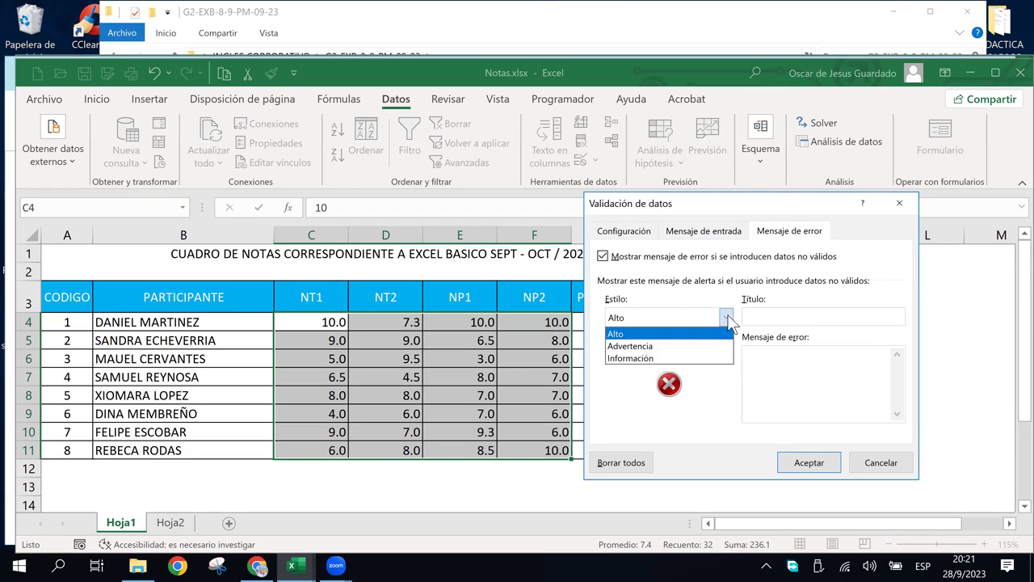
left_click(661, 346)
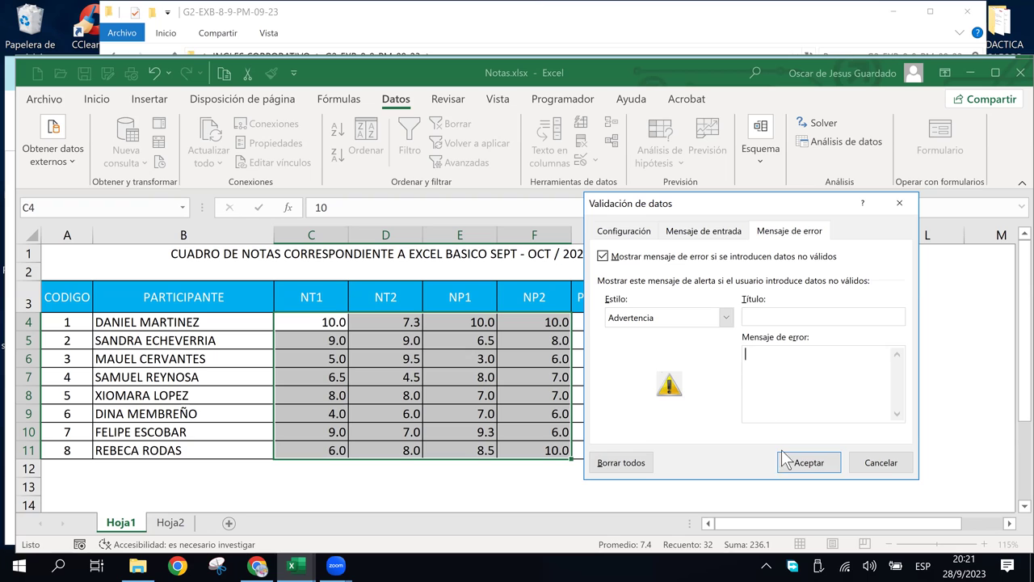
left_click(762, 388)
left_click(726, 317)
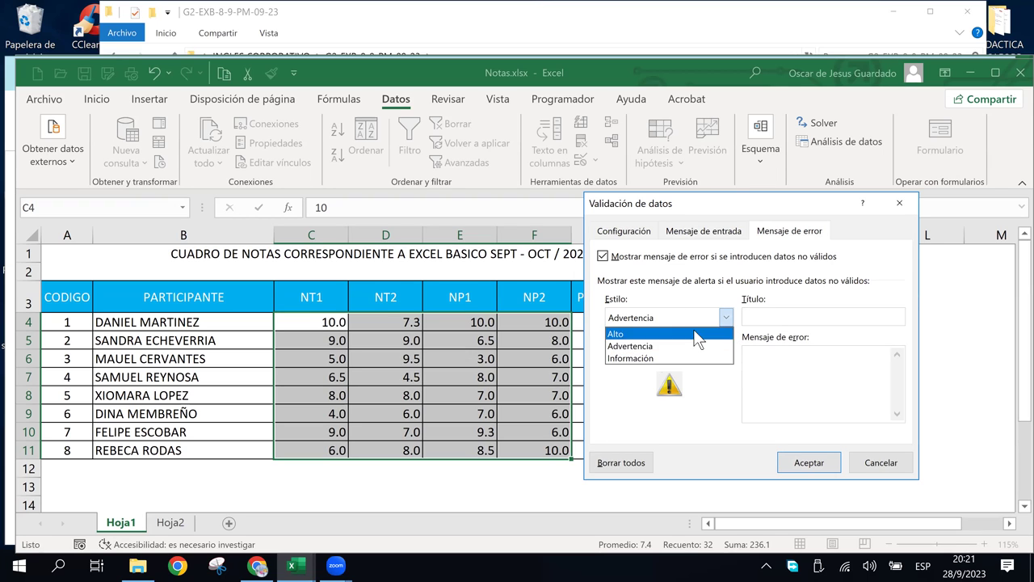
left_click(726, 329)
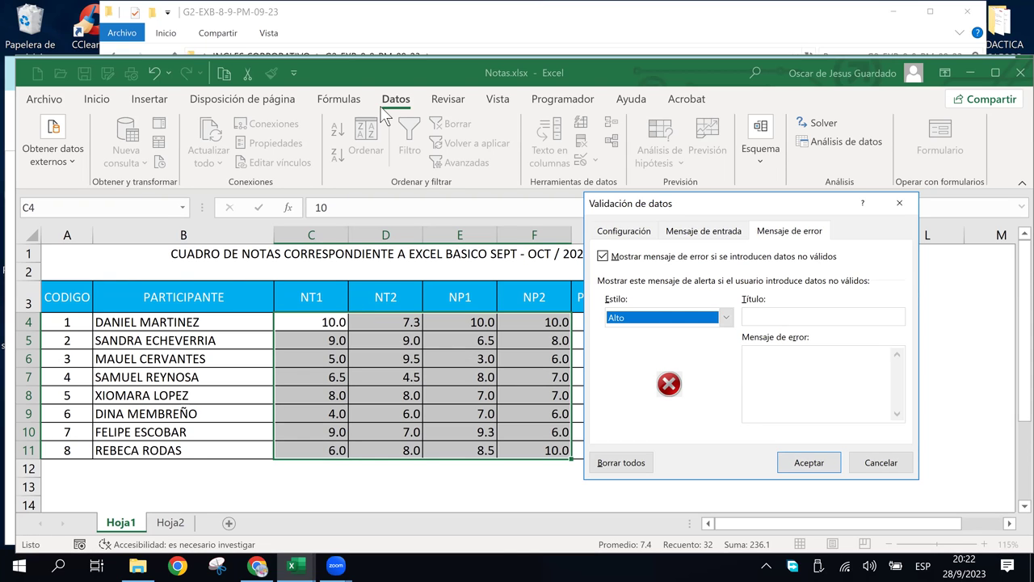
Give the error alert the title "Atencion...!"
left_click(860, 391)
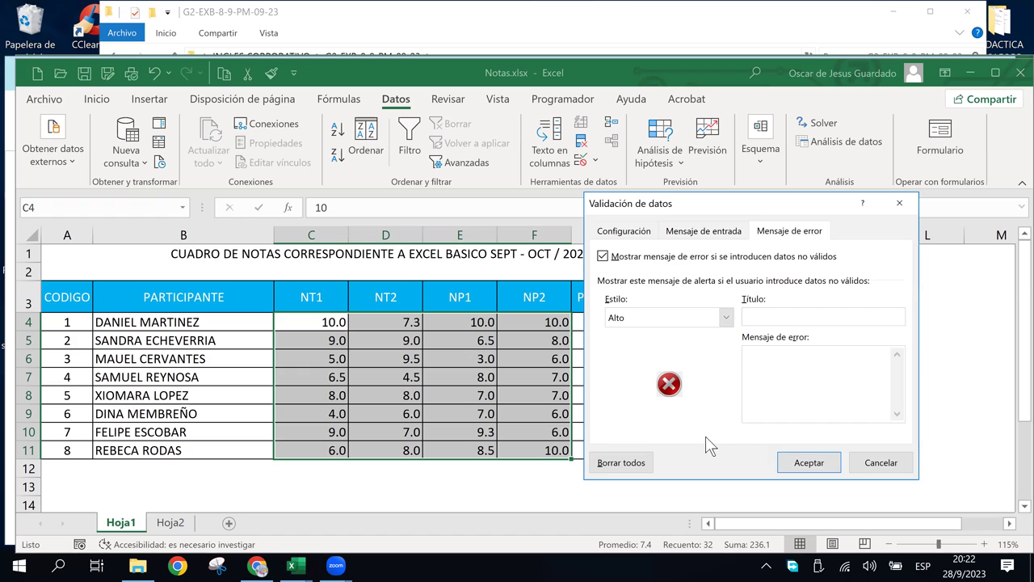
type("Ojo")
type("...")
key("BackSpace")
key("BackSpace")
key("BackSpace")
key("BackSpace")
key("BackSpace")
key("BackSpace")
key("BackSpace")
type("Atencio")
type("n...")
type("!")
Enter the error message "Solo se aceptan valores entre 2 y 10" and apply the validation to the range
type("Solo a")
key("BackSpace")
type("so")
key("BackSpace")
type("e aceptan valores entre 2 y 10")
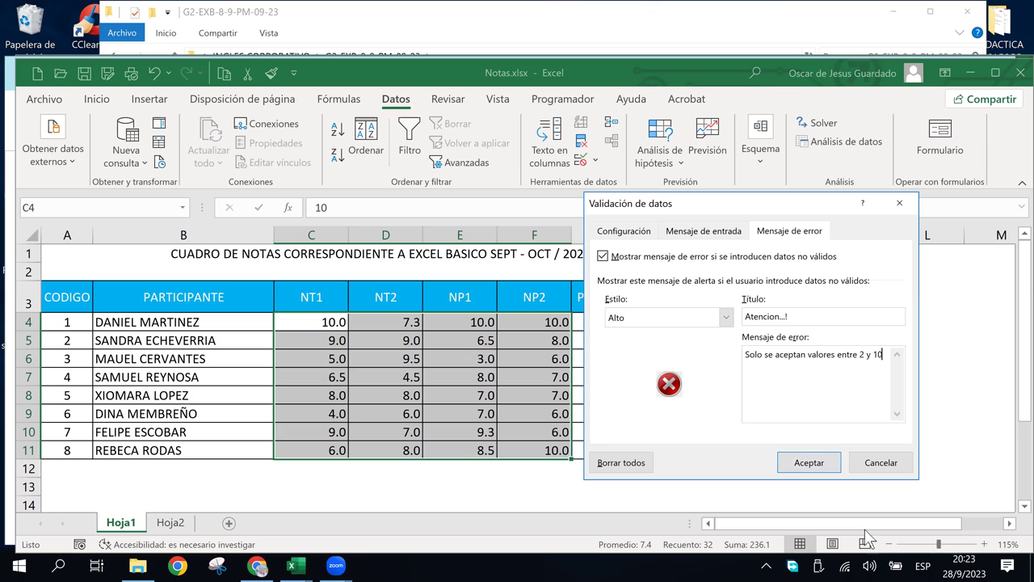
left_click(807, 463)
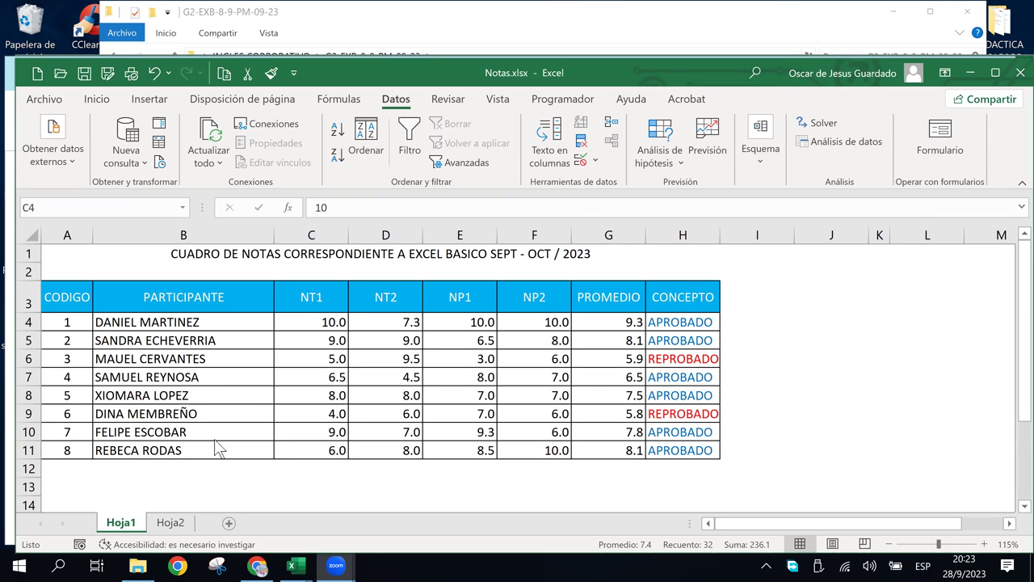
Test the validation by entering 1 as the second NT1 grade in C5, and choose to retry
left_click_drag(340, 323, 557, 450)
left_click(322, 390)
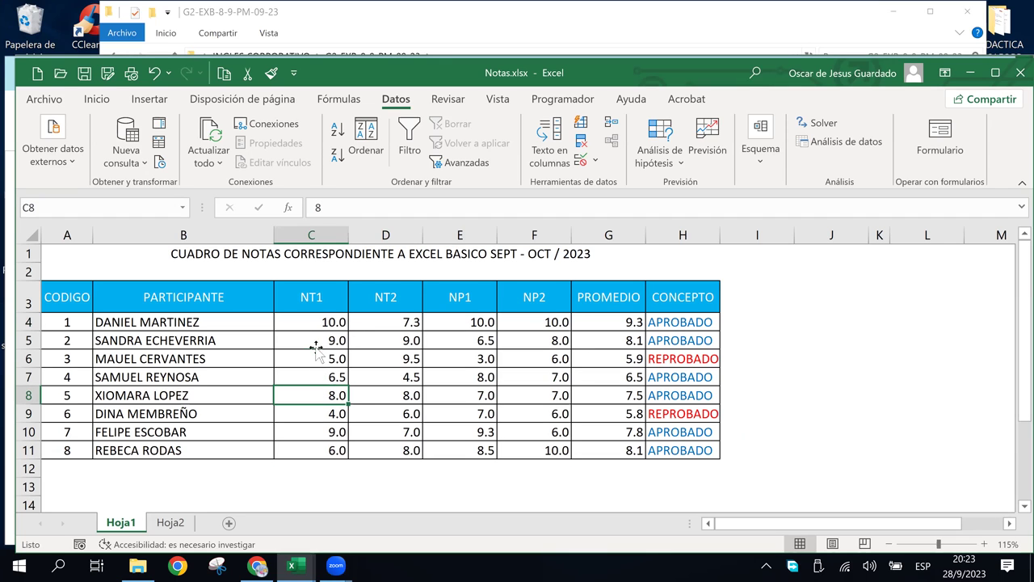
key("Up")
left_click(312, 346)
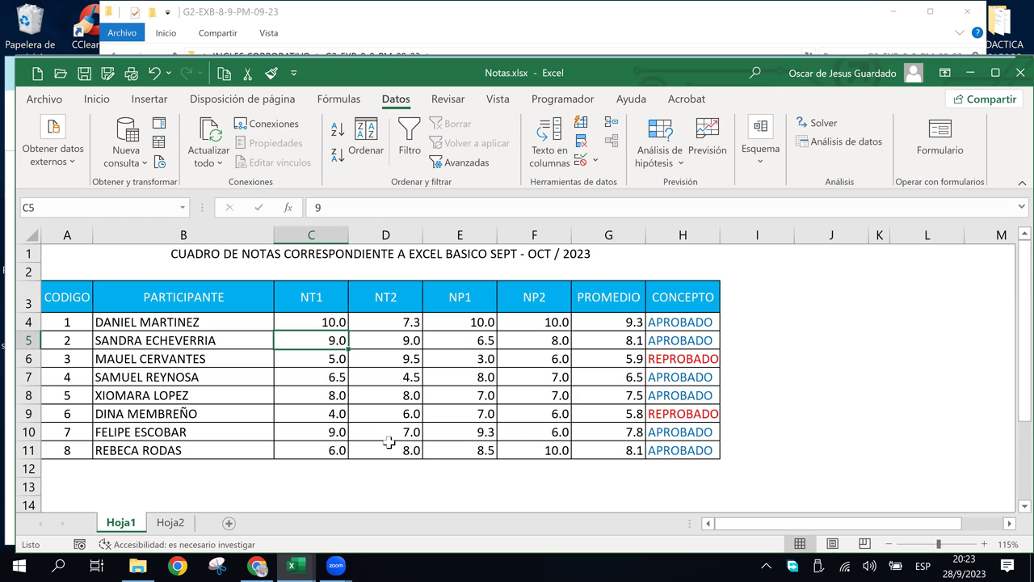
type("1")
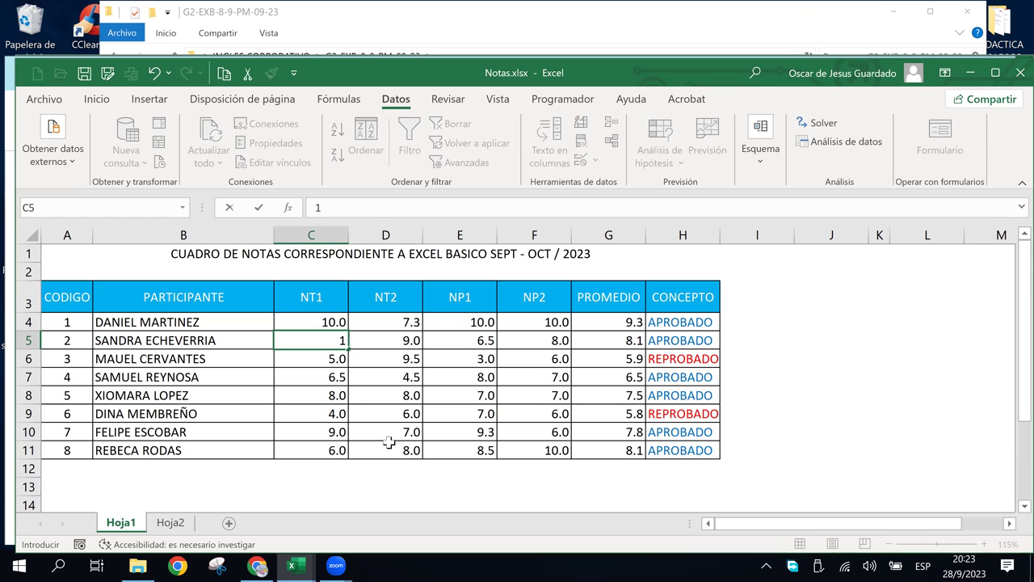
key("Return")
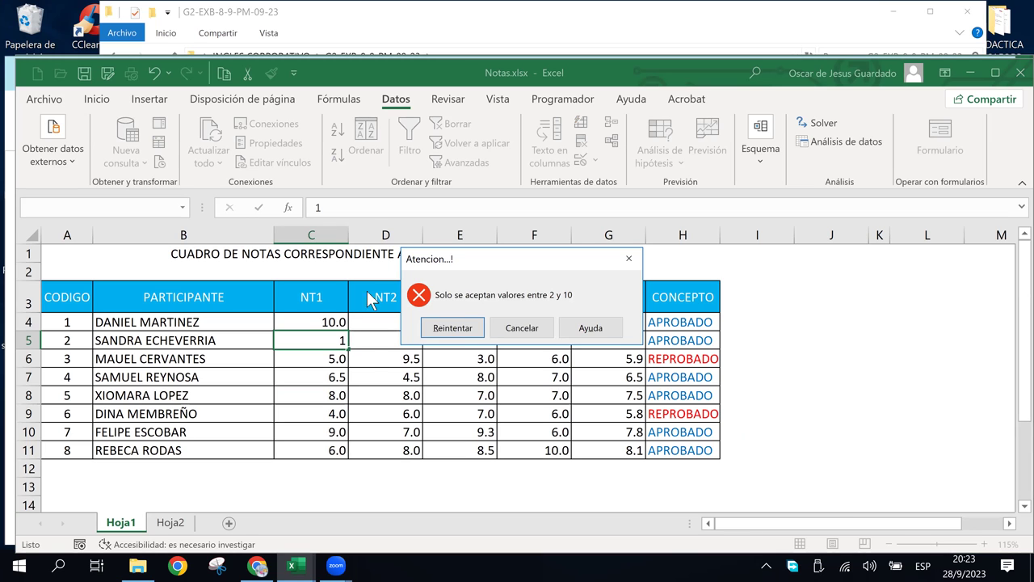
left_click(455, 330)
Test the upper limit by entering 15 in C5, and cancel the entry
type("9")
key("ctrl+z")
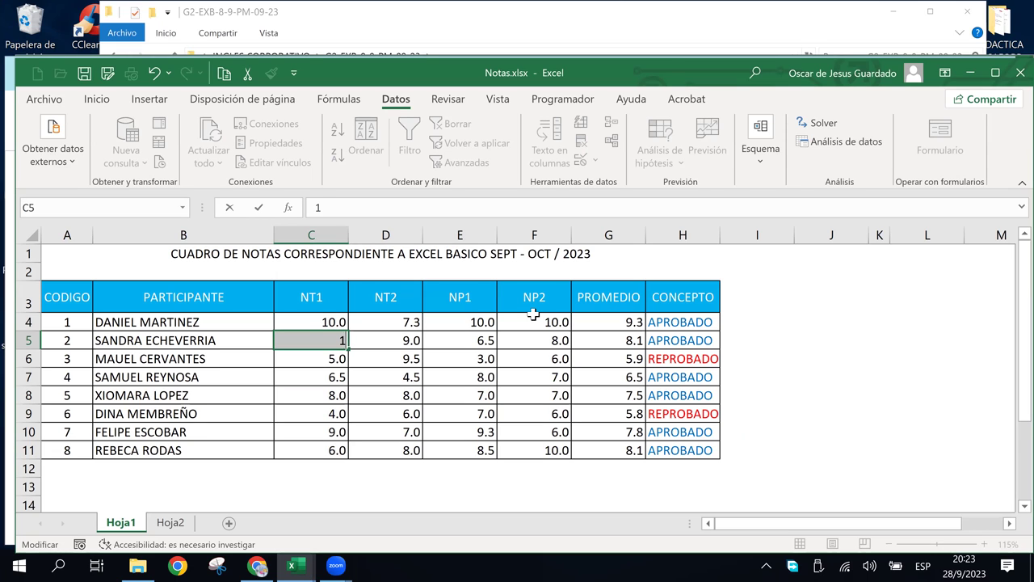
type("15")
key("Return")
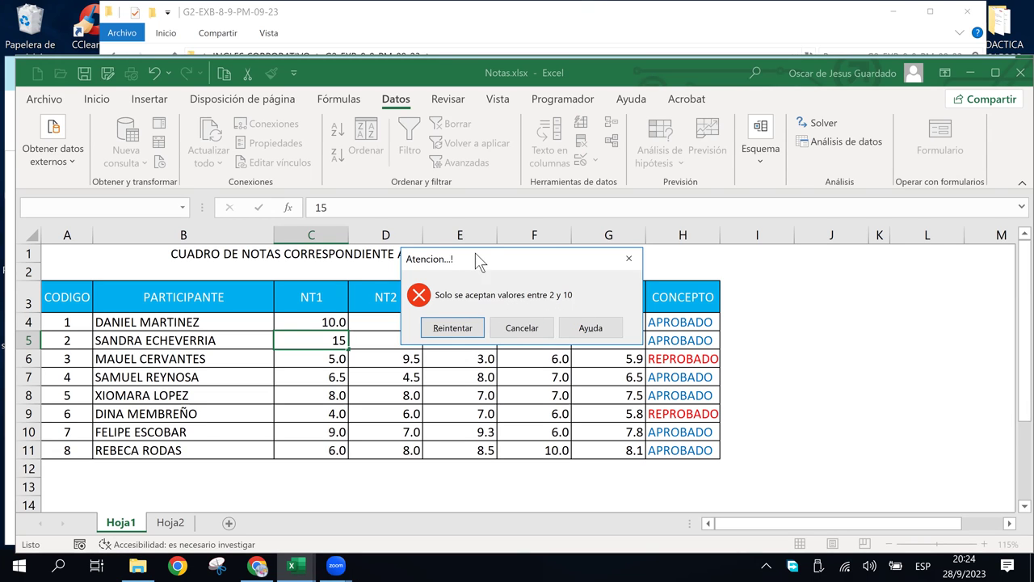
left_click(517, 330)
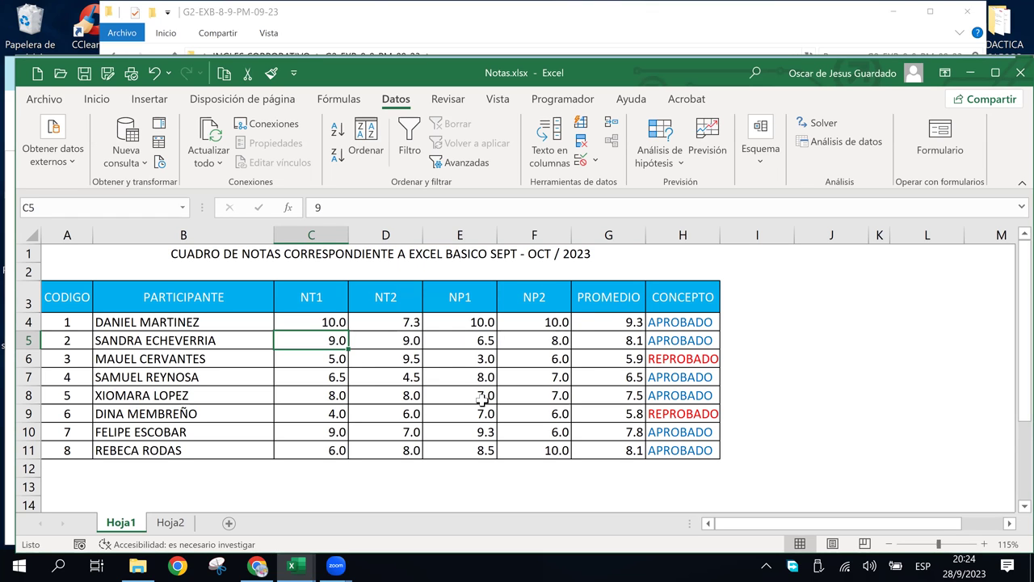
Set the second NT1 grade in C5 to 10
type("9.99")
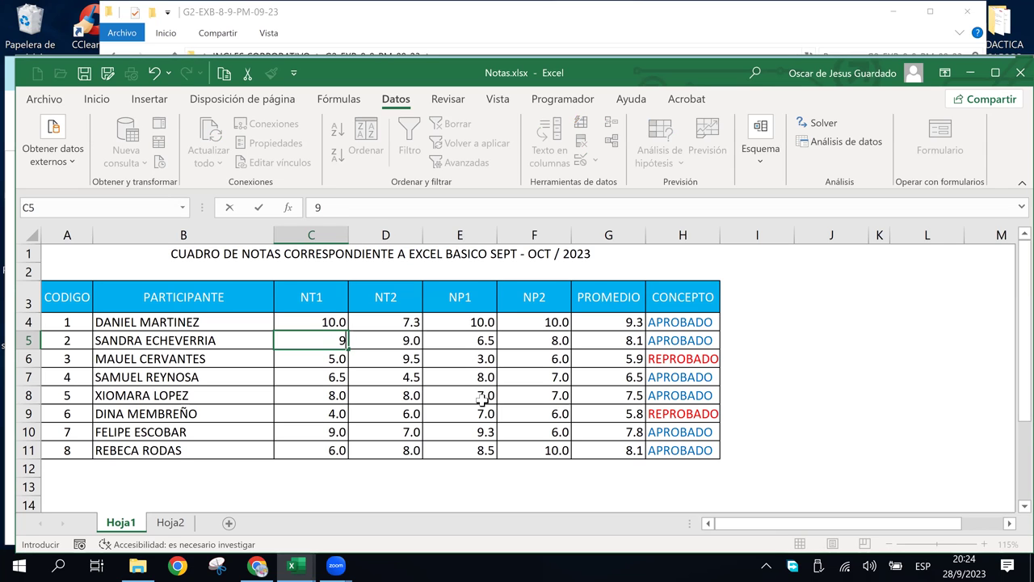
key("Return")
key("Up")
key("Down")
key("Up")
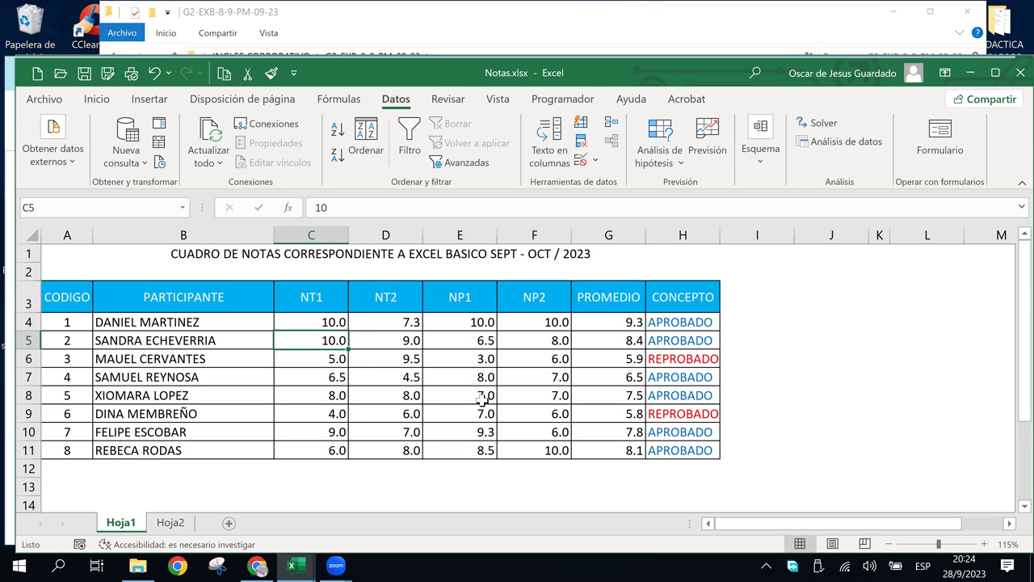
Test the decimal limit by changing the grade in C5 to 10.1, and cancel the entry
key("F2")
type(".1")
key("Return")
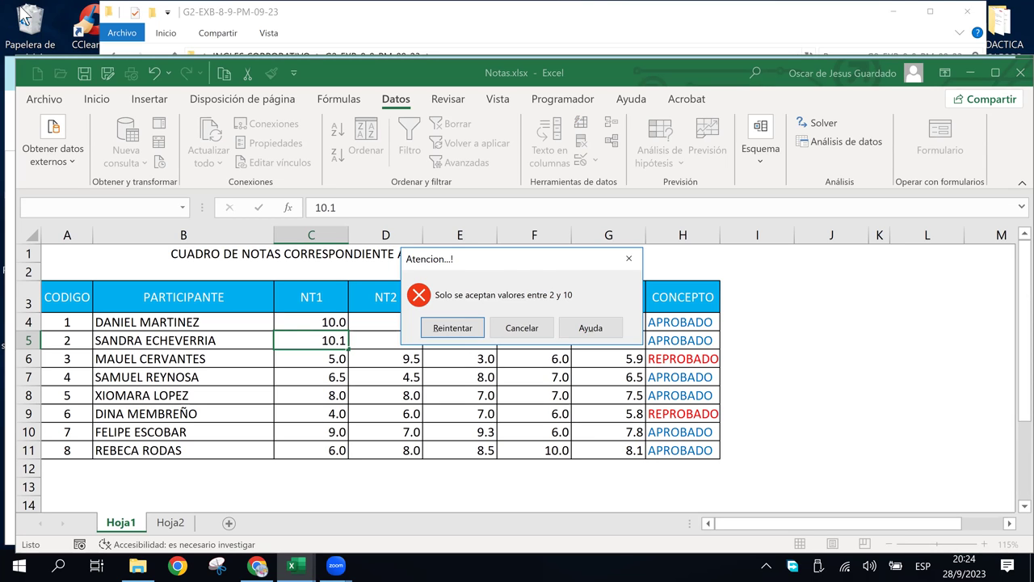
left_click(543, 330)
left_click(308, 375)
left_click(327, 335)
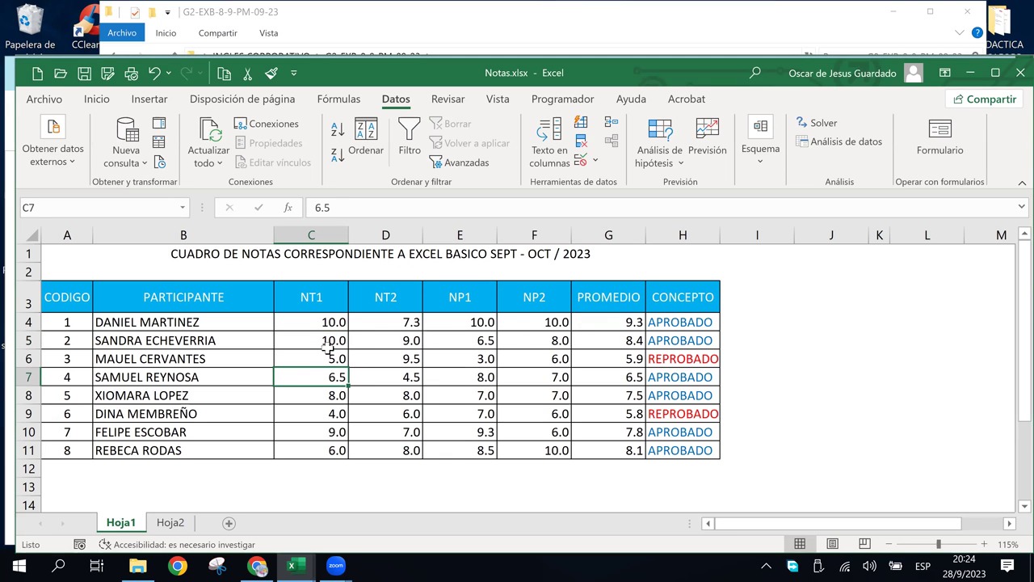
key("Right")
key("Right")
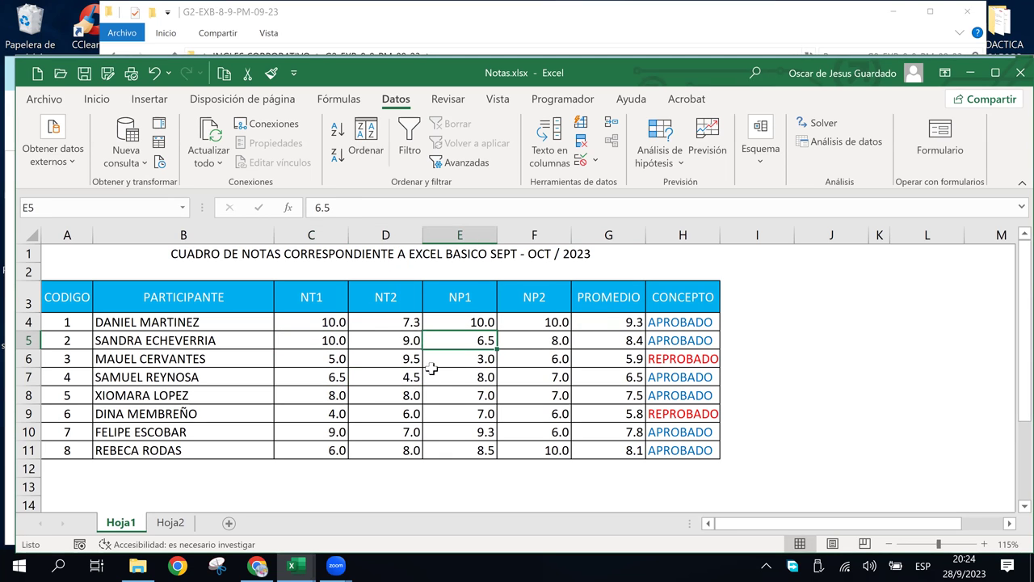
left_click_drag(321, 317, 560, 452)
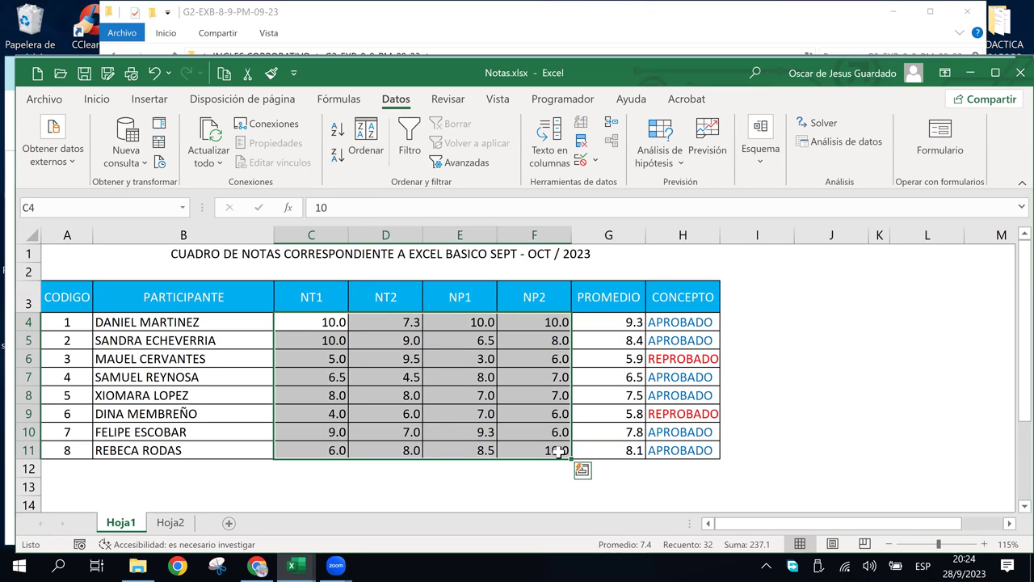
left_click(432, 373)
left_click(485, 413)
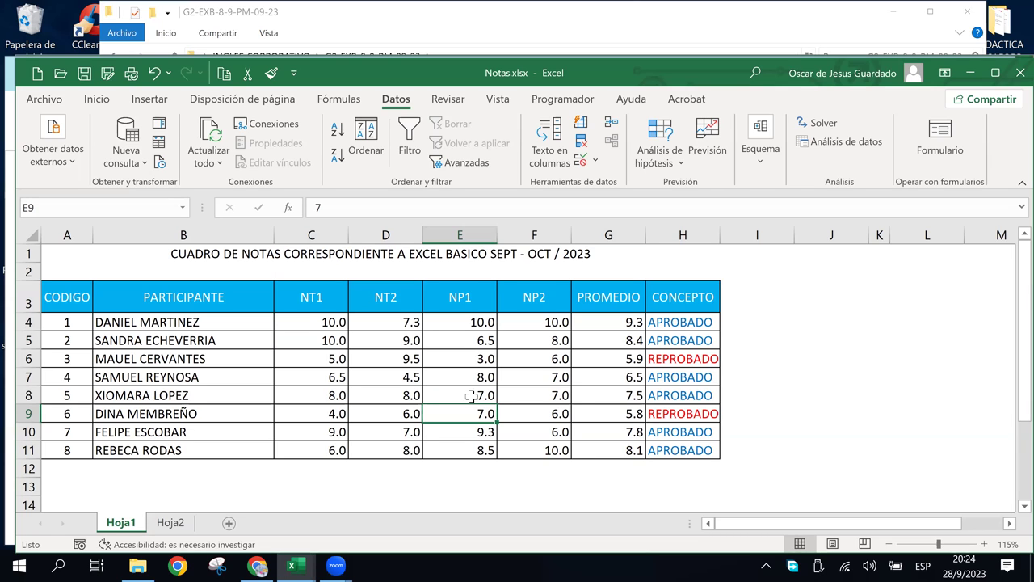
Clear all data validation settings from the grades in C4:F11
left_click_drag(299, 314, 518, 448)
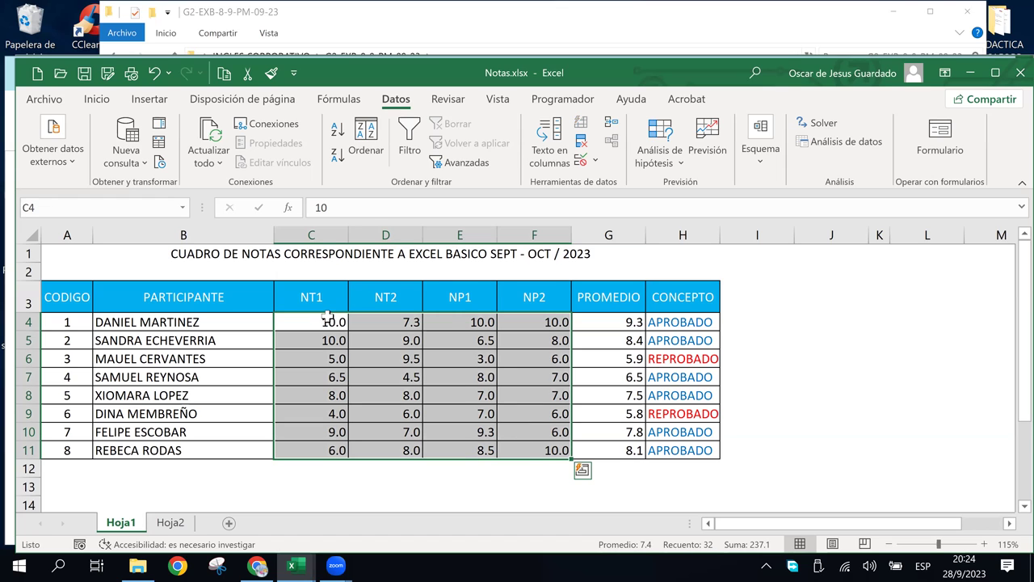
left_click(581, 161)
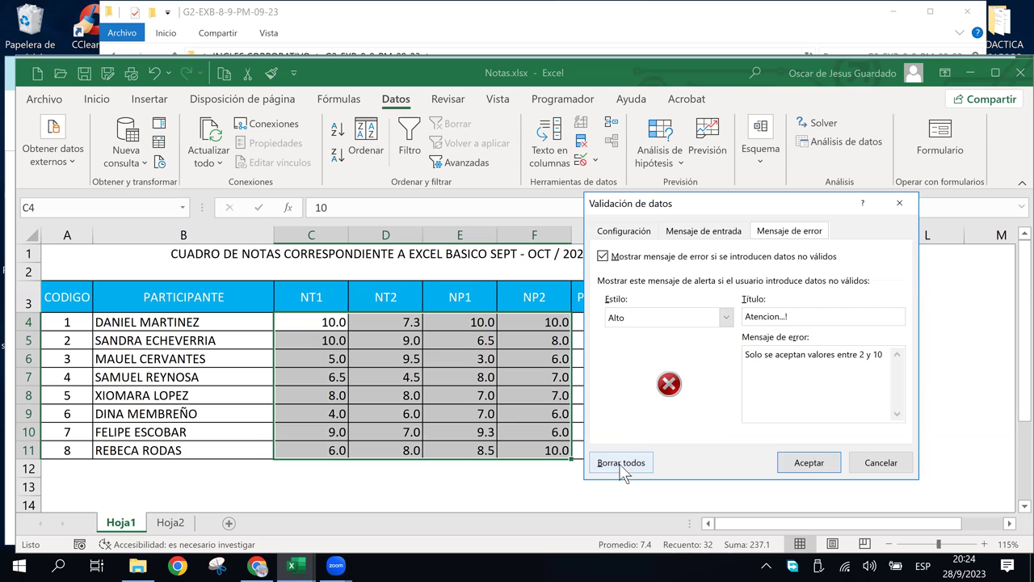
left_click(619, 463)
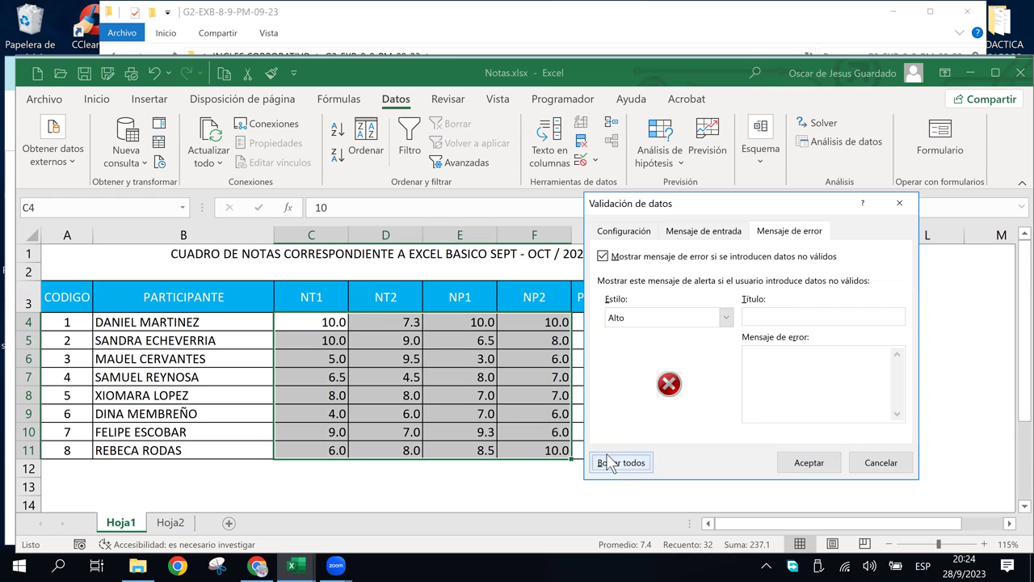
left_click(807, 467)
left_click(598, 379)
left_click(467, 356)
left_click(312, 359)
left_click(404, 374)
left_click(432, 363)
left_click(388, 363)
left_click(469, 395)
left_click(468, 340)
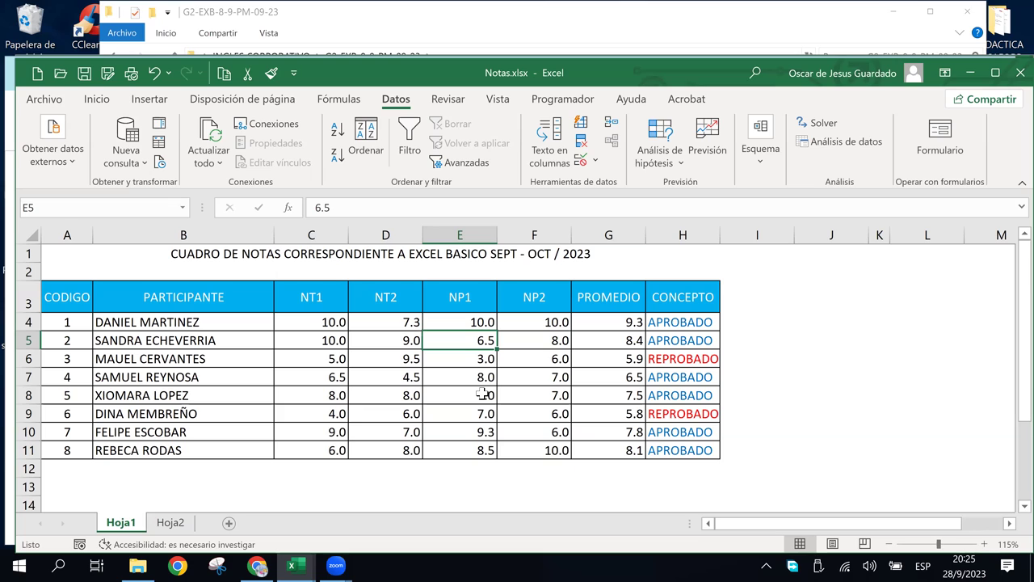
left_click(829, 294)
left_click(290, 412)
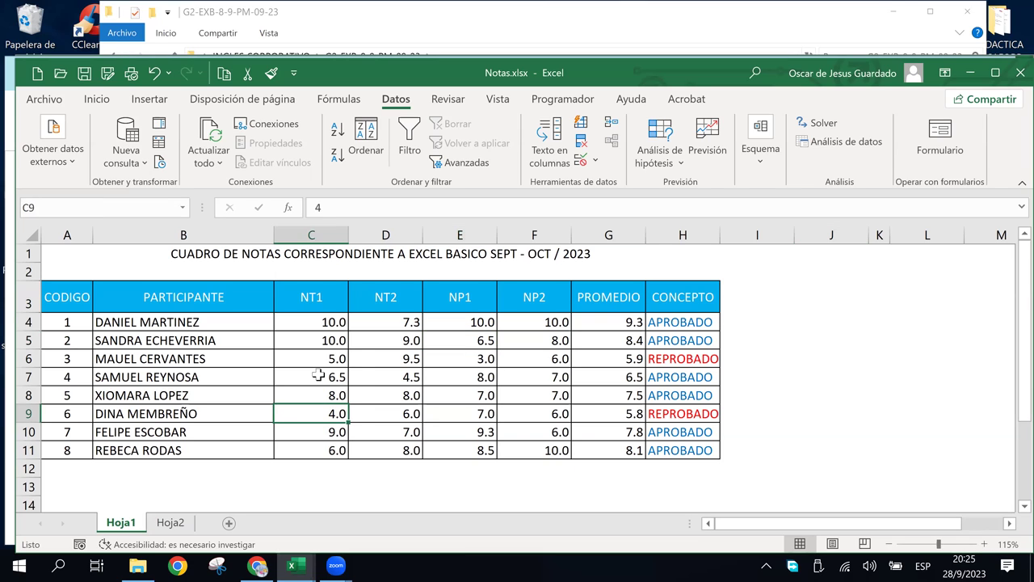
left_click(354, 355)
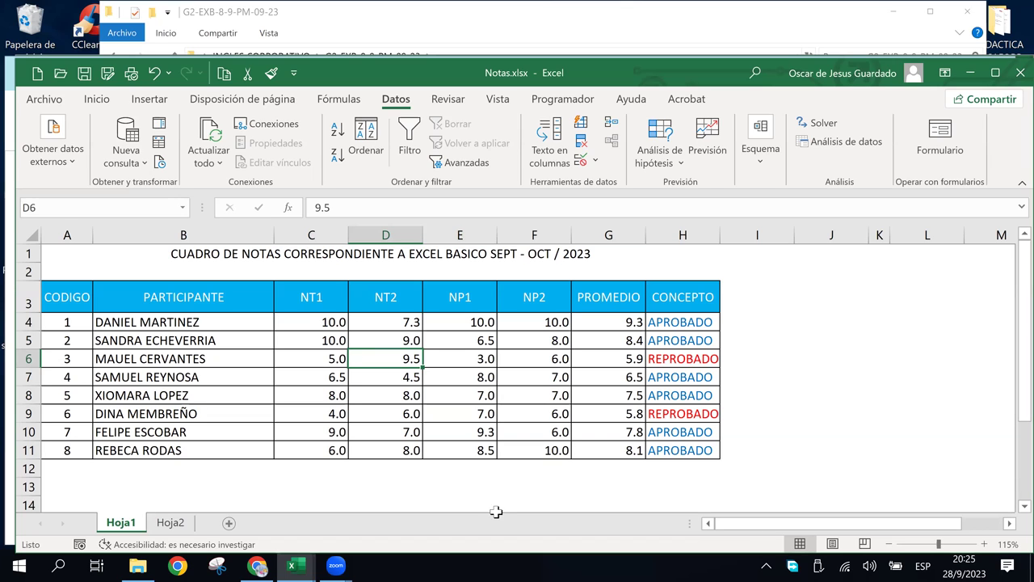
left_click(180, 524)
left_click(120, 525)
left_click(786, 285)
left_click(651, 274)
left_click(777, 265)
left_click(750, 300)
left_click(702, 269)
left_click(805, 278)
left_click(810, 334)
left_click(758, 277)
left_click(780, 337)
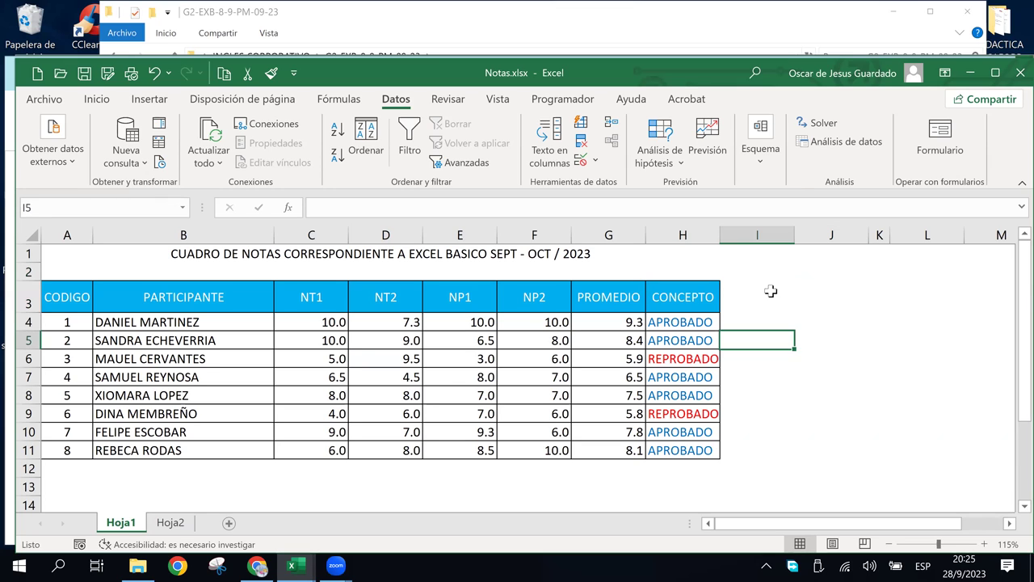
left_click(771, 290)
left_click(826, 300)
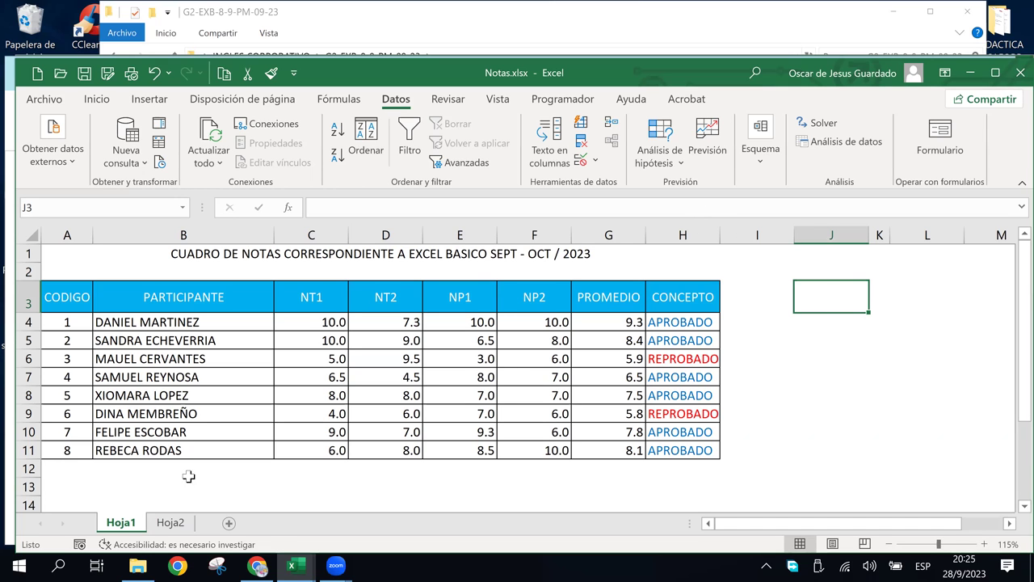
Switch to the course site in Chrome and advance from lesson 3.6 through the videoconference and forum pages to lesson 3.7
left_click(258, 565)
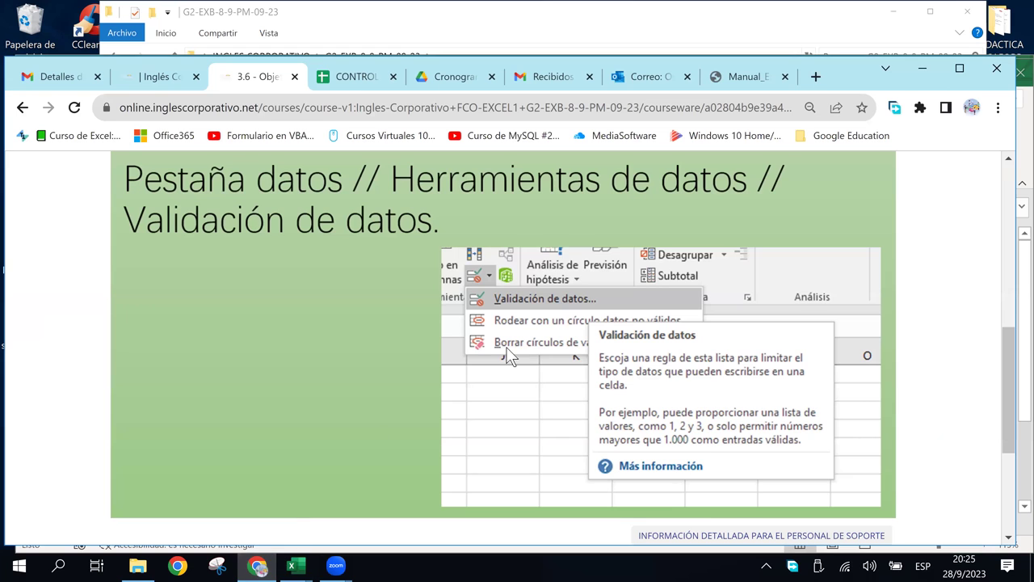
scroll(509, 357, "down", 3)
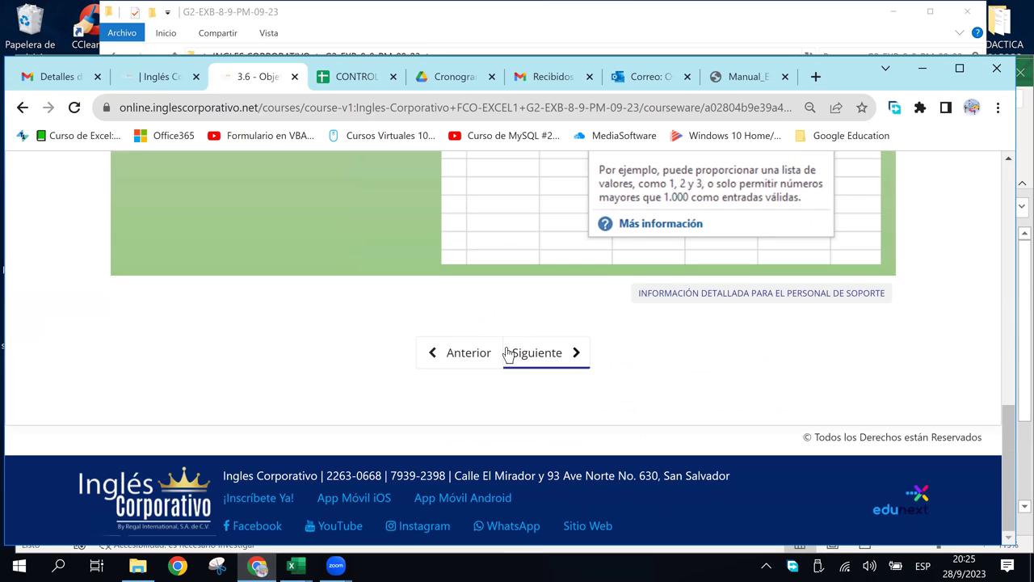
scroll(507, 354, "up", 3)
scroll(426, 344, "up", 1)
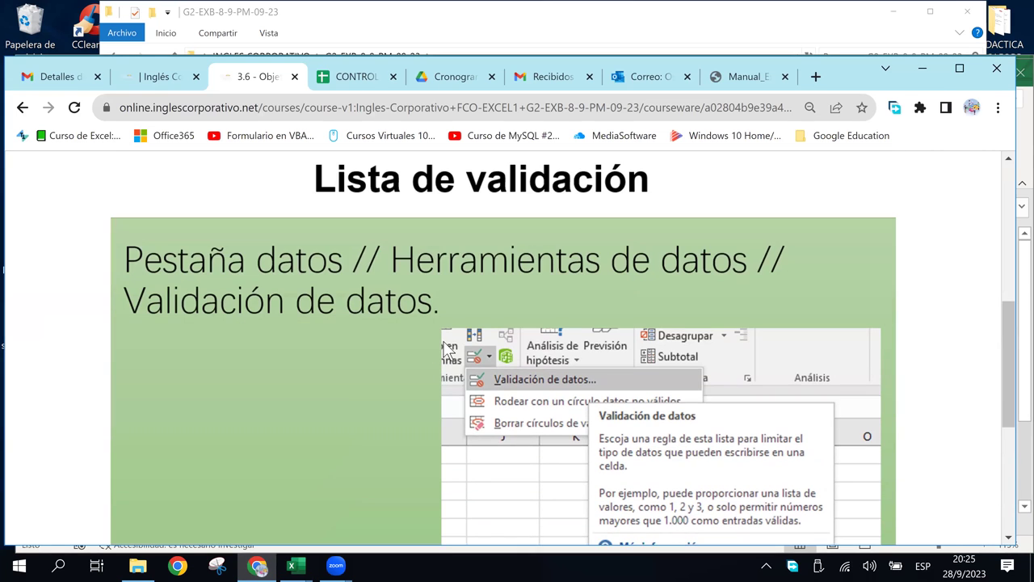
scroll(531, 496, "down", 2)
left_click(533, 511)
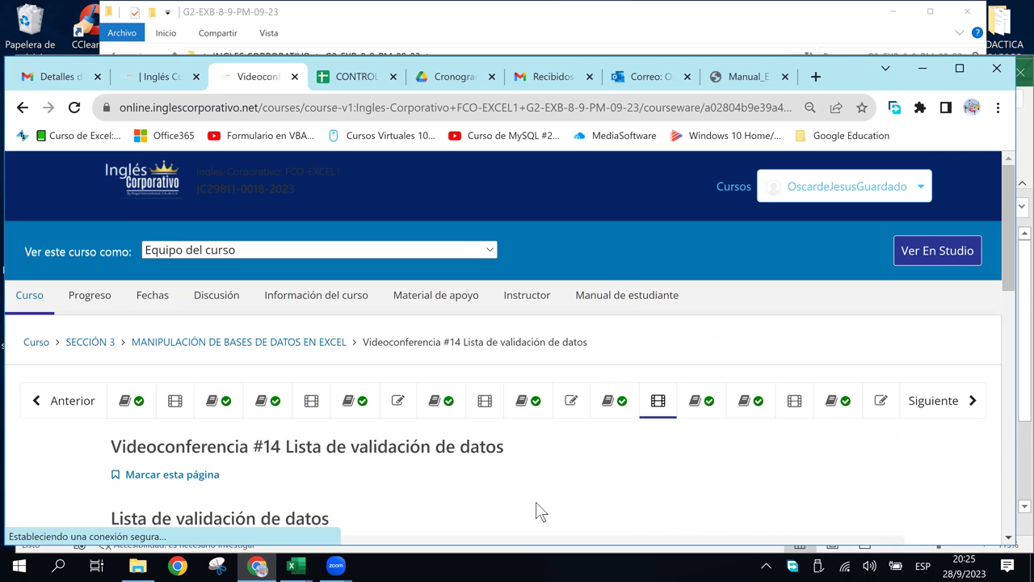
scroll(393, 432, "down", 3)
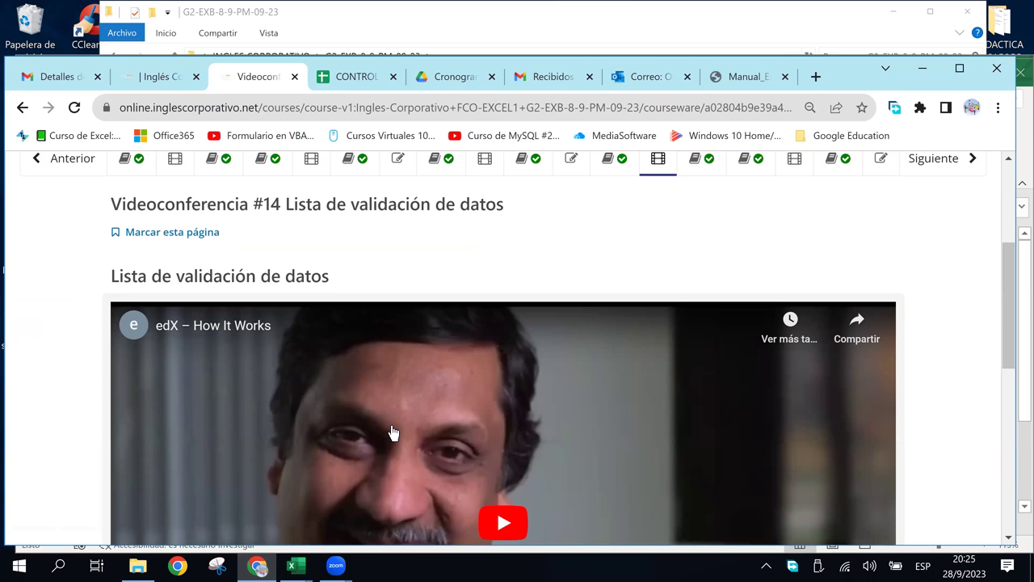
scroll(374, 361, "down", 4)
scroll(374, 362, "down", 3)
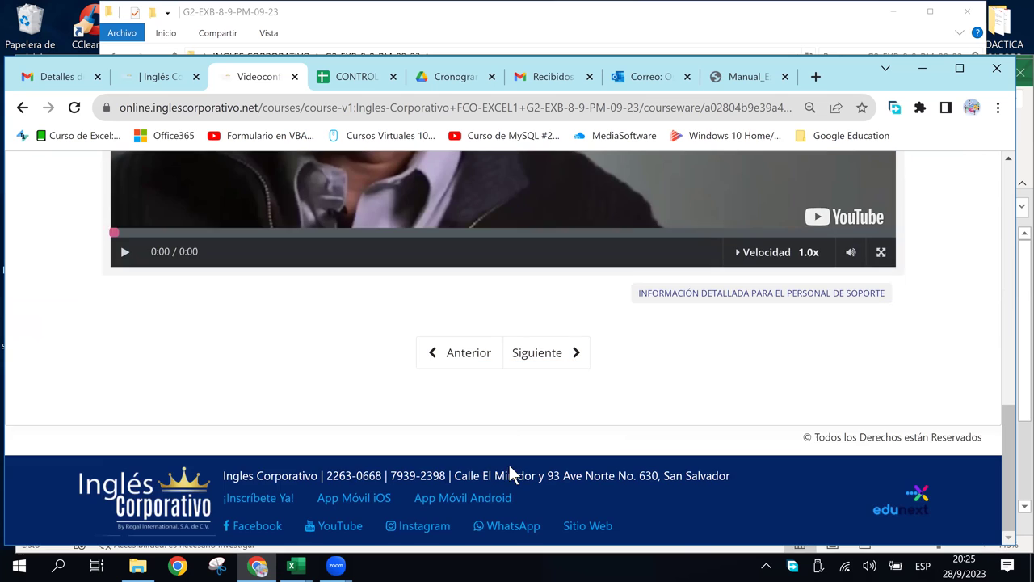
left_click(529, 353)
scroll(318, 420, "down", 2)
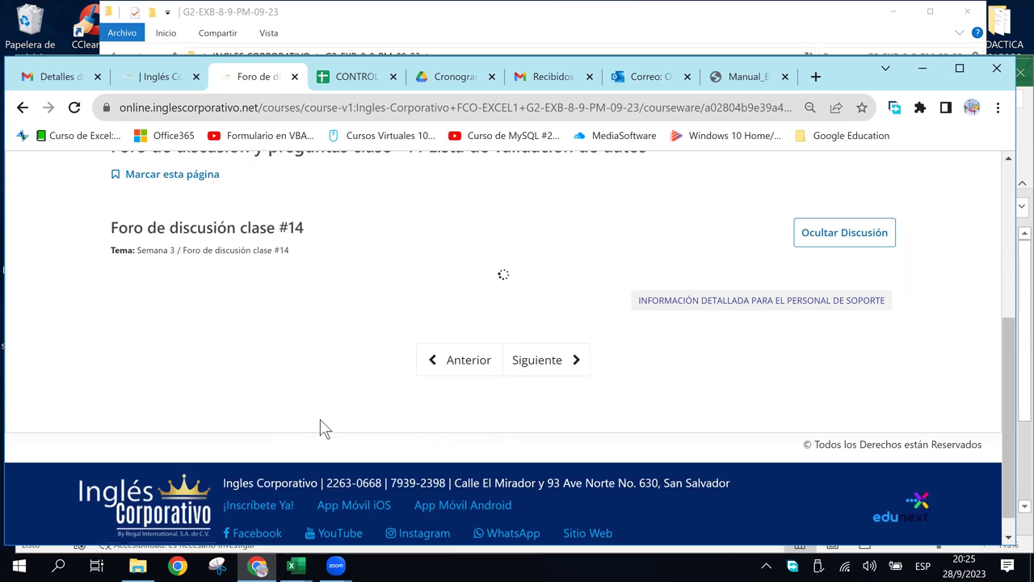
scroll(321, 429, "down", 3)
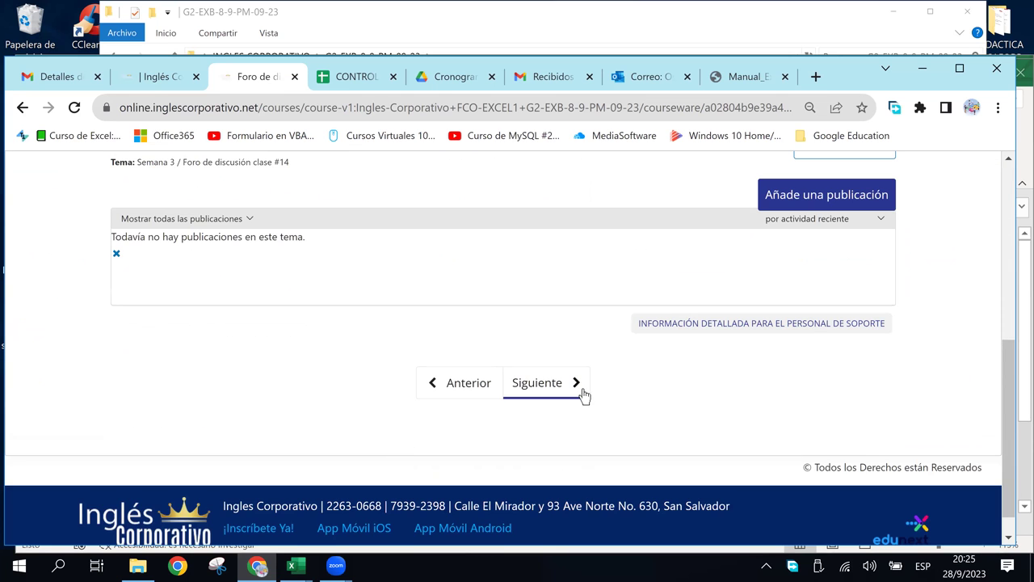
left_click(547, 393)
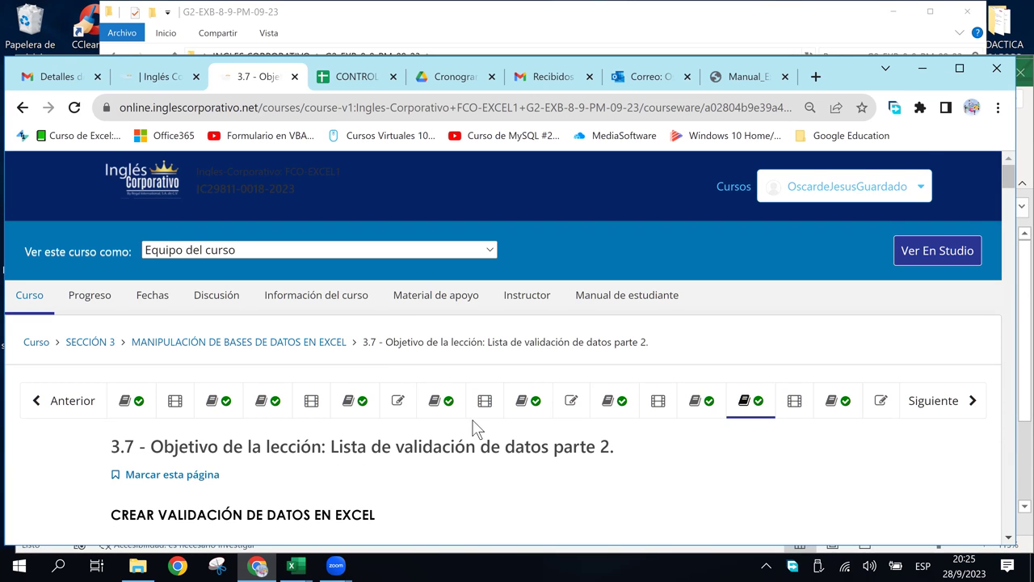
Review the validation criteria and the comparison options for whole numbers in lesson 3.7 on data validation lists, part 2
scroll(485, 432, "down", 3)
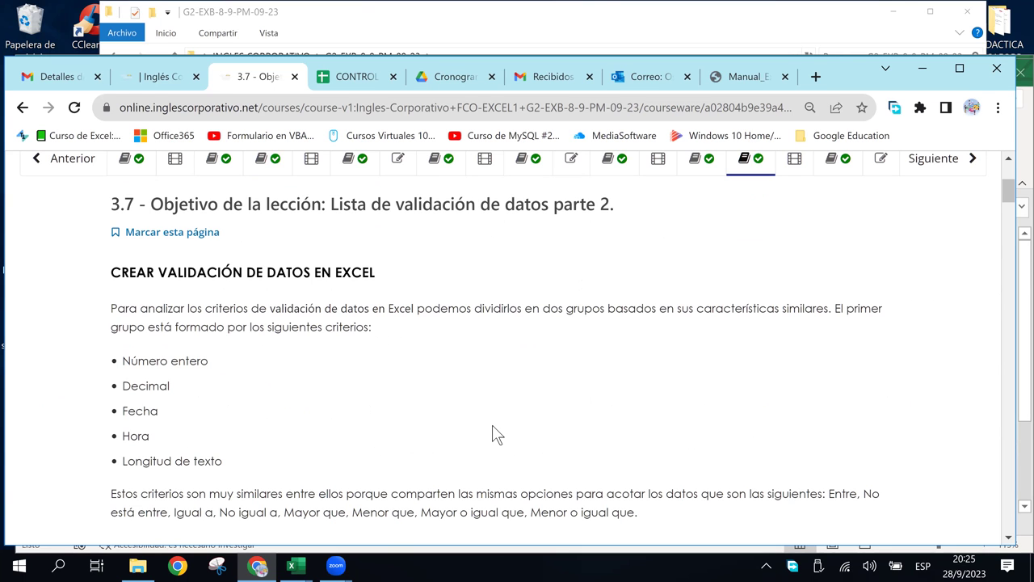
scroll(492, 426, "down", 5)
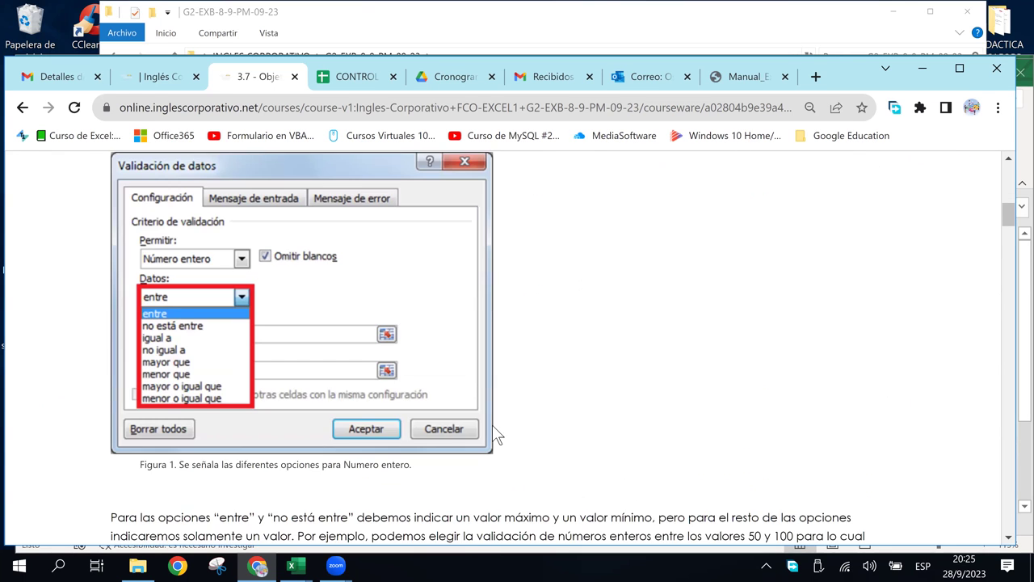
scroll(494, 432, "down", 2)
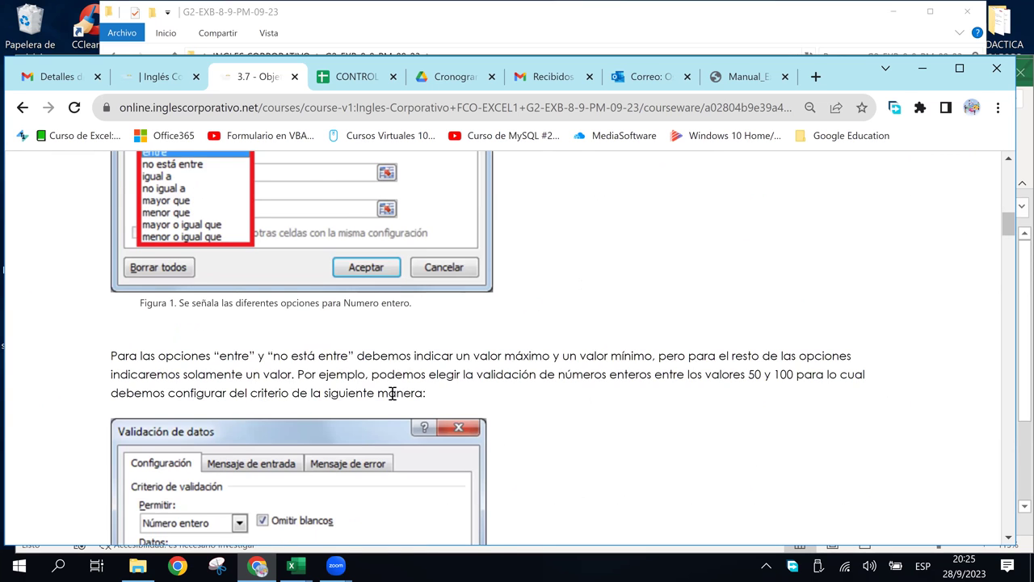
scroll(392, 393, "up", 4)
scroll(404, 394, "down", 3)
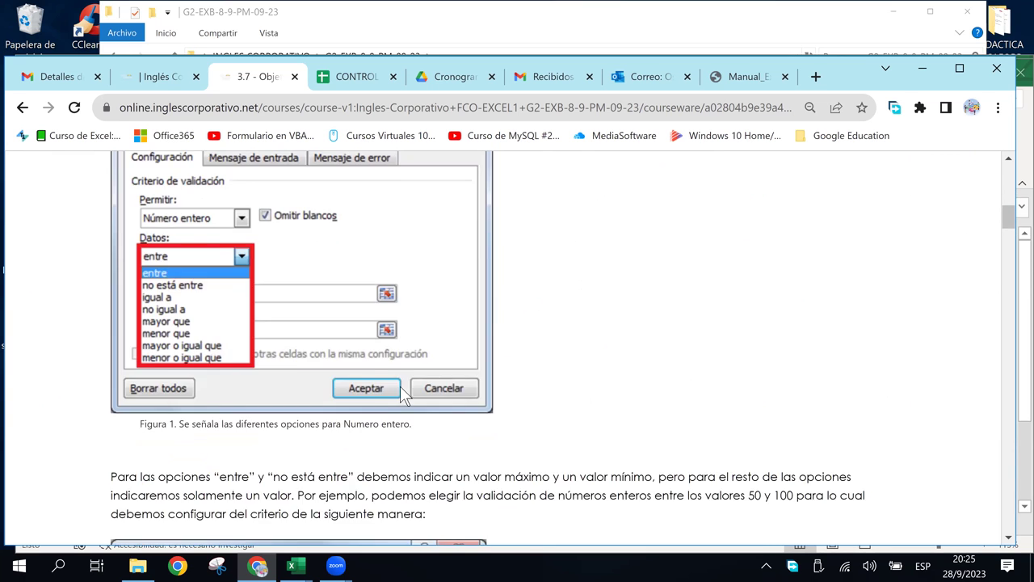
scroll(404, 393, "down", 1)
scroll(432, 333, "up", 8)
scroll(397, 303, "down", 3)
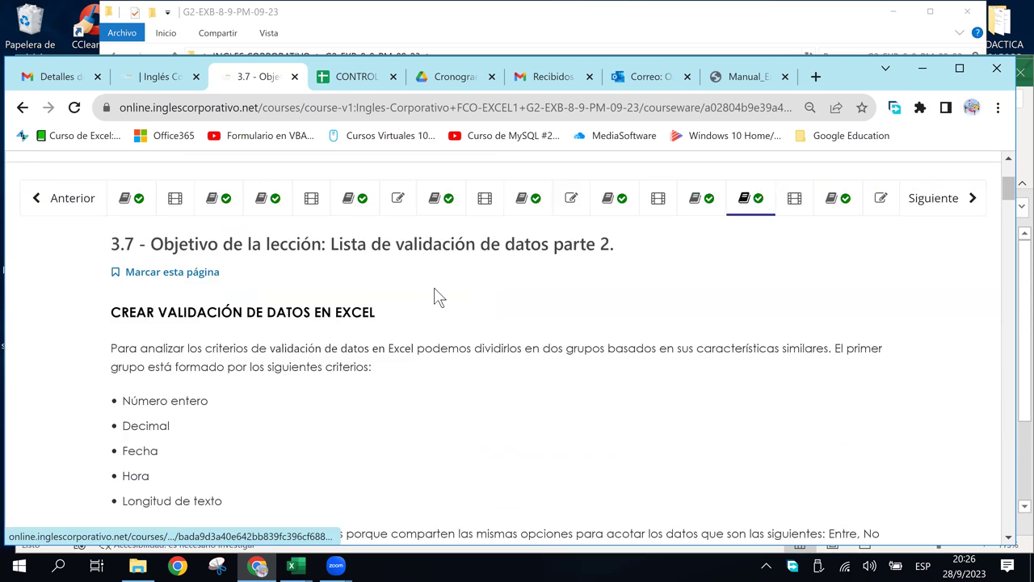
scroll(437, 297, "down", 1)
scroll(508, 289, "up", 4)
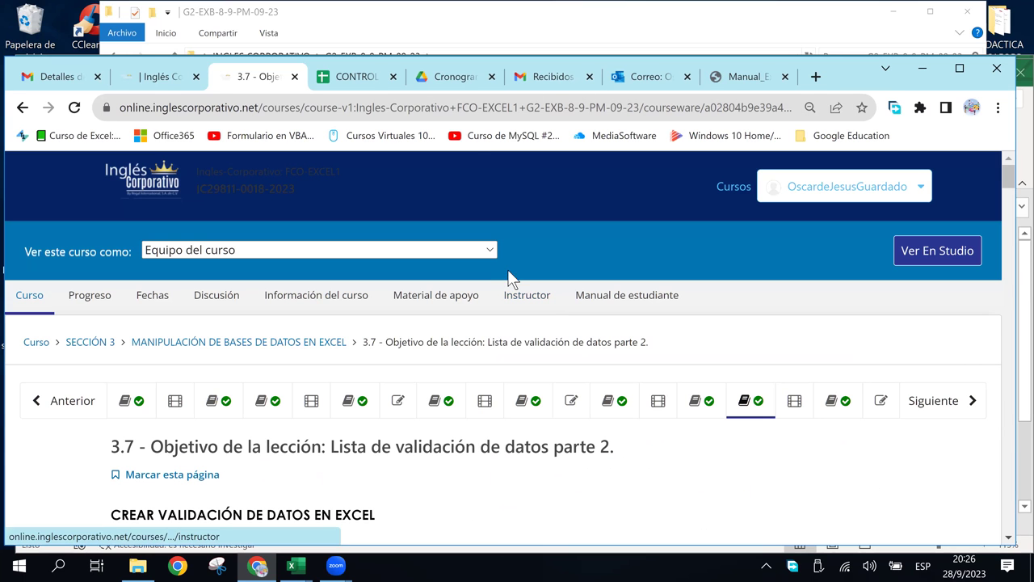
Open Manual_Excel_Basico.pdf and read the Lista de Validación I section on page 65, including the birth date and age example
left_click(725, 82)
scroll(555, 340, "up", 3)
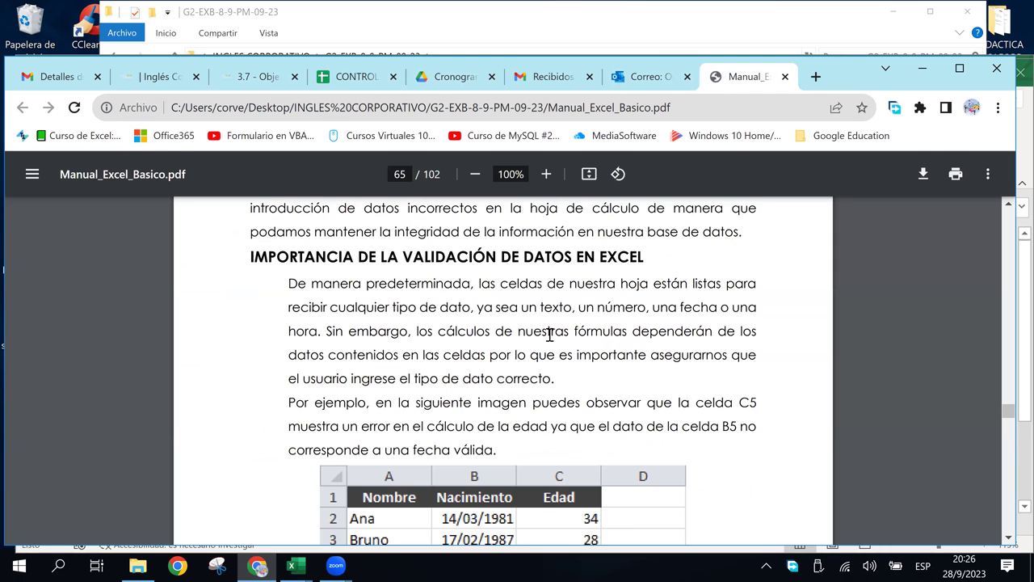
scroll(556, 331, "up", 2)
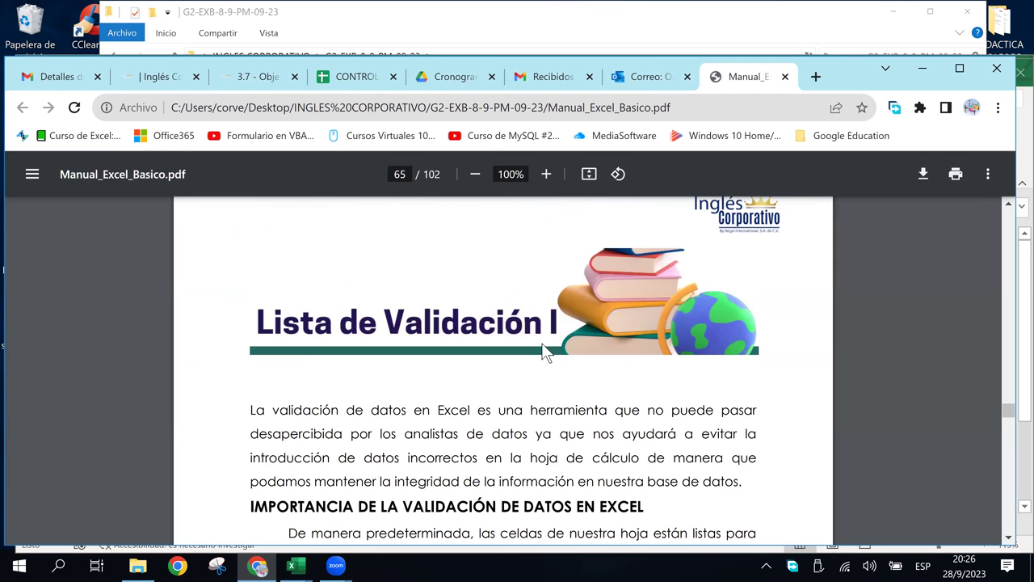
scroll(543, 356, "down", 2)
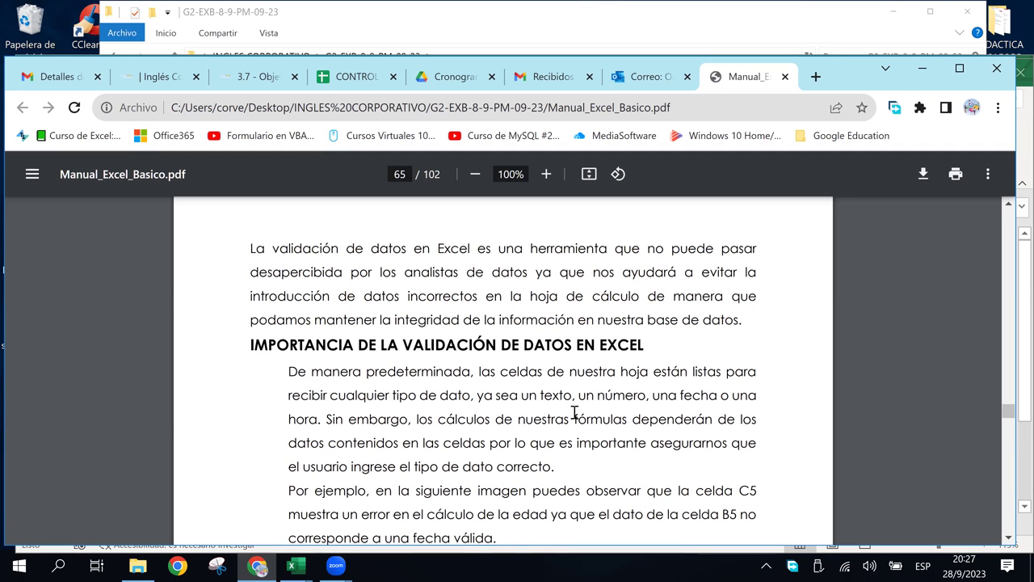
scroll(574, 412, "down", 3)
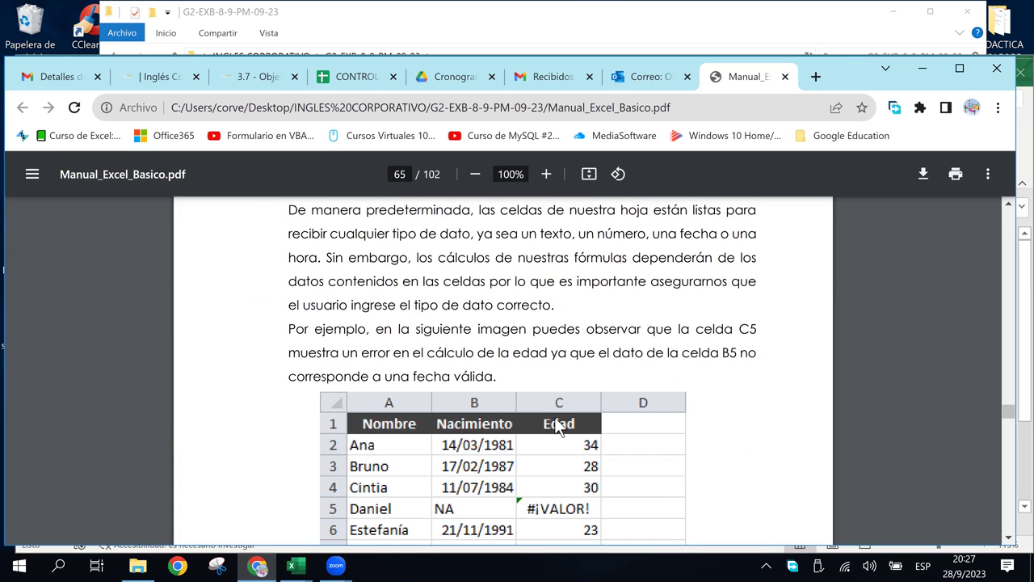
scroll(480, 402, "down", 2)
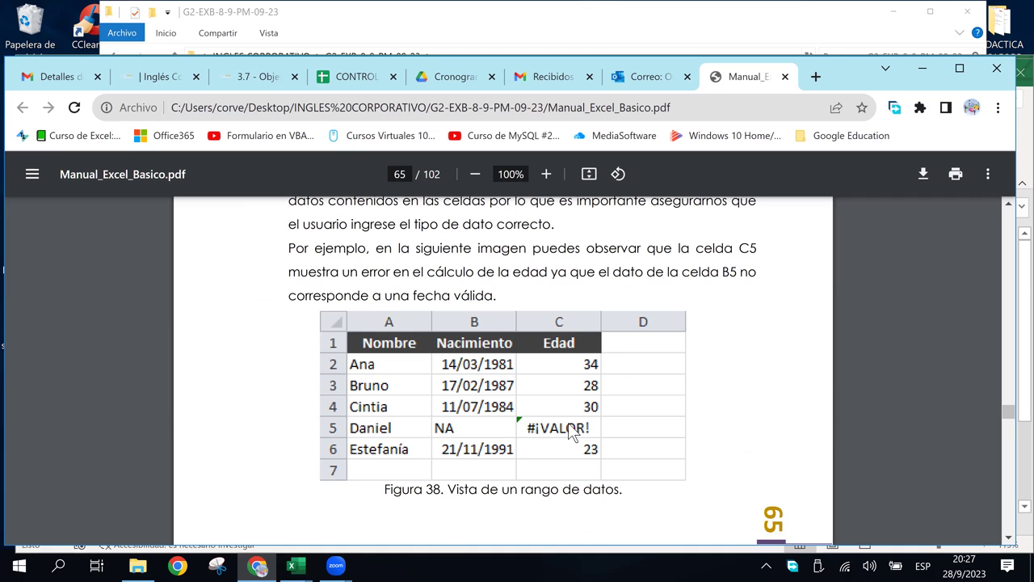
scroll(570, 432, "down", 2)
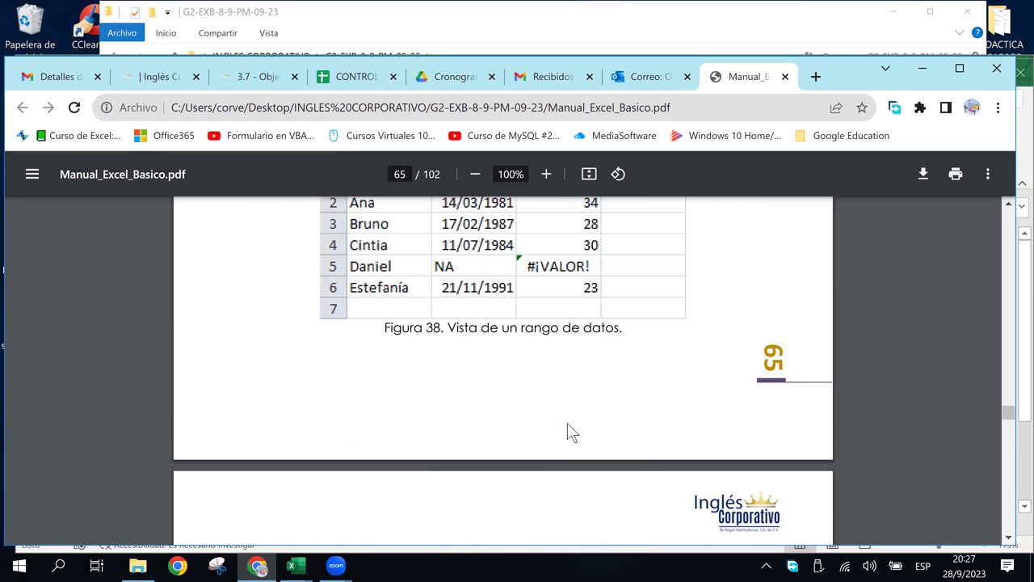
Read pages 66 and 67 of the manual on the invalid value alert, the Validación de datos command and its allowed criteria
scroll(570, 432, "down", 3)
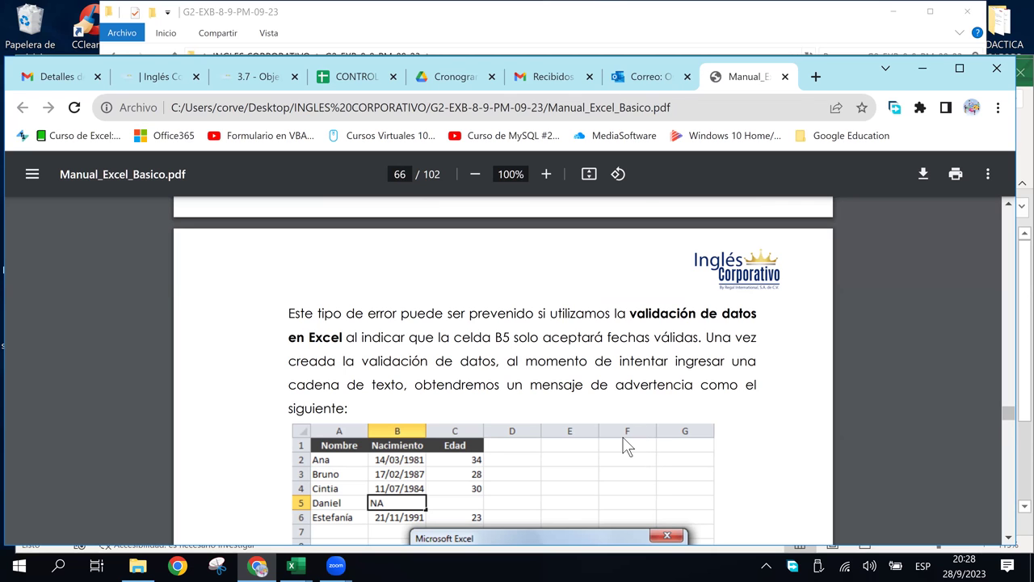
scroll(480, 385, "down", 3)
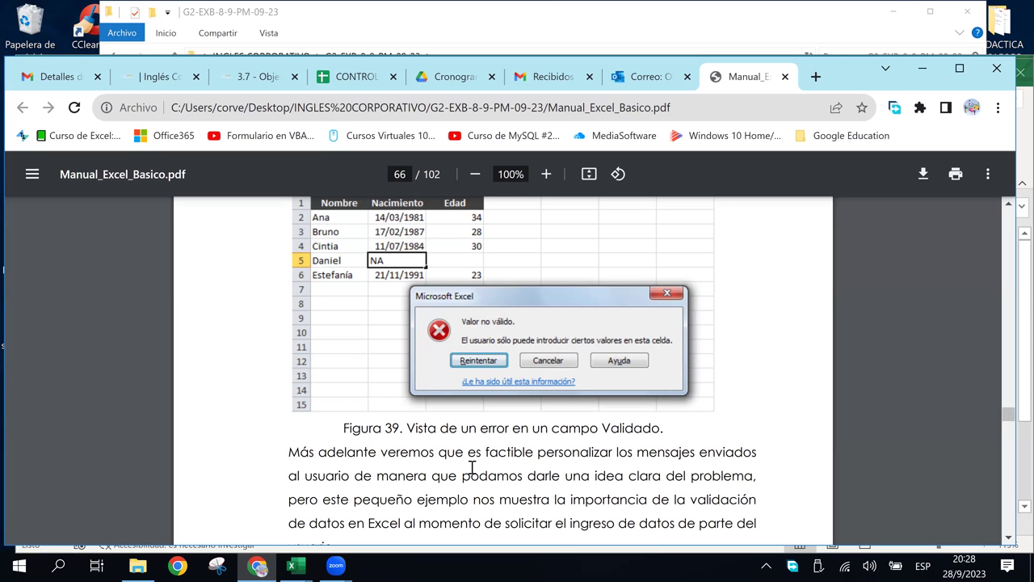
scroll(472, 467, "up", 2)
scroll(472, 473, "down", 4)
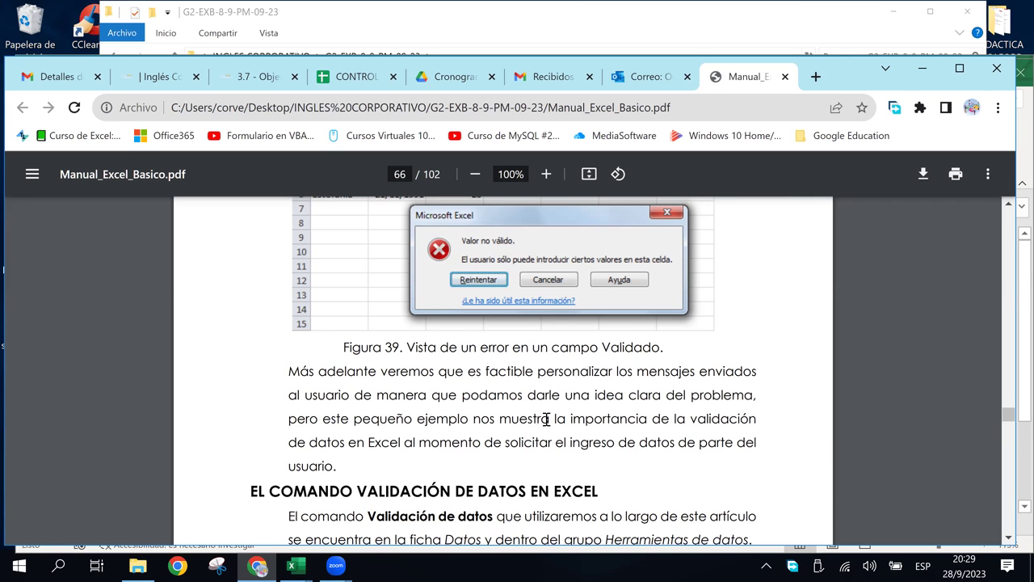
scroll(546, 419, "down", 2)
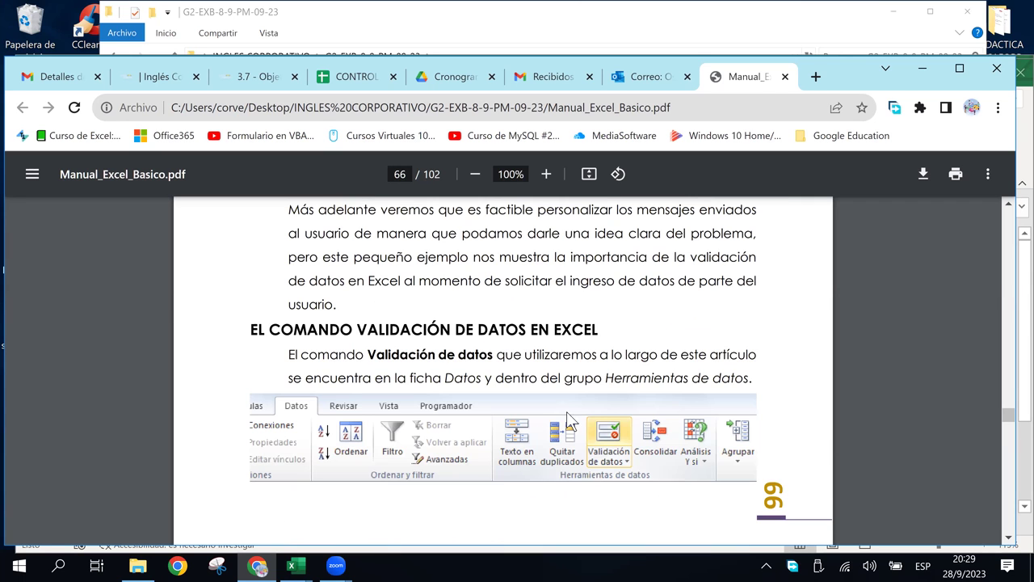
scroll(571, 419, "down", 2)
scroll(571, 418, "down", 2)
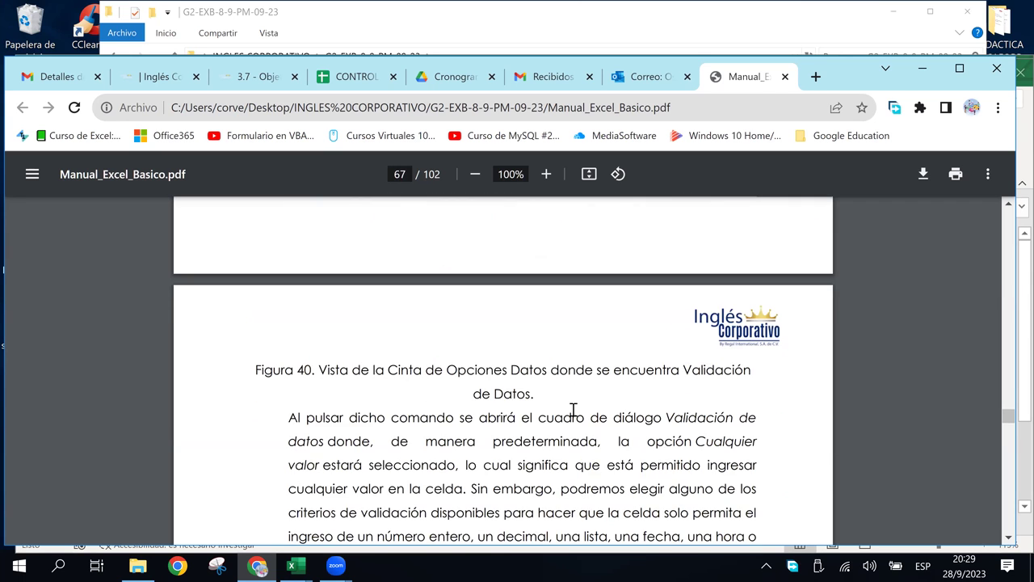
scroll(573, 411, "down", 3)
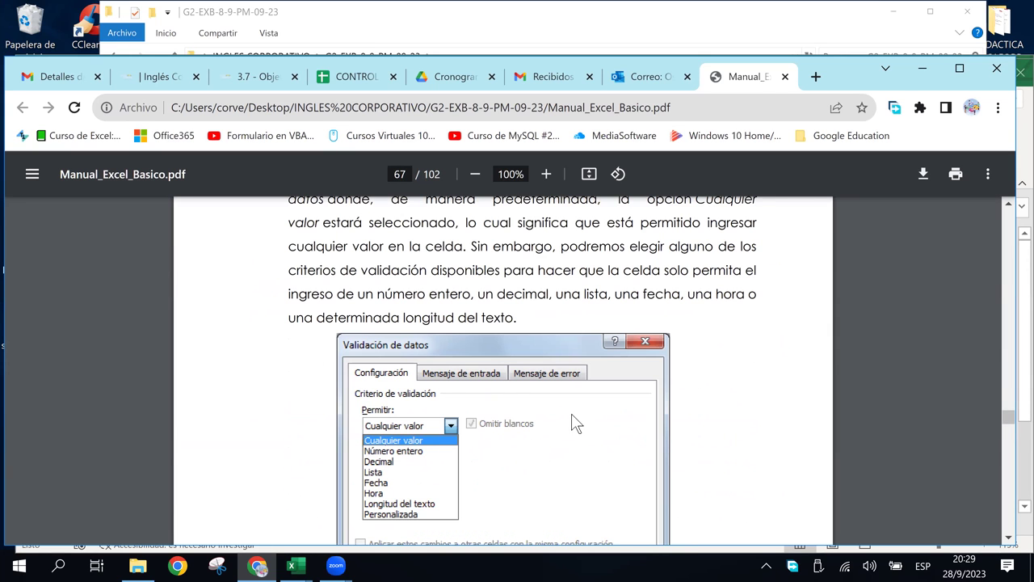
Read pages 67 and 68 of the manual on applying data validation to a single cell, a range or a whole column
scroll(576, 422, "down", 3)
scroll(573, 413, "down", 1)
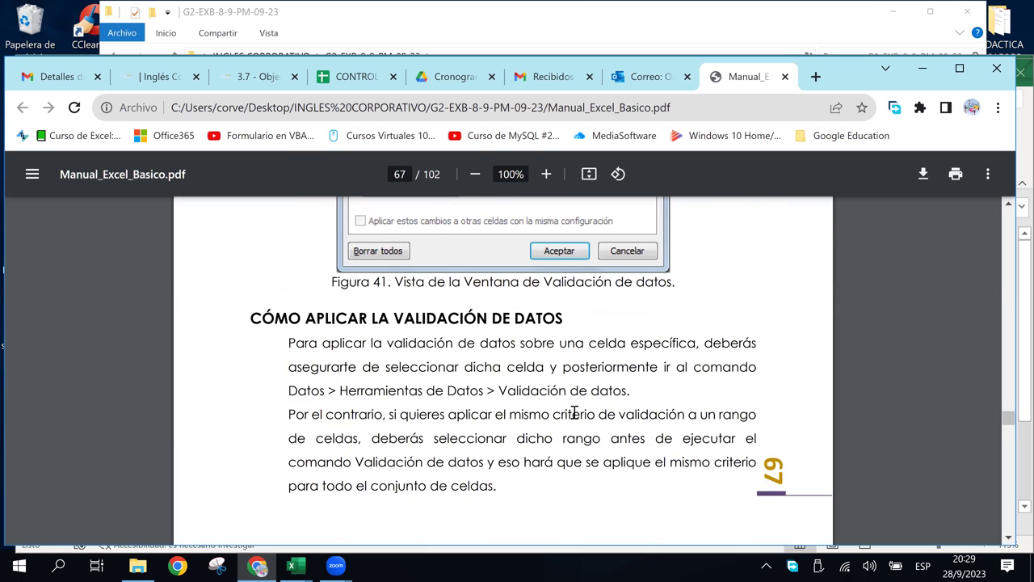
scroll(574, 413, "down", 3)
scroll(574, 412, "up", 2)
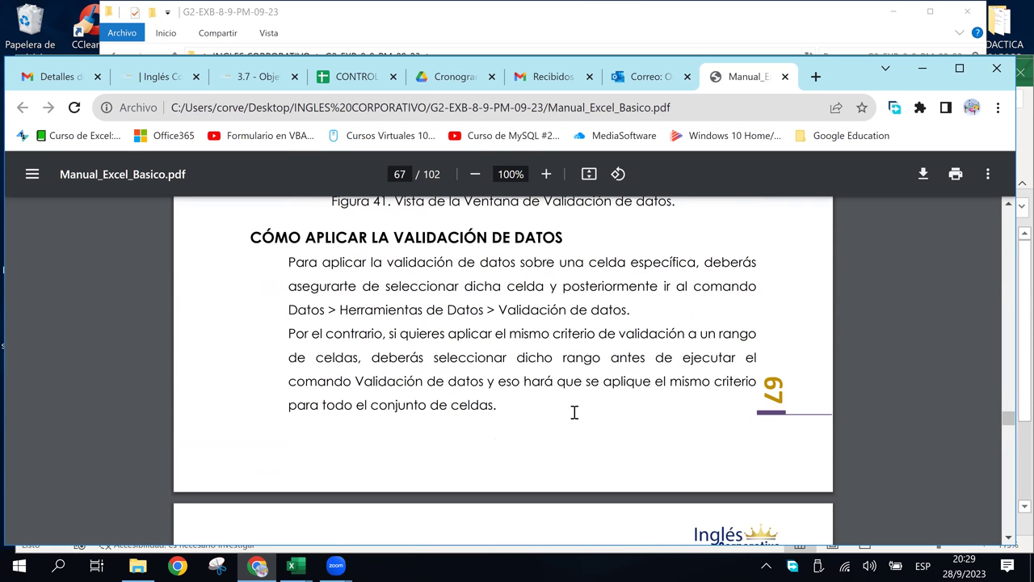
scroll(573, 413, "down", 8)
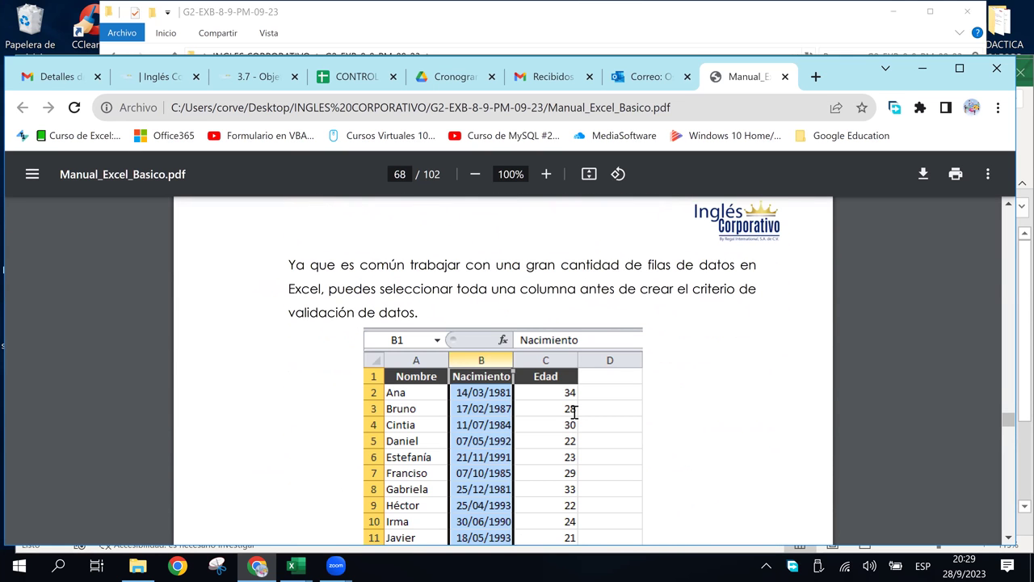
scroll(574, 412, "down", 1)
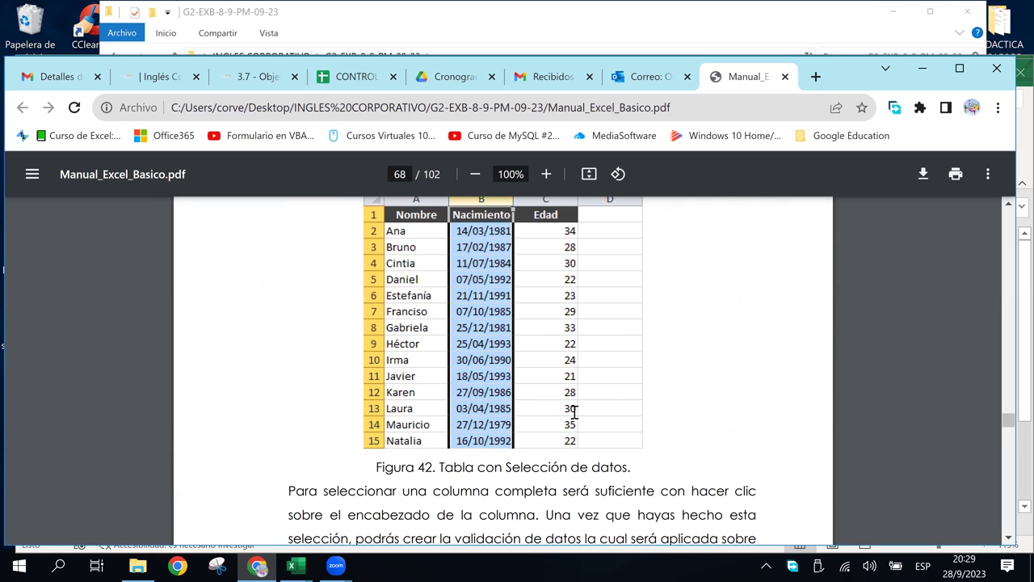
scroll(575, 413, "up", 2)
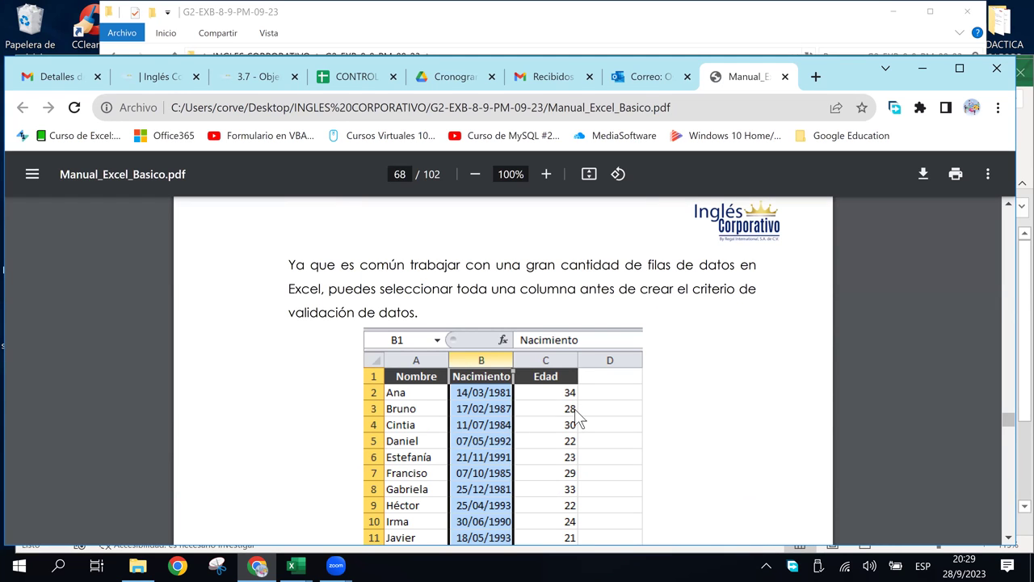
scroll(583, 408, "down", 3)
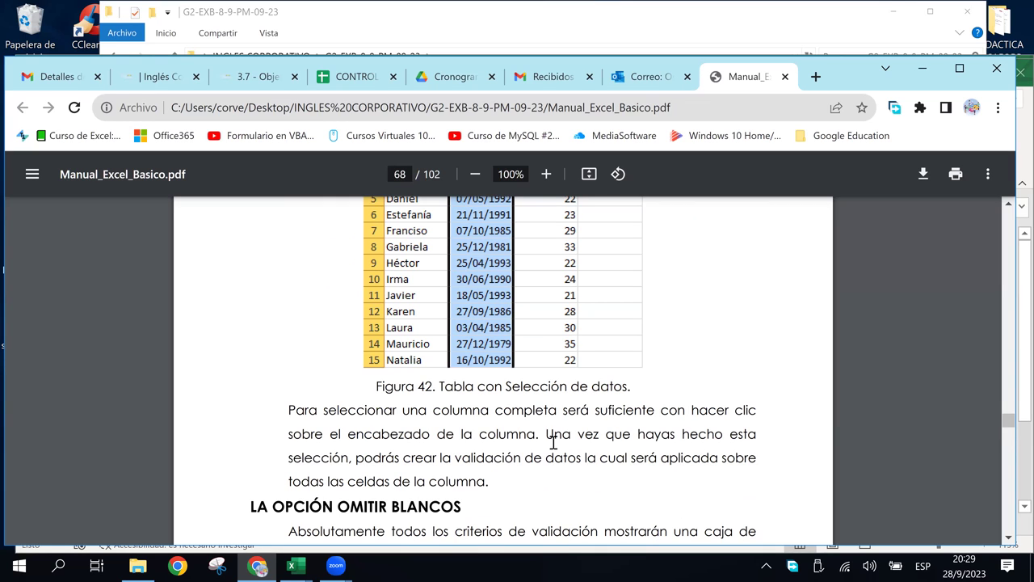
Read the La opción Omitir blancos section on pages 68 and 69, including the Figura 43 checkbox example
scroll(553, 442, "down", 4)
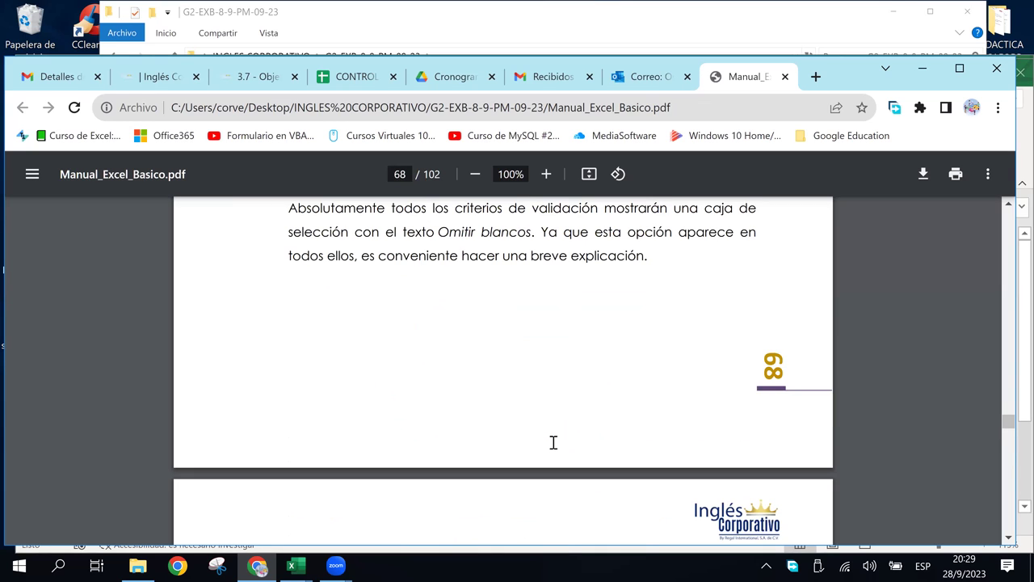
scroll(553, 442, "down", 3)
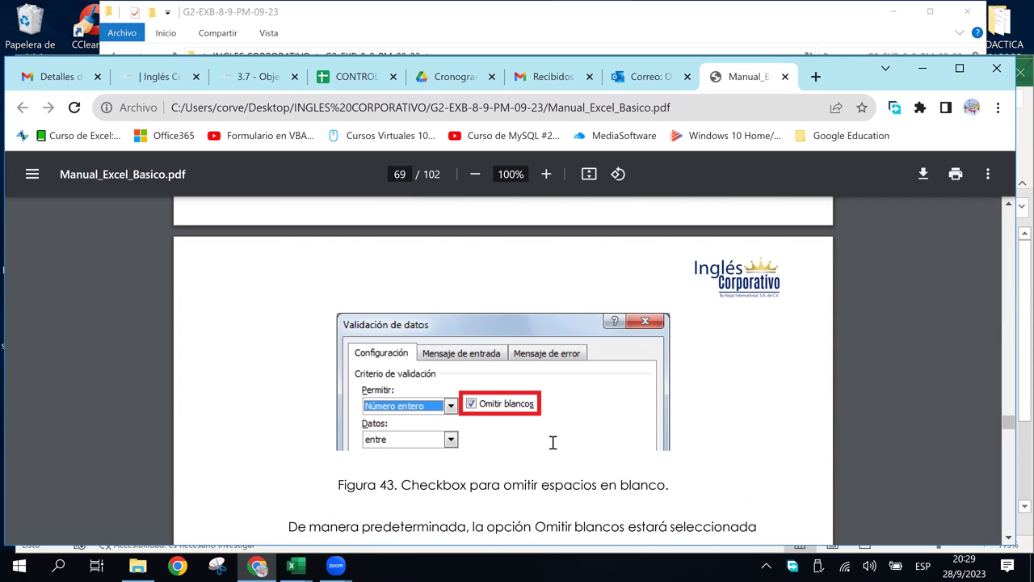
scroll(553, 442, "down", 2)
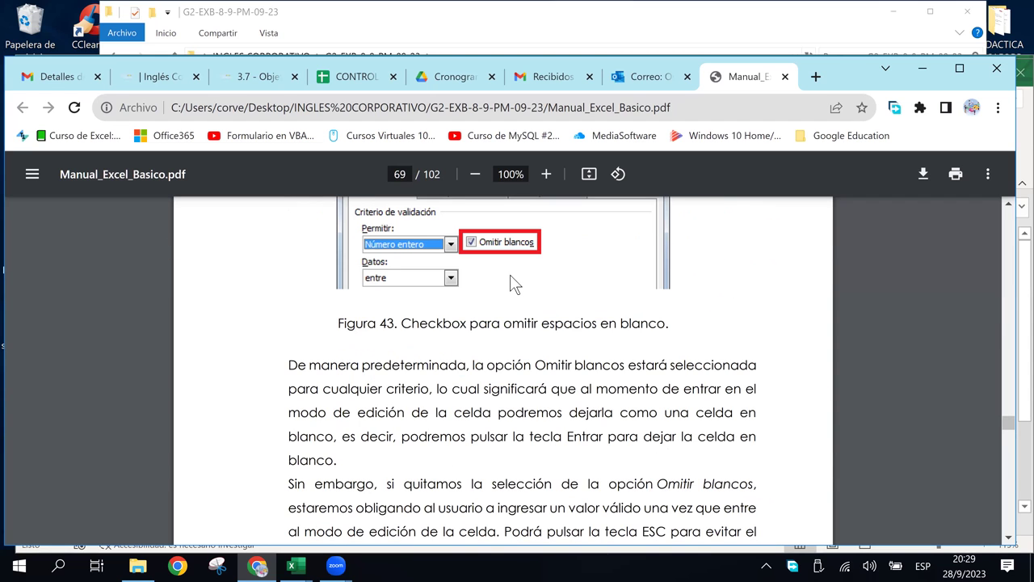
scroll(514, 276, "down", 3)
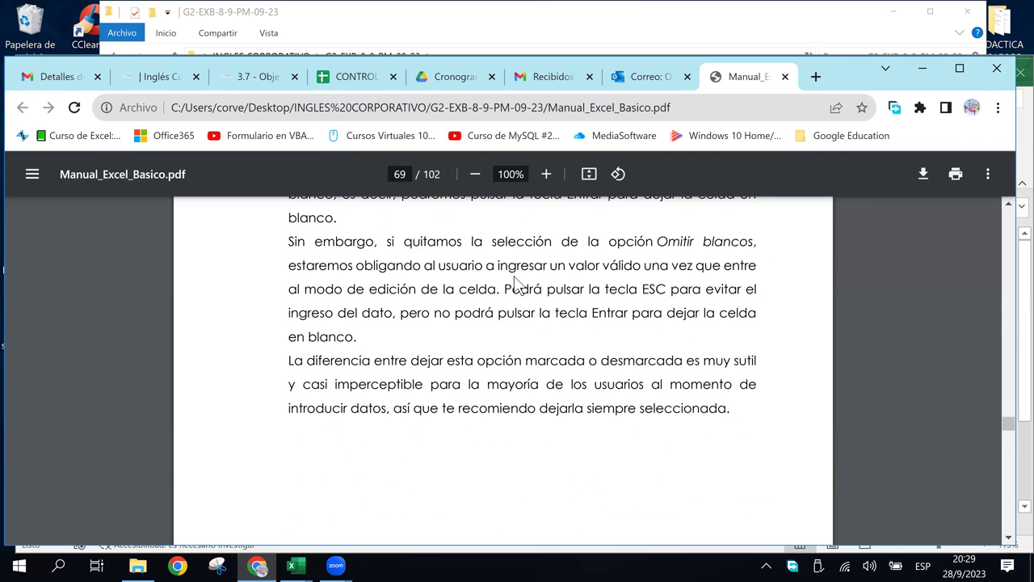
scroll(514, 277, "down", 6)
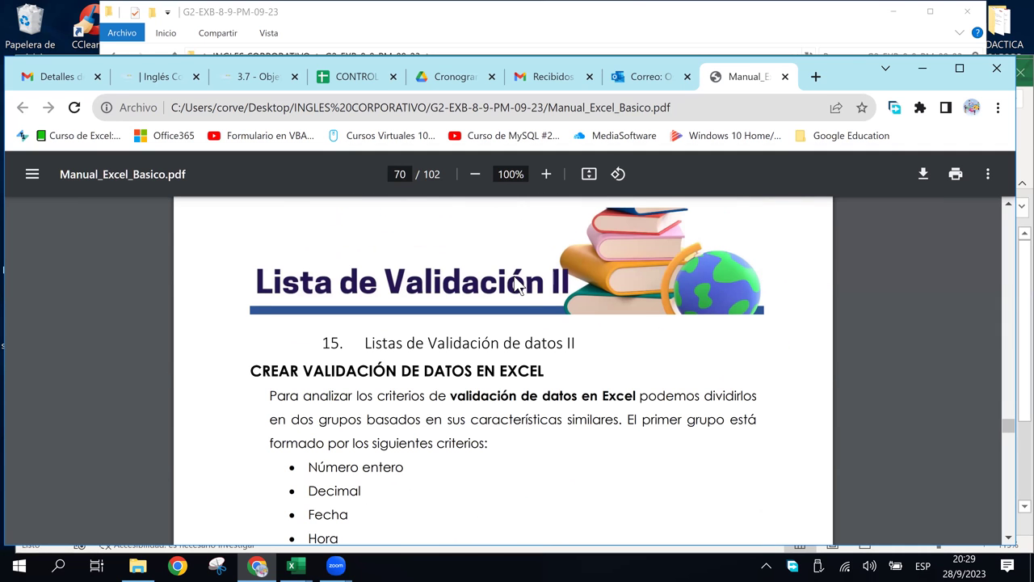
scroll(517, 285, "up", 10)
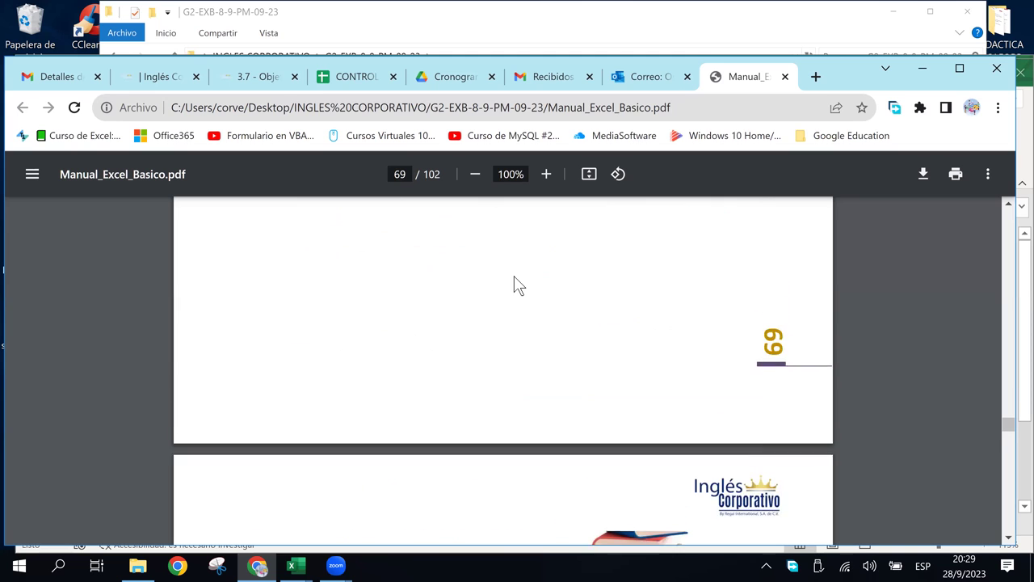
scroll(518, 284, "up", 3)
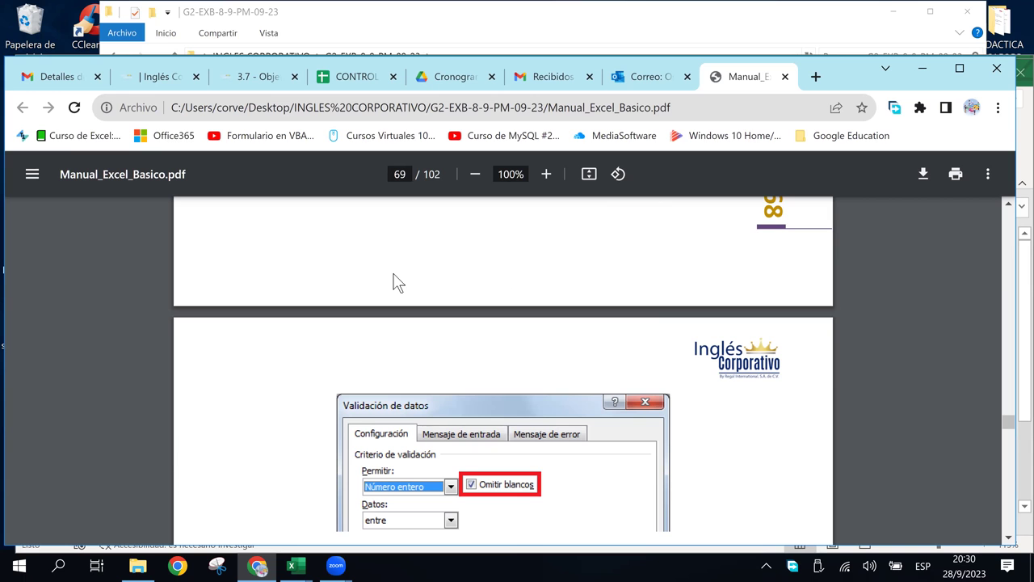
Switch to the Libro1 workbook in Excel and delete the dates in column C of Hoja1
left_click(301, 567)
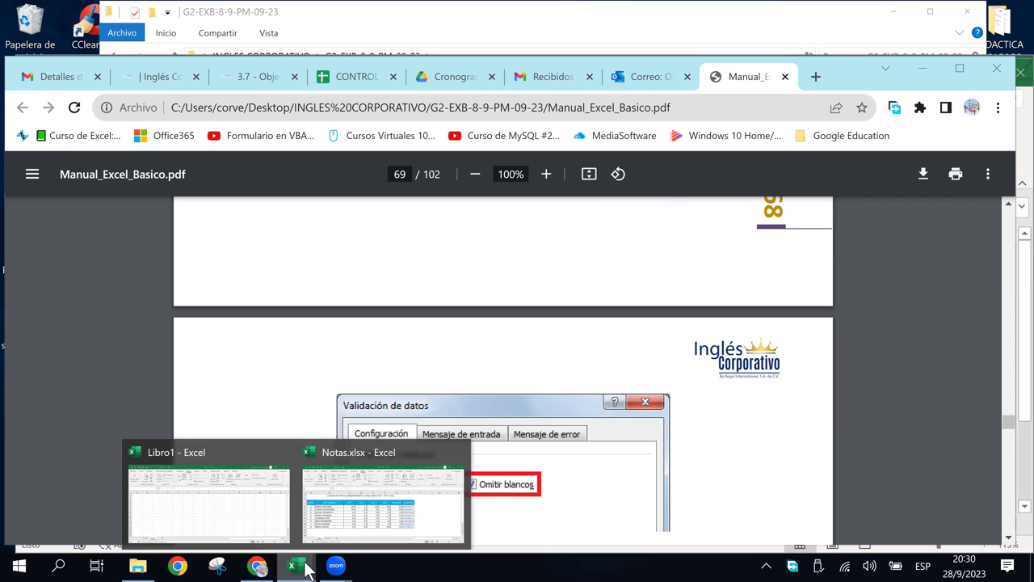
left_click(232, 519)
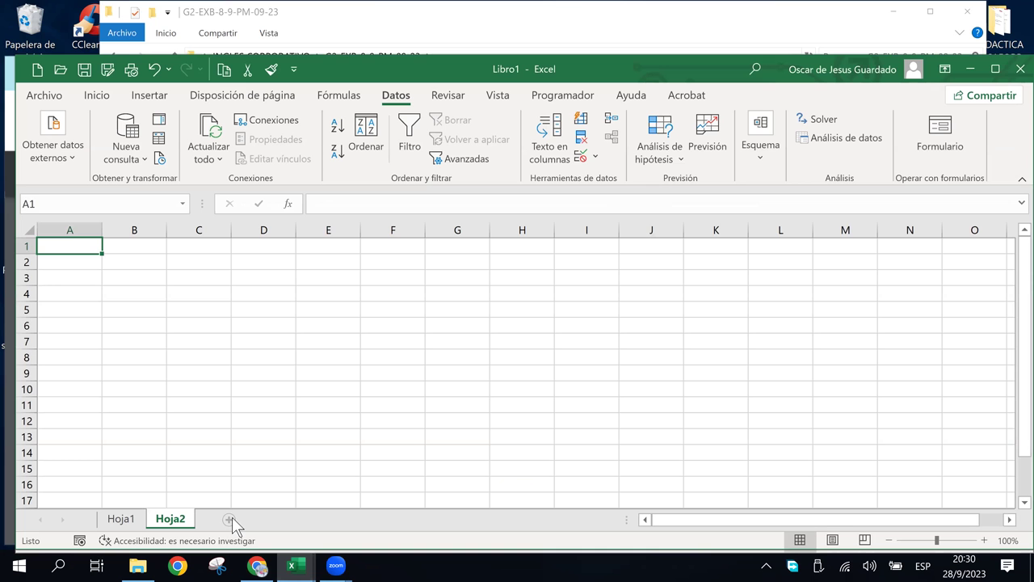
left_click(121, 518)
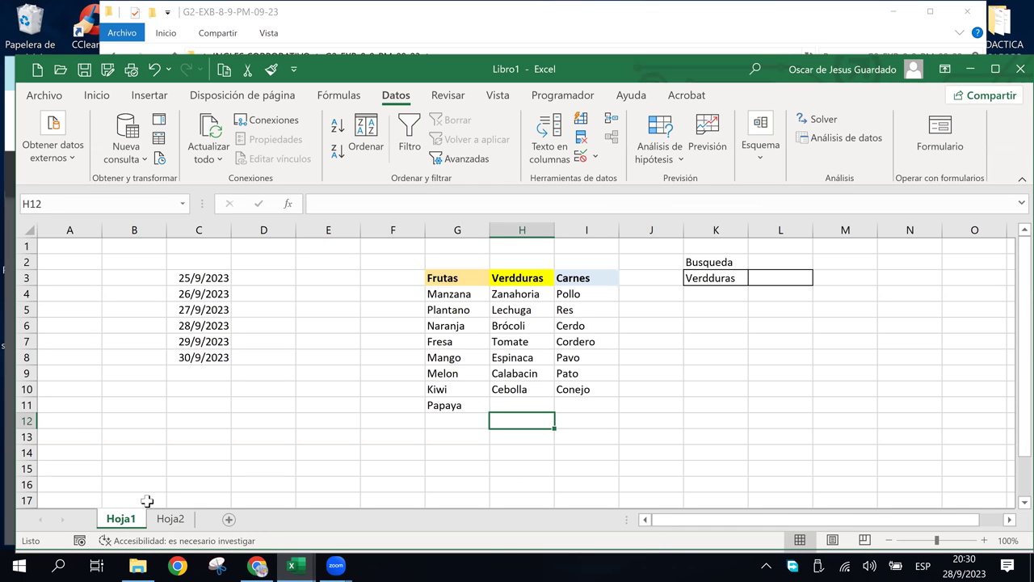
left_click(380, 385)
left_click_drag(207, 279, 205, 368)
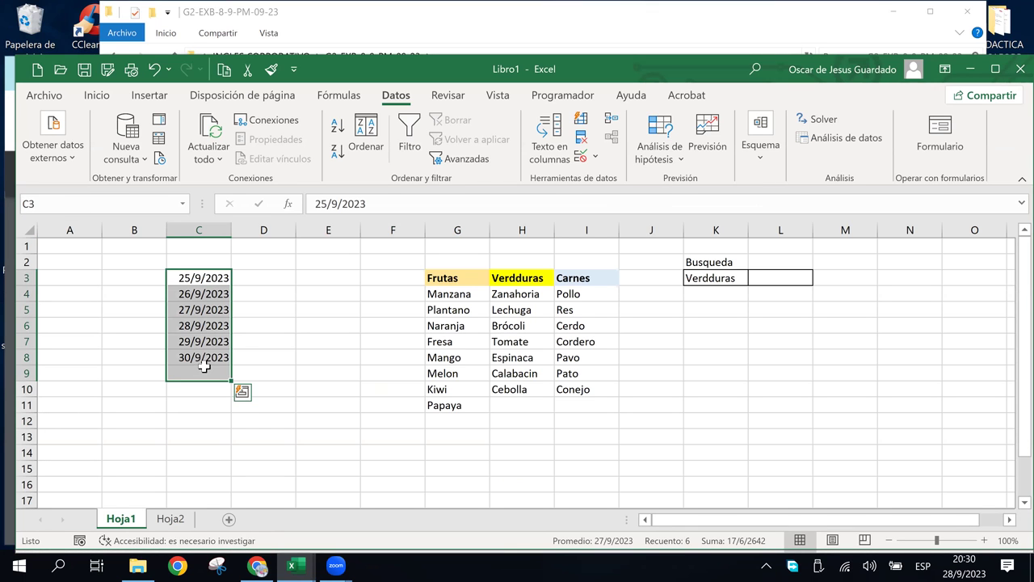
key("Delete")
left_click(394, 326)
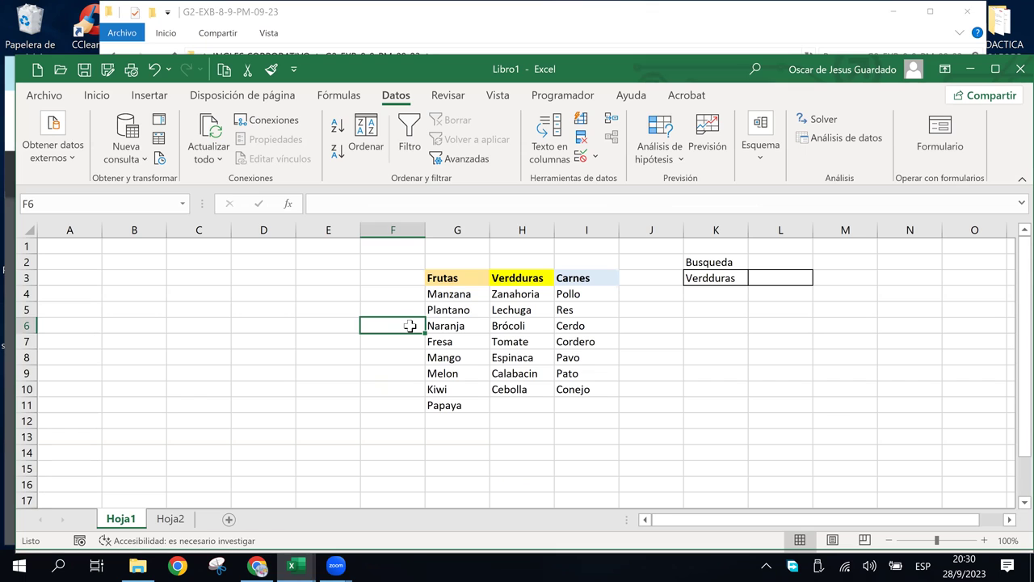
left_click(454, 306)
left_click(457, 294)
left_click(514, 374)
left_click(456, 293)
left_click(451, 278)
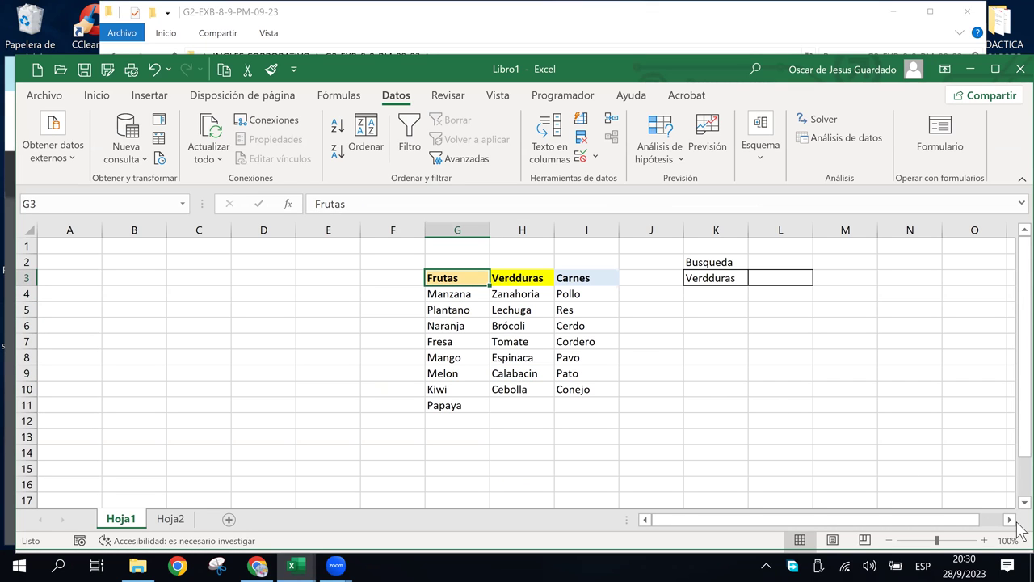
Clear the content of K3 under Busqueda and remove all data validation from K3:L4
left_click(713, 278)
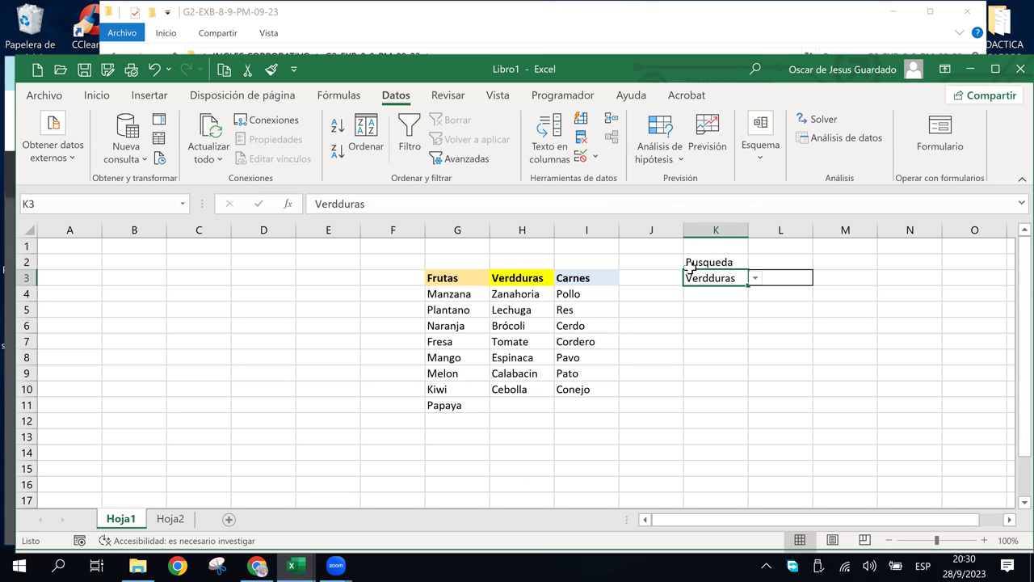
key("Delete")
left_click_drag(720, 277, 790, 287)
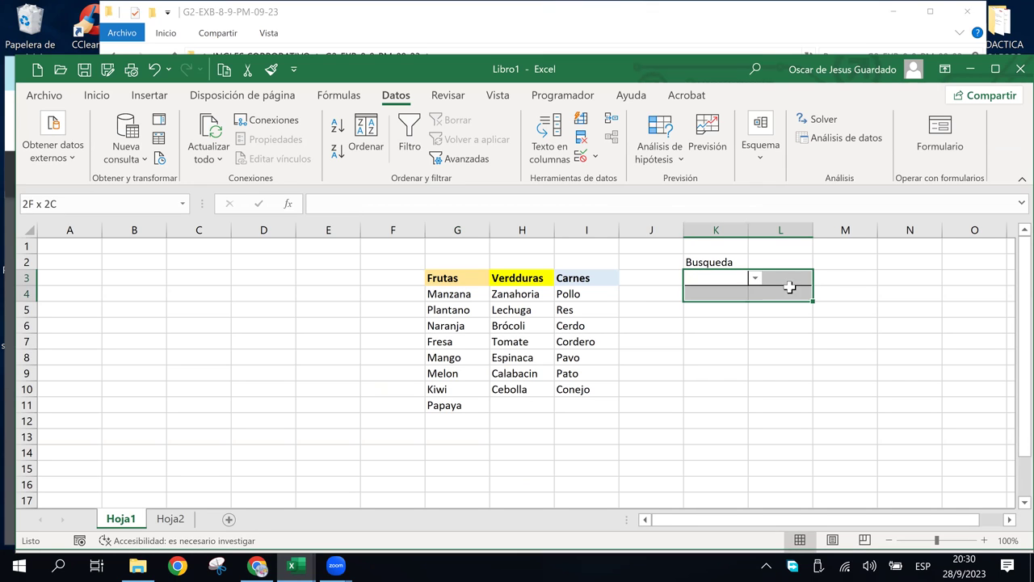
left_click(582, 156)
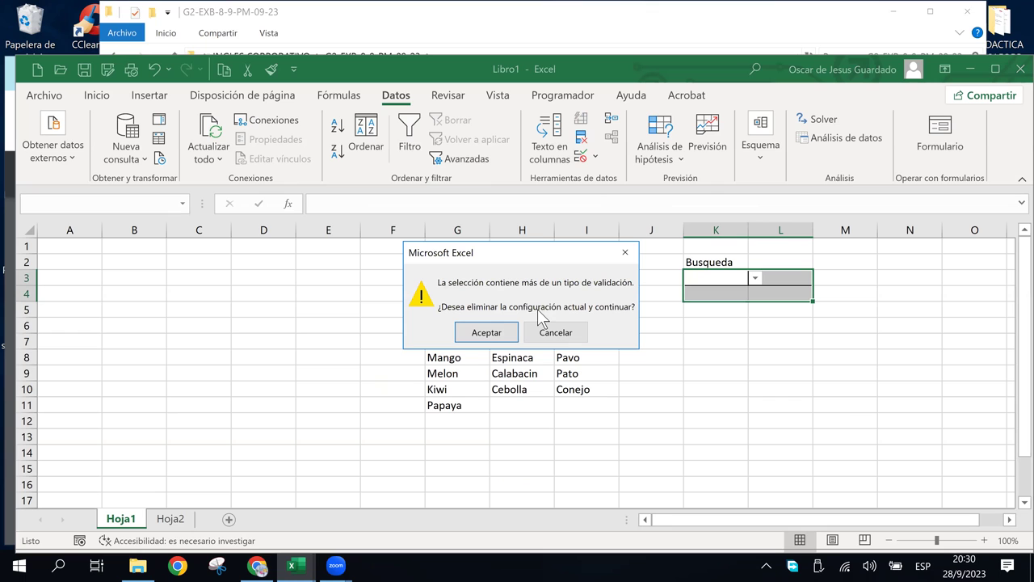
left_click(501, 335)
left_click(629, 461)
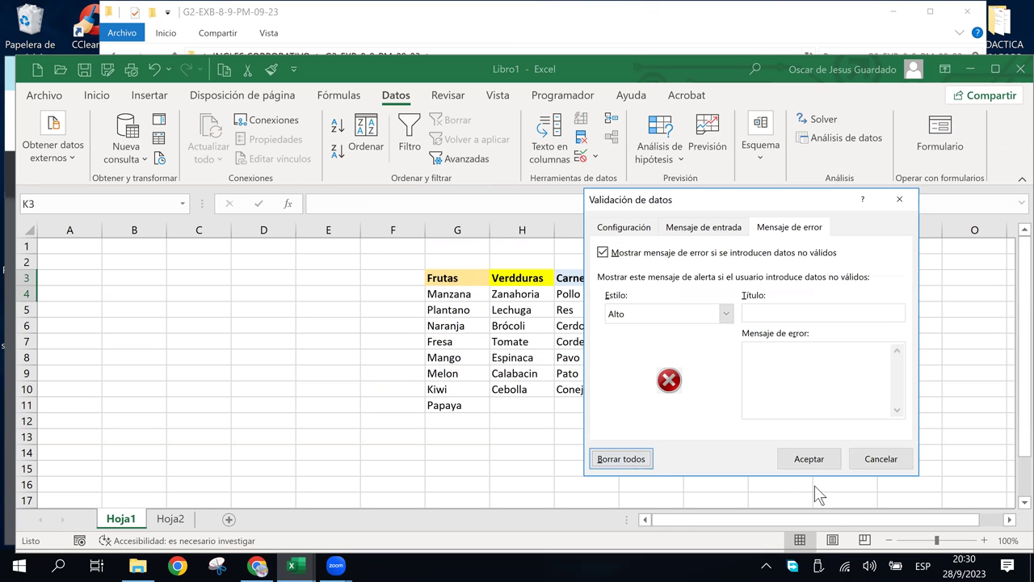
left_click(807, 459)
left_click(714, 280)
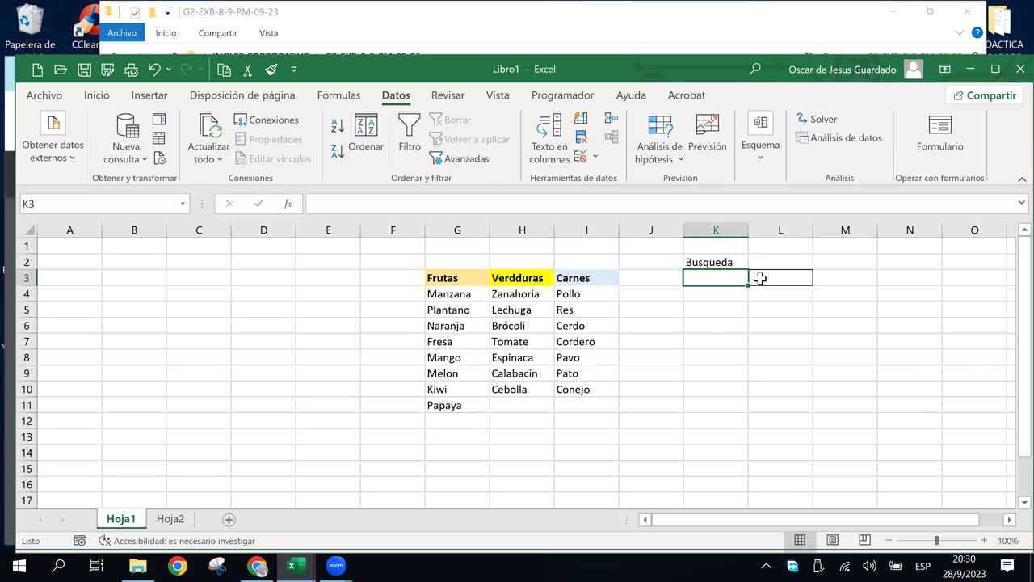
Delete the defined names Carnes, FRUTAS and Verduras from the workbook
left_click(182, 204)
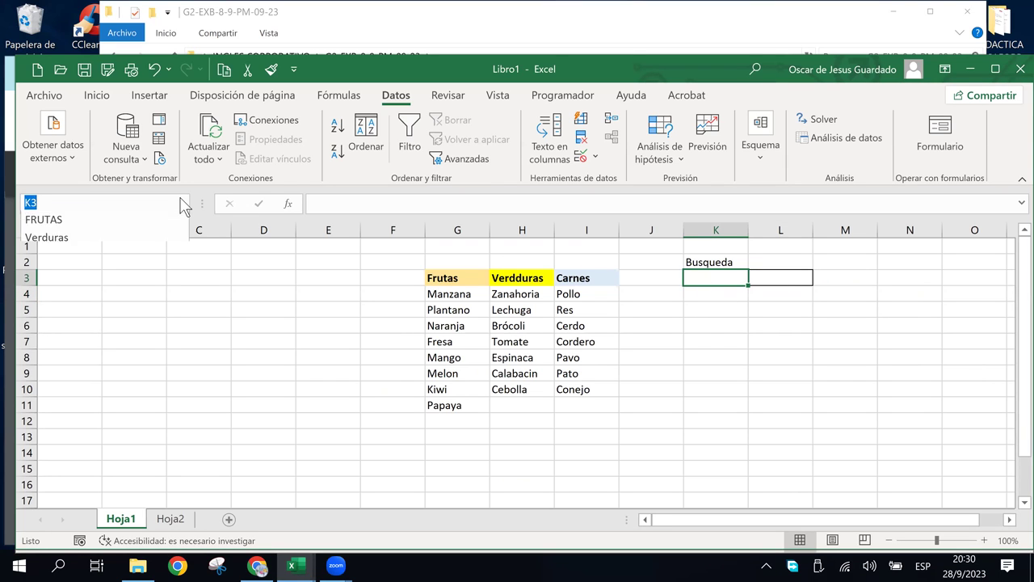
key("Escape")
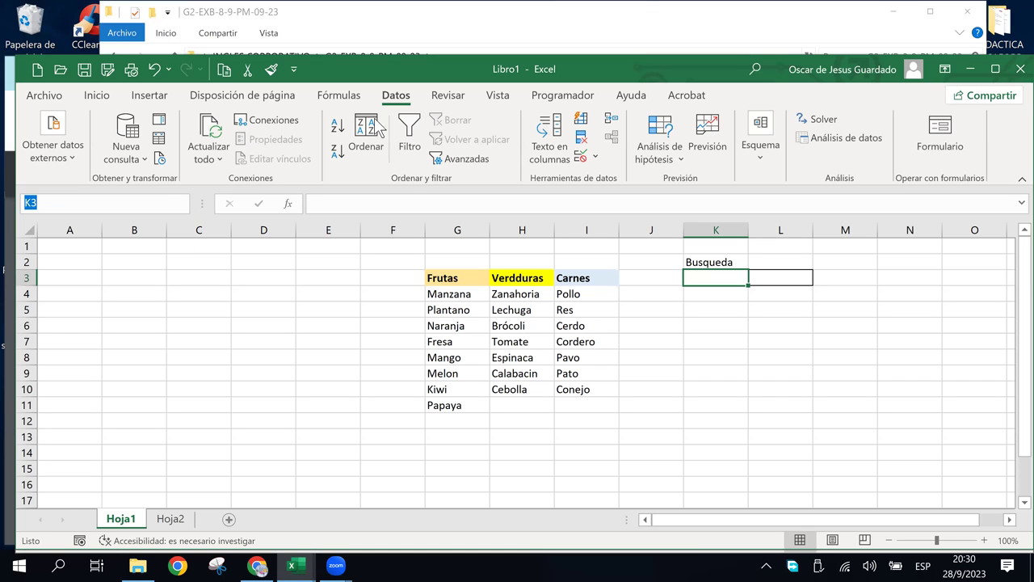
left_click(336, 101)
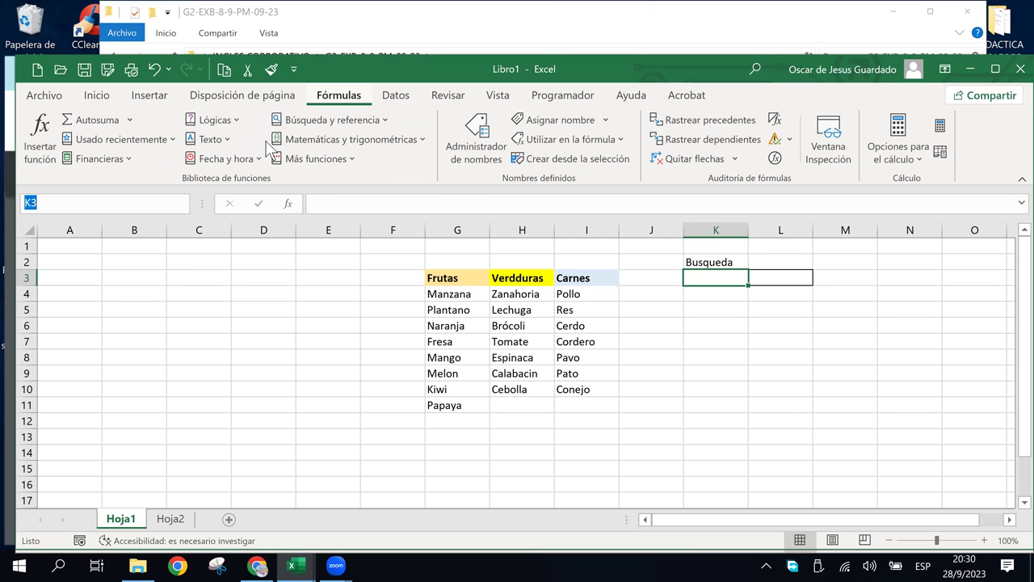
left_click(475, 144)
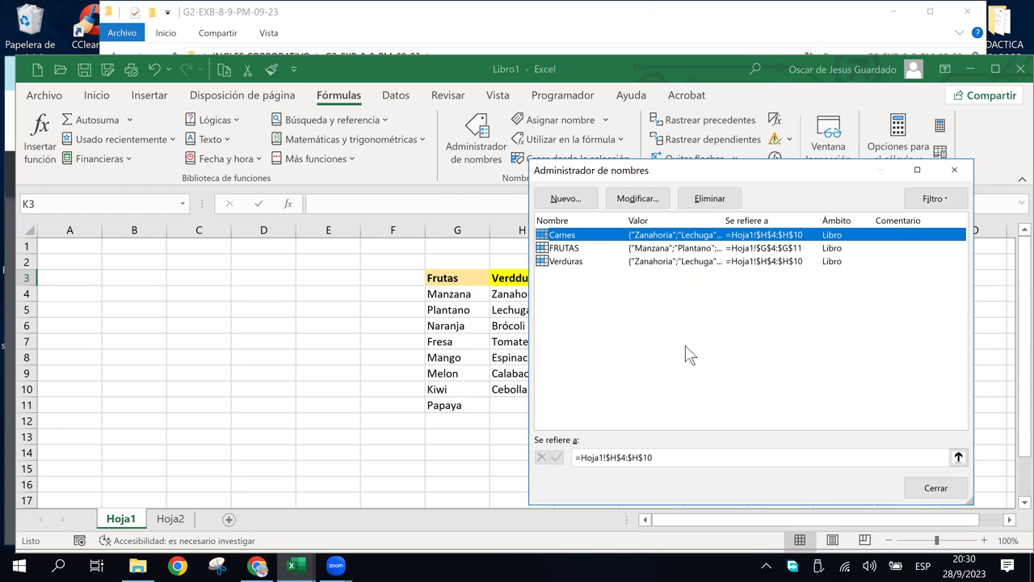
left_click(701, 203)
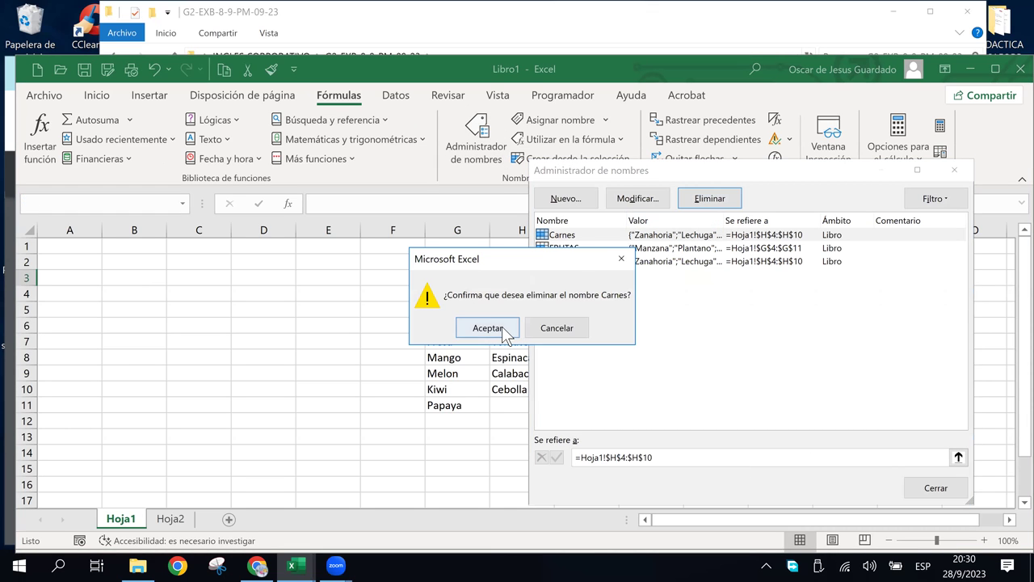
left_click(502, 325)
left_click(569, 235)
left_click(708, 198)
left_click(496, 327)
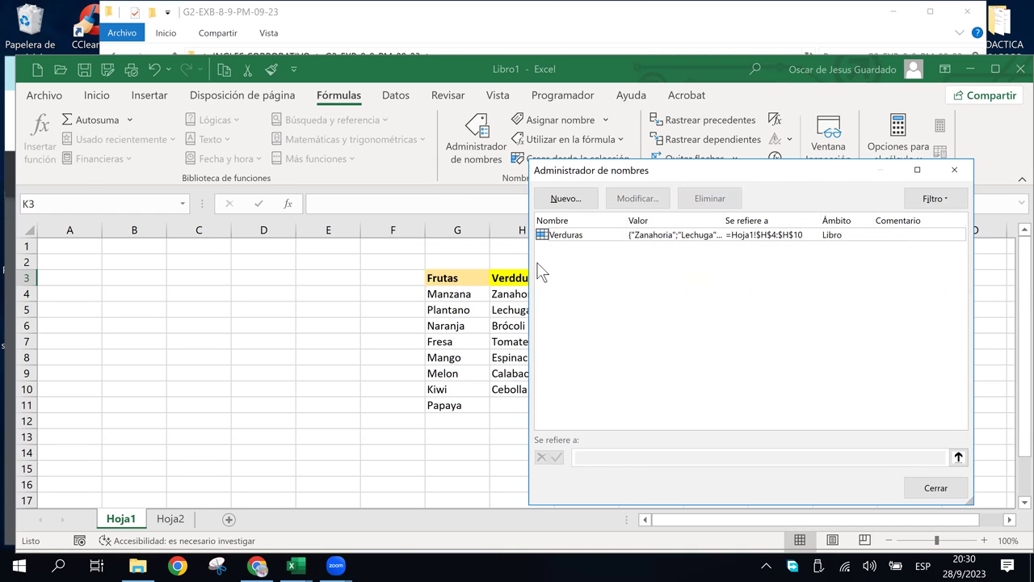
left_click(577, 236)
left_click(703, 199)
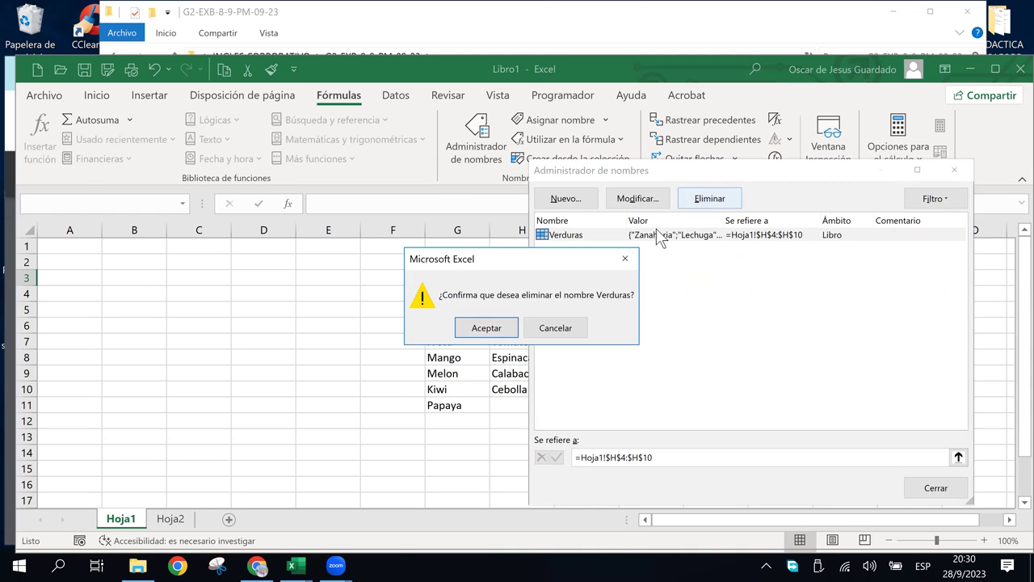
left_click(481, 330)
left_click(934, 489)
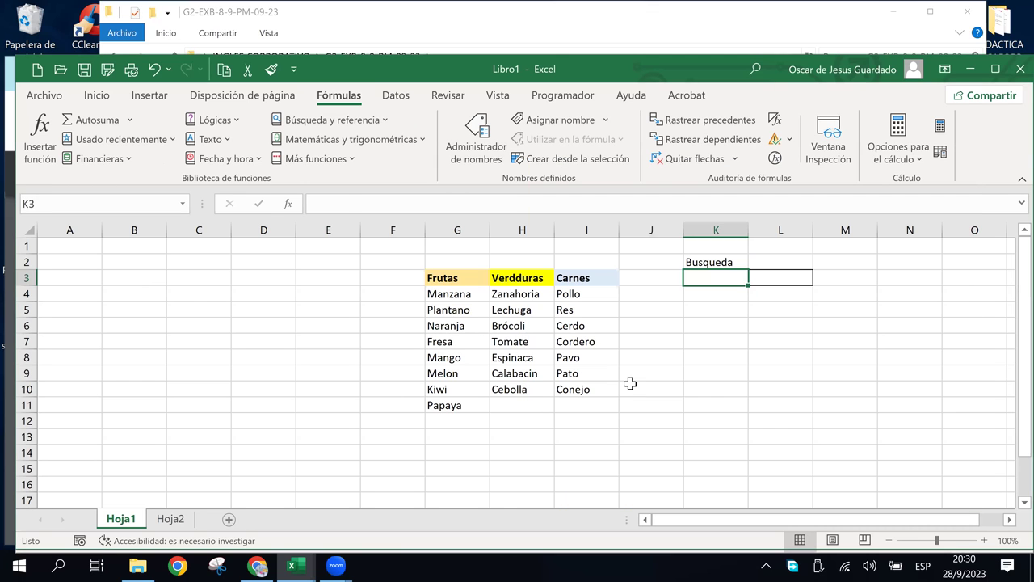
Enlarge the view of Hoja1 to 145%, framing the Frutas, Verdduras and Carnes lists and the Busqueda cells
left_click(517, 309)
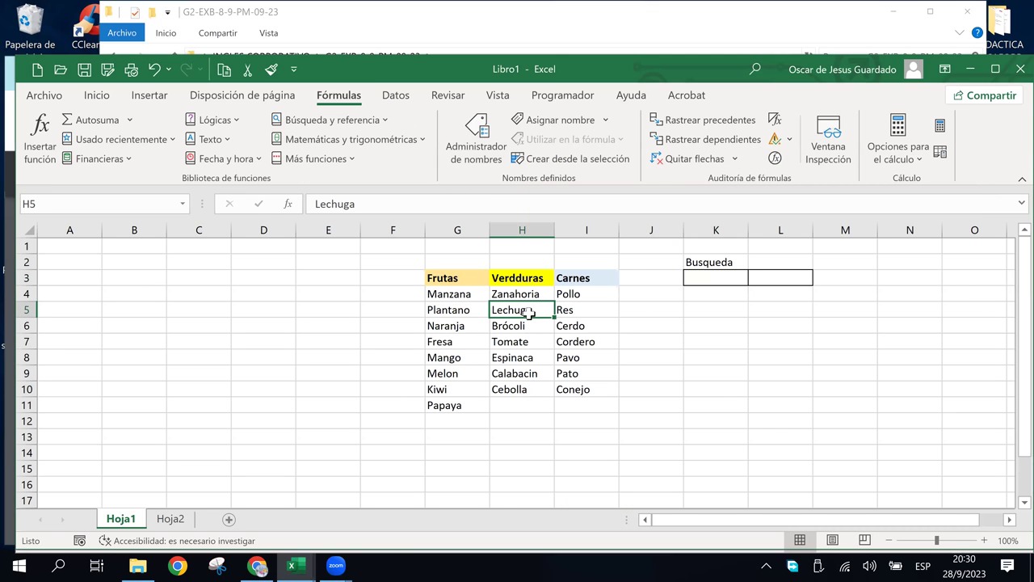
scroll(529, 311, "up", 2, "ctrl")
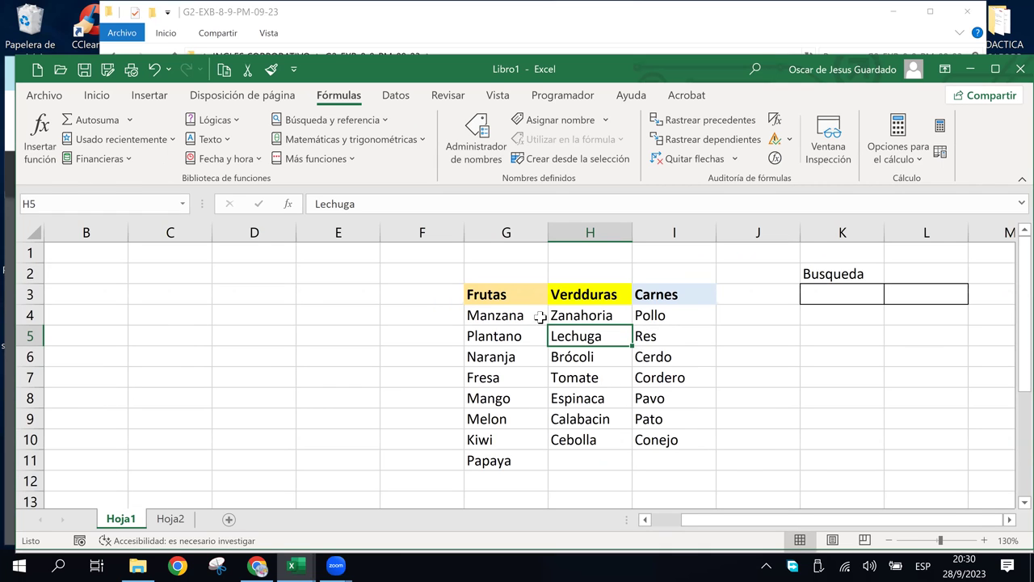
scroll(711, 408, "up", 1, "ctrl")
left_click_drag(960, 520, 1018, 517)
left_click(1023, 503)
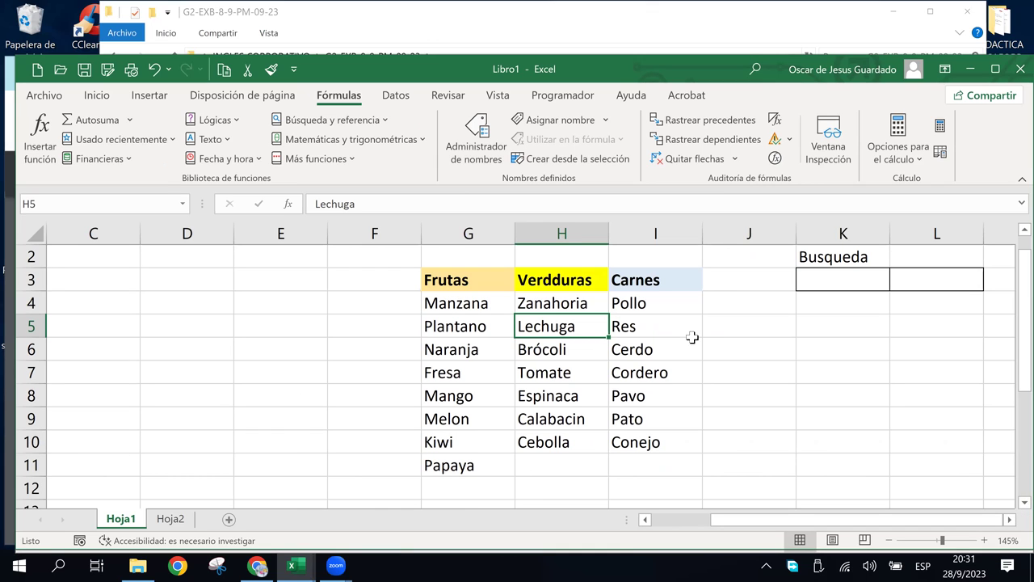
Move the block G2:L11 with the food category lists and the Busqueda cells so that it starts at C1
left_click_drag(481, 258, 925, 455)
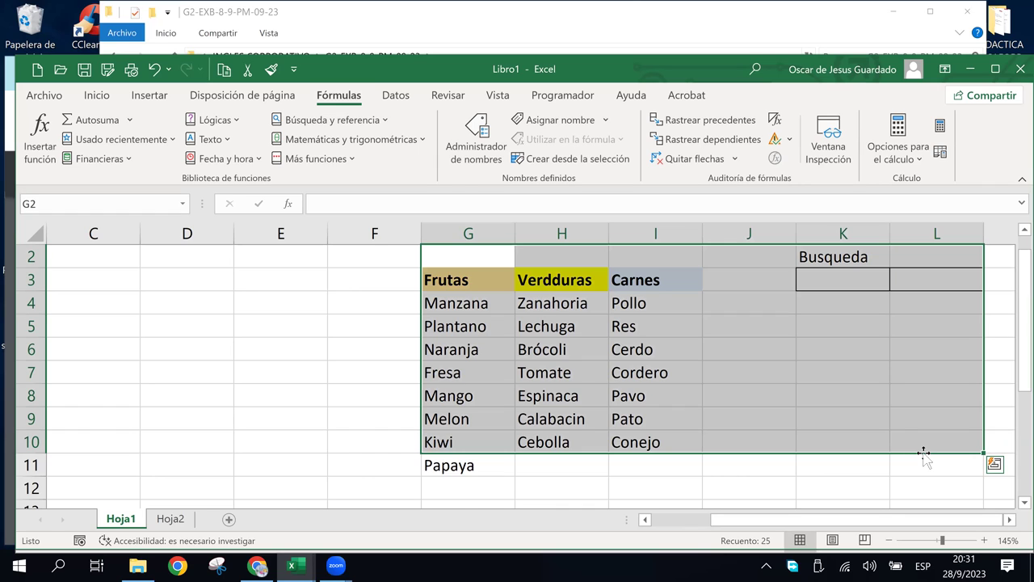
key("shift+Down")
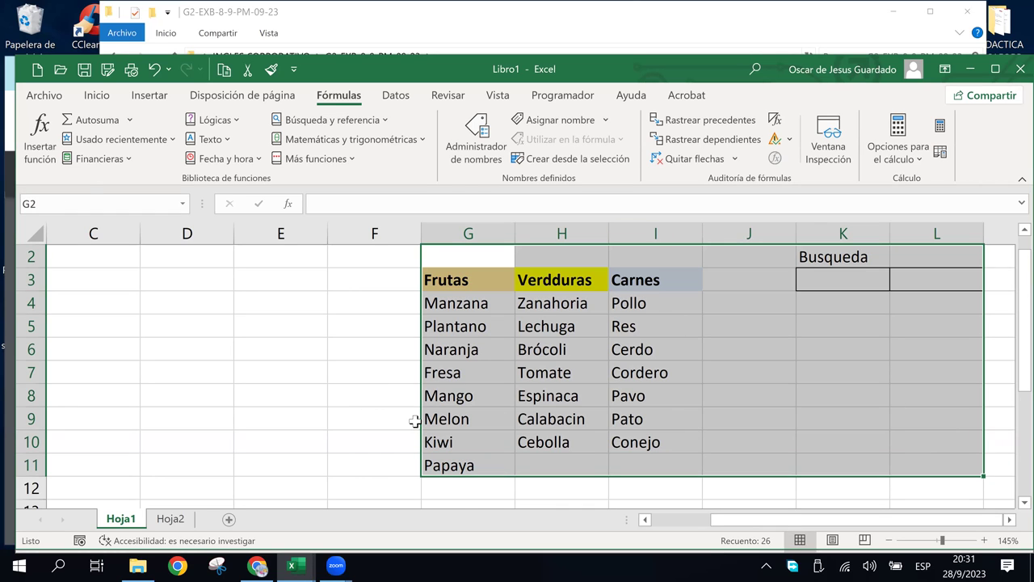
left_click_drag(421, 420, 129, 400)
scroll(669, 516, "up", 1)
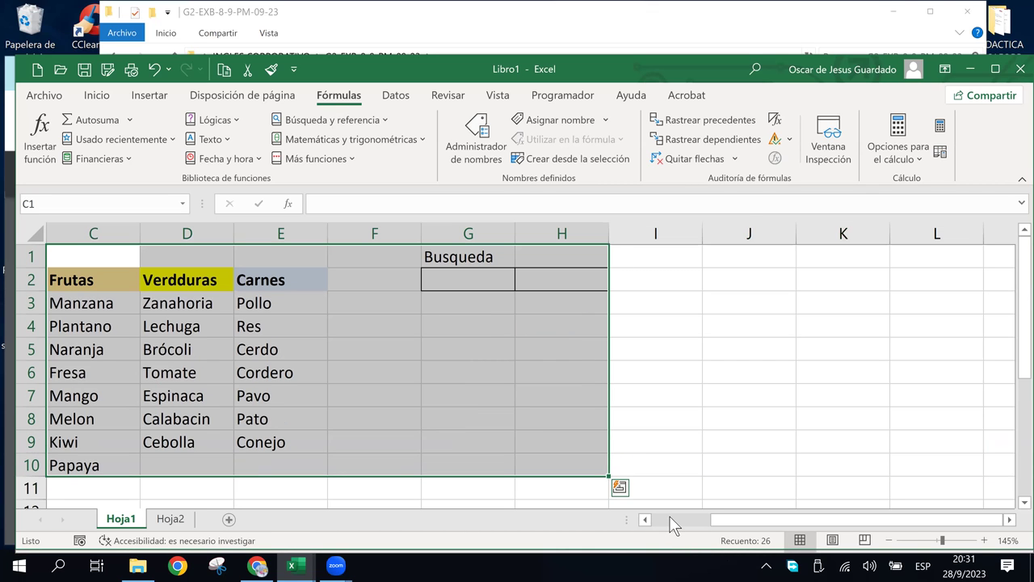
left_click(723, 426)
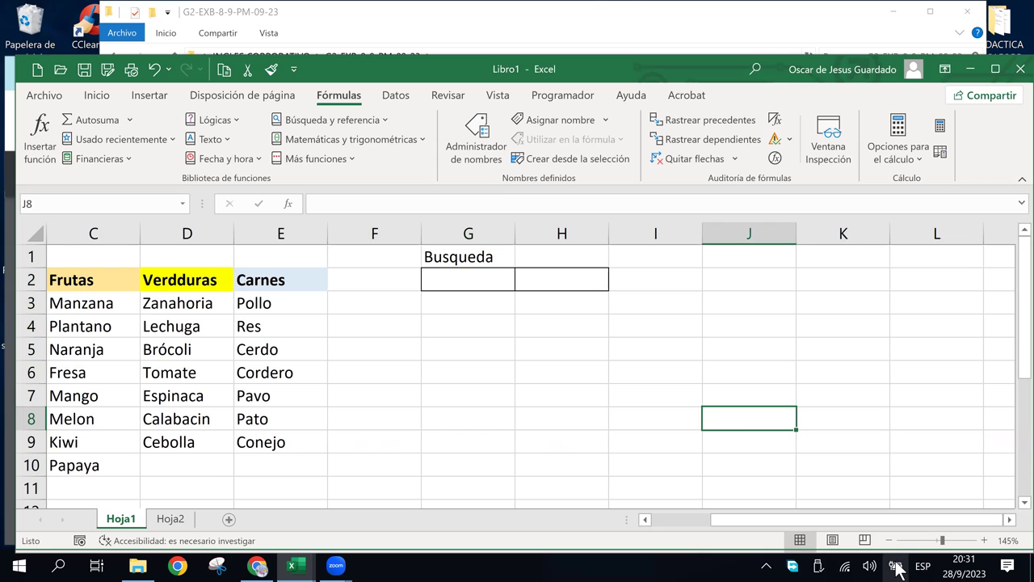
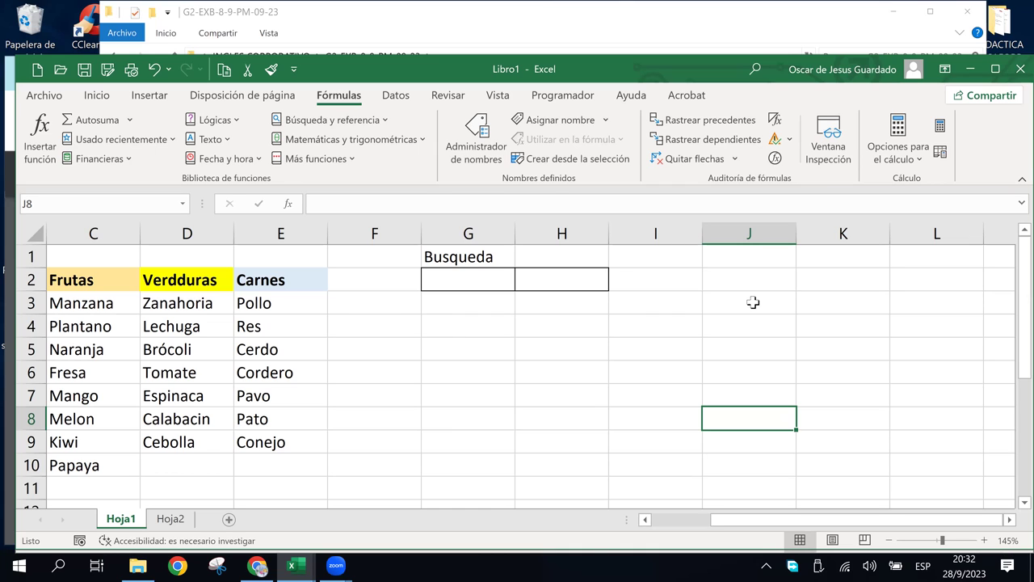
left_click(457, 274)
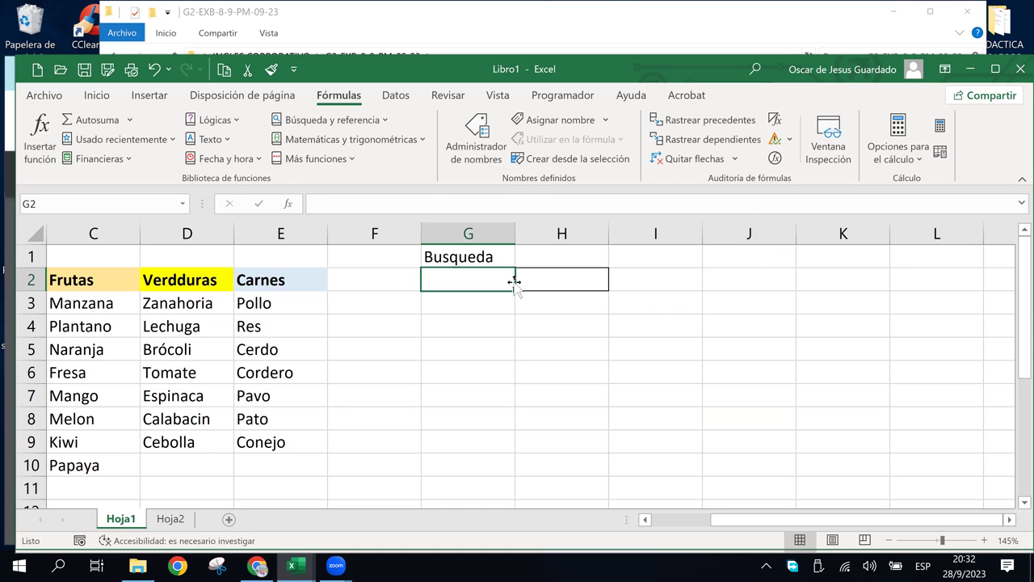
left_click(540, 278)
left_click(450, 284)
left_click(566, 379)
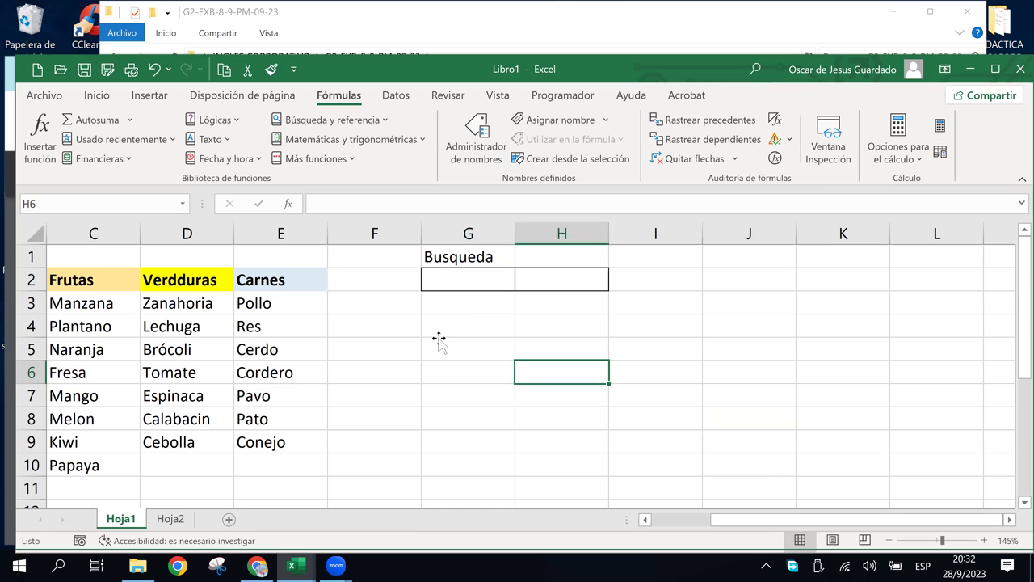
left_click(440, 346)
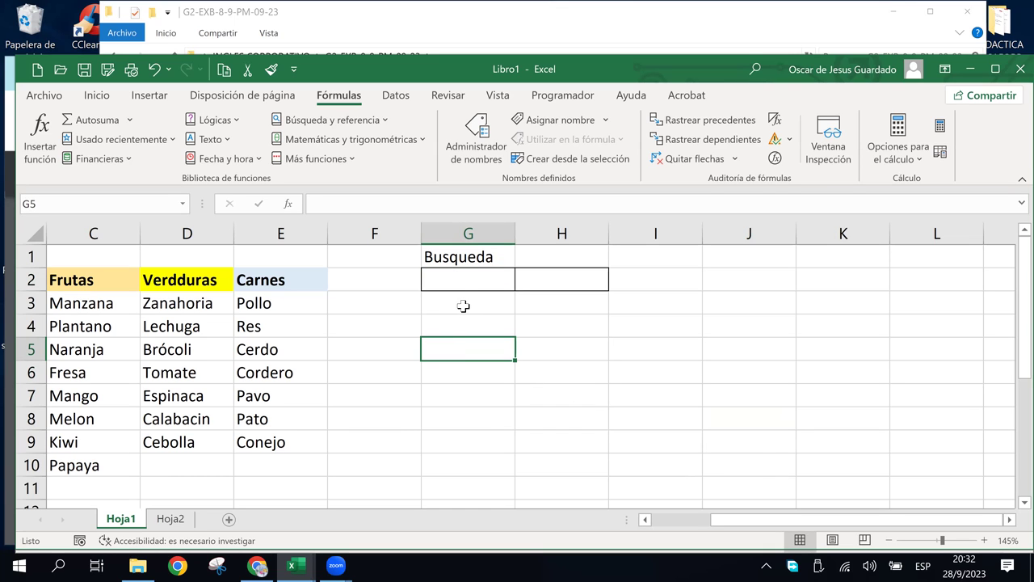
left_click(495, 375)
left_click(471, 324)
left_click(464, 280)
left_click(473, 346)
left_click(456, 281)
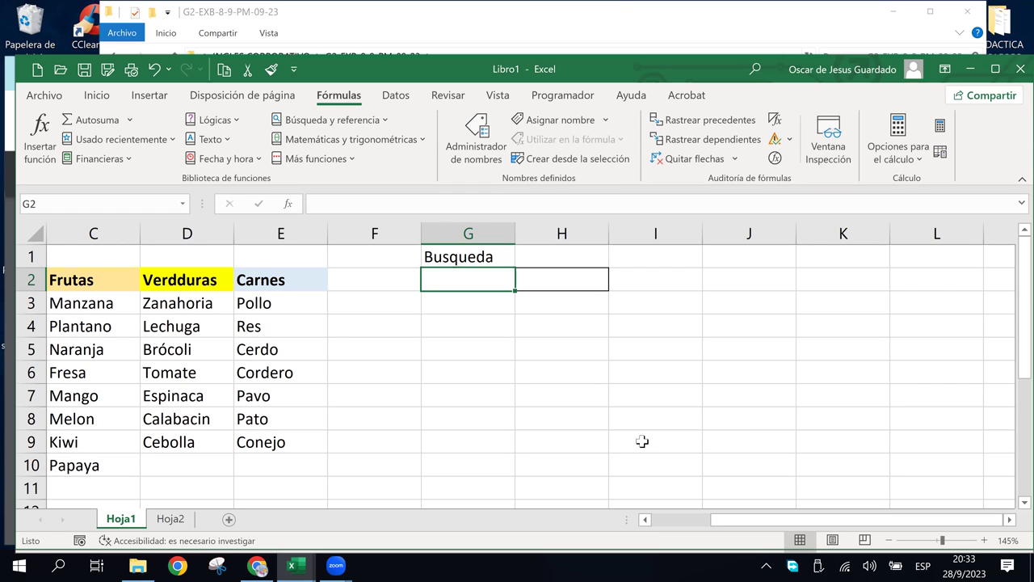
Examine the two cells under Busqueda, G2 and H2, and the food category table in C2:E10
left_click(396, 95)
left_click(710, 347)
left_click(575, 347)
left_click(497, 463)
left_click(488, 373)
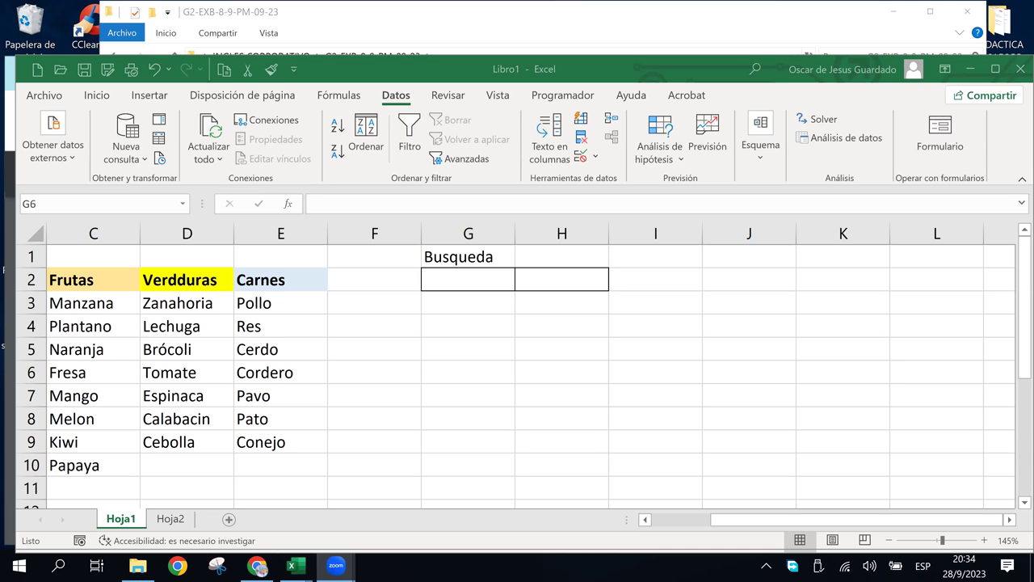
left_click(333, 331)
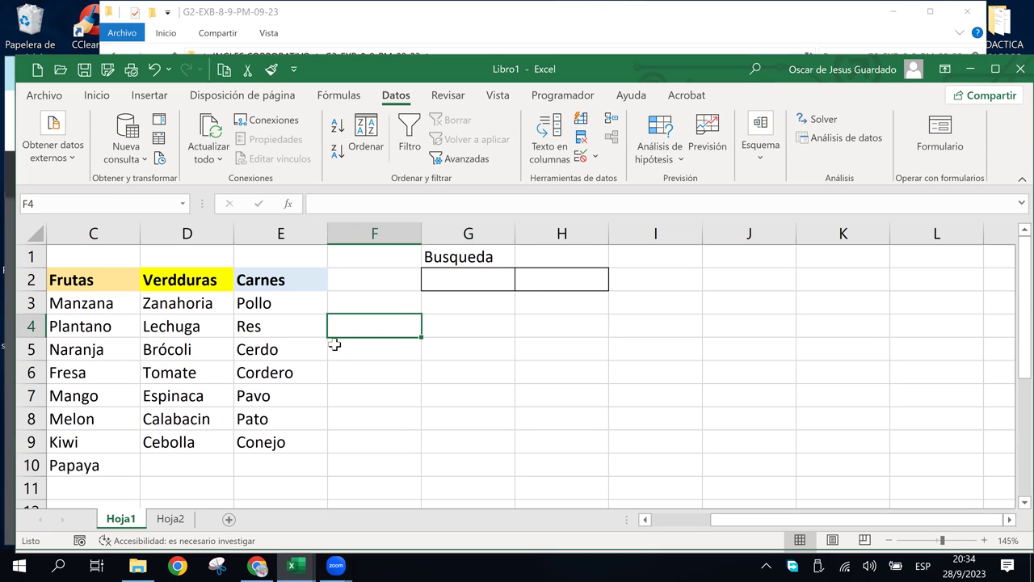
left_click(360, 302)
left_click(503, 310)
left_click(274, 356)
left_click(279, 304)
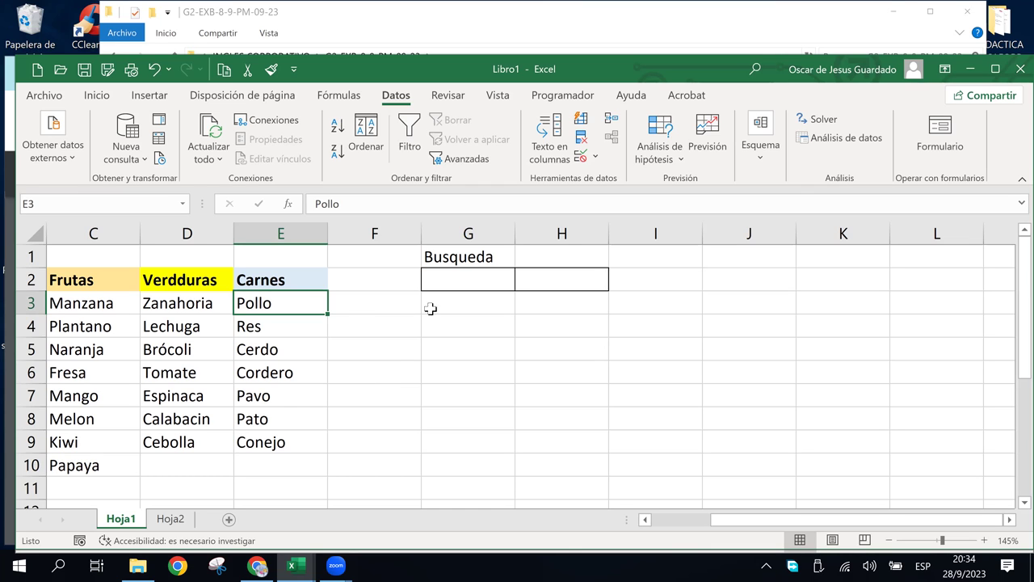
left_click(469, 276)
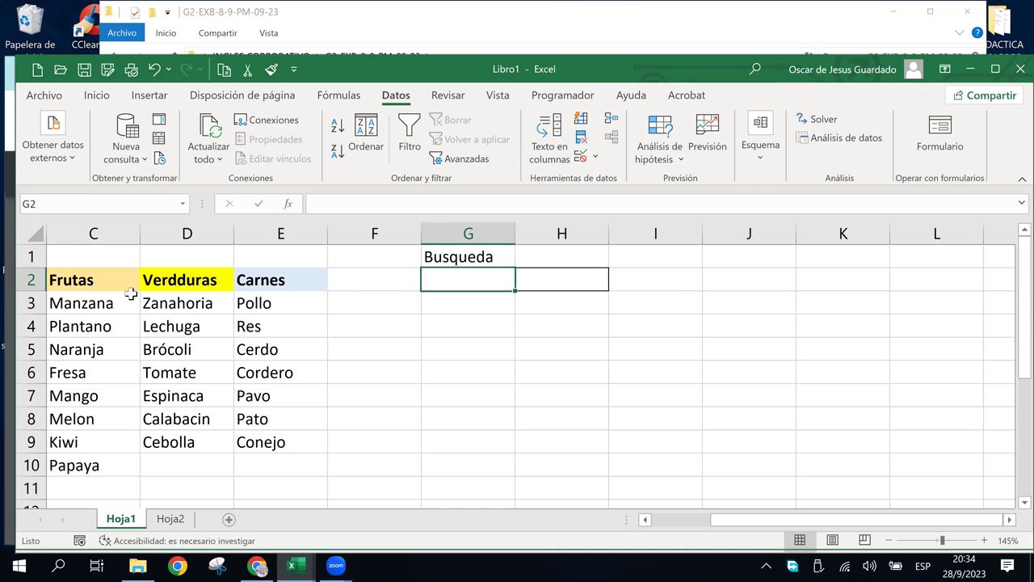
left_click(359, 375)
left_click(498, 275)
left_click(549, 282)
left_click(482, 281)
key("Down")
key("Down")
key("Down")
left_click(495, 276)
left_click(487, 346)
left_click(477, 272)
left_click(70, 279)
left_click_drag(250, 303, 268, 458)
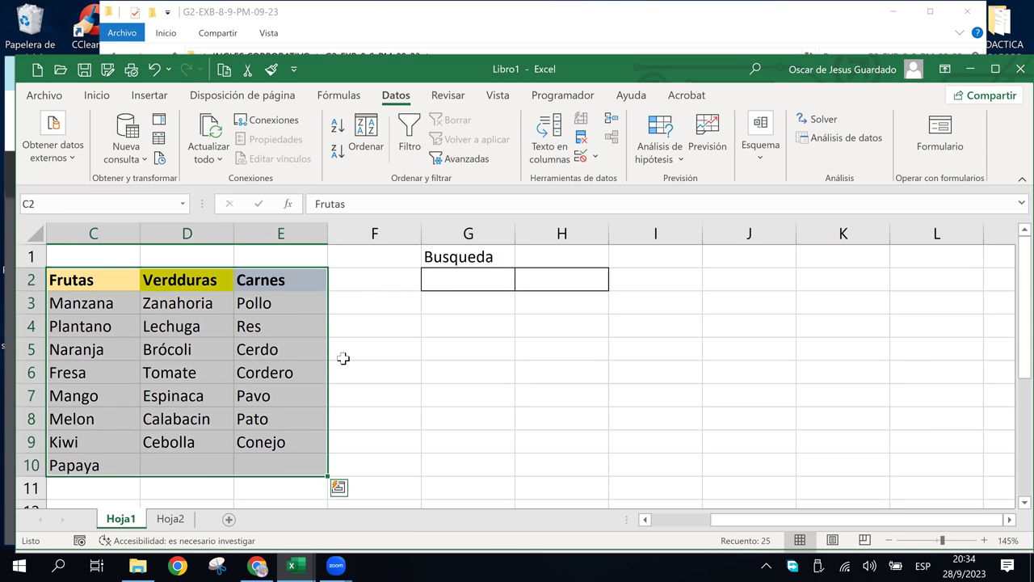
left_click(461, 275)
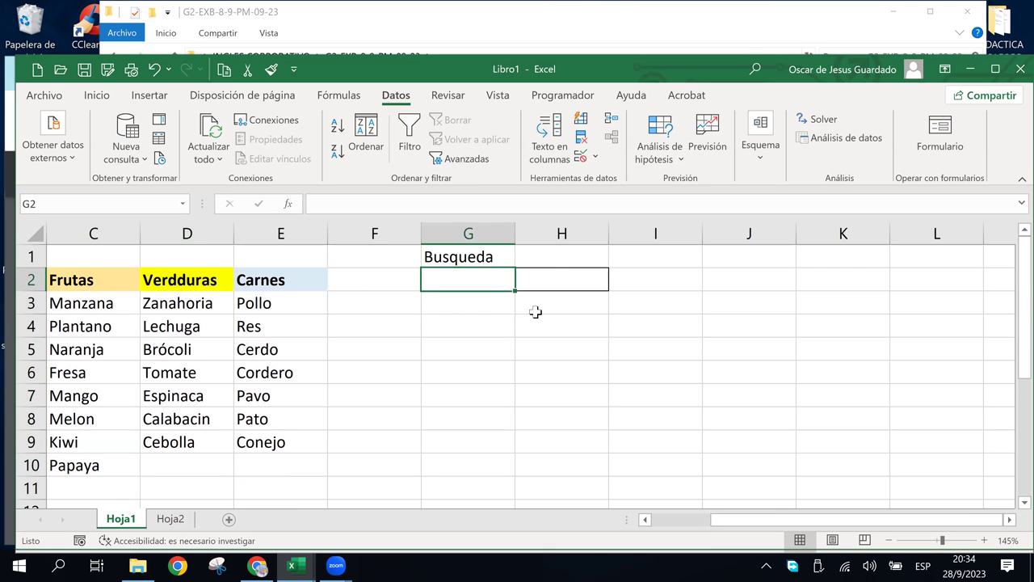
left_click(582, 157)
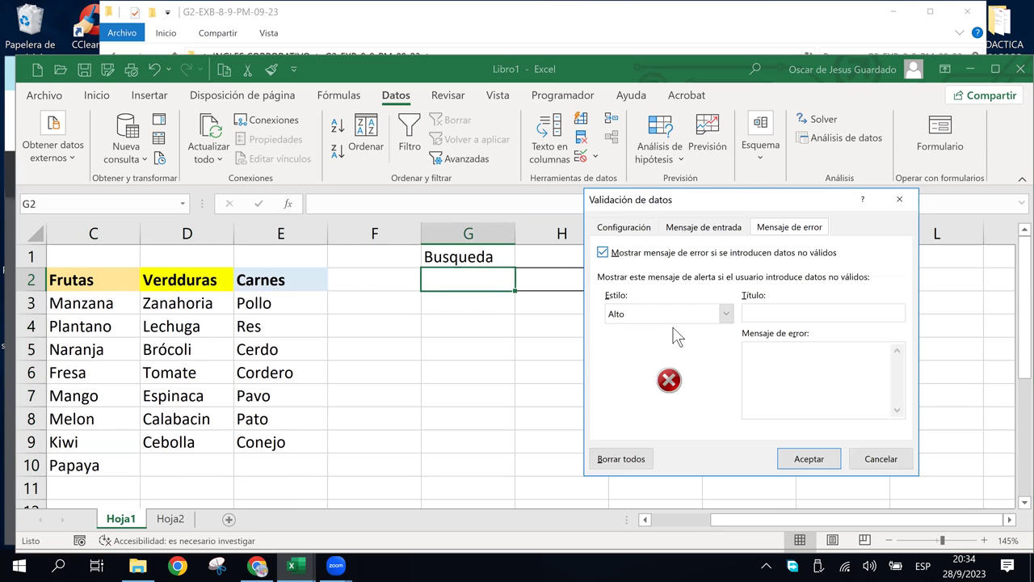
left_click(627, 227)
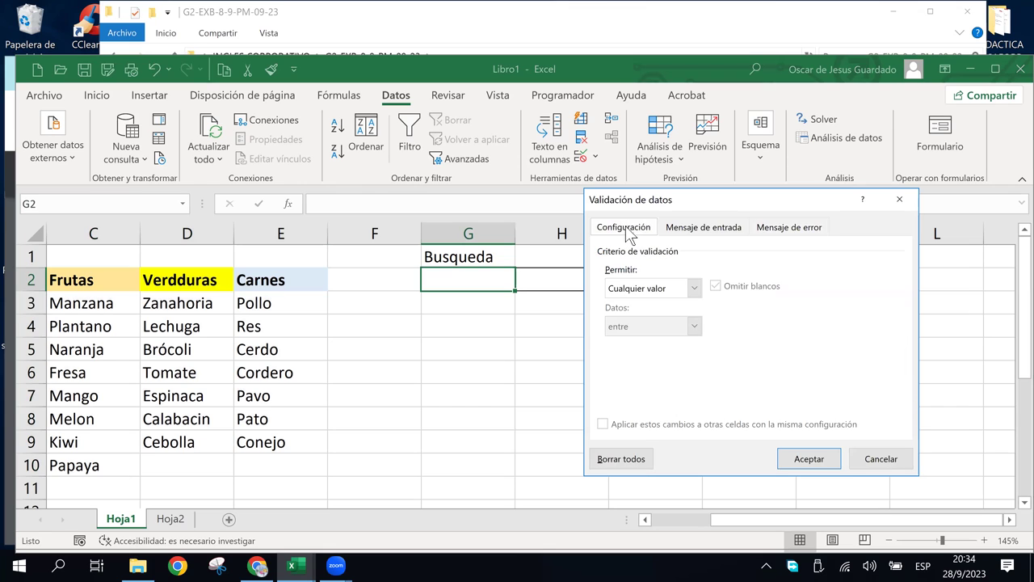
left_click(694, 289)
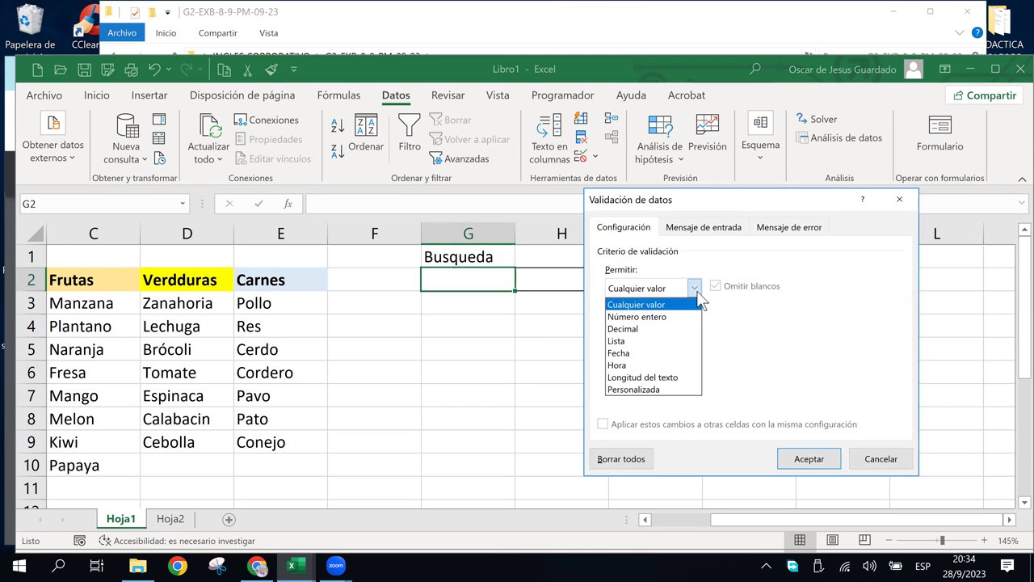
left_click(642, 341)
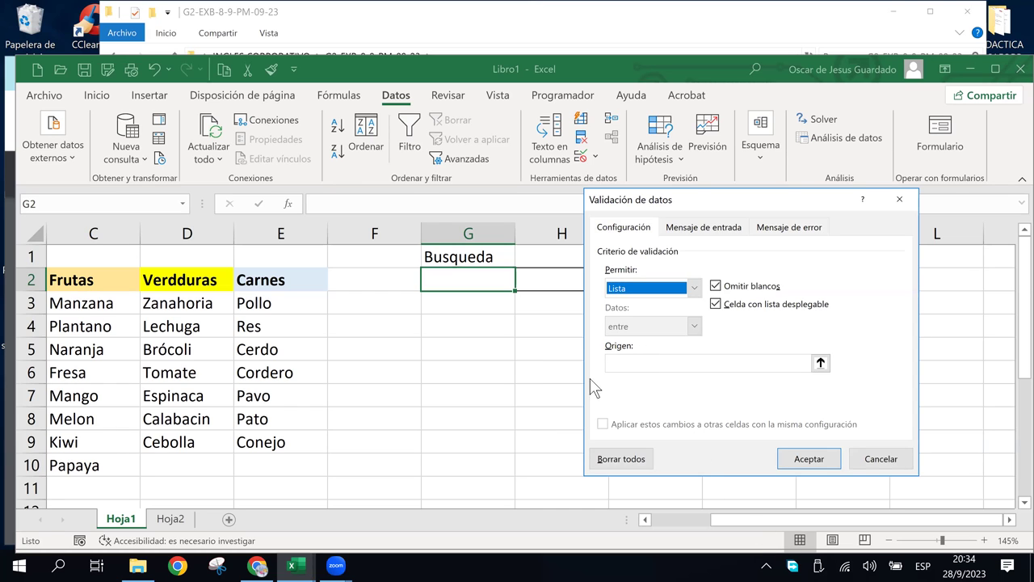
left_click(615, 363)
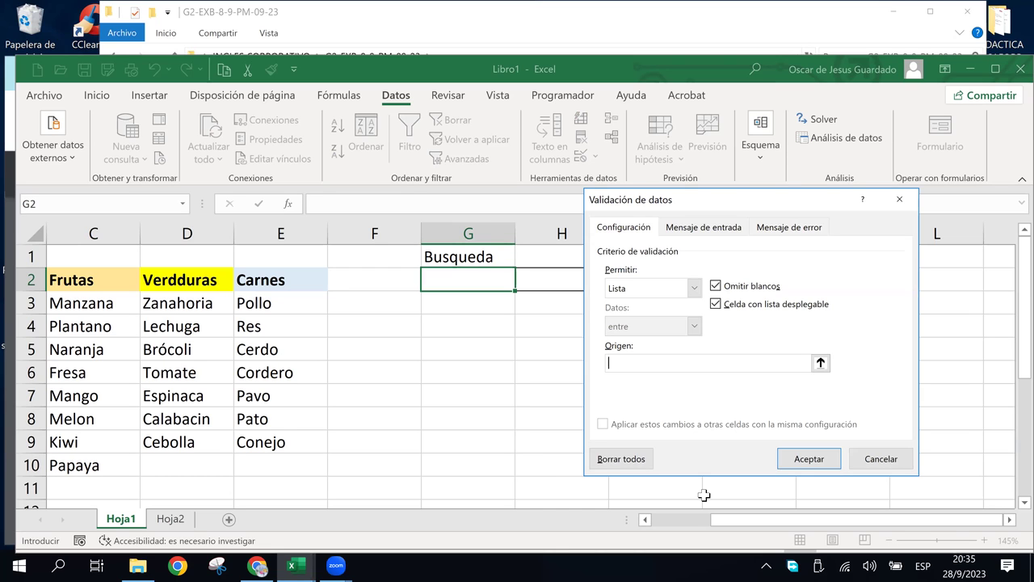
left_click_drag(908, 461, 695, 411)
key("Escape")
Correct the spelling of the heading in D2 to Verduras
left_click(157, 283)
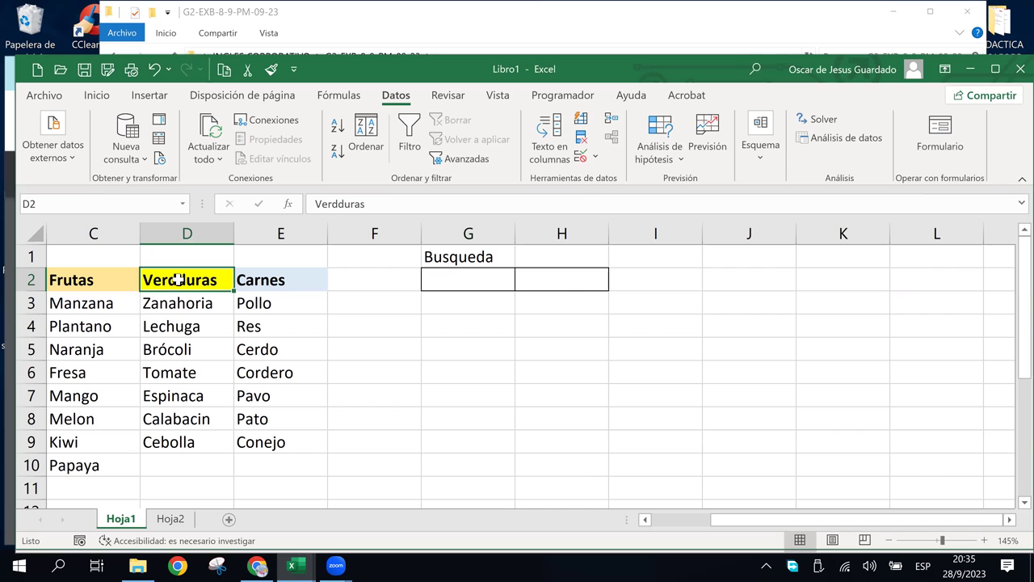
double_click(178, 279)
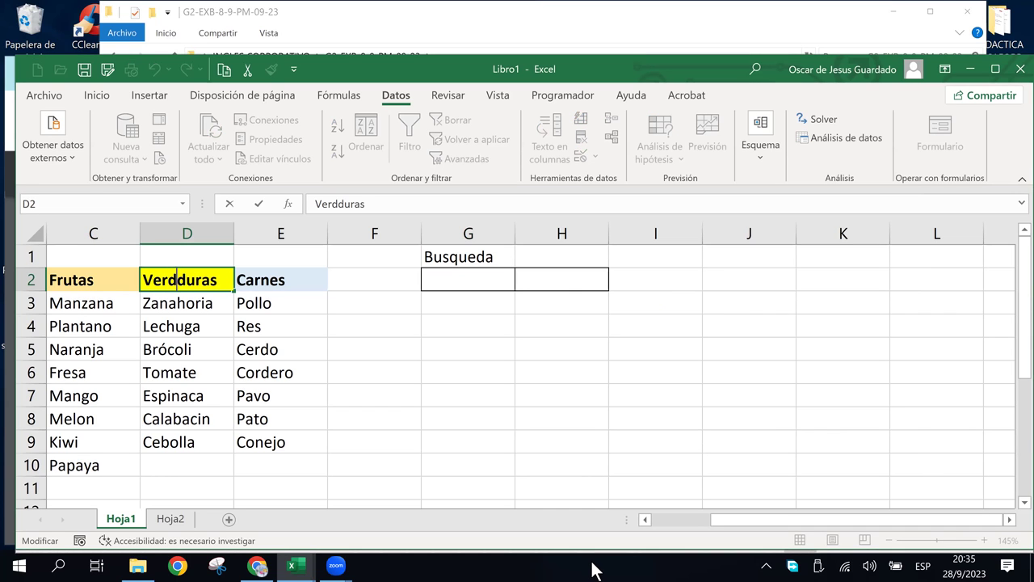
key("BackSpace")
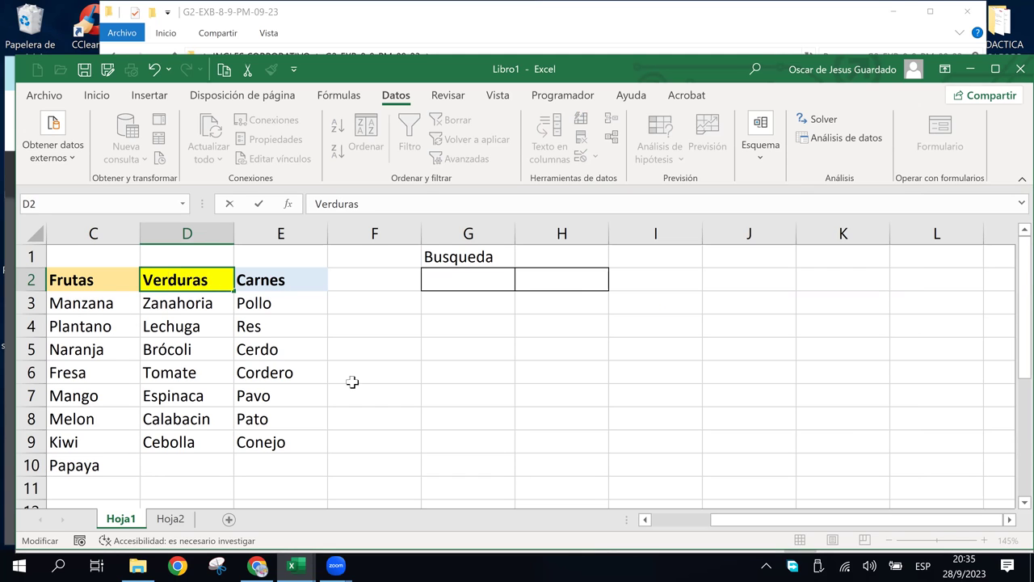
left_click(252, 281)
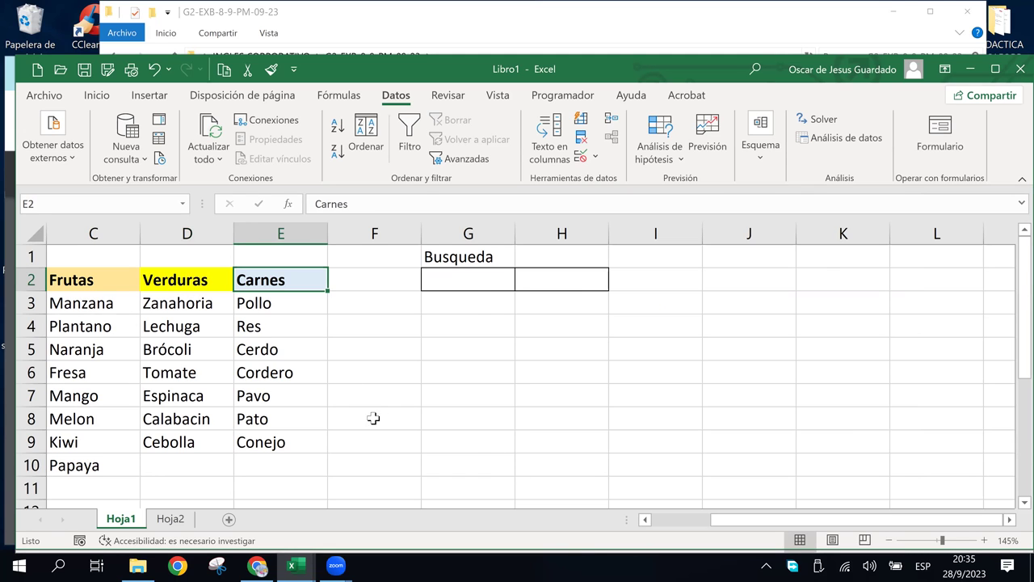
Add a Lista data validation to G2 with the source entries Frutas, Verduras and Carnes
left_click(472, 279)
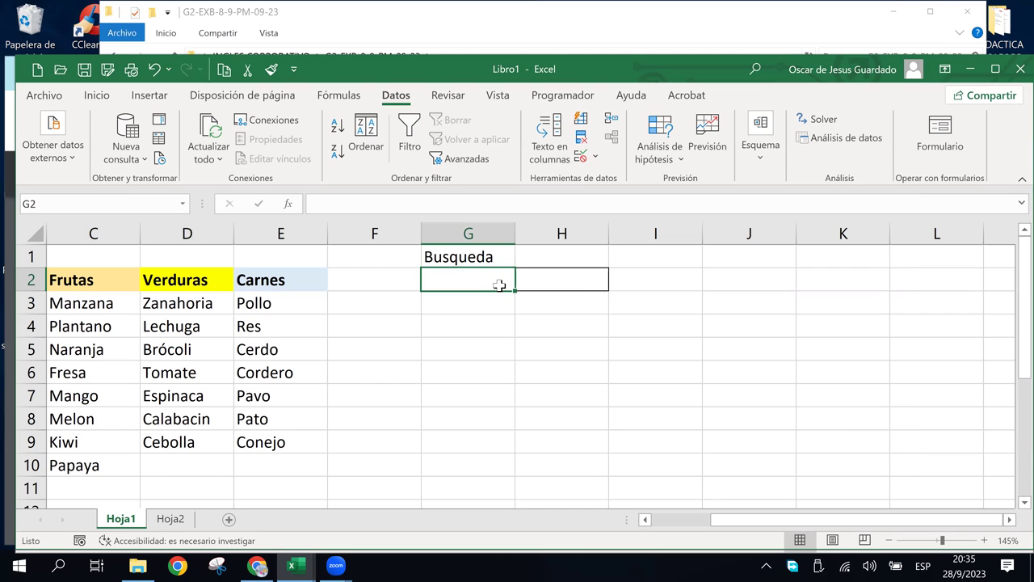
left_click(581, 156)
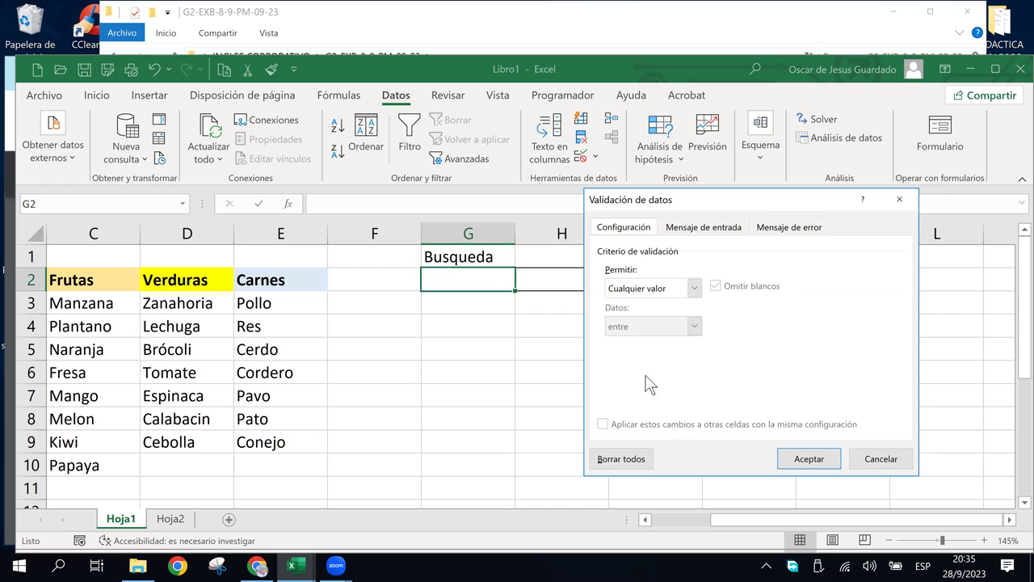
left_click(694, 288)
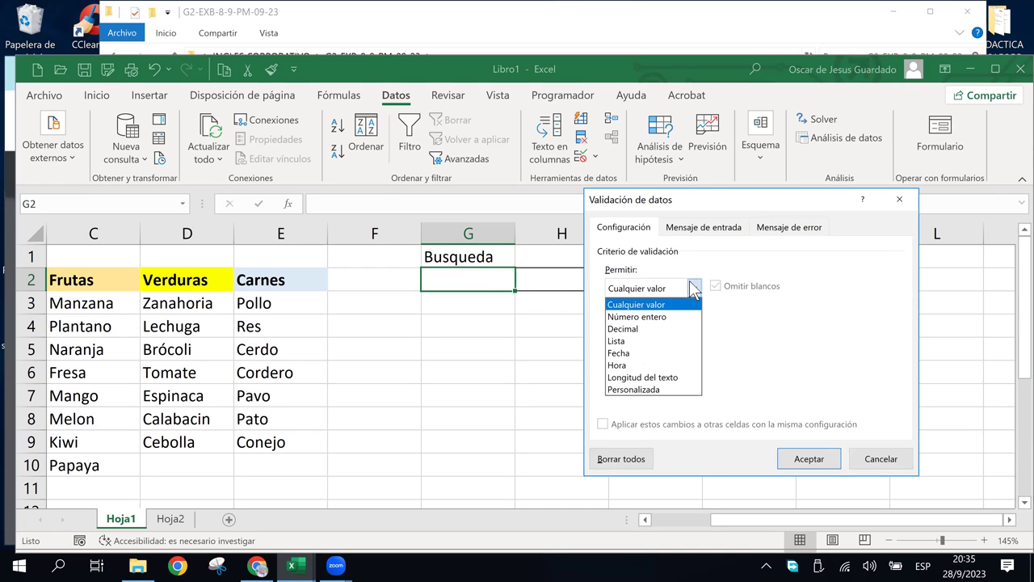
left_click(629, 341)
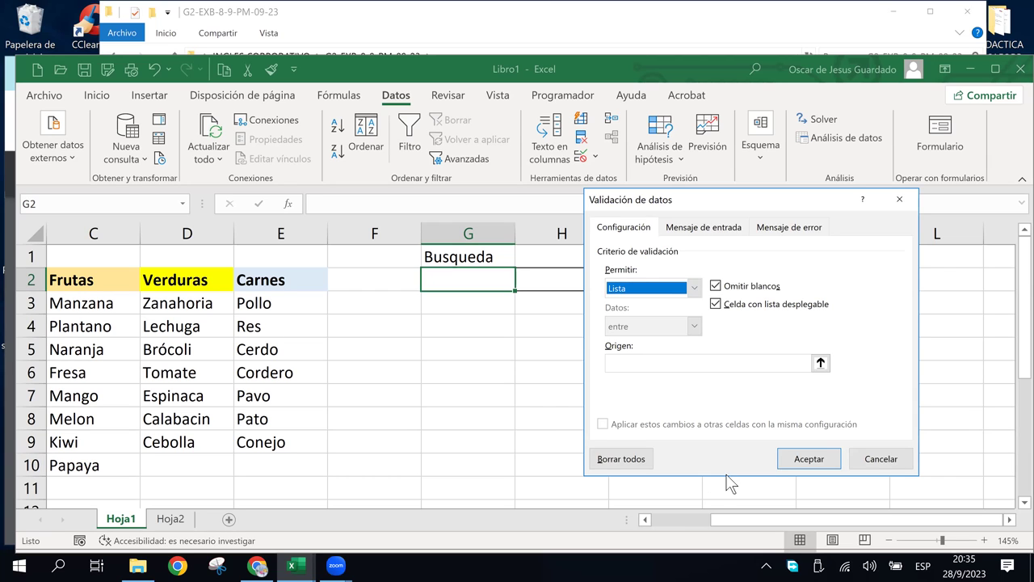
left_click(611, 364)
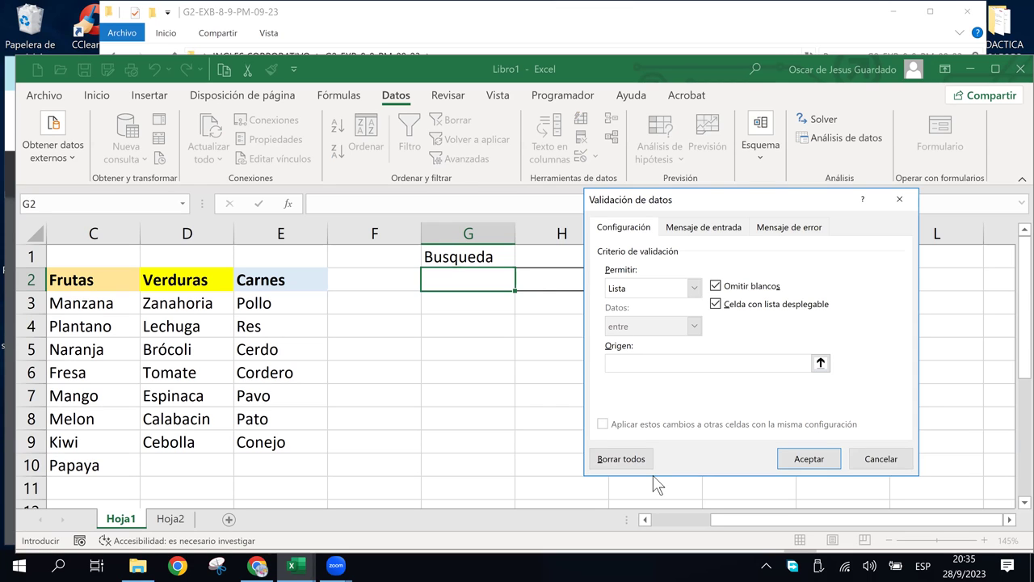
type("Fr")
type("utas")
type(";")
type("Verdura")
type("s,")
type("Carnes")
left_click(803, 460)
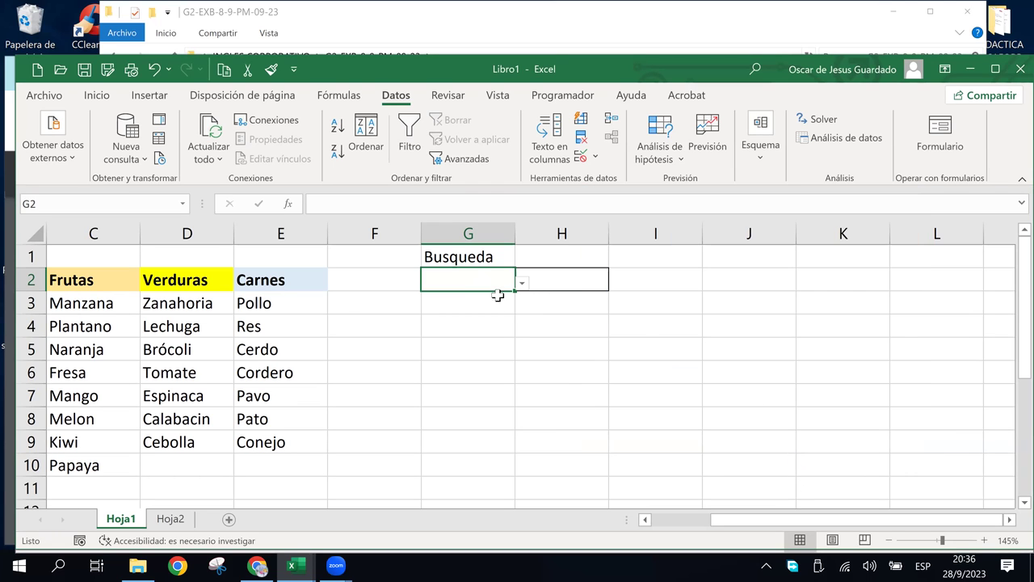
Check the category options offered by the drop-down list in G2
left_click(523, 283)
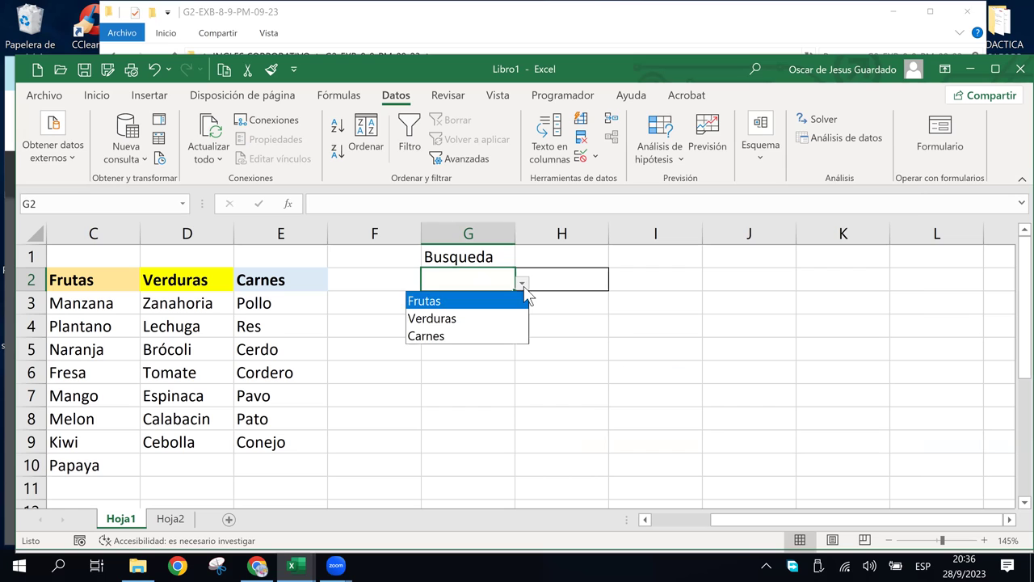
left_click(524, 285)
left_click(524, 285)
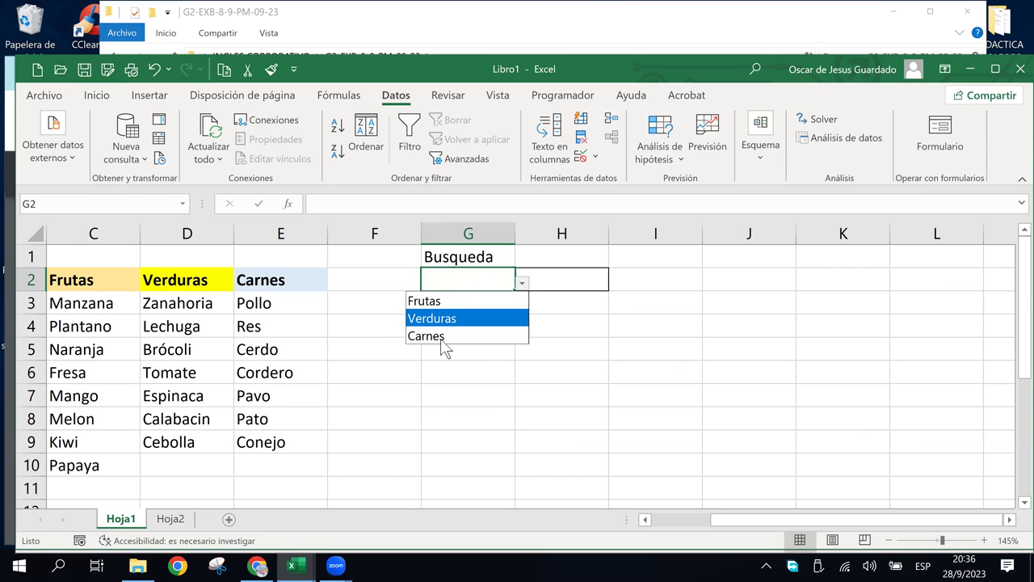
left_click(523, 282)
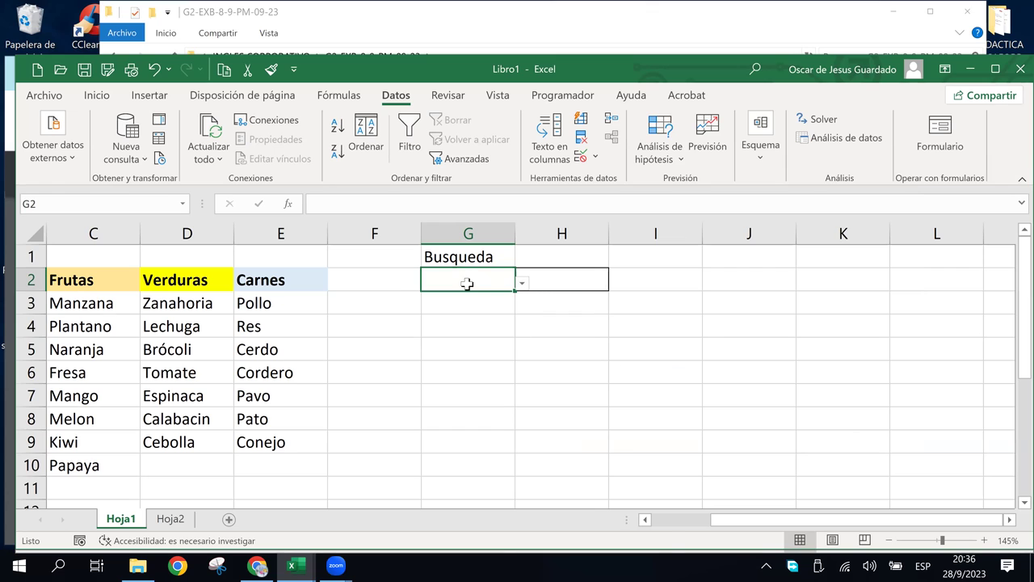
Review the comma-separated source entries in G2's data validation settings, leaving them as they are
left_click(582, 157)
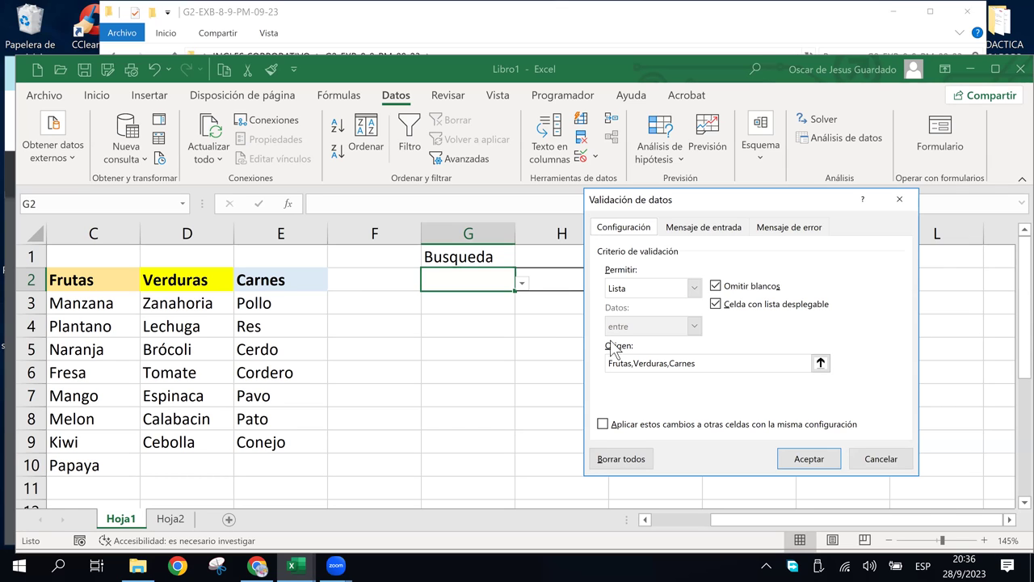
left_click(703, 362)
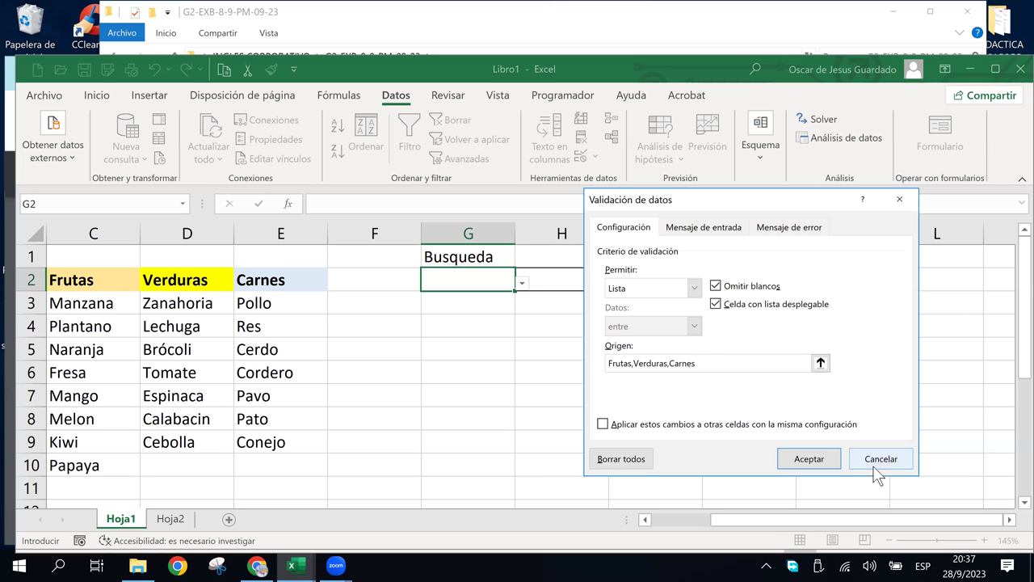
left_click(633, 363)
left_click(669, 363)
left_click(634, 363)
key("Left")
left_click(669, 363)
left_click(634, 363)
left_click(810, 459)
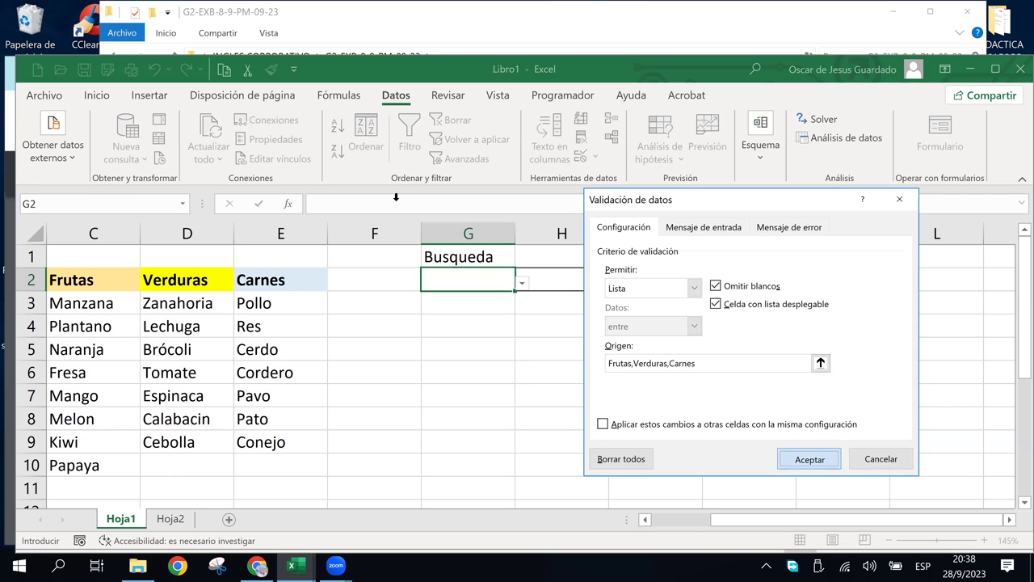
Display the choices of the drop-down under Busqueda again and close it without picking one
left_click(522, 282)
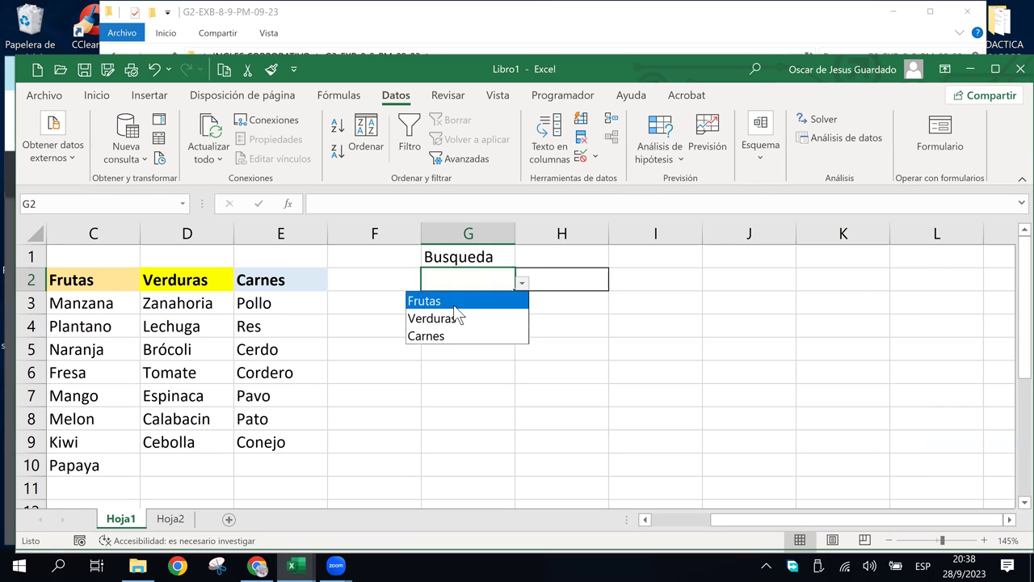
left_click(517, 283)
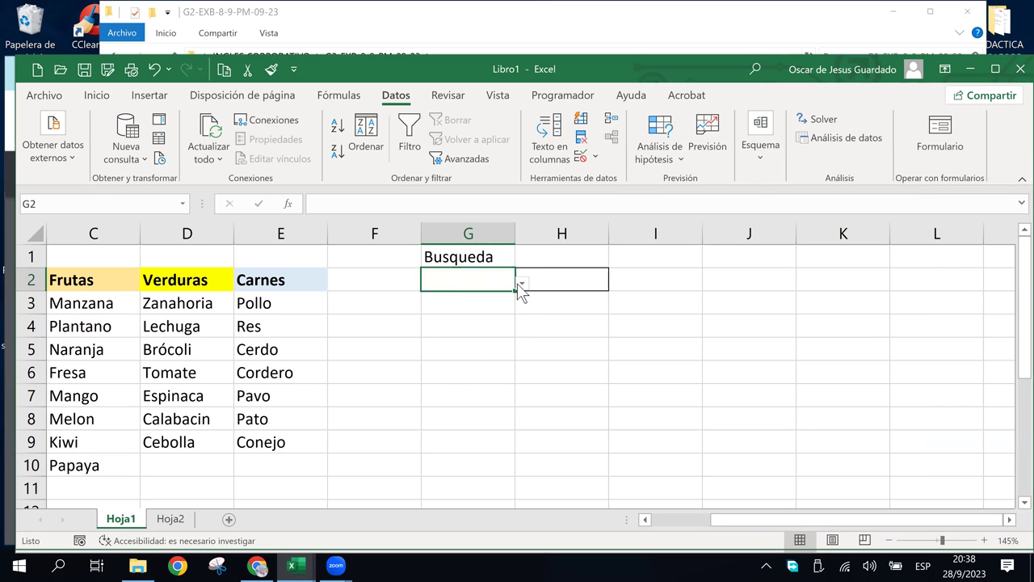
left_click(526, 282)
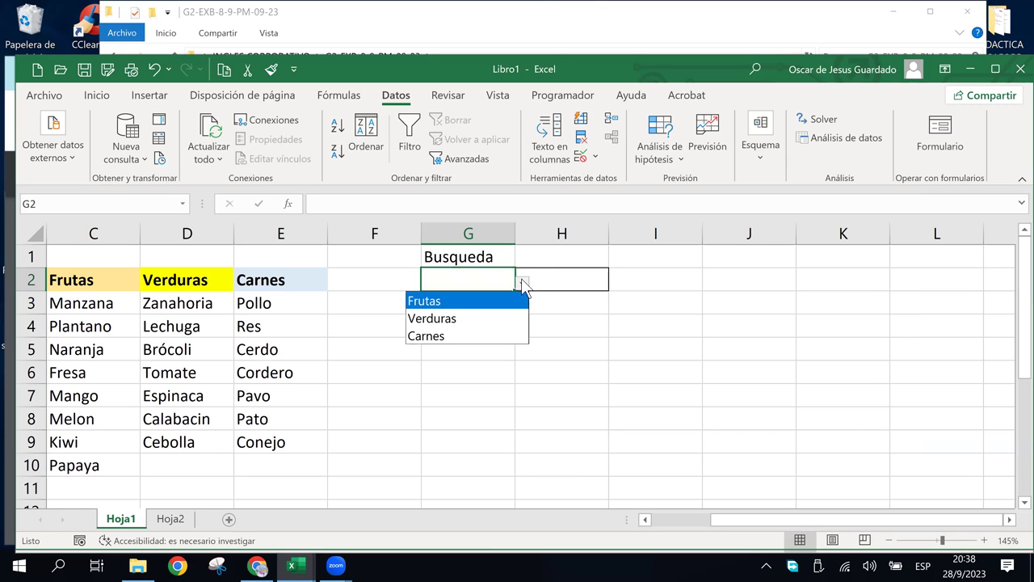
left_click(521, 279)
left_click(521, 284)
left_click(521, 284)
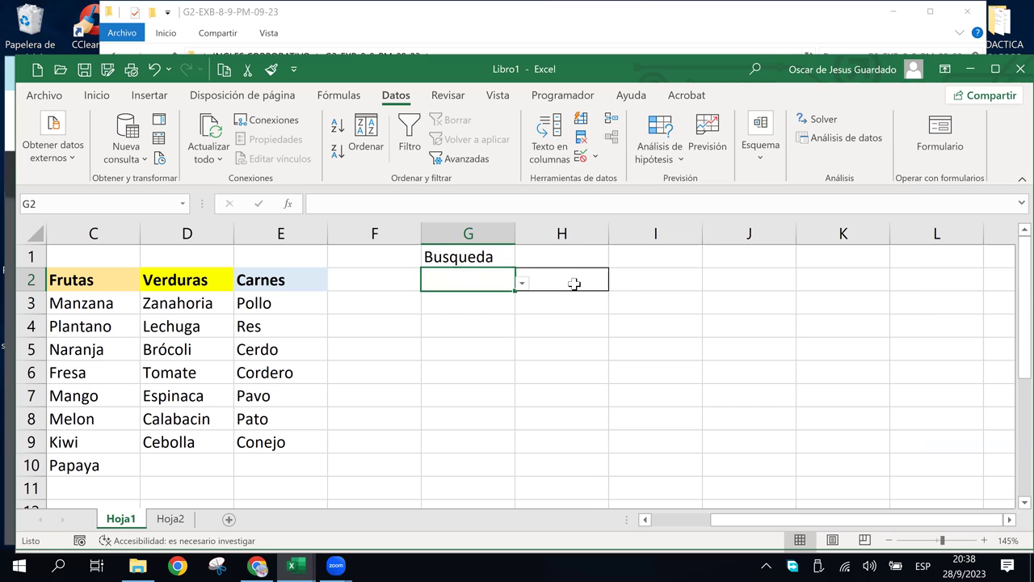
Clear all data validation from G2 and check the cell for a drop-down arrow
left_click(580, 157)
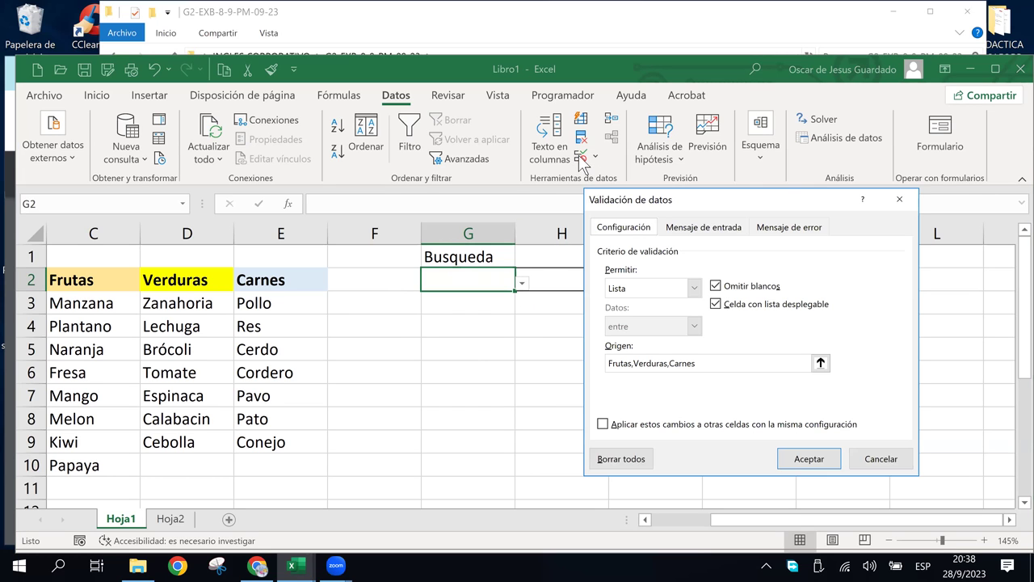
left_click(622, 461)
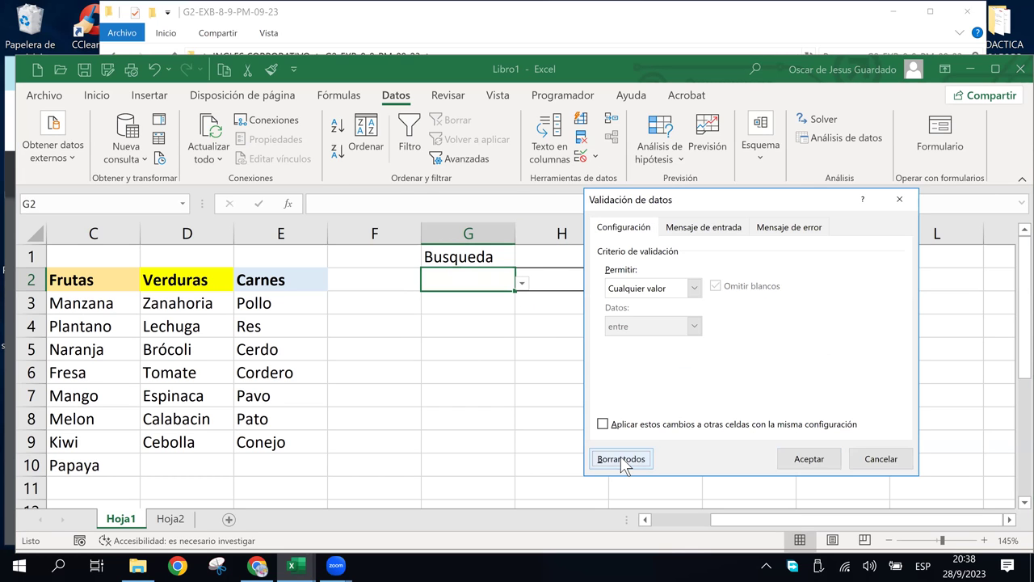
left_click(808, 459)
left_click(574, 349)
left_click(505, 282)
left_click(558, 288)
left_click(485, 279)
left_click(529, 284)
left_click(511, 282)
left_click(525, 283)
left_click(490, 275)
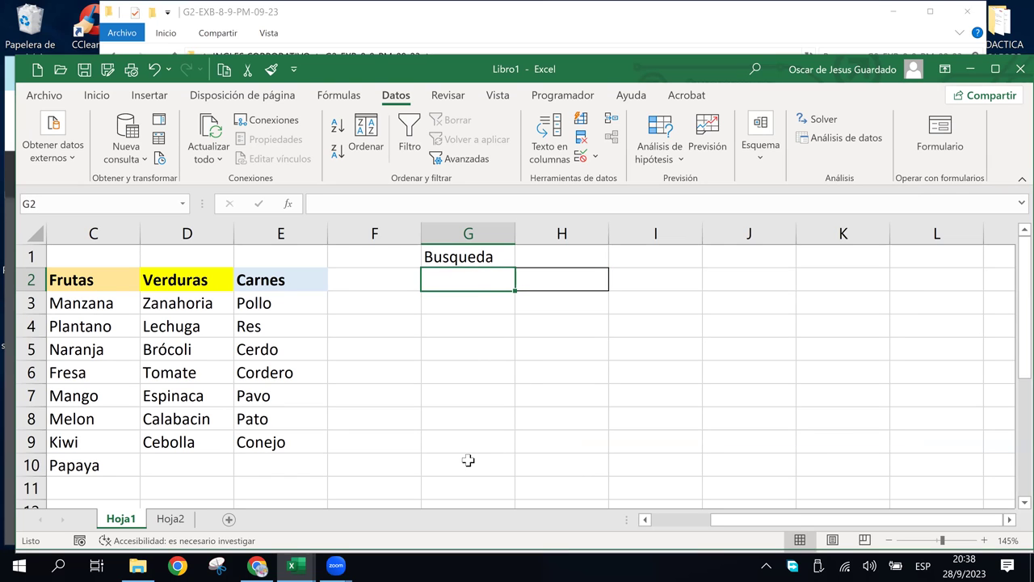
Add a Lista data validation to G2 with the heading cells C2:E2 as its source
left_click(580, 157)
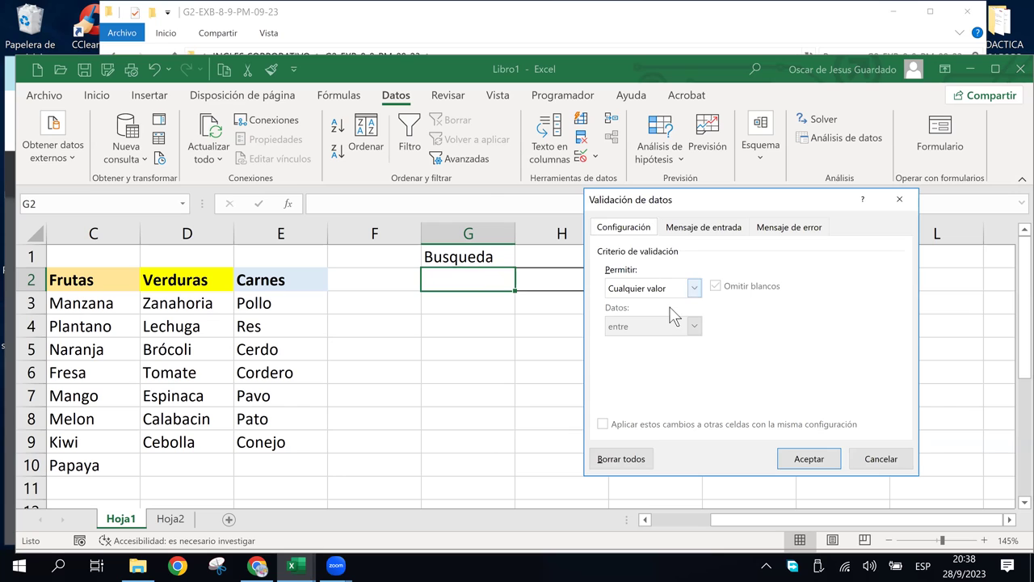
left_click(693, 288)
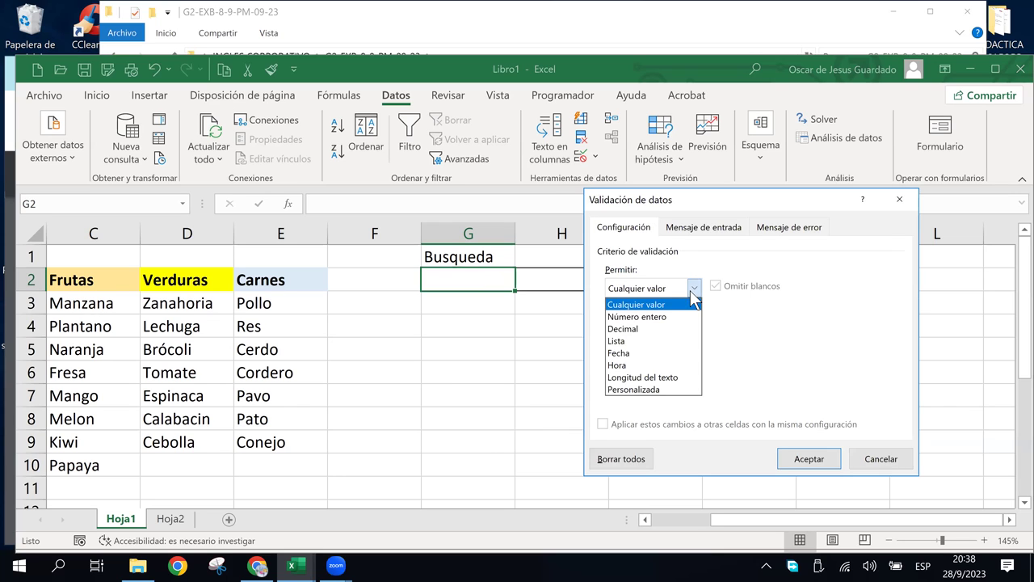
left_click(625, 340)
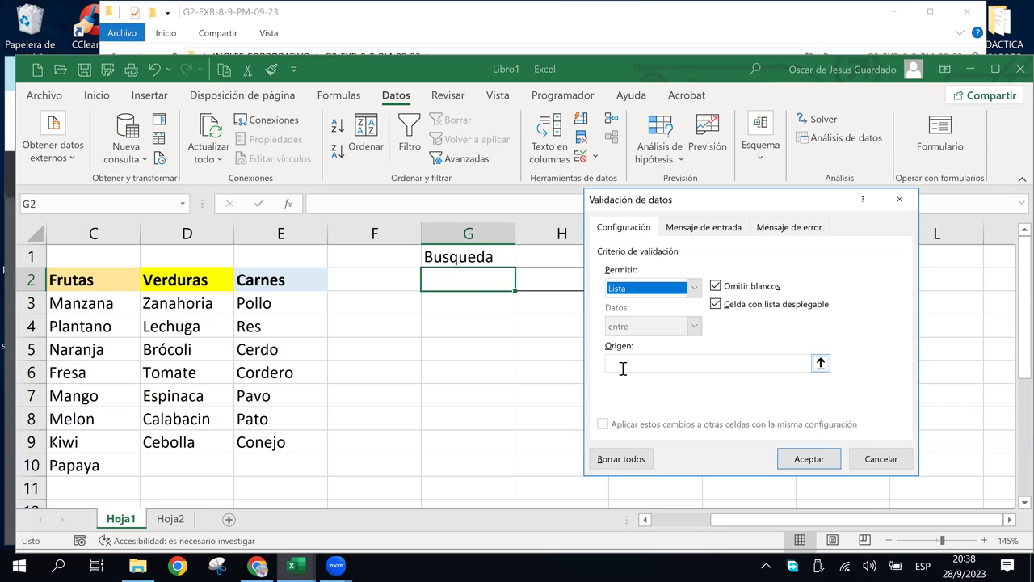
left_click(623, 364)
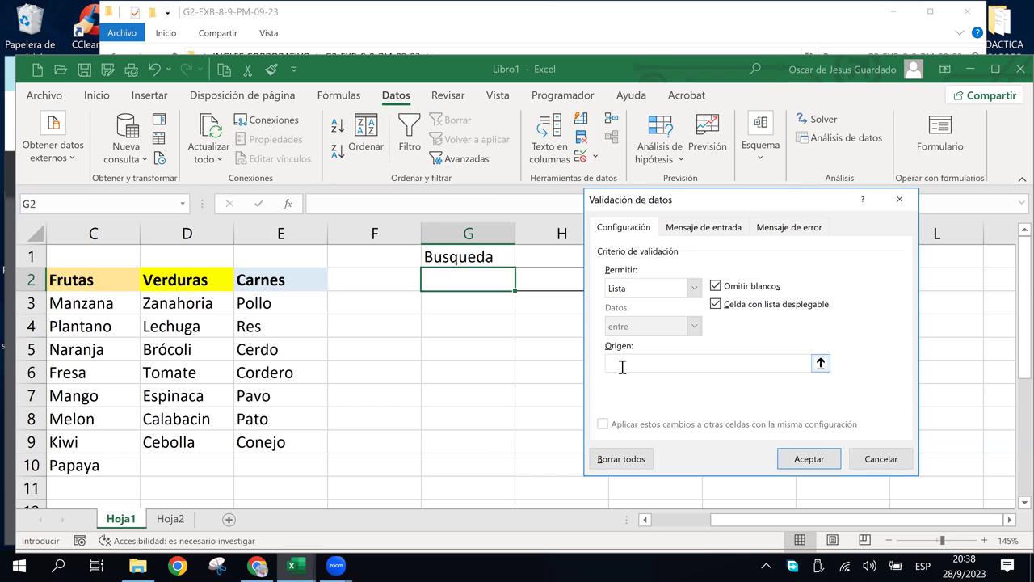
left_click(63, 282)
left_click_drag(115, 283, 272, 283)
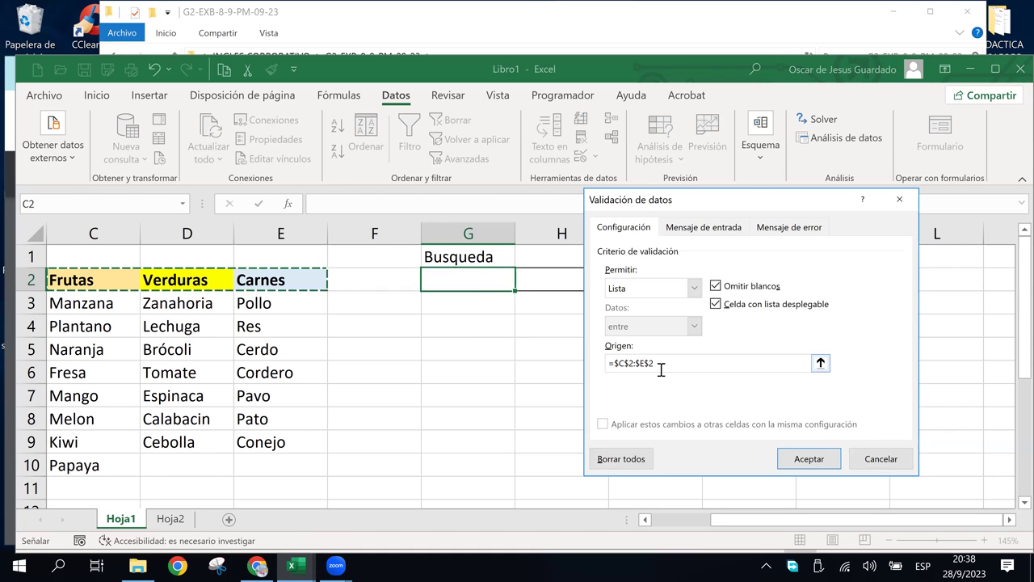
left_click(807, 461)
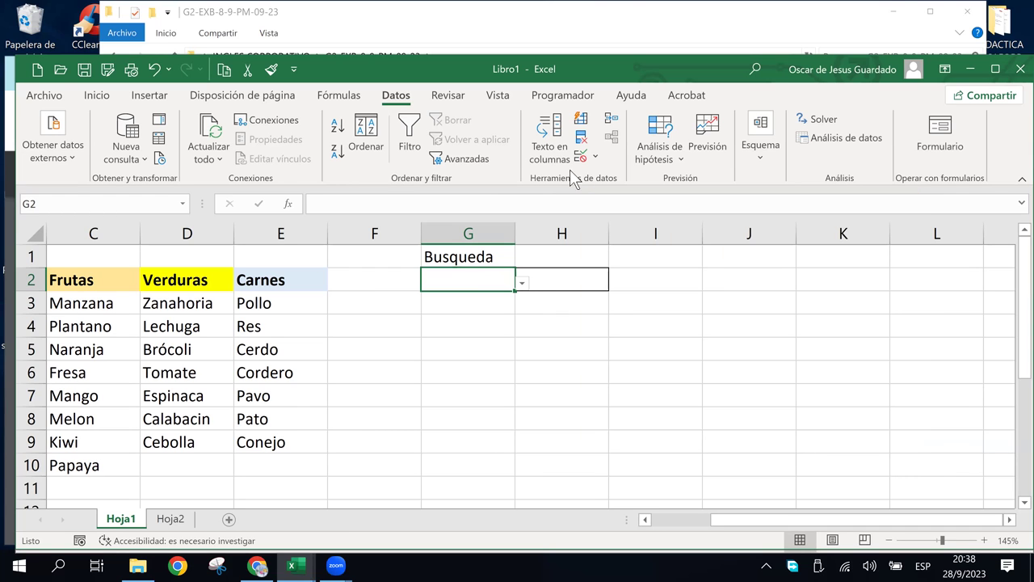
Check the options in G2's drop-down list based on the heading cells, without choosing any
left_click(523, 283)
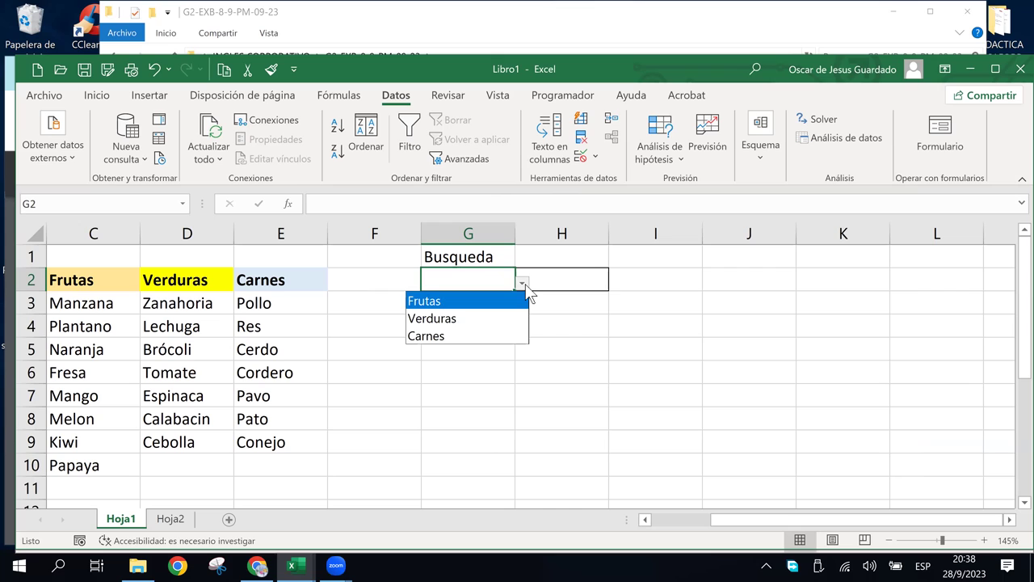
left_click(523, 283)
left_click(522, 283)
left_click(453, 374)
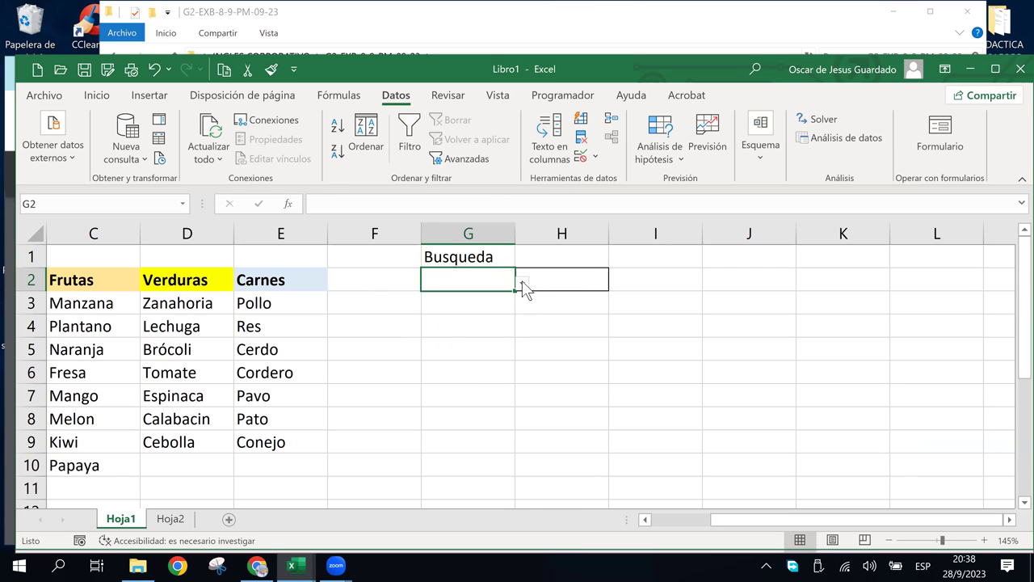
left_click(522, 283)
left_click(480, 392)
key("Down")
left_click(431, 392)
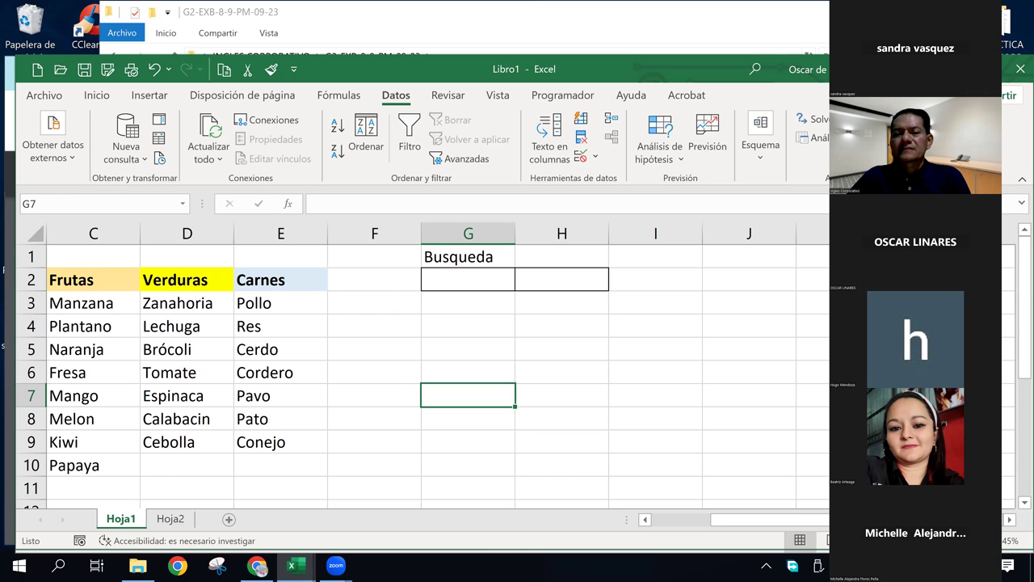
Remove the range-based data validation from G2
left_click(458, 281)
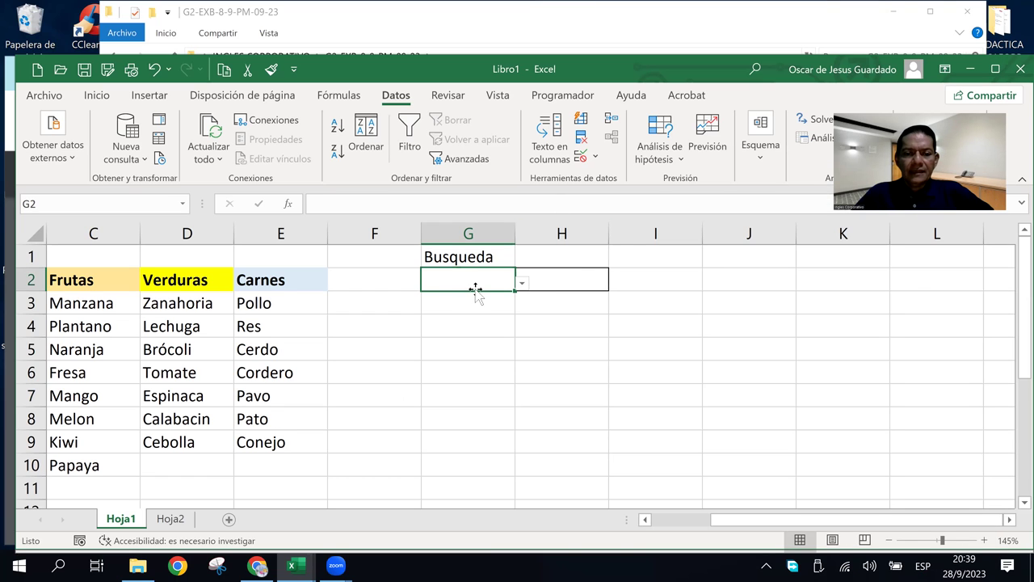
left_click(583, 160)
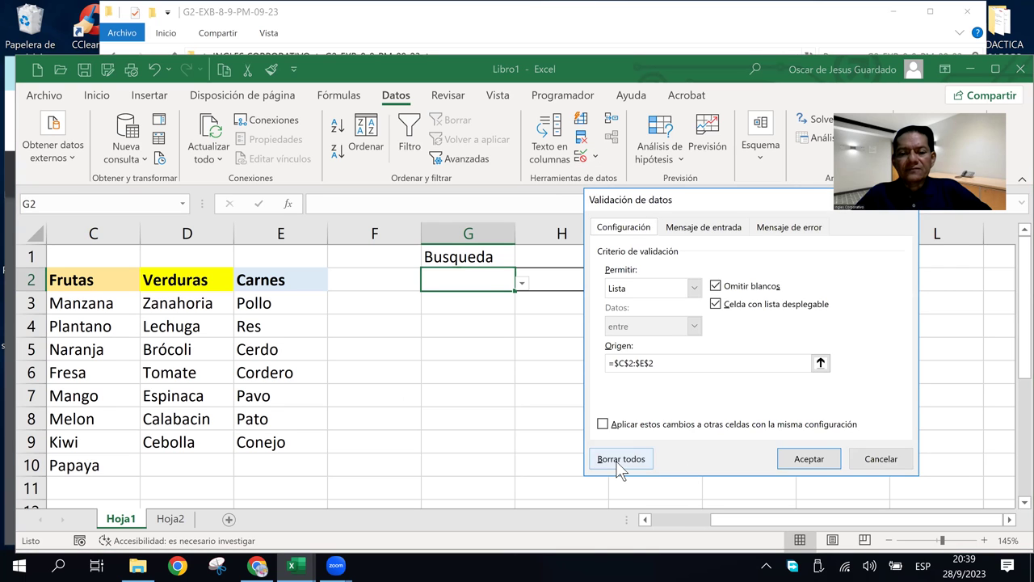
left_click(621, 459)
left_click(799, 466)
left_click(566, 349)
left_click(457, 281)
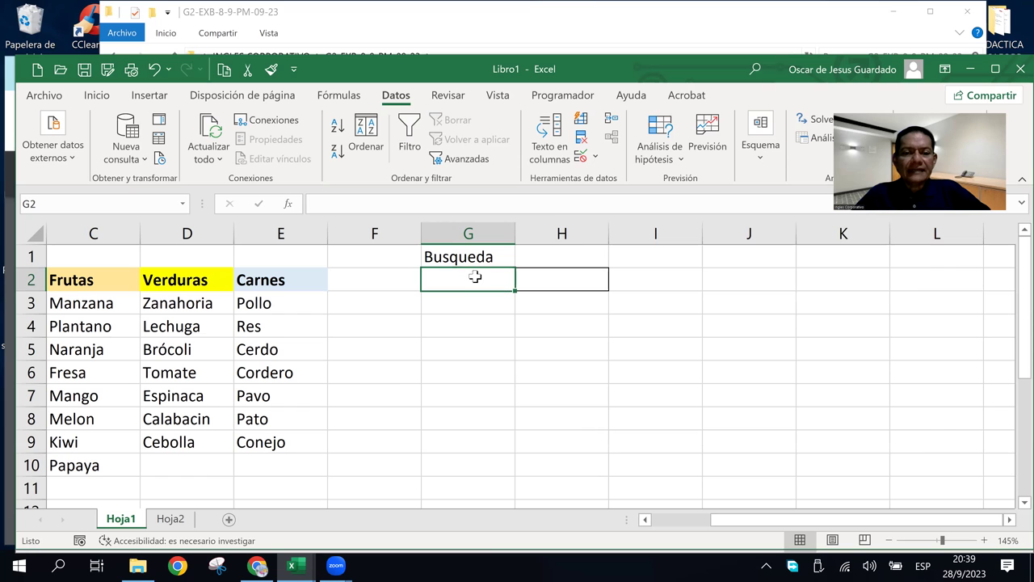
Set up a Lista validation for G2 using the headings Frutas, Verduras and Carnes in C2:E2 as source
left_click(582, 159)
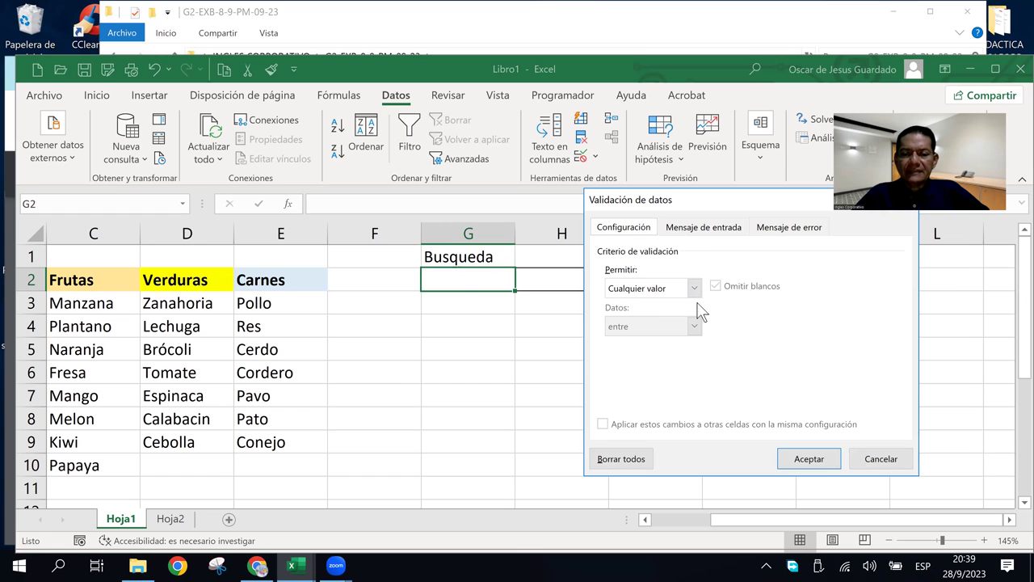
left_click(694, 288)
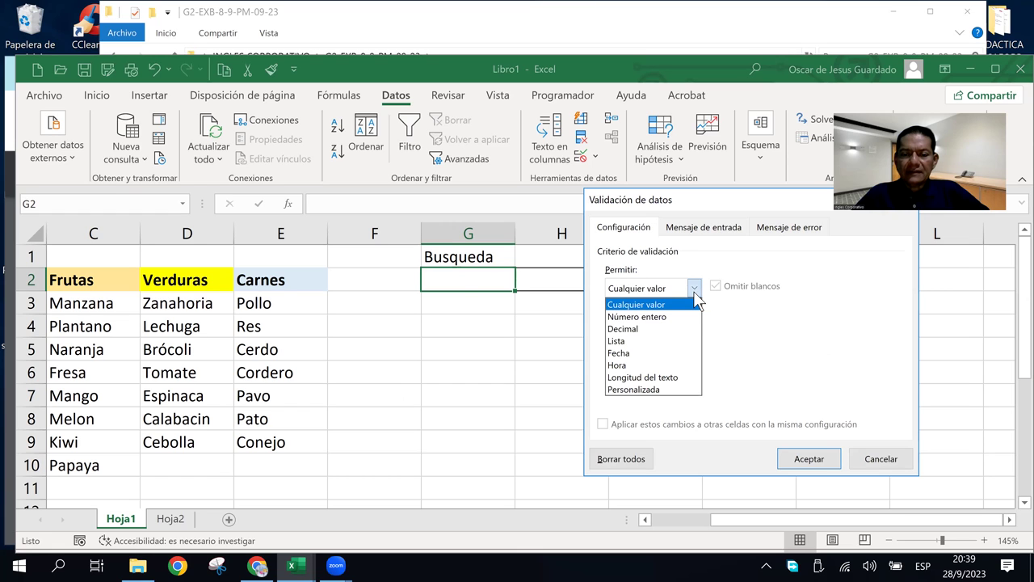
left_click(633, 342)
left_click(624, 363)
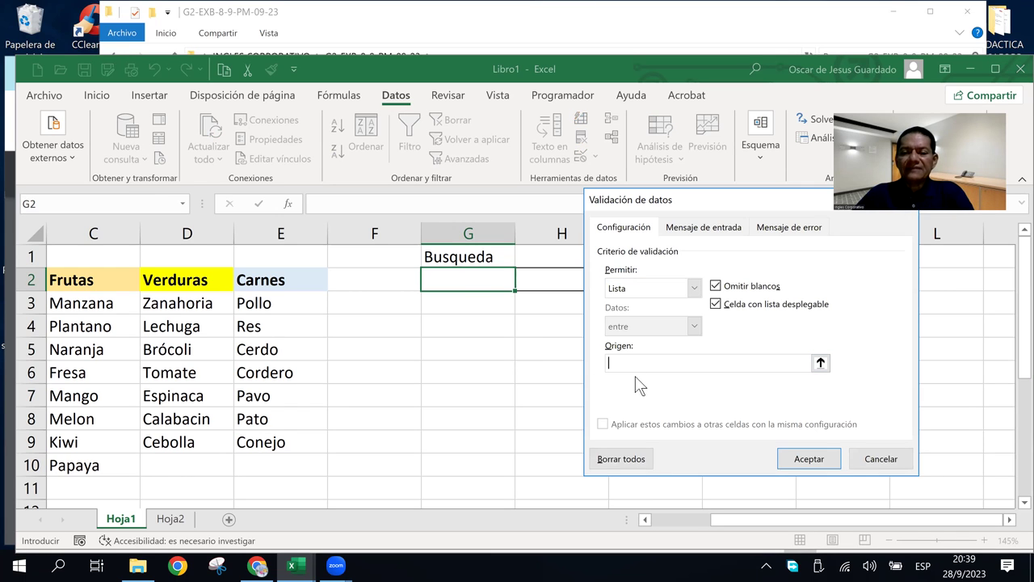
left_click(71, 278)
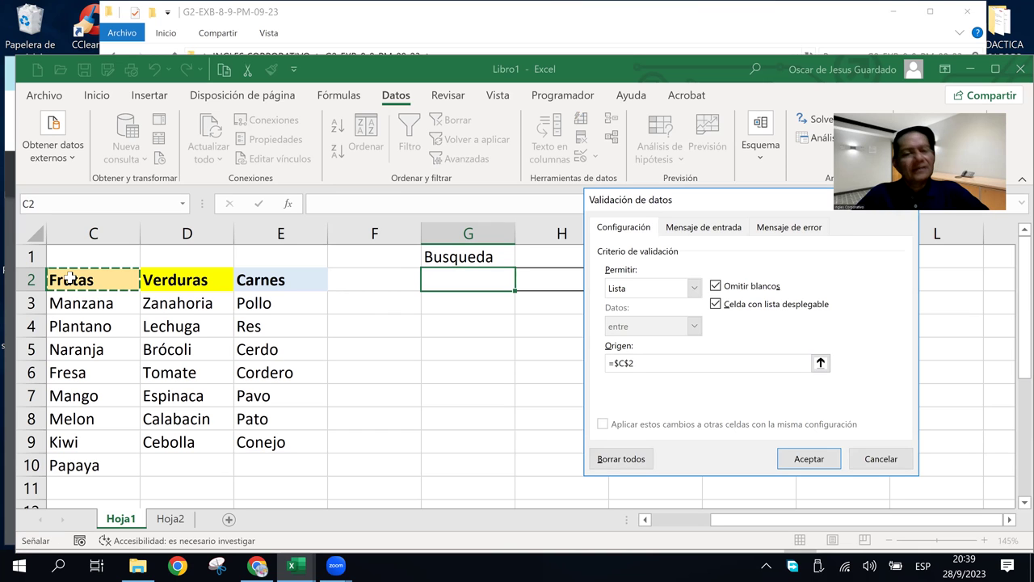
left_click_drag(71, 278, 244, 279)
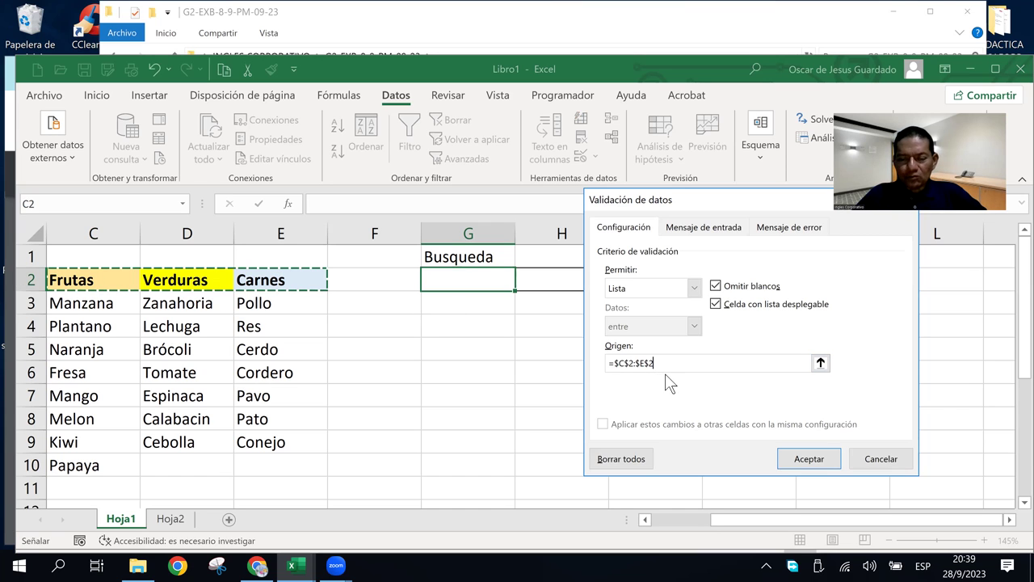
Empty the validation source, reselect the range C2:E2 for it, and apply the list to G2
left_click(646, 365)
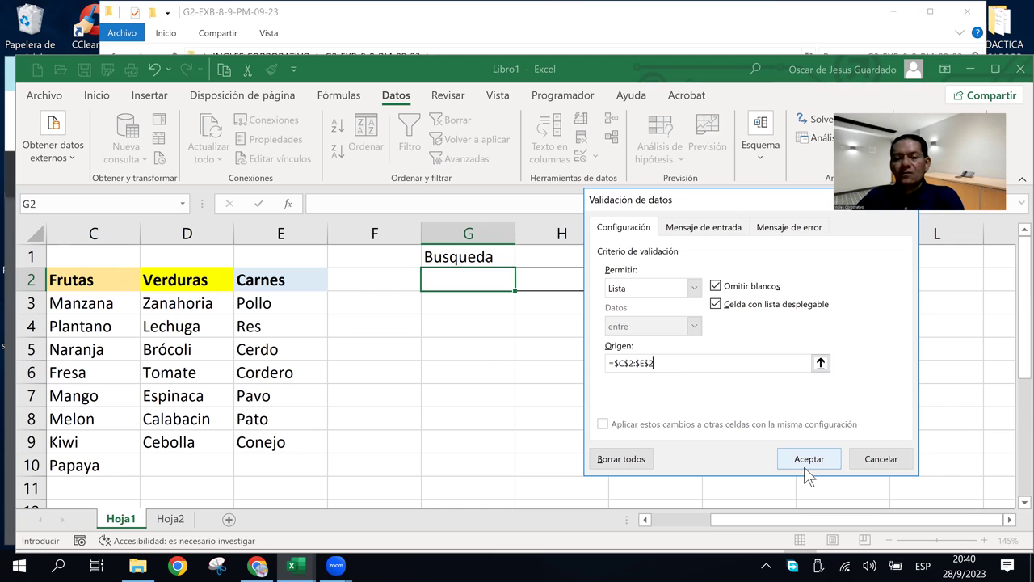
key("BackSpace")
key("BackSpace")
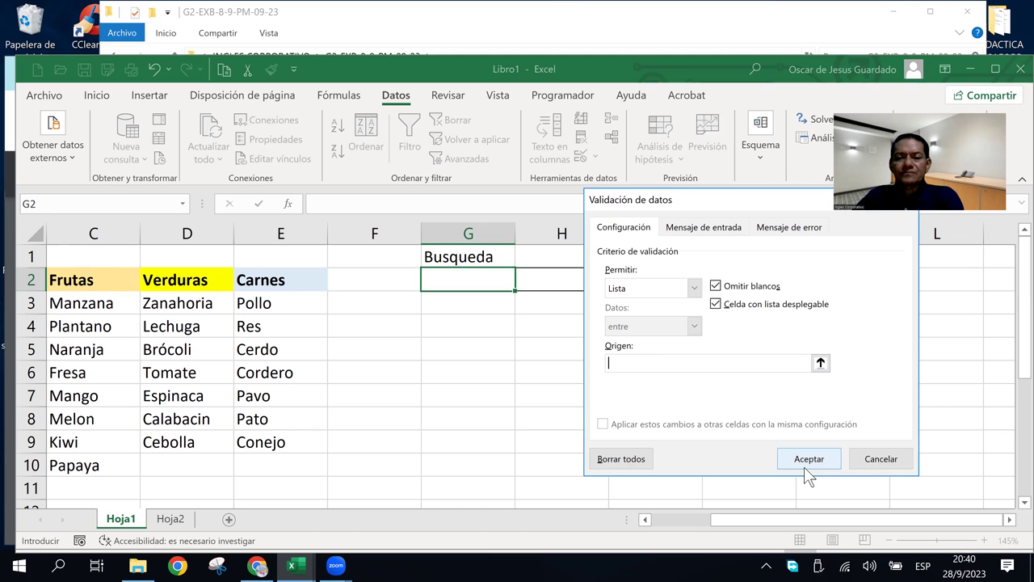
left_click_drag(78, 279, 254, 280)
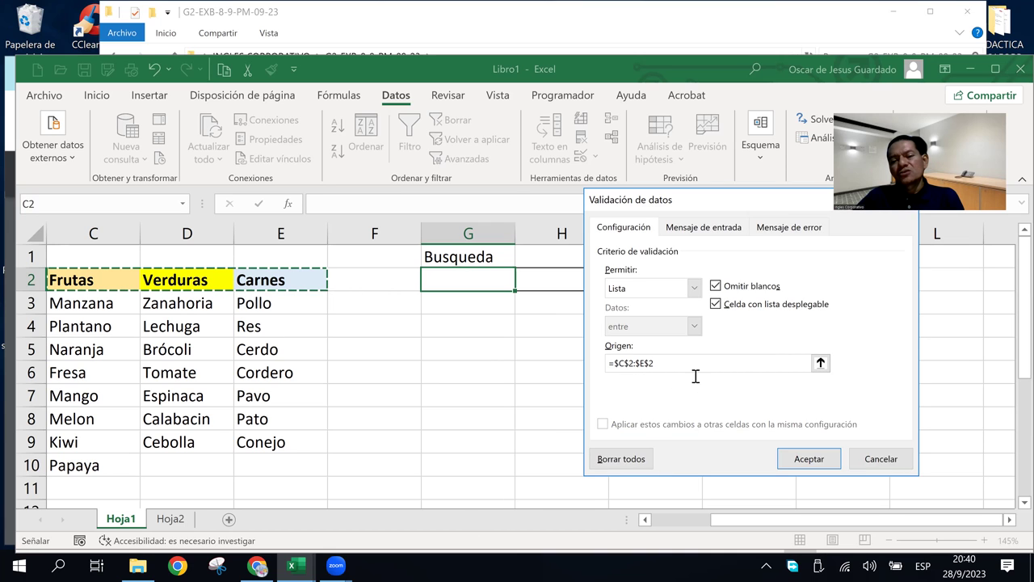
left_click(798, 460)
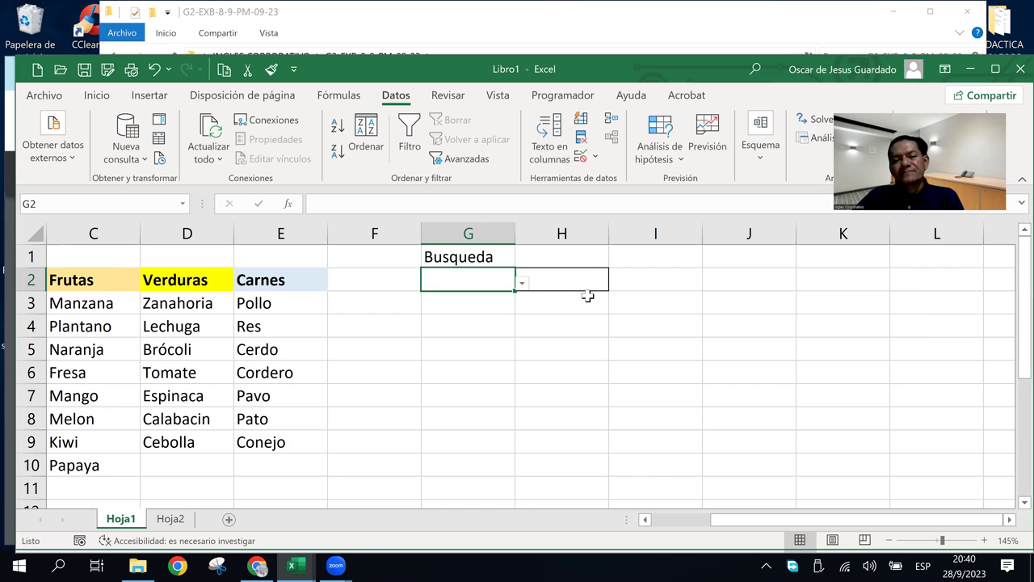
left_click(524, 286)
left_click(522, 288)
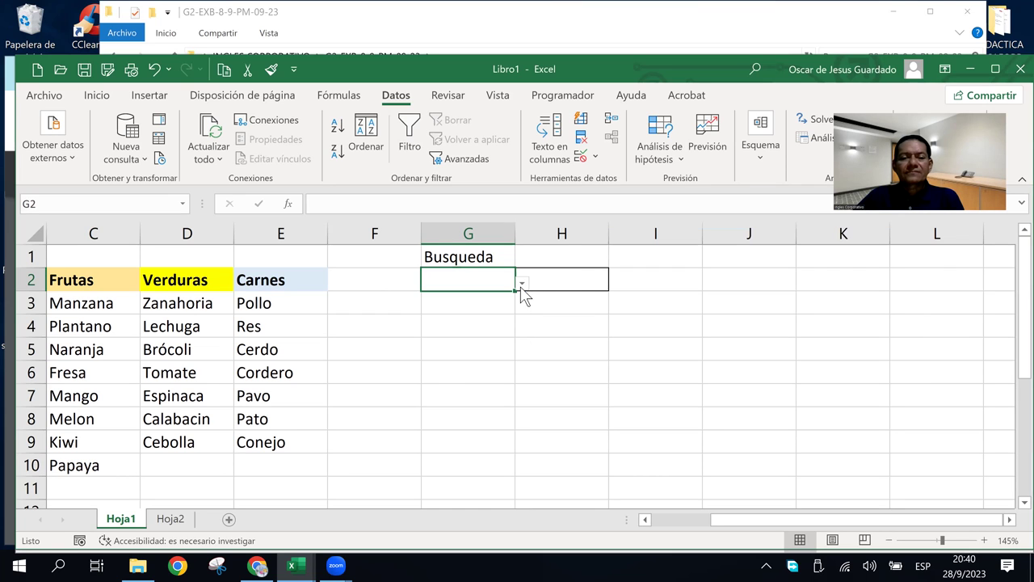
Review the category options offered in G2's drop-down list and leave the cell empty
left_click(522, 285)
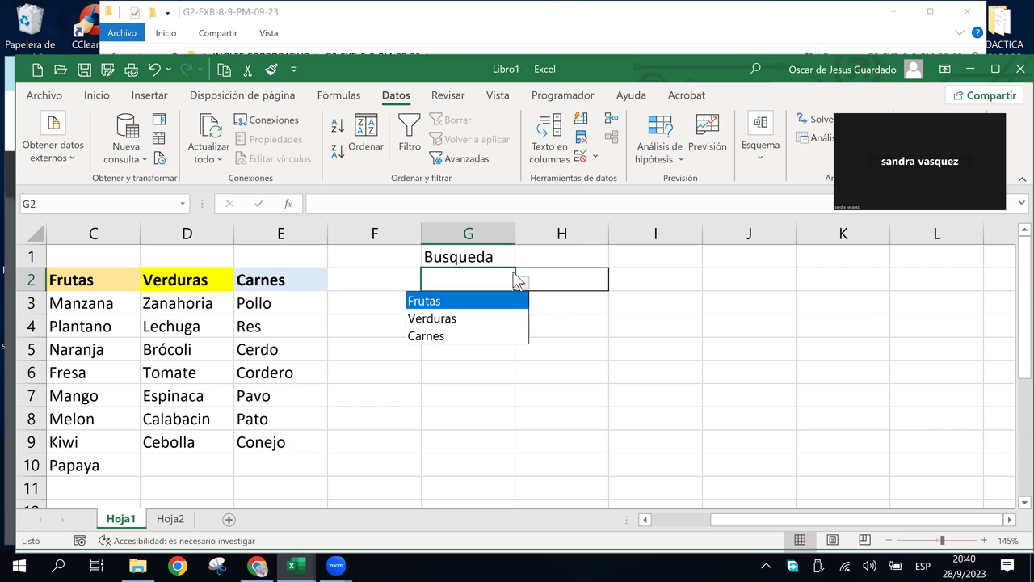
left_click(546, 270)
left_click(559, 275)
left_click(568, 368)
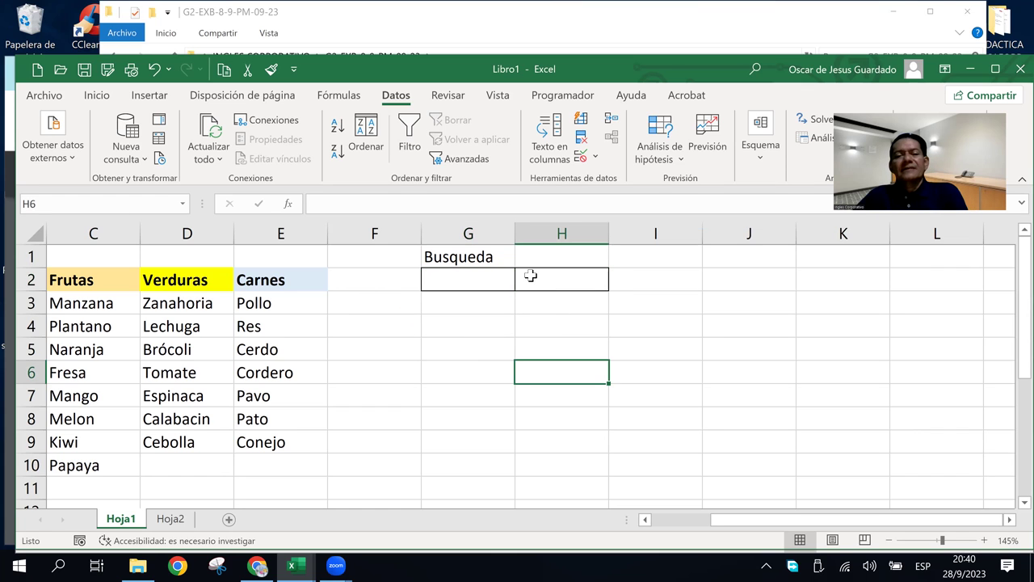
Choose Frutas from G2's drop-down list and highlight fruit items C3:C7 to illustrate the matching entries
left_click(480, 275)
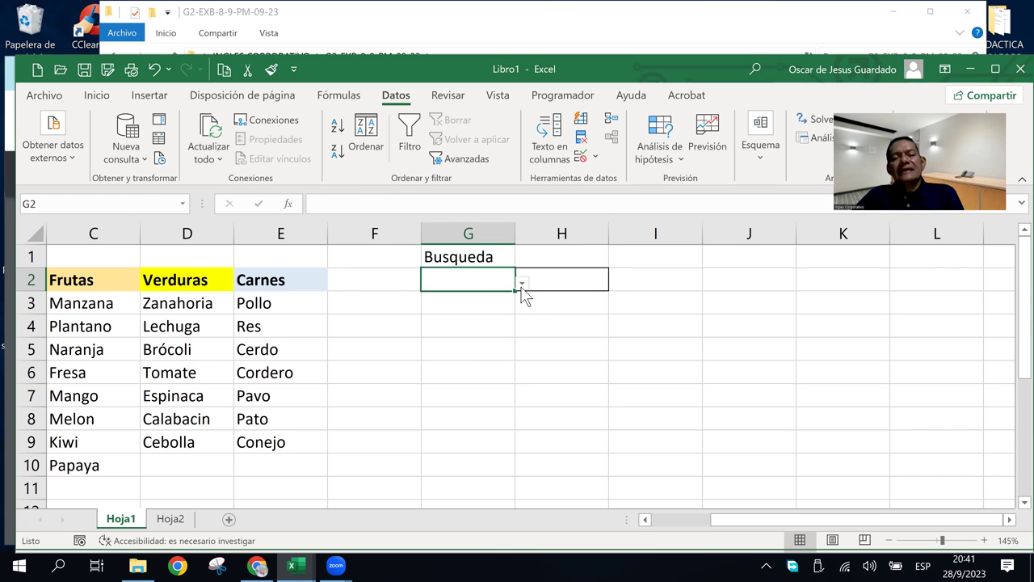
left_click(523, 283)
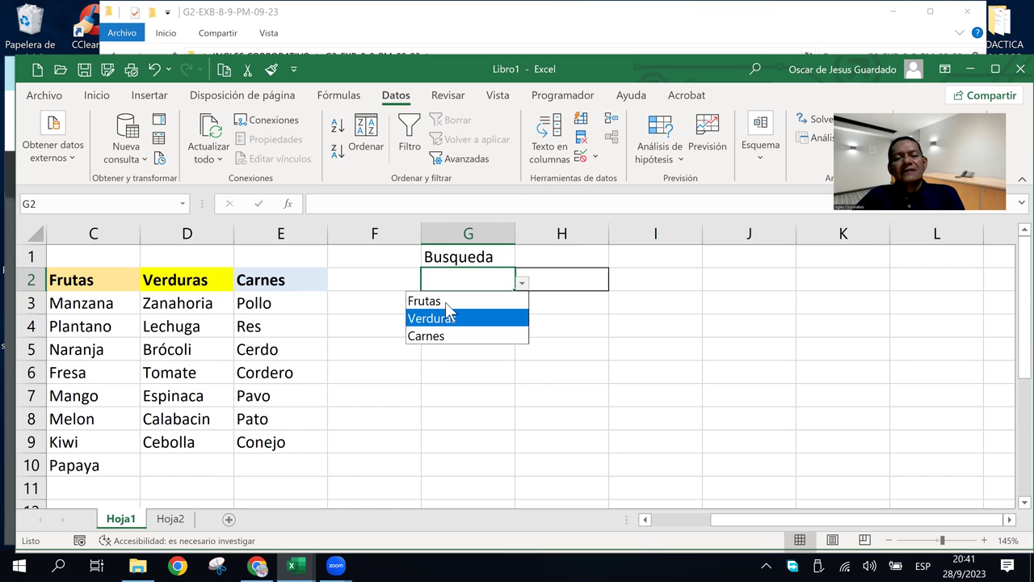
key("Escape")
left_click(570, 279)
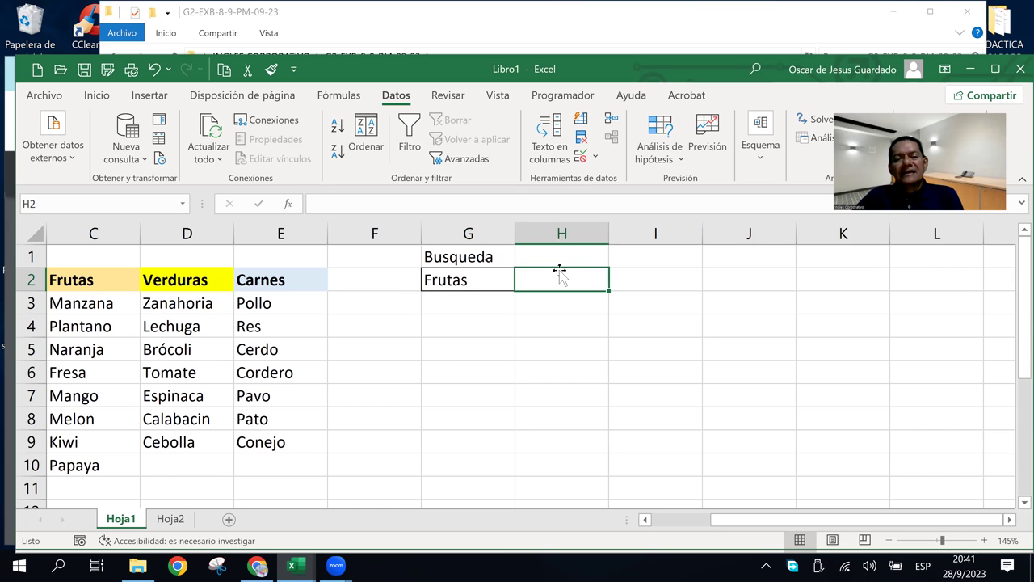
left_click(540, 300)
left_click(563, 274)
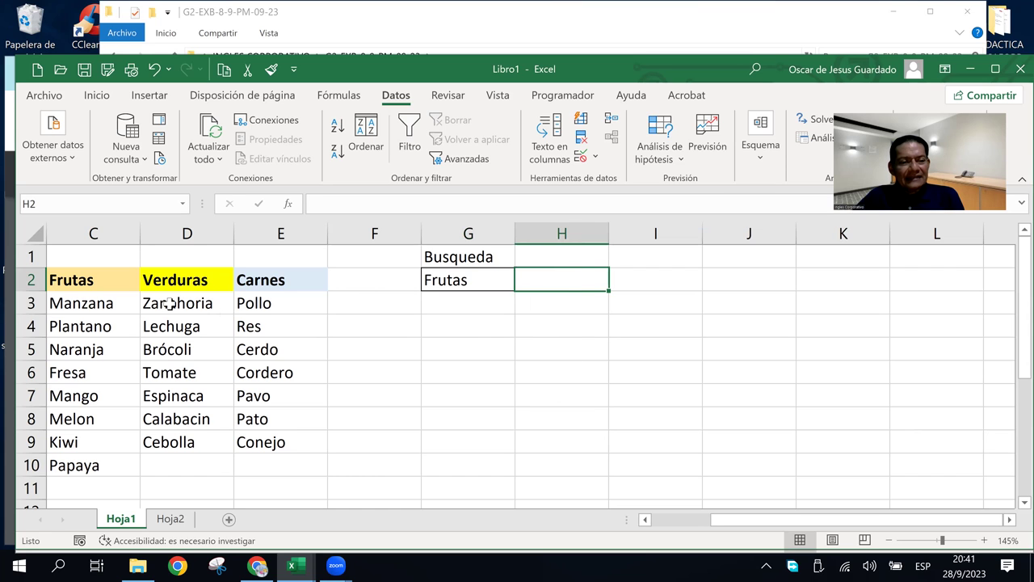
left_click_drag(68, 298, 89, 396)
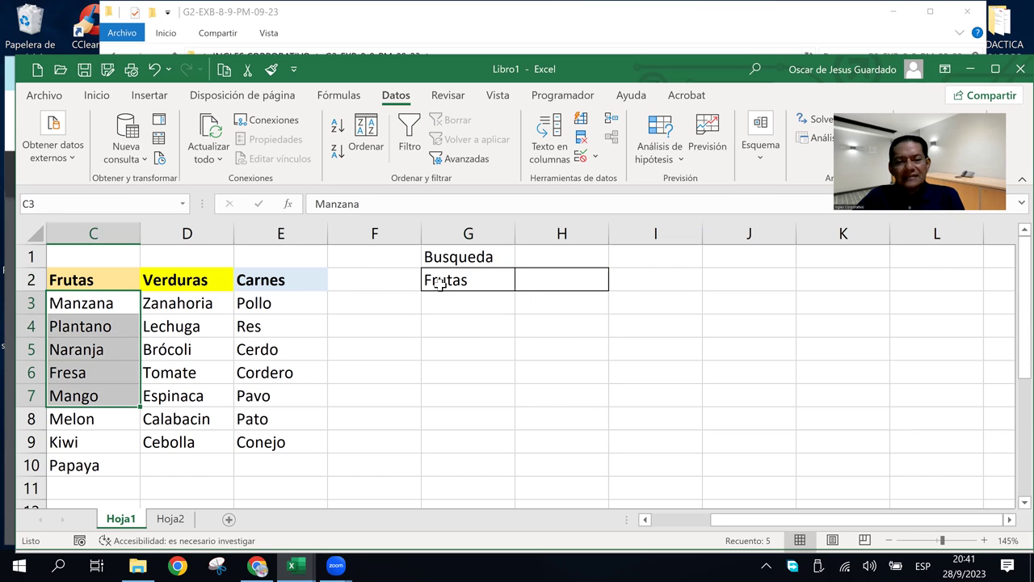
Switch G2 to Verduras from its drop-down list and highlight the vegetable items in column D
left_click(491, 278)
left_click(522, 282)
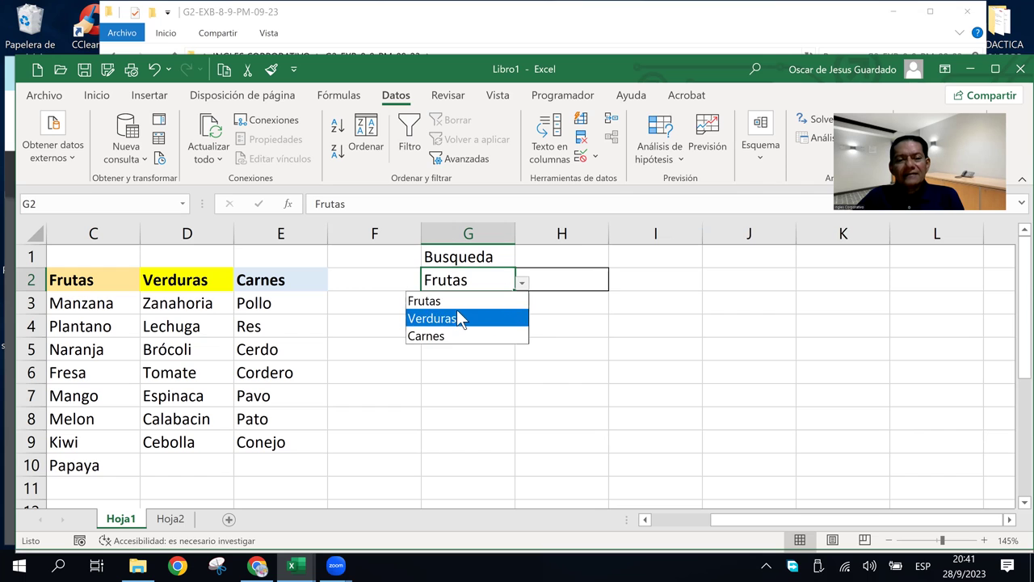
left_click(456, 311)
left_click_drag(175, 302, 185, 465)
left_click(562, 285)
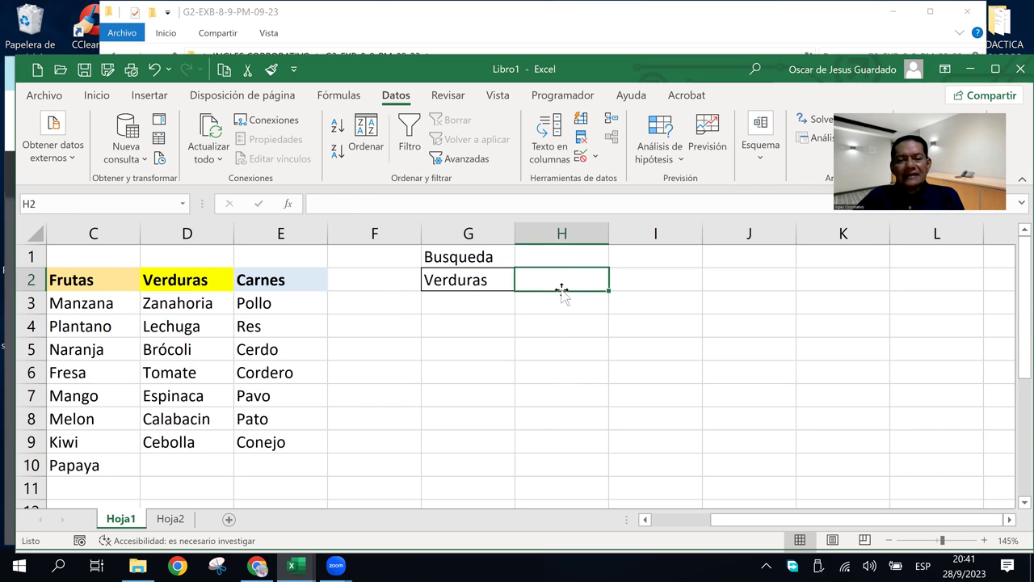
Choose Carnes from the drop-down list in G2 under Busqueda
left_click(476, 279)
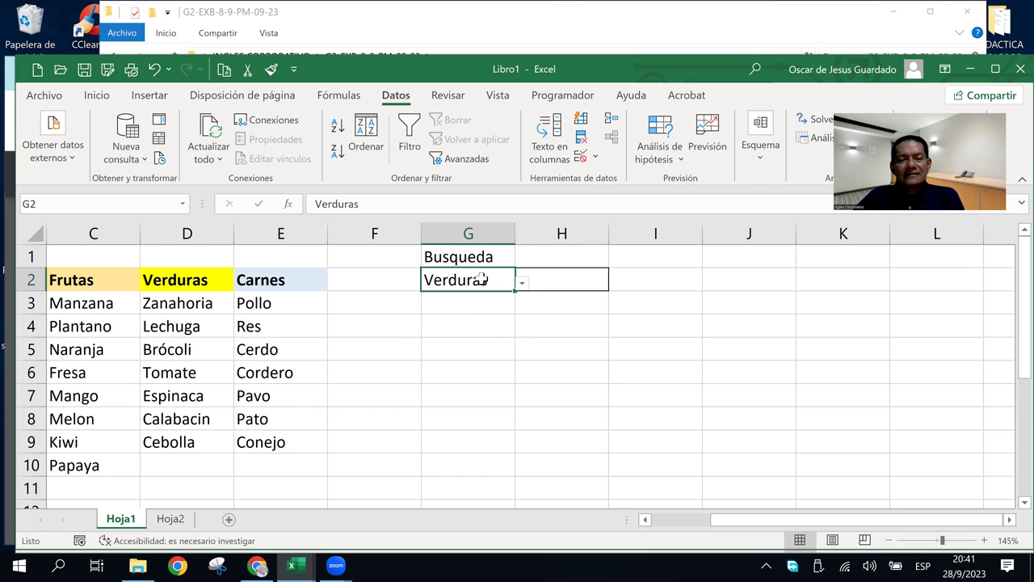
left_click(522, 283)
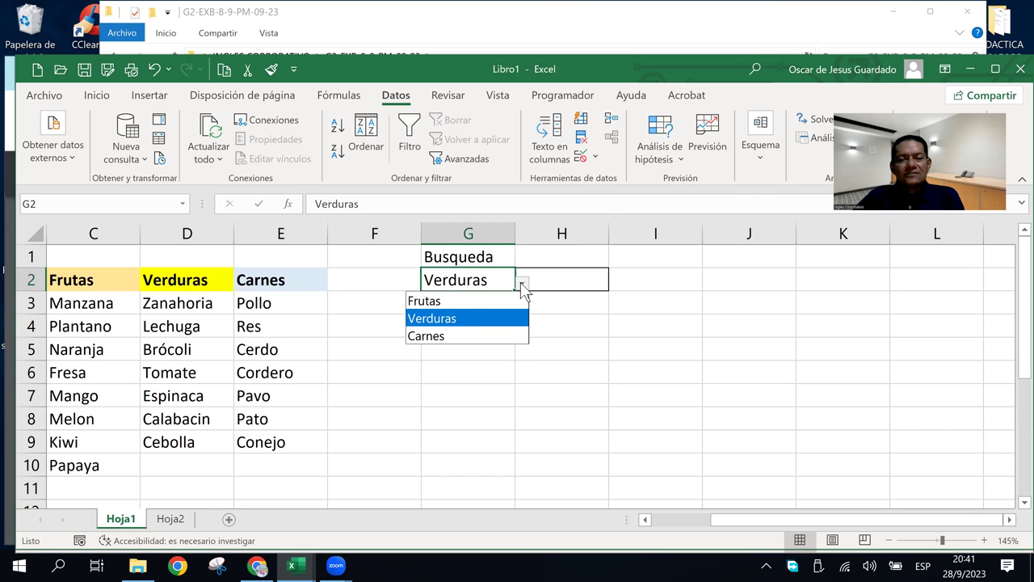
left_click(457, 333)
left_click(568, 287)
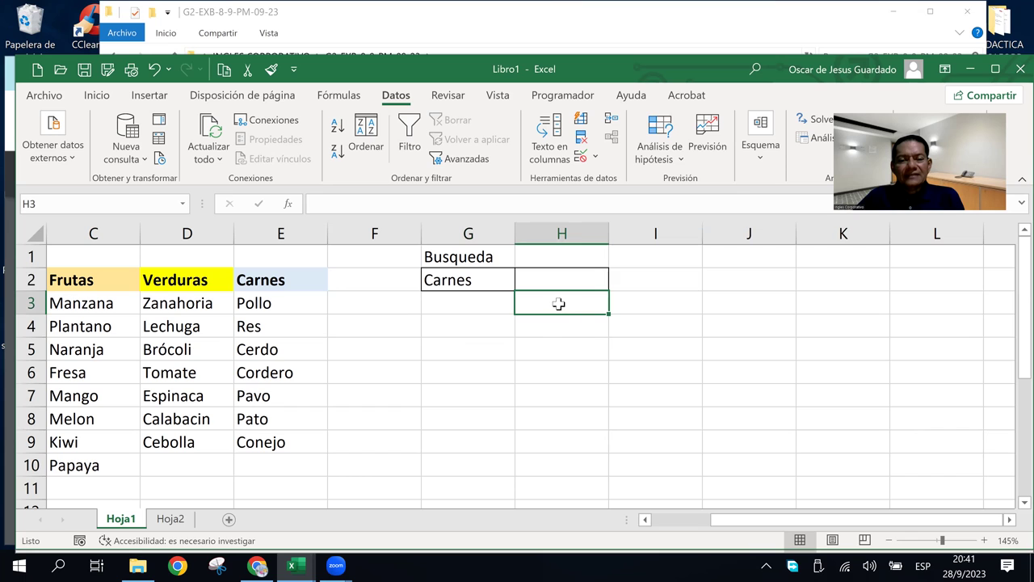
left_click(563, 338)
left_click(542, 281)
left_click(457, 279)
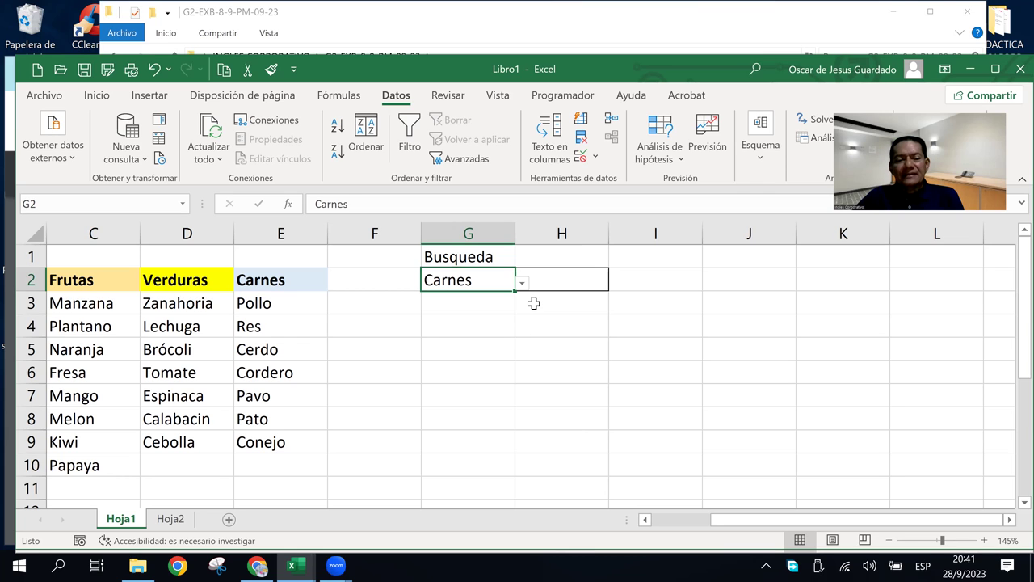
left_click(591, 285)
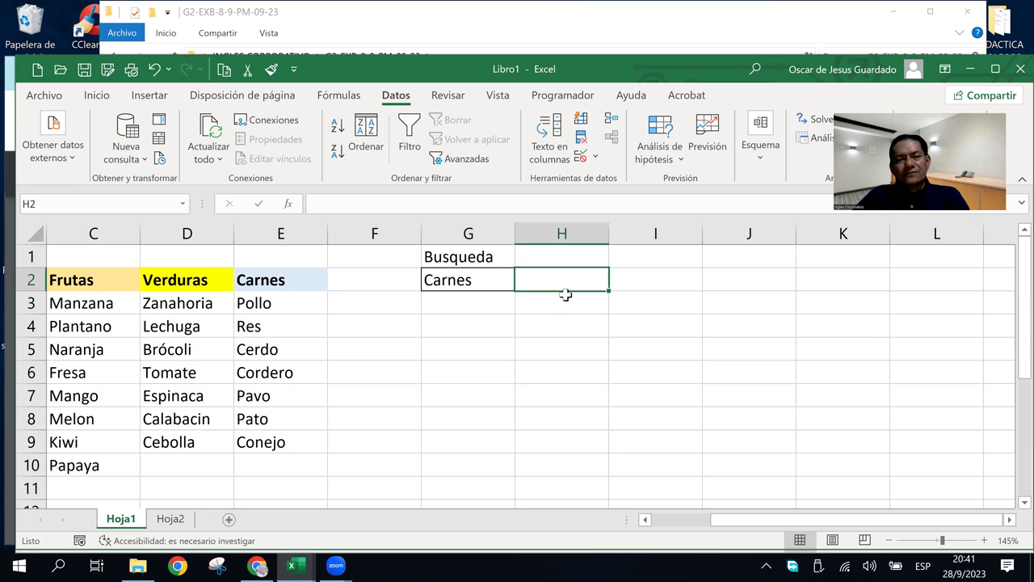
left_click_drag(84, 304, 71, 475)
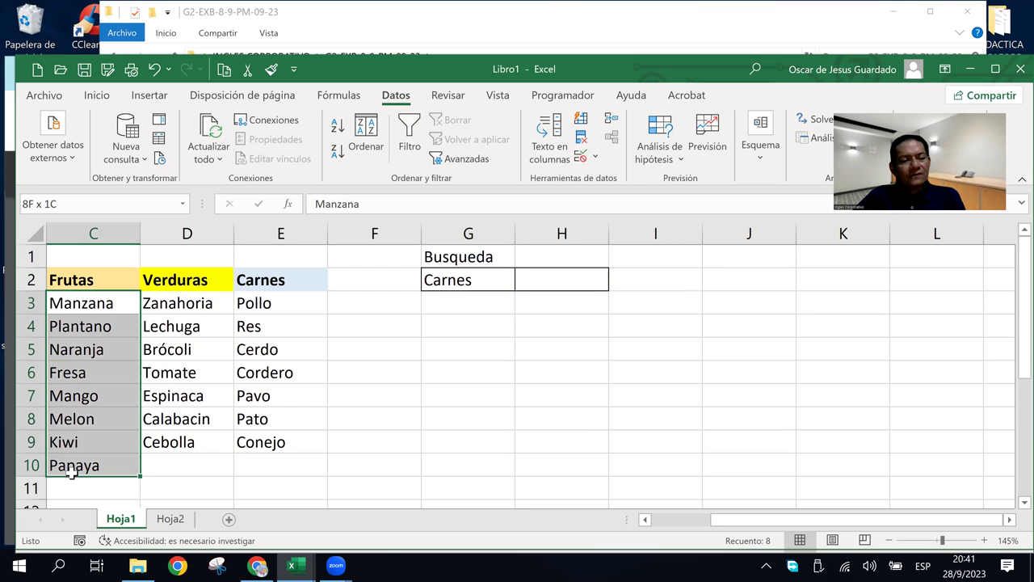
left_click(333, 353)
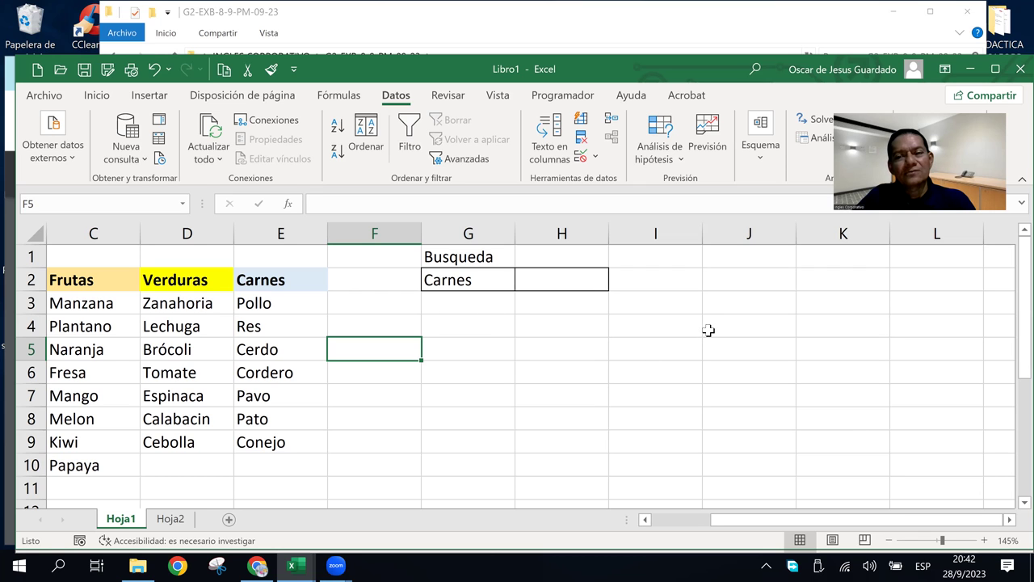
left_click(875, 564)
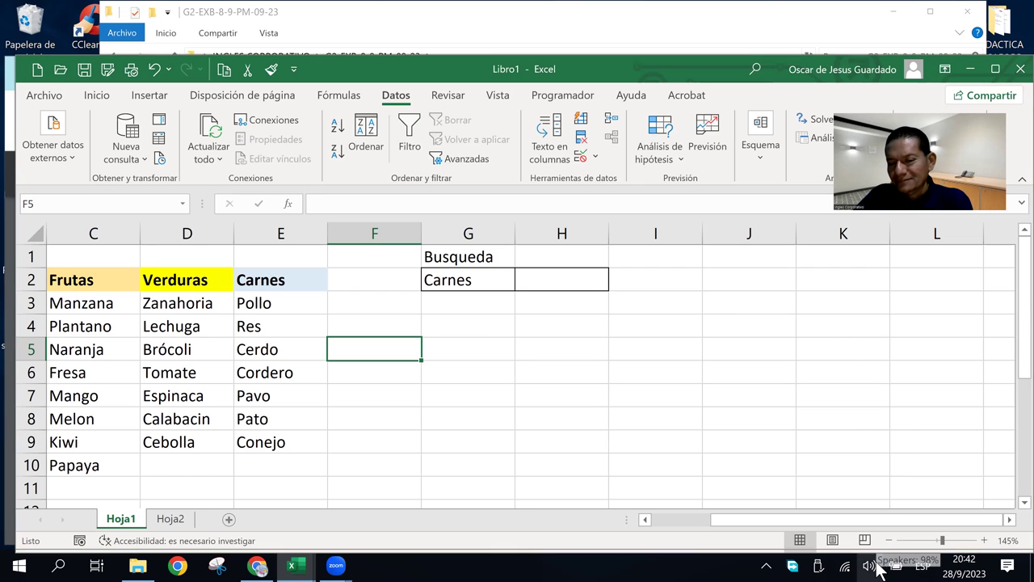
left_click(271, 324)
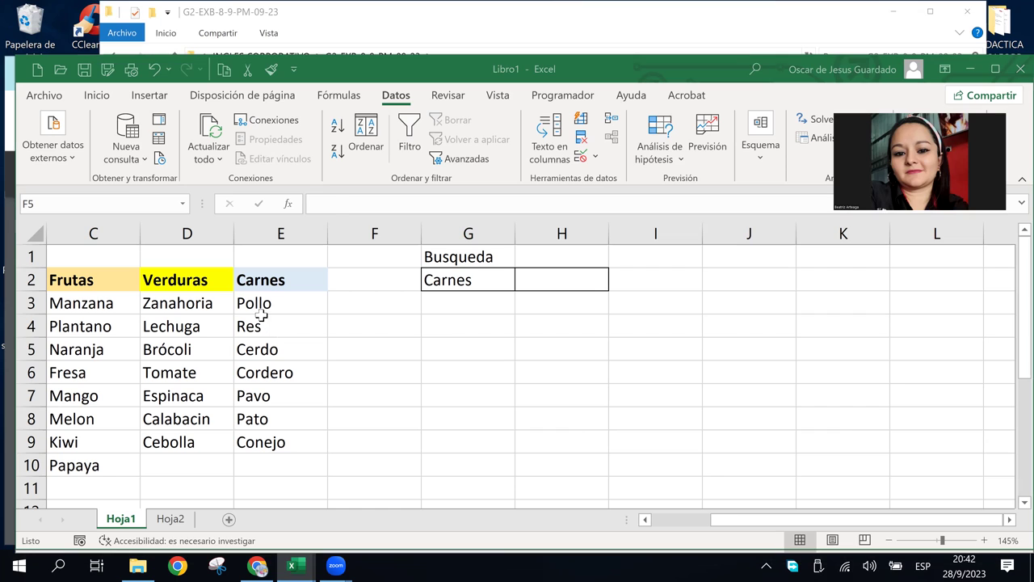
left_click(266, 302)
left_click(260, 280)
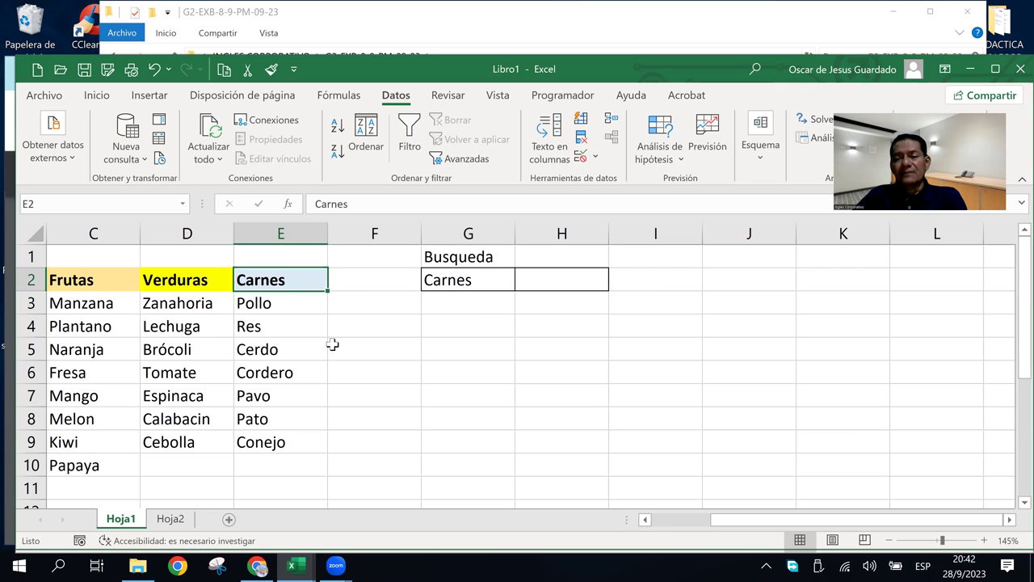
left_click(552, 284)
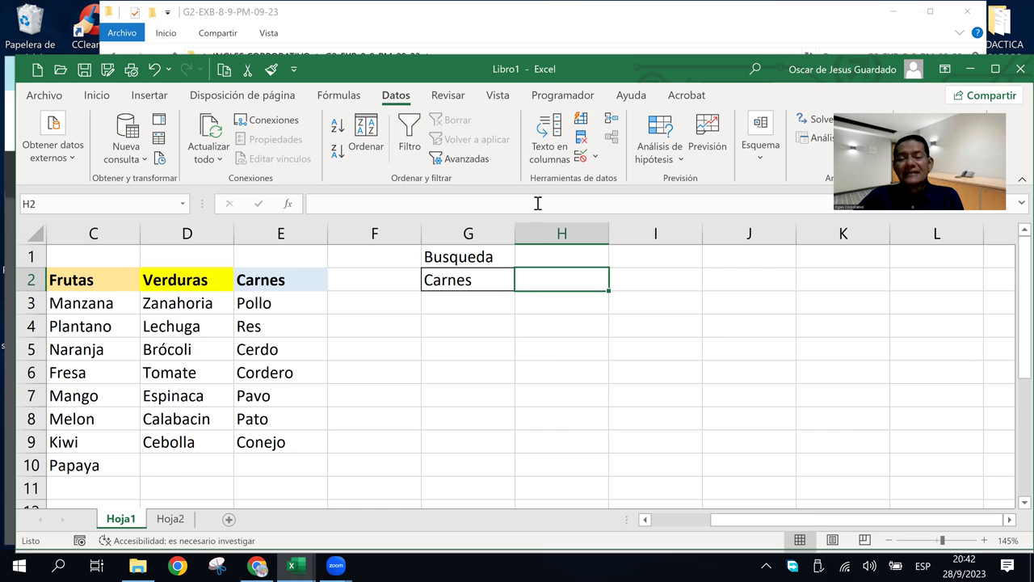
left_click(264, 308)
left_click(275, 350)
left_click(277, 318)
left_click(278, 421)
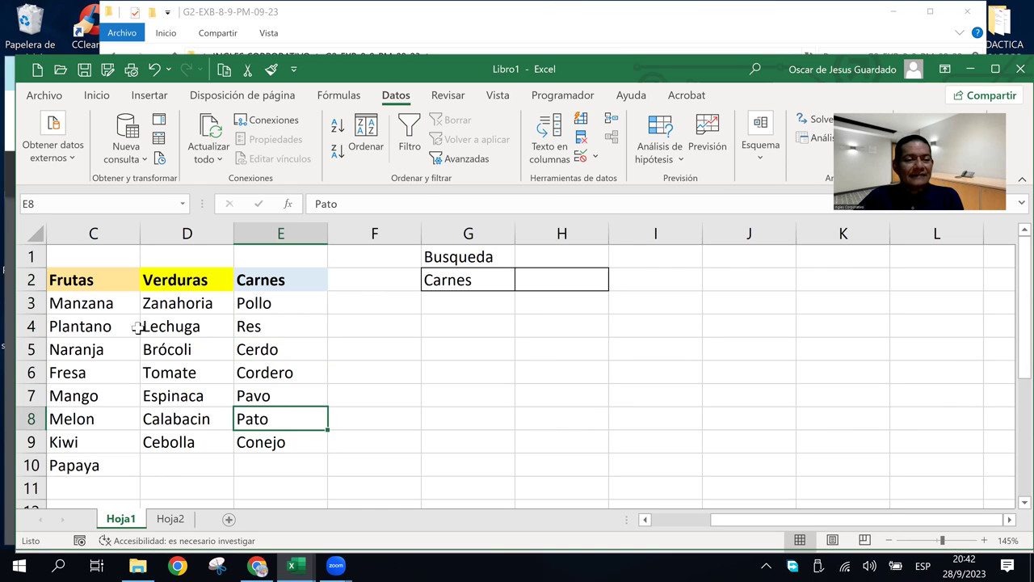
Highlight the item lists C3:C10, D3:D9 and E3:E9 in turn to review each category's range
left_click_drag(94, 305, 81, 467)
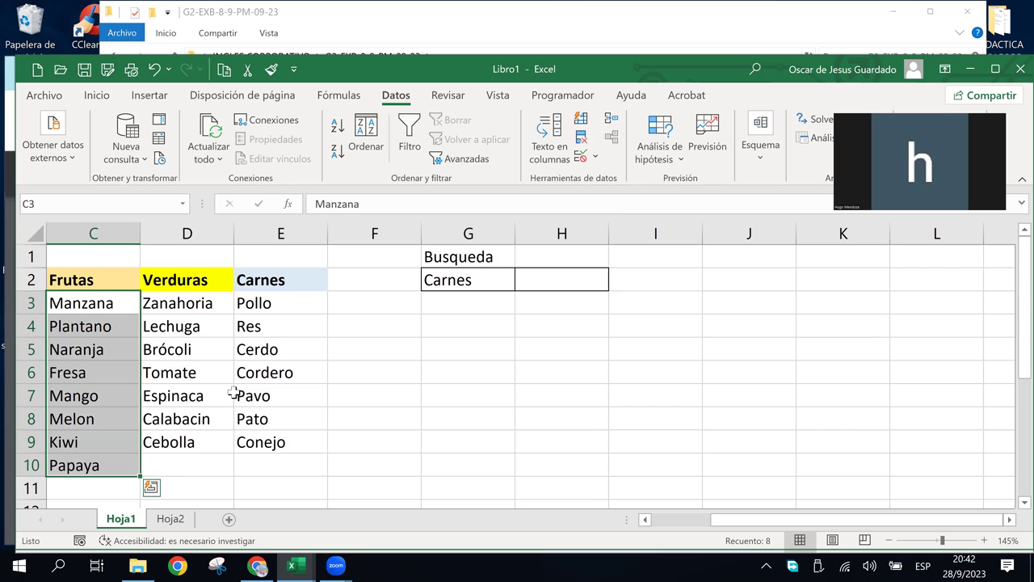
left_click(166, 304)
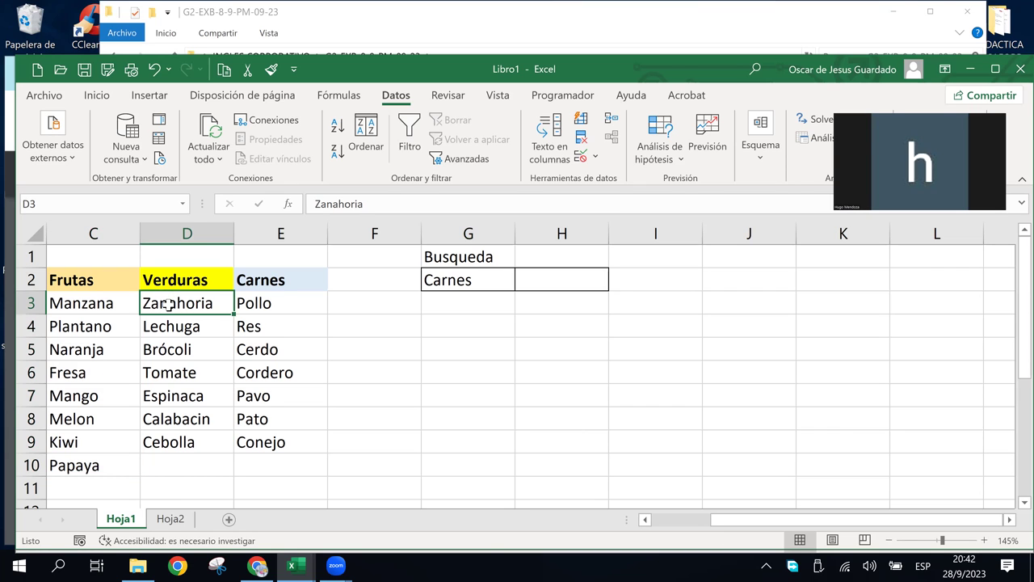
left_click_drag(166, 305, 153, 432)
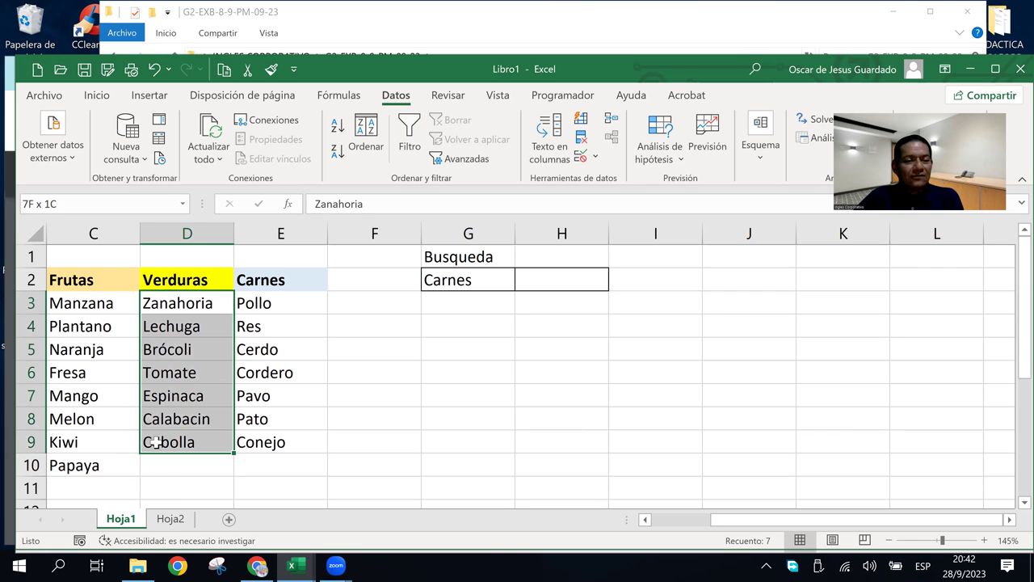
left_click(243, 301)
left_click_drag(257, 305, 250, 446)
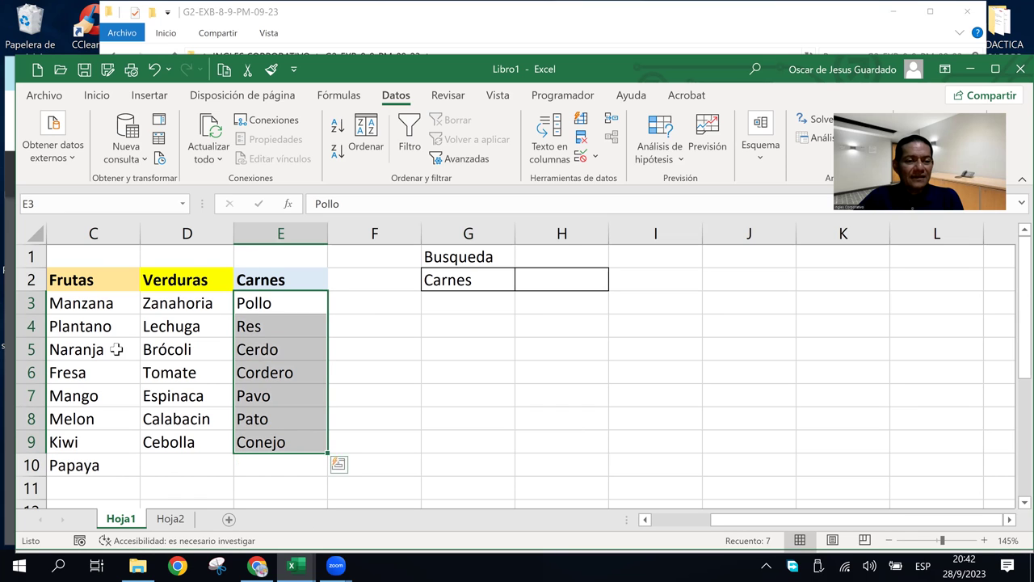
Define the name Frutas for the fruit items in C3:C10
left_click_drag(102, 305, 94, 465)
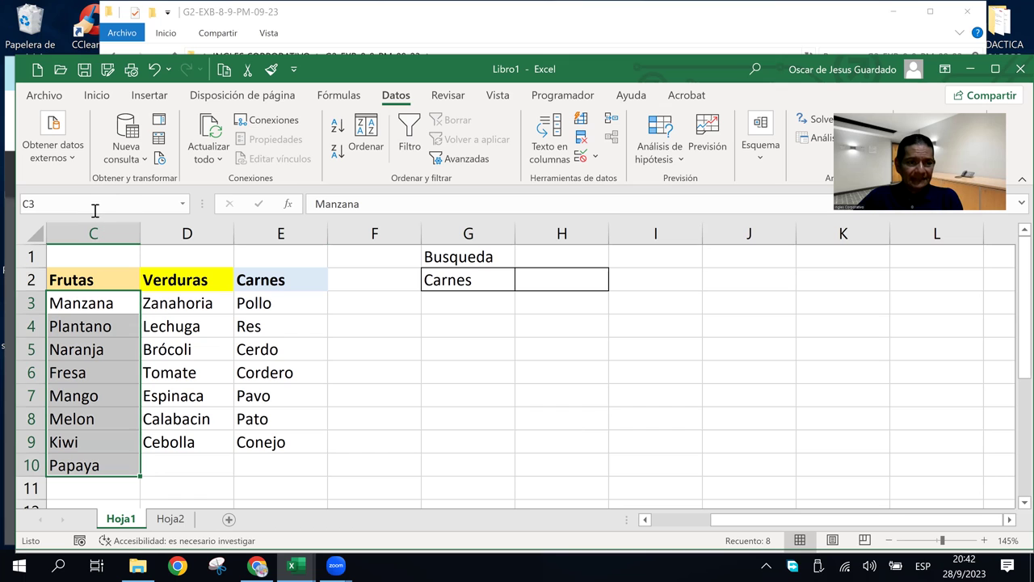
right_click(98, 345)
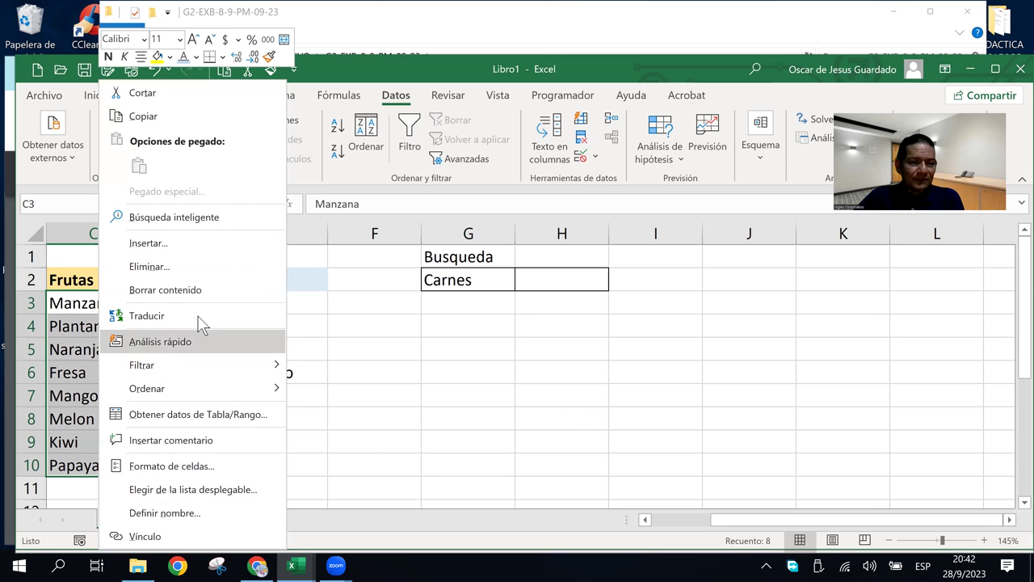
left_click(205, 516)
left_click_drag(167, 375, 462, 342)
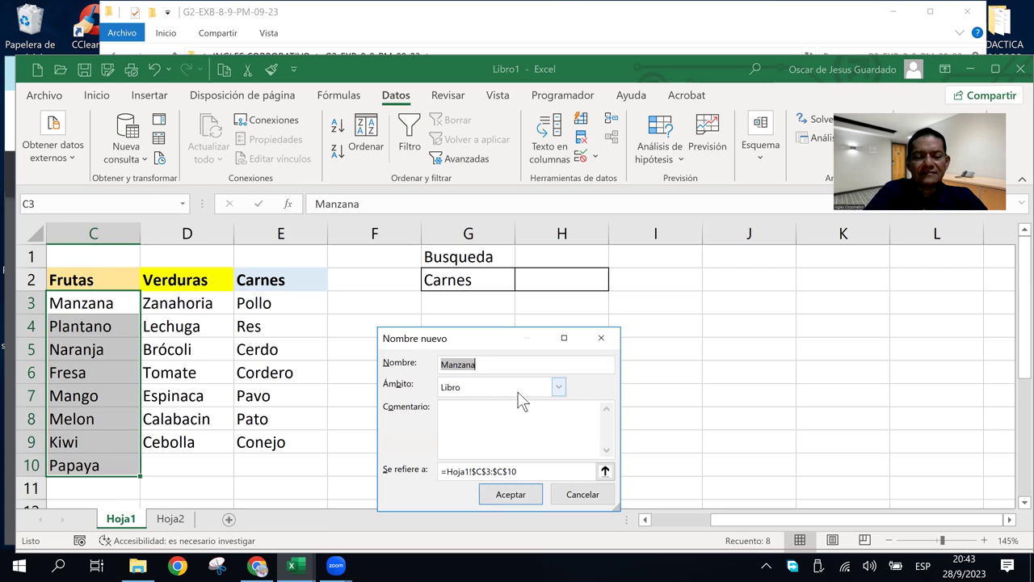
type("F")
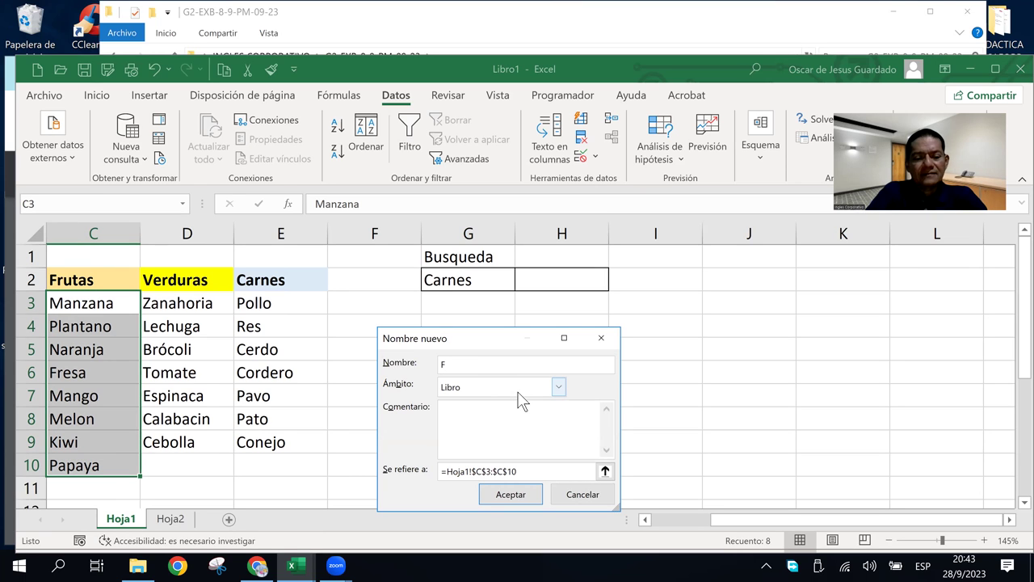
type("rutas")
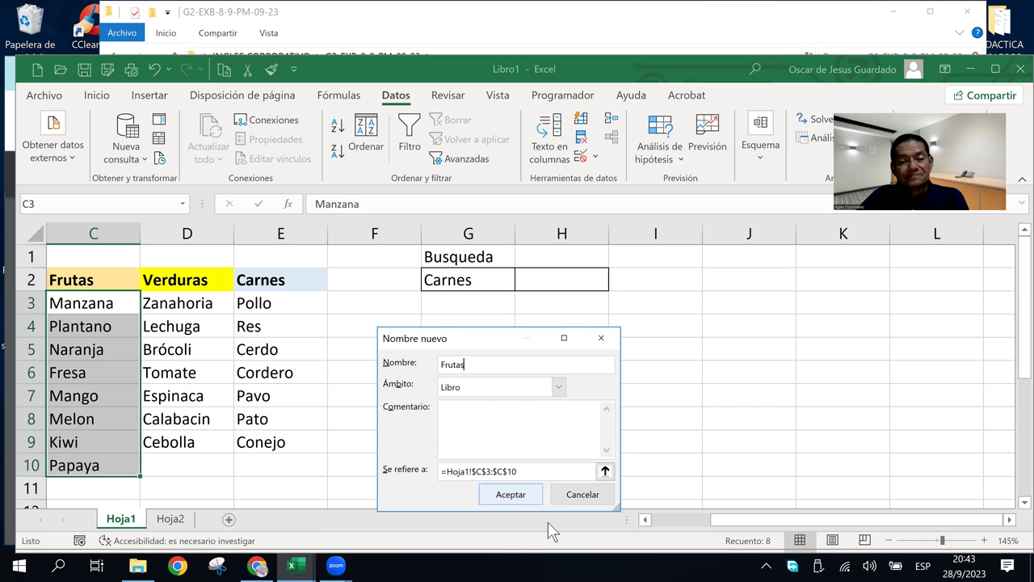
left_click(511, 494)
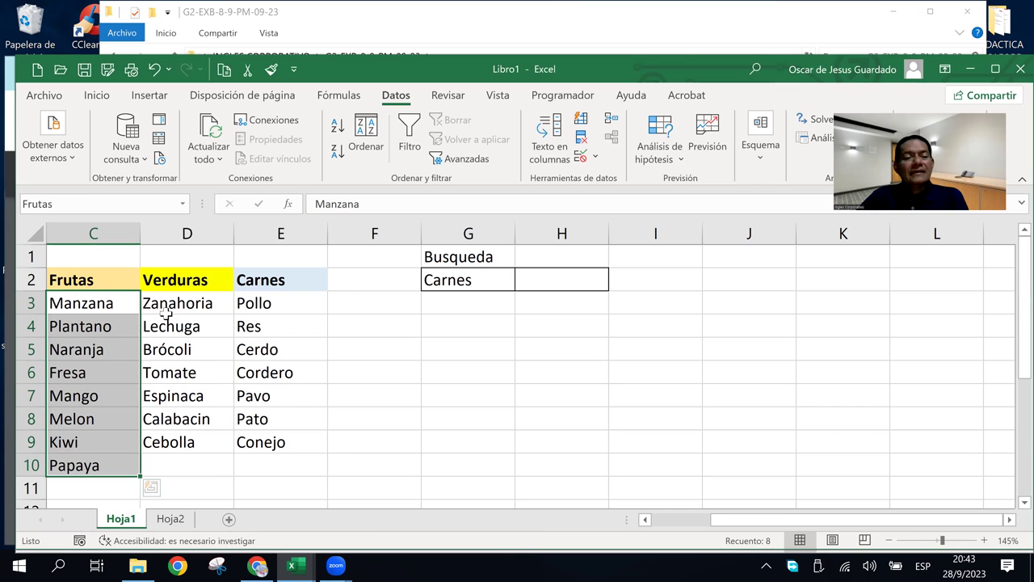
Name the vegetable items range D3:D9 Verduras
left_click_drag(171, 300, 215, 442)
left_click(76, 208)
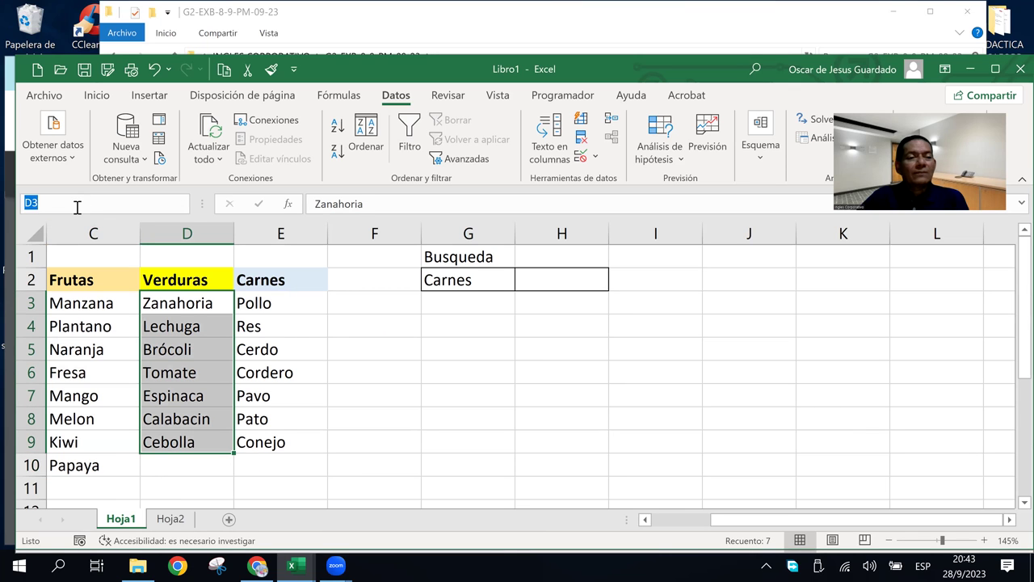
type("Verduras")
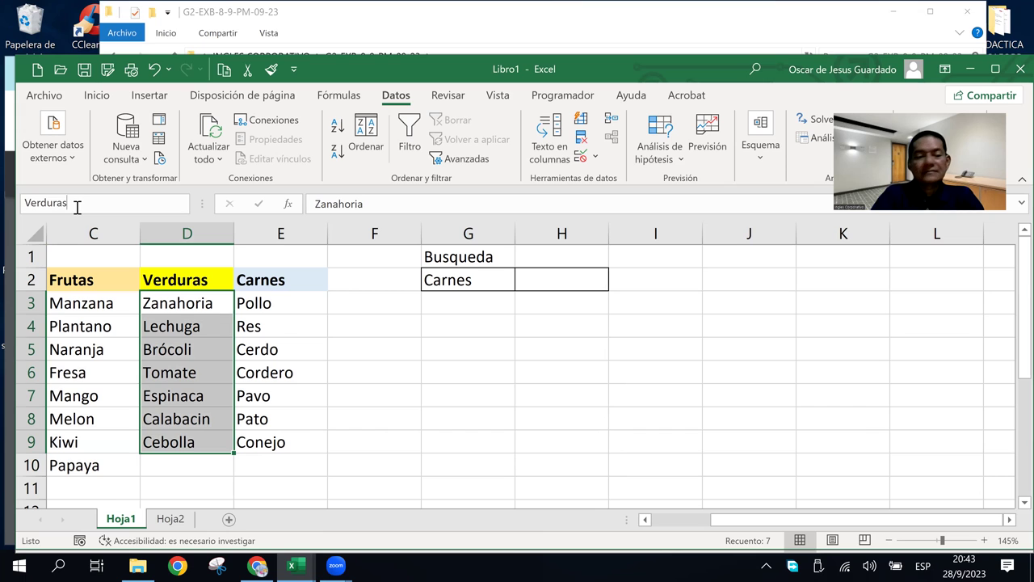
key("Return")
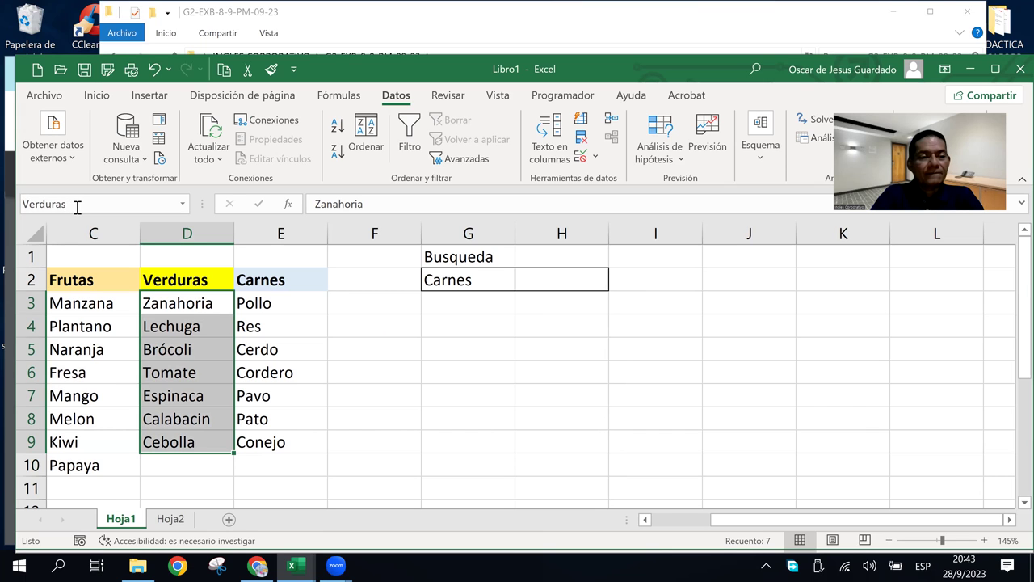
Define the name Carnes for the meat items in E3:E9
left_click_drag(248, 300, 283, 439)
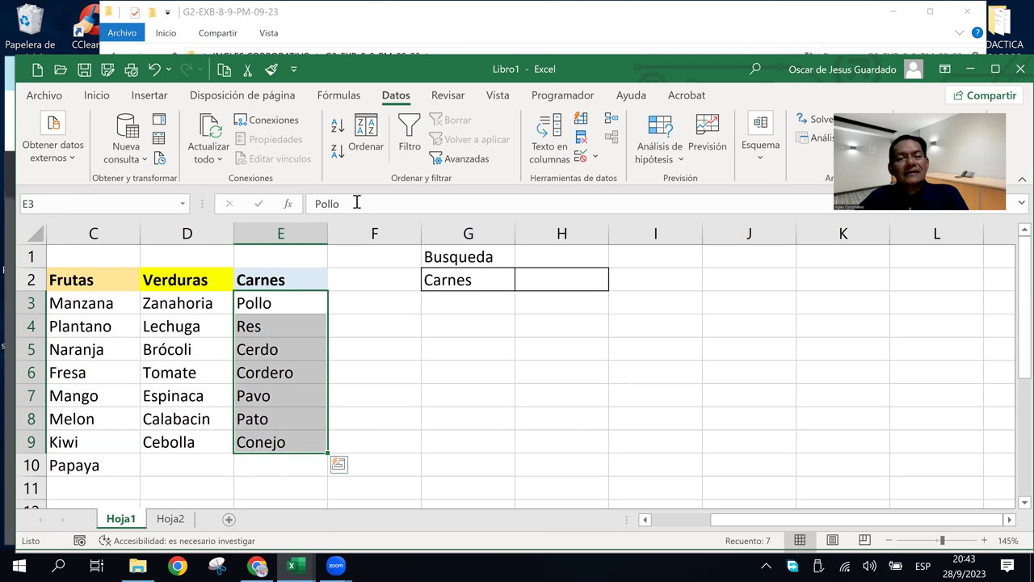
left_click(339, 96)
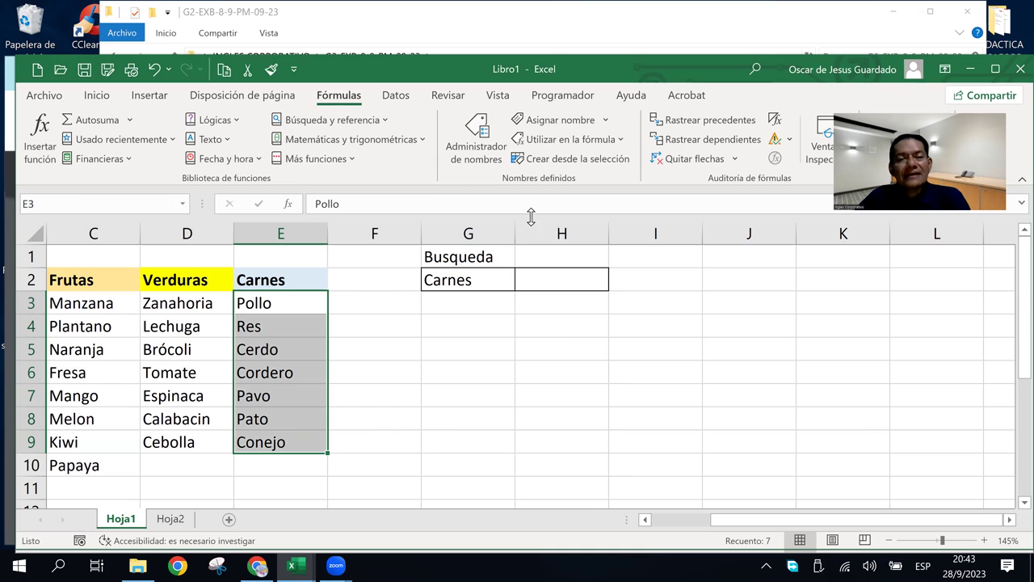
left_click(561, 123)
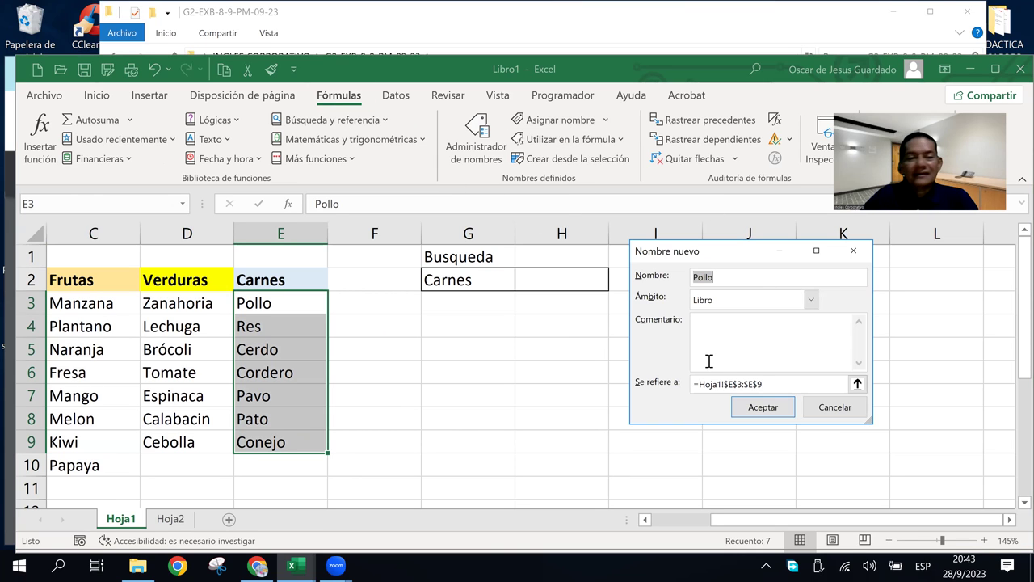
type("Carnes")
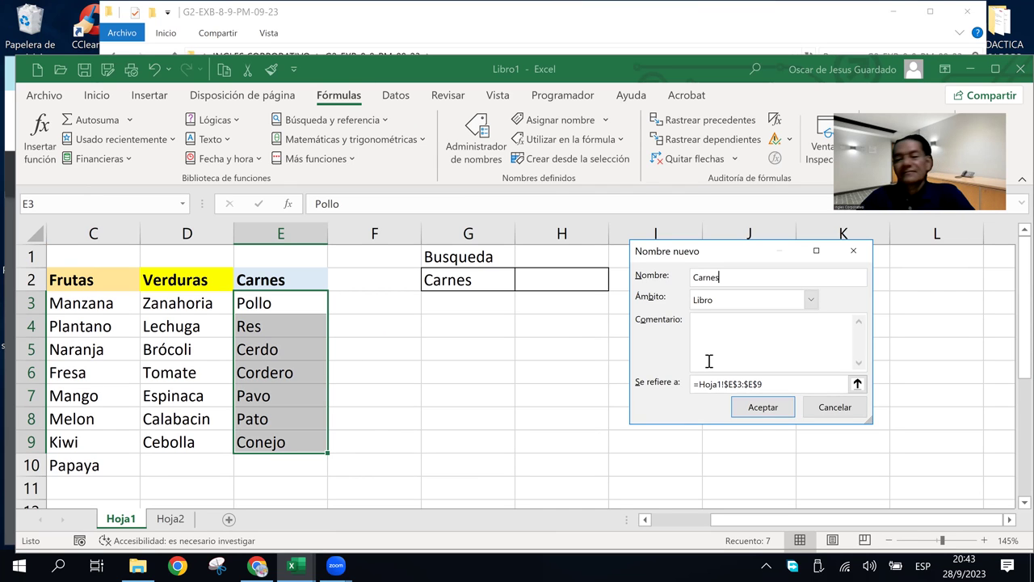
left_click(763, 407)
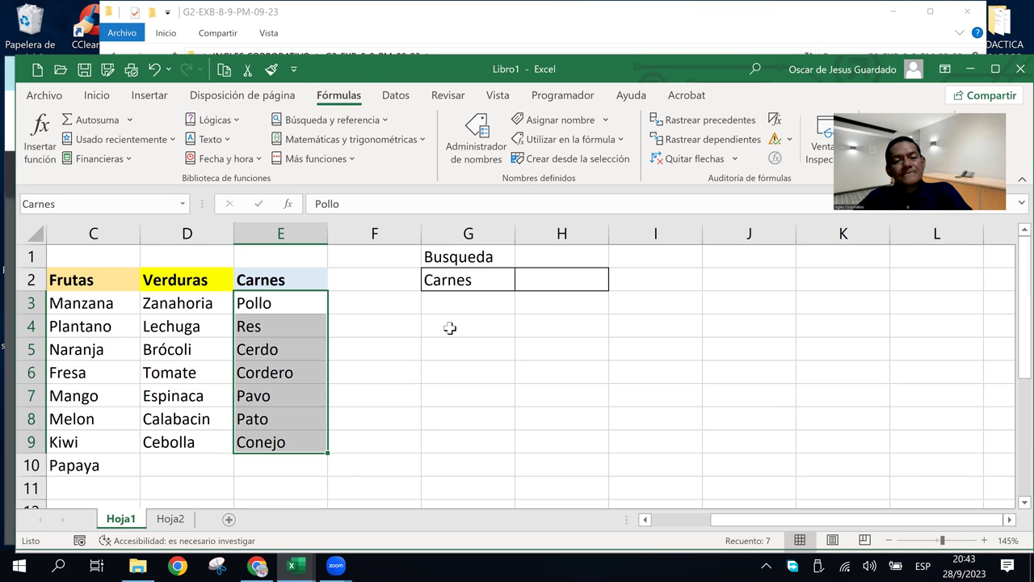
left_click(358, 302)
key("Down")
key("Down")
key("Down")
left_click(303, 283)
left_click(359, 278)
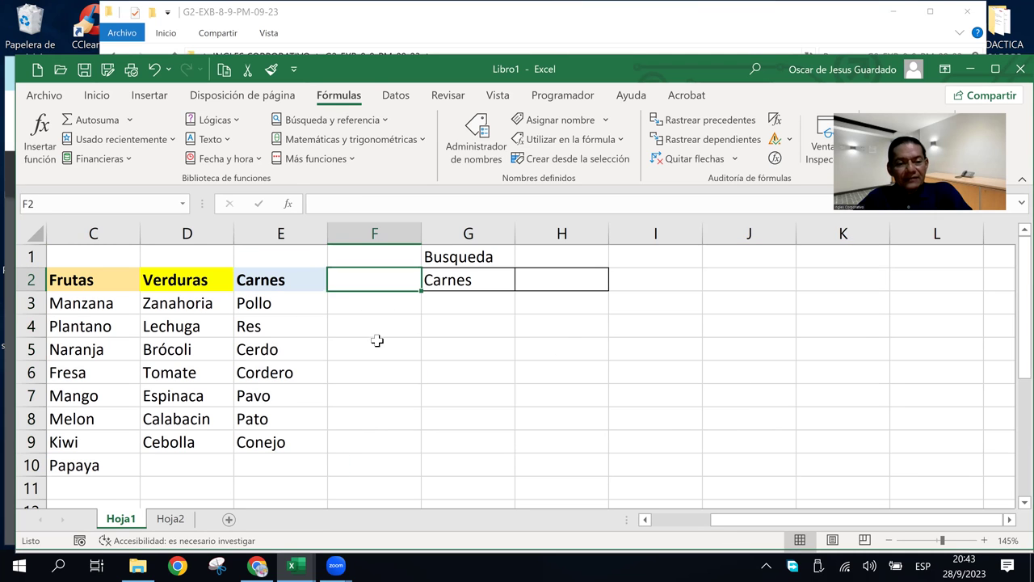
Review the workbook's defined names in the Name Box list and the Name Manager
left_click(376, 346)
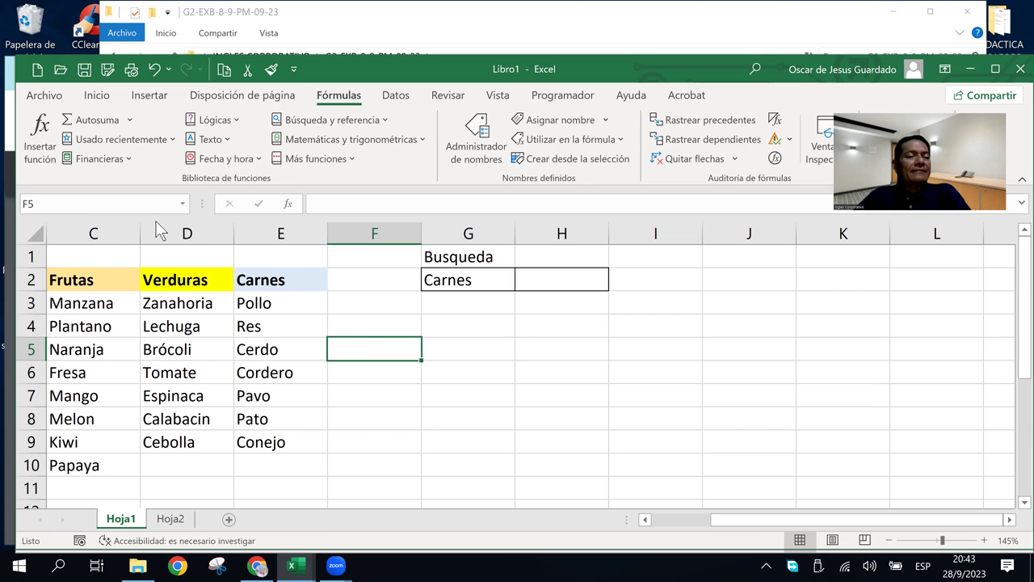
left_click(182, 204)
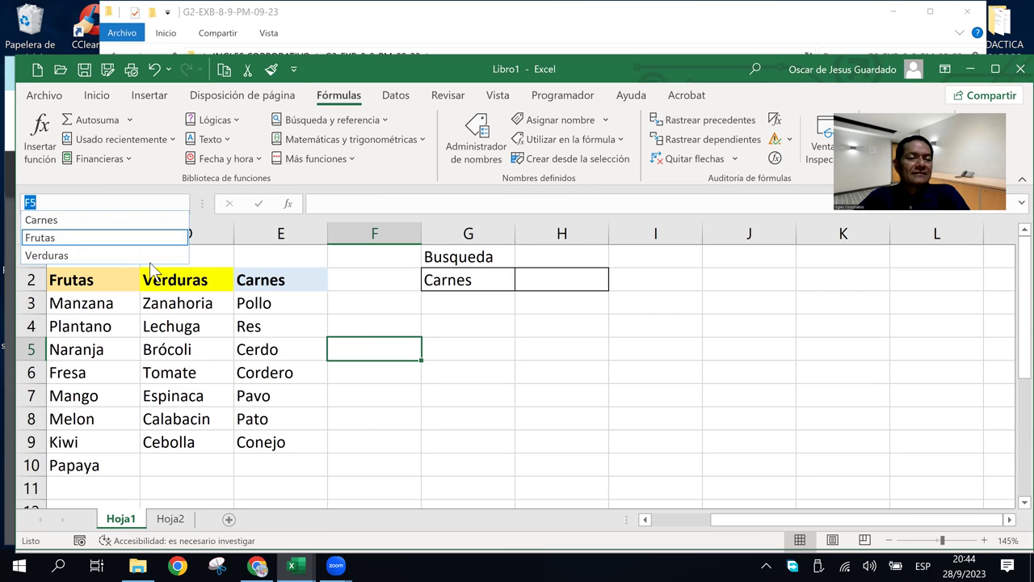
left_click(189, 199)
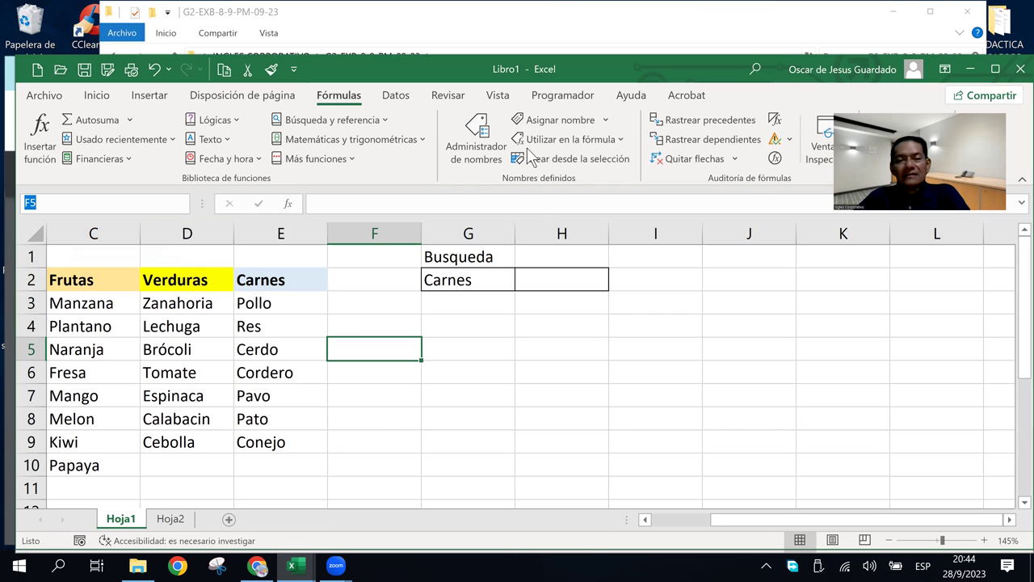
left_click(482, 146)
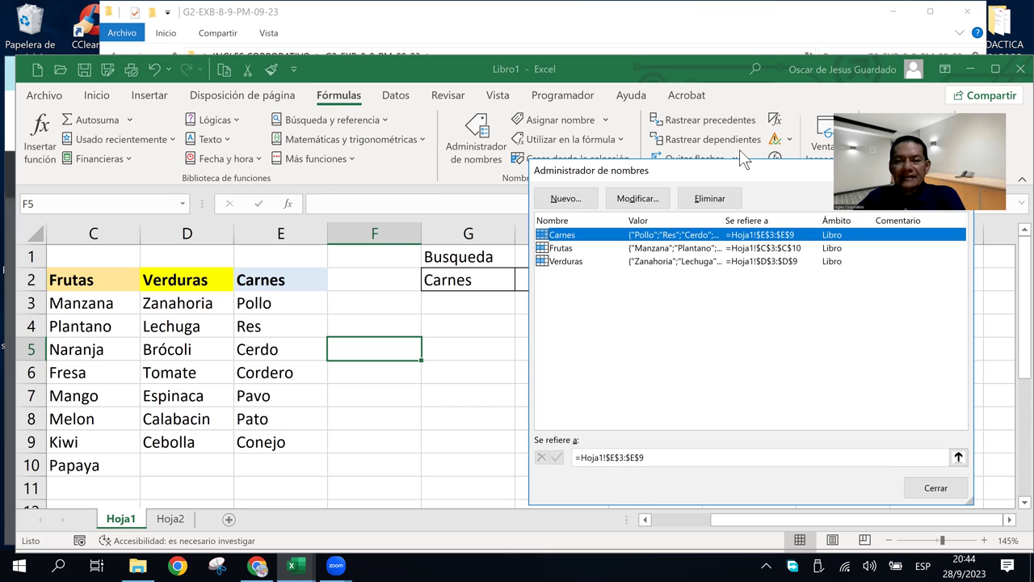
left_click_drag(740, 170, 682, 120)
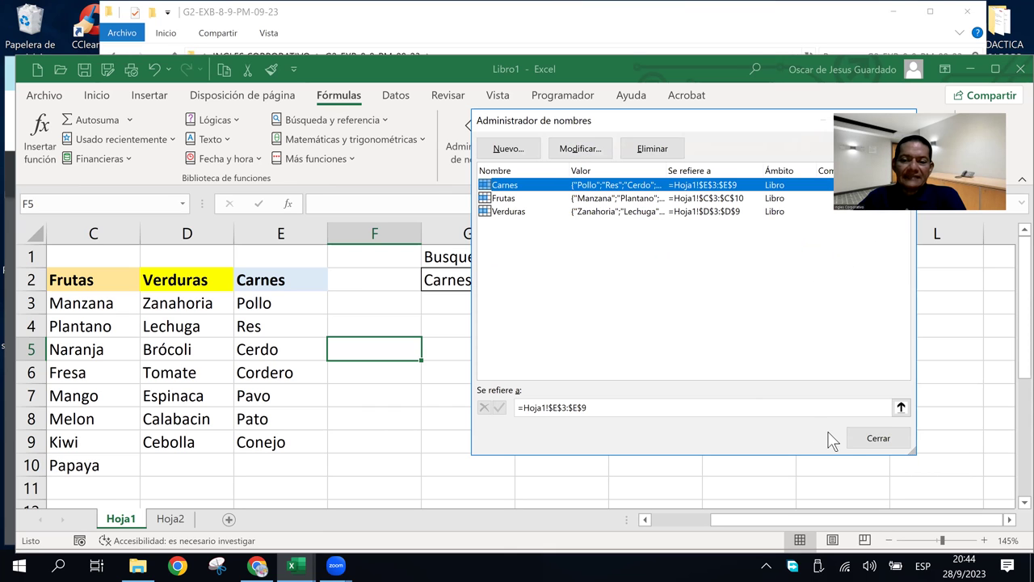
left_click(878, 438)
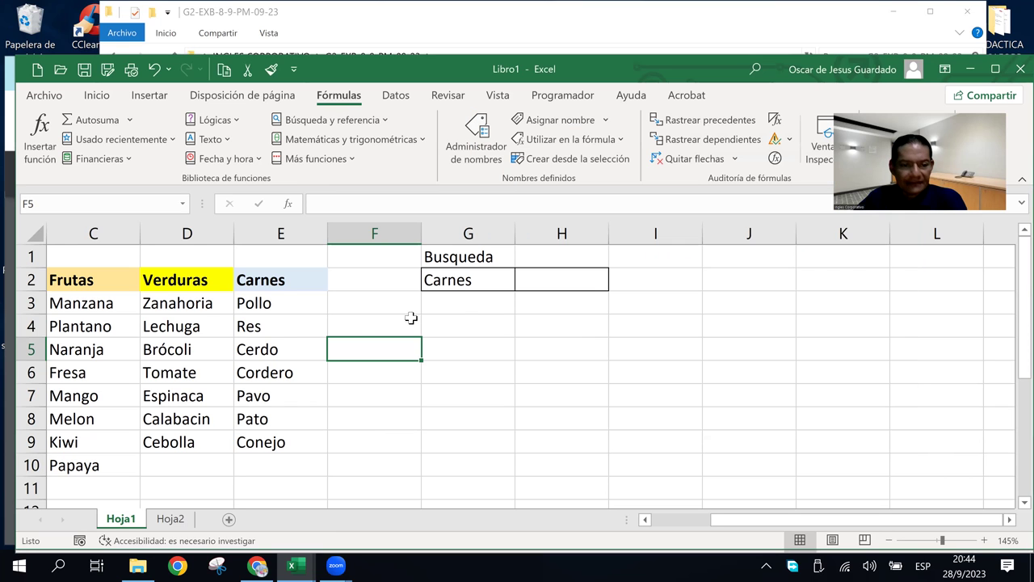
left_click(363, 319)
left_click(372, 278)
left_click(535, 352)
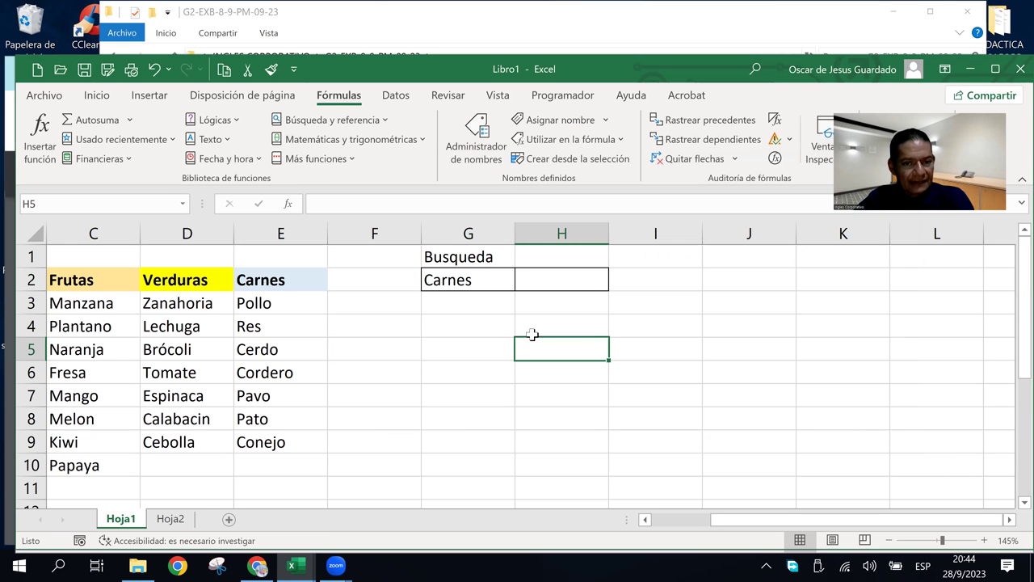
Open data validation for cell H2 and allow only values from a list (Lista)
left_click(550, 278)
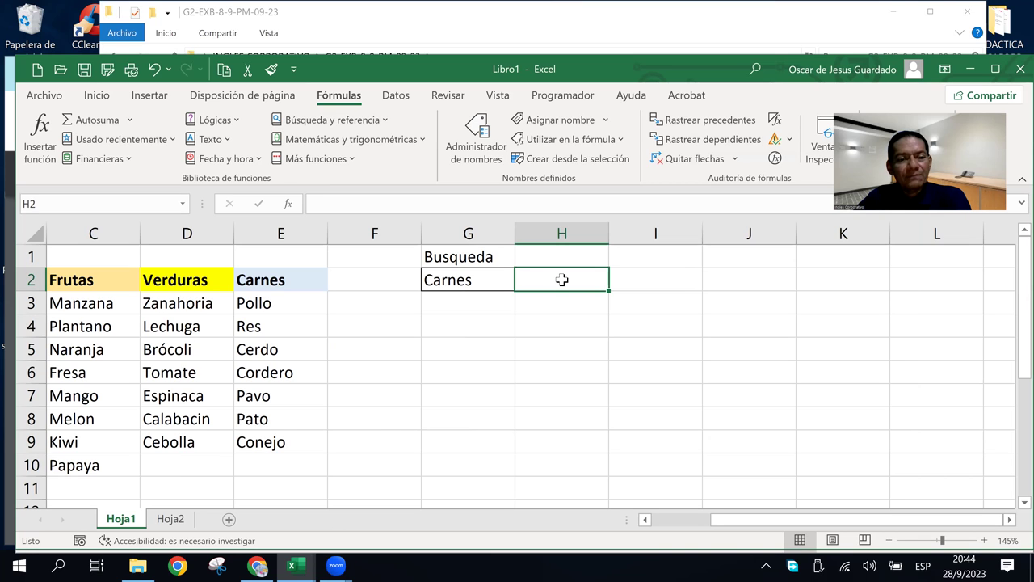
left_click(396, 95)
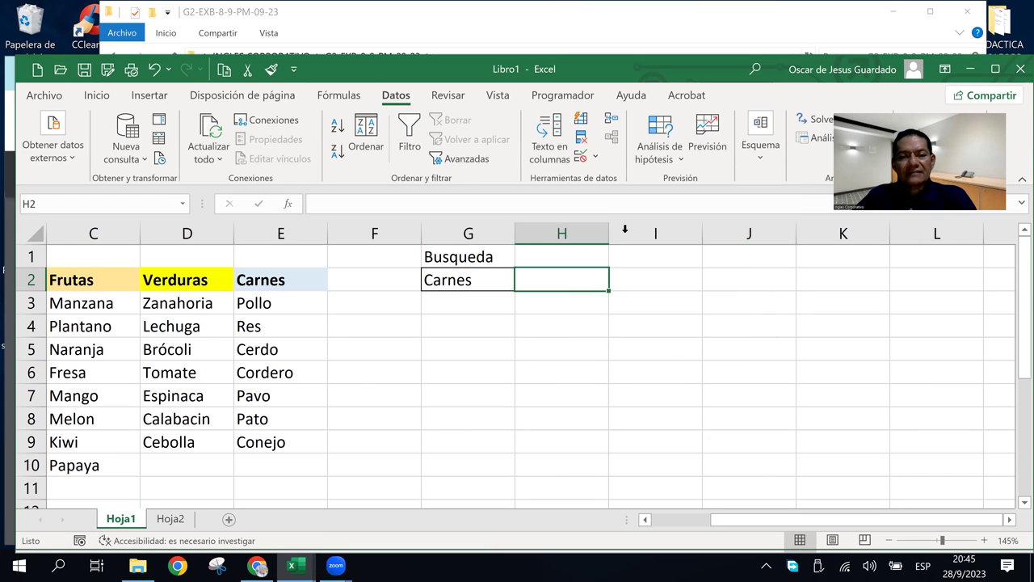
left_click(580, 159)
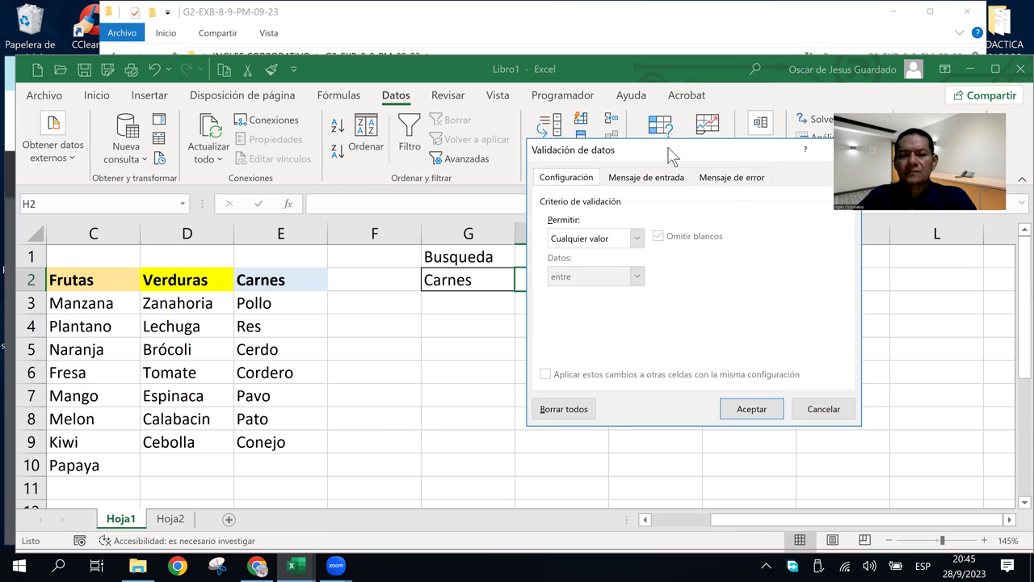
left_click_drag(671, 155, 767, 270)
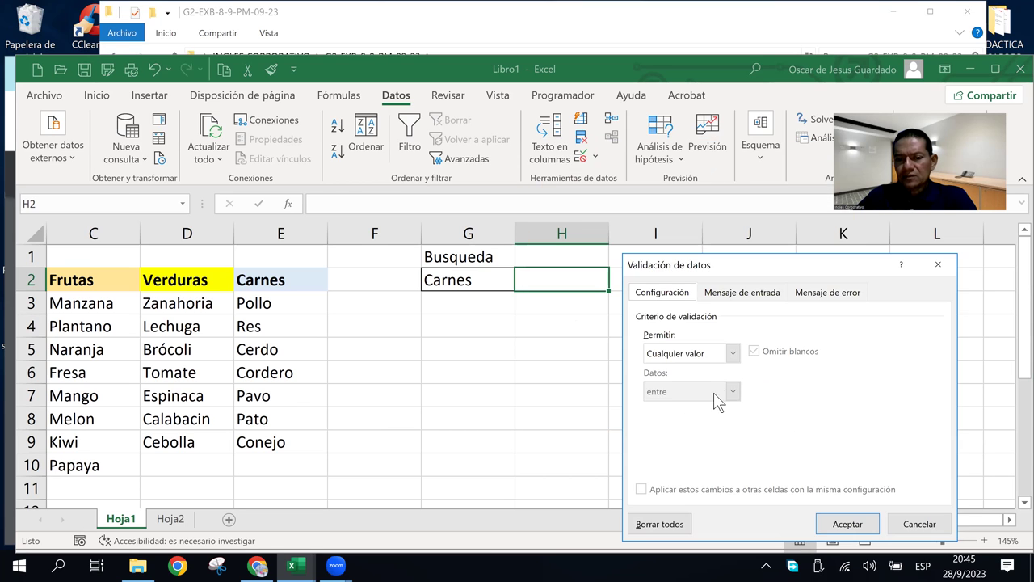
left_click(733, 353)
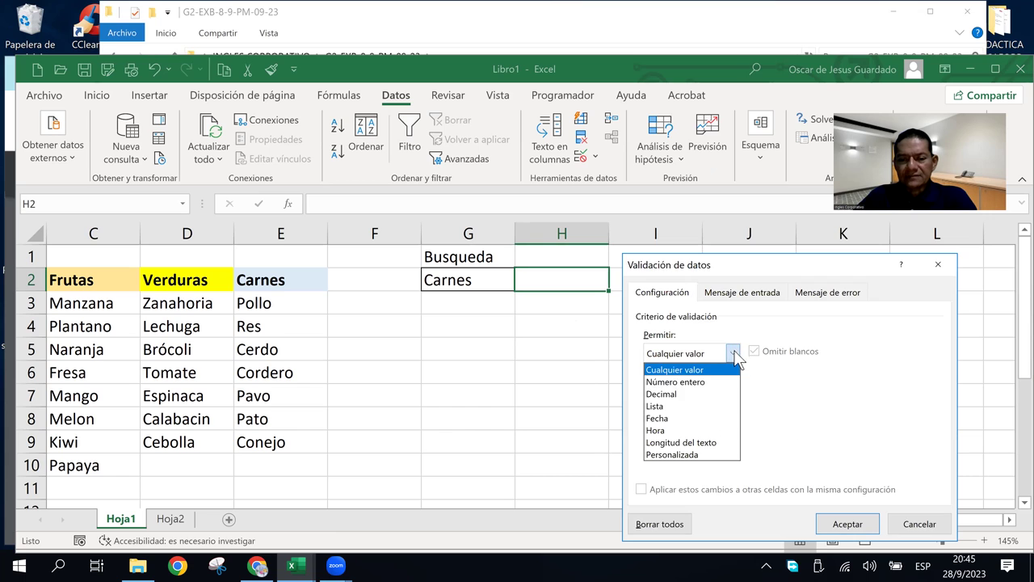
left_click(674, 408)
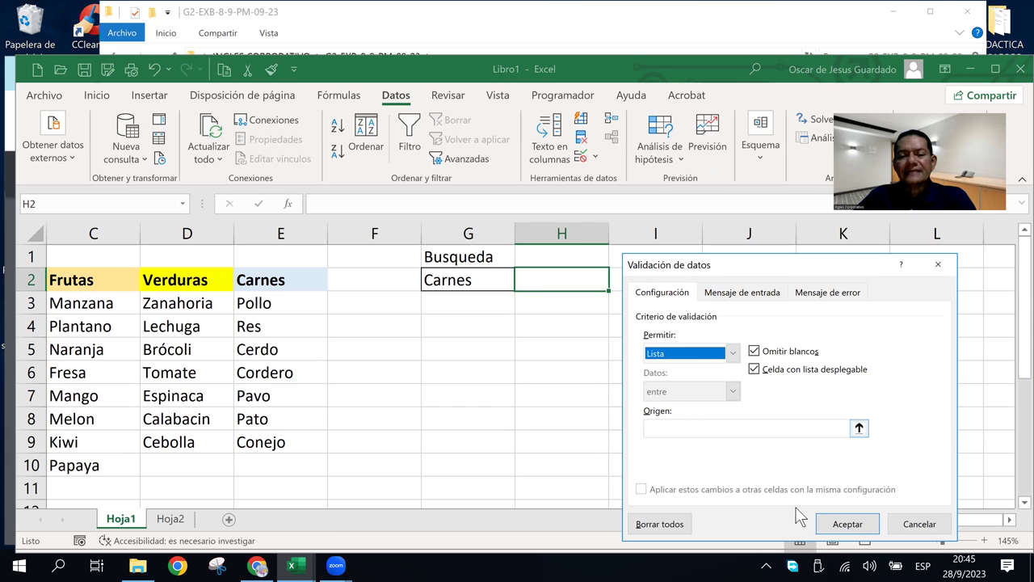
Enter =INDIRECTO($G$2) as the source of H2's validation list
left_click(668, 428)
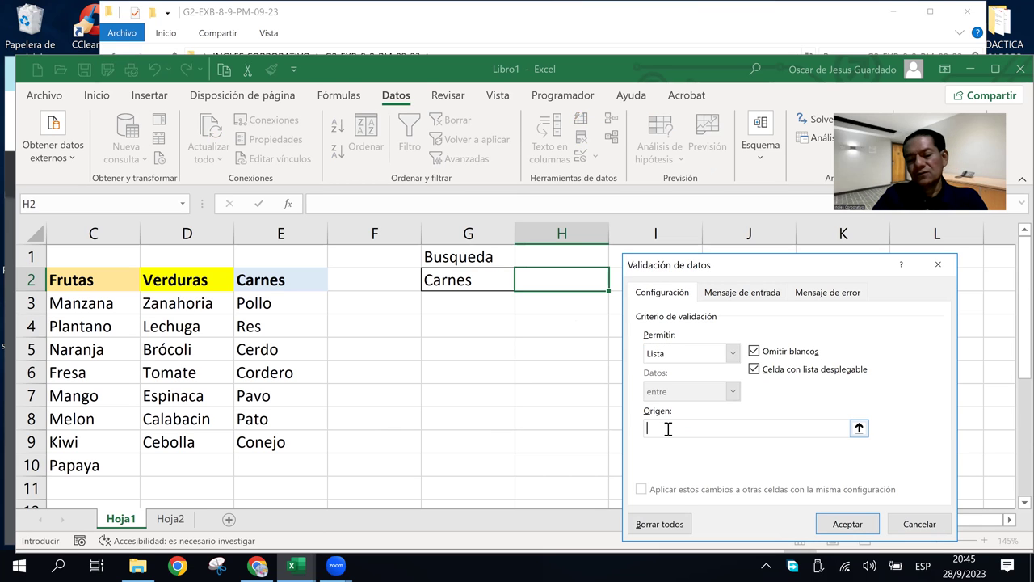
type("=INDIRECTO(")
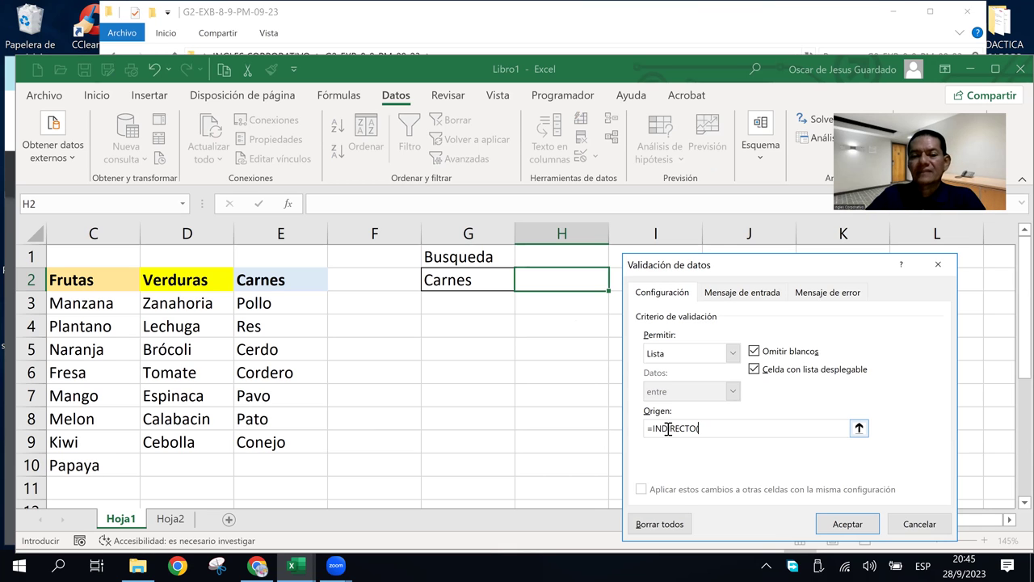
left_click(471, 281)
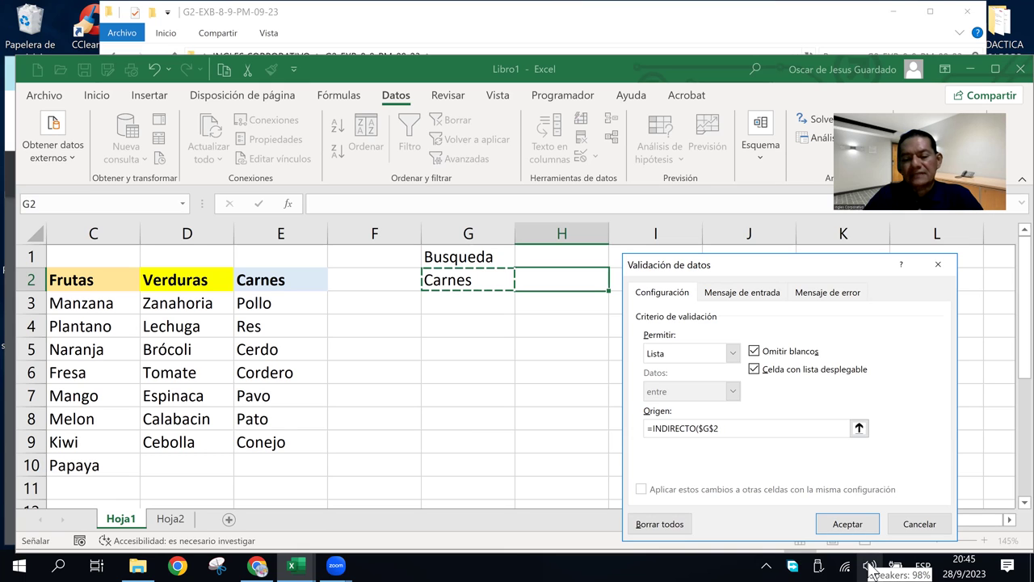
type(")")
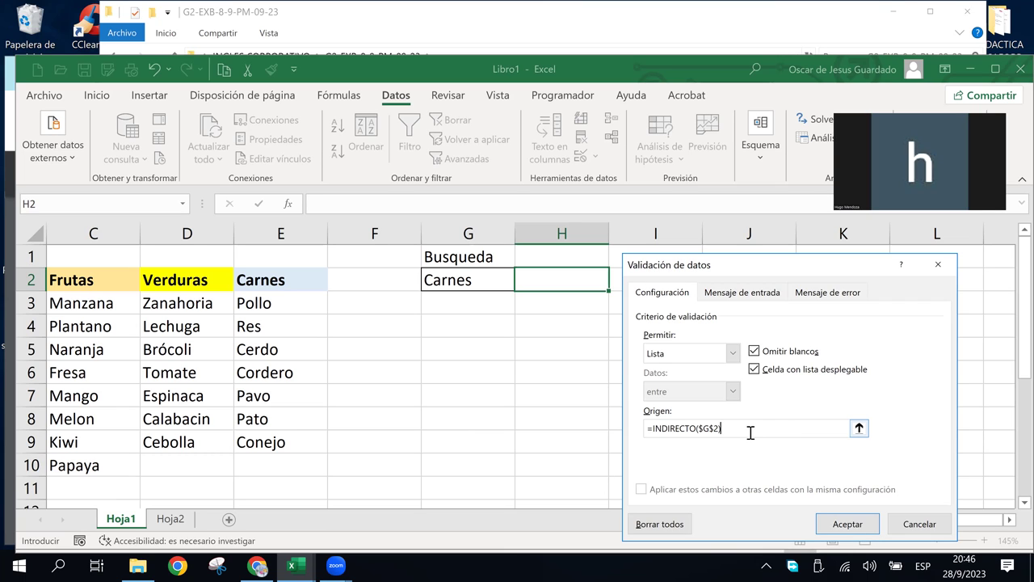
Re-enter the $G$2 reference in the source formula =INDIRECTO($G$2) and apply the validation to H2
left_click_drag(750, 431, 620, 412)
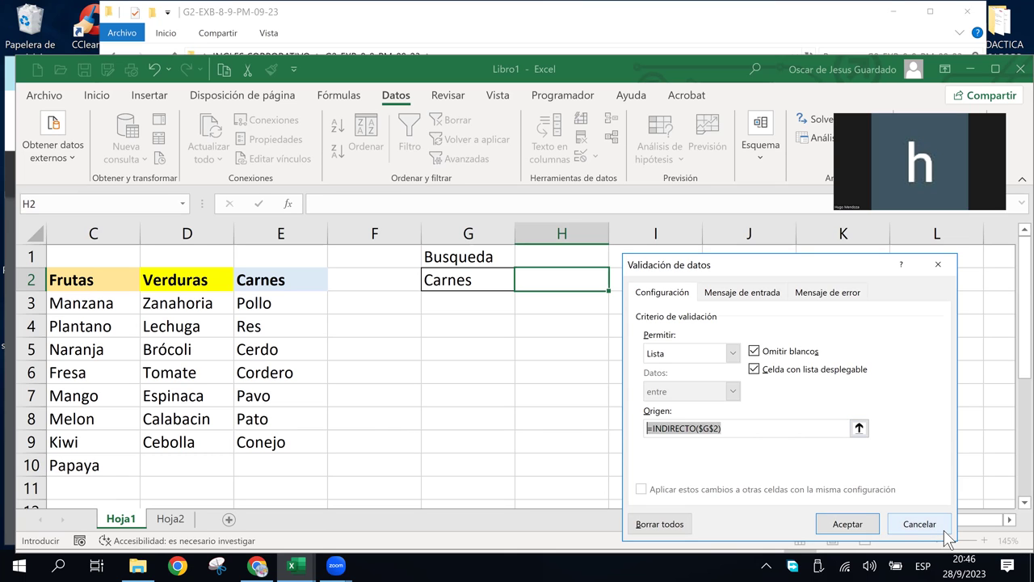
left_click(744, 432)
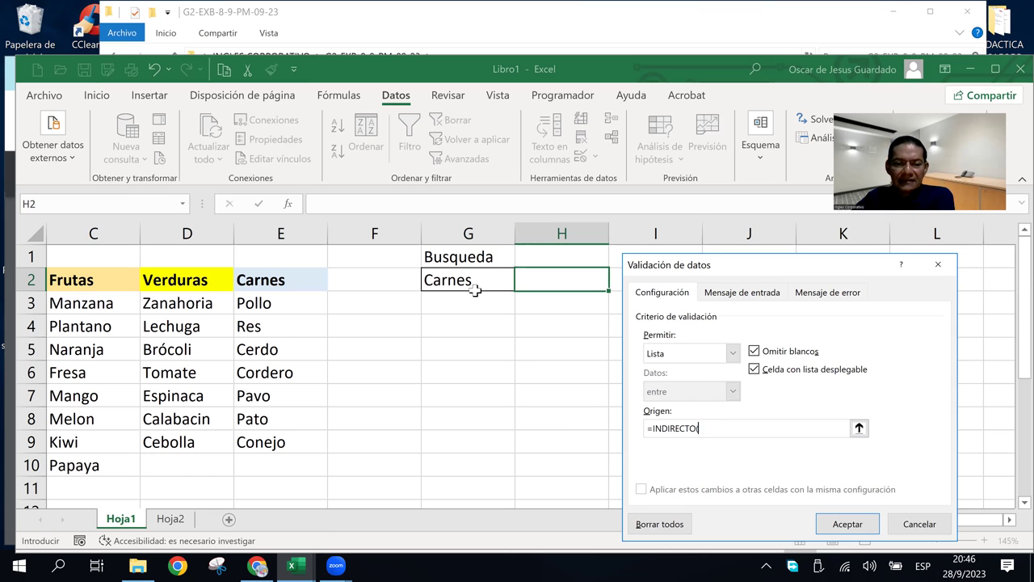
left_click(453, 279)
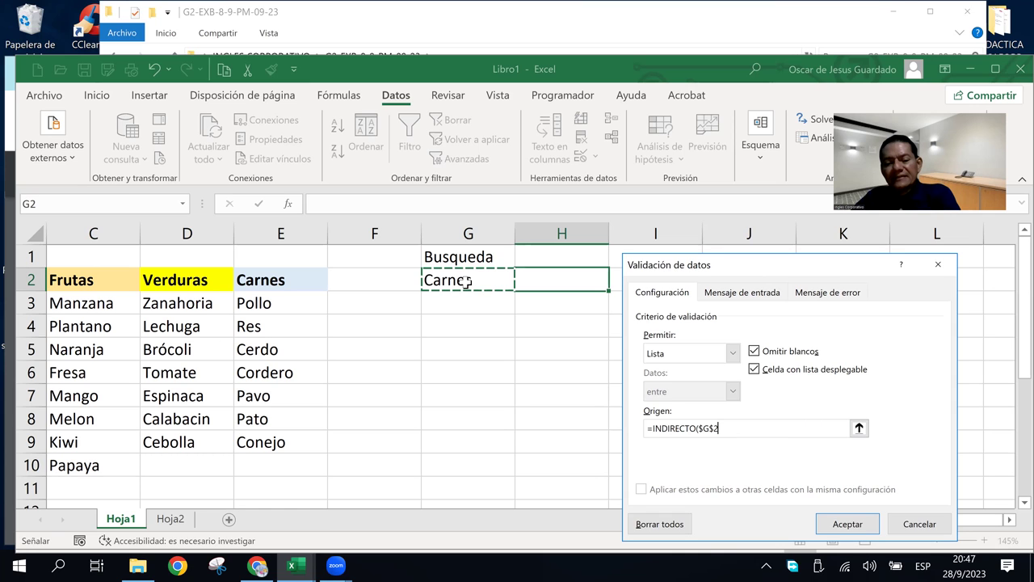
type(")")
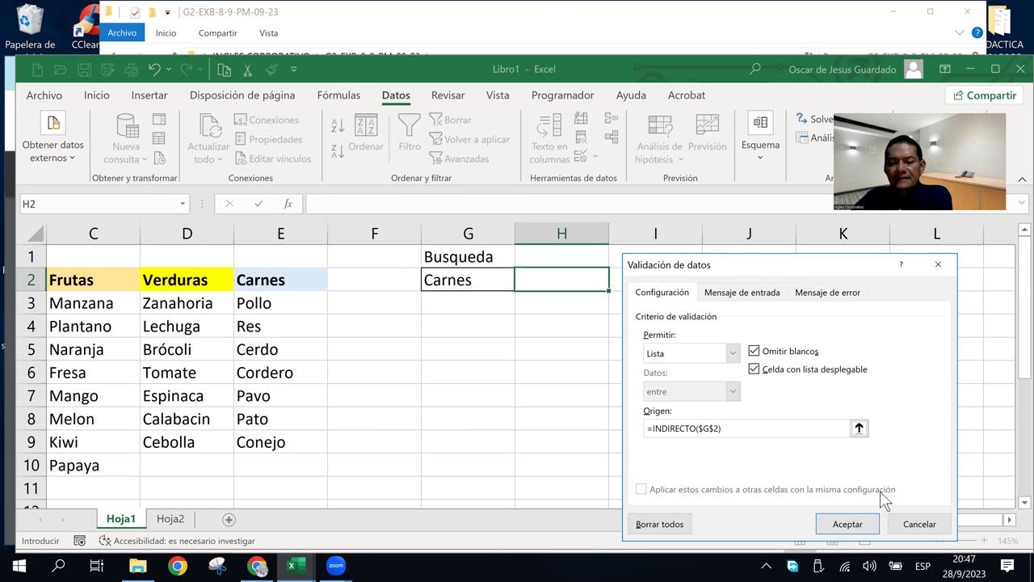
left_click(848, 524)
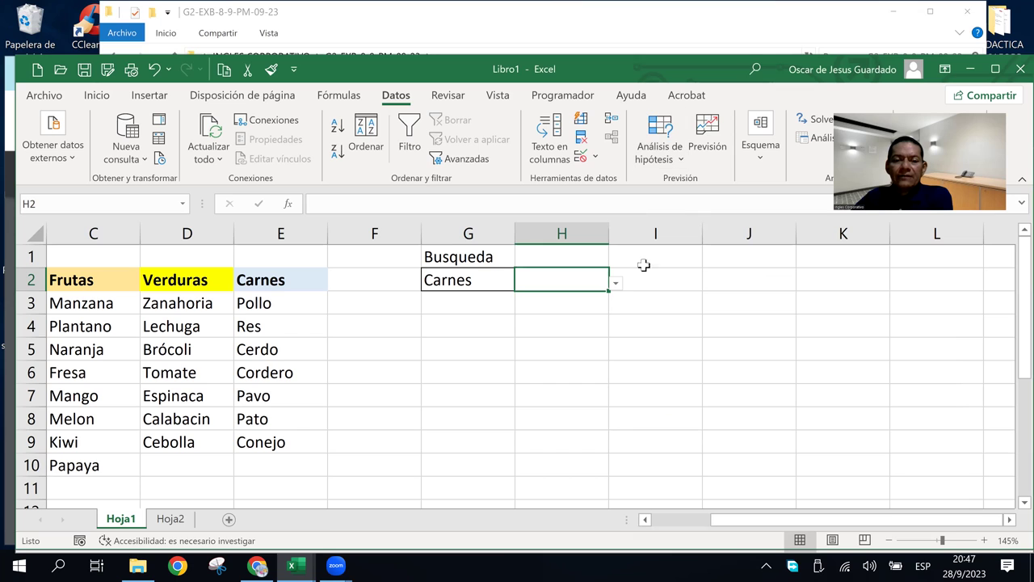
Check the items offered by H2's drop-down list while G2 is set to Carnes
left_click(616, 282)
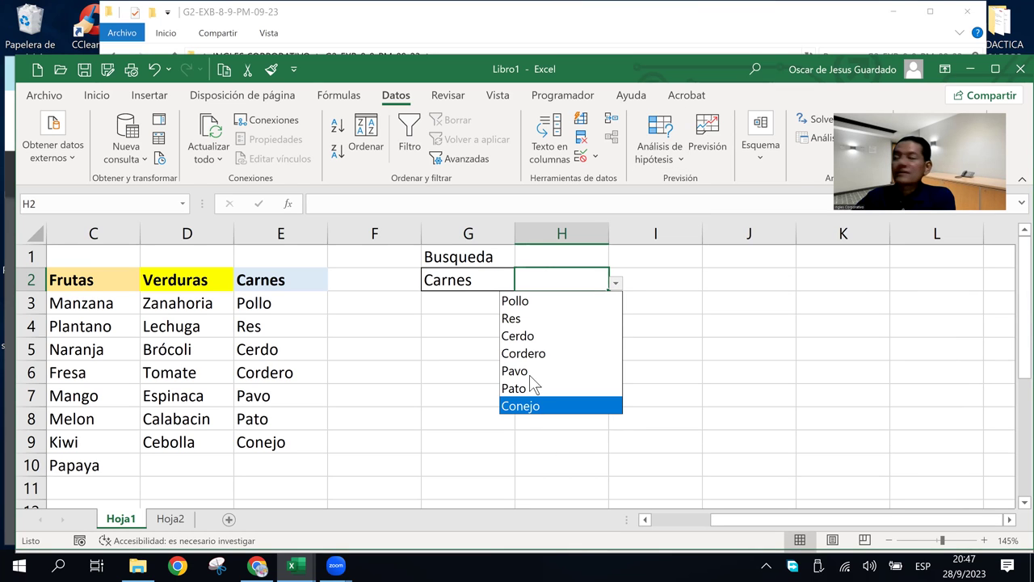
left_click(611, 282)
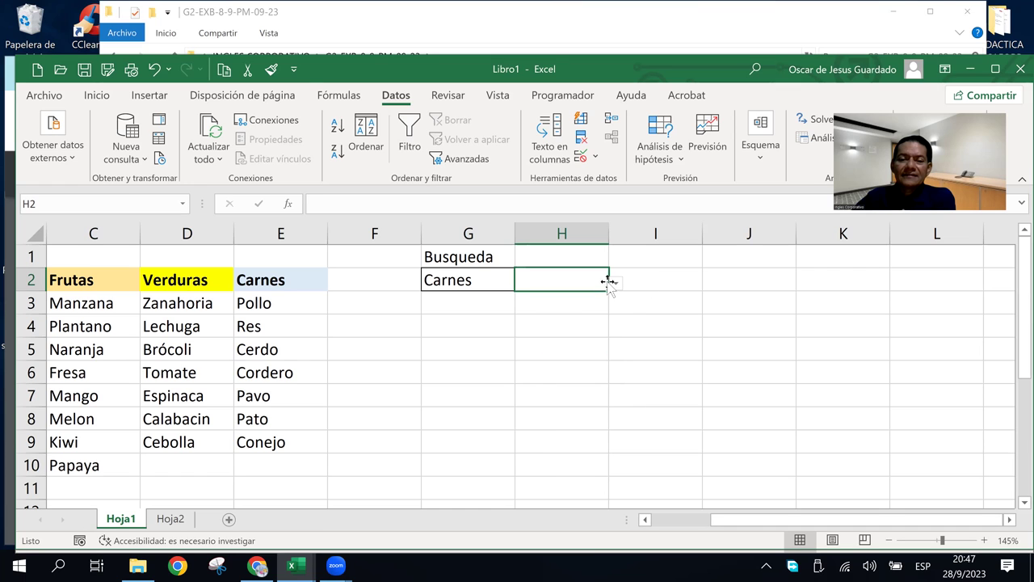
Choose Frutas in G2's drop-down list and open the dependent list in H2
left_click(459, 283)
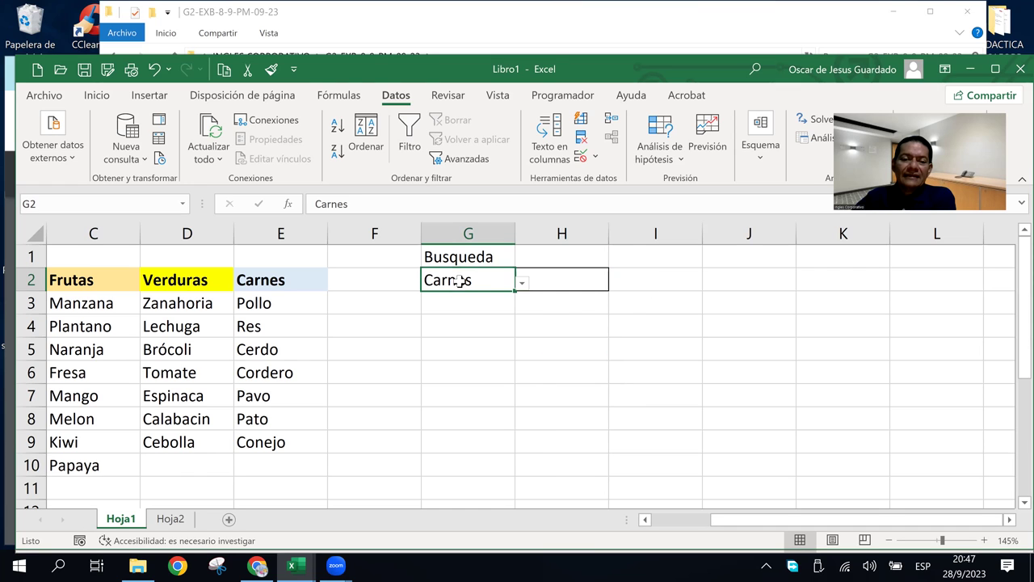
left_click(523, 284)
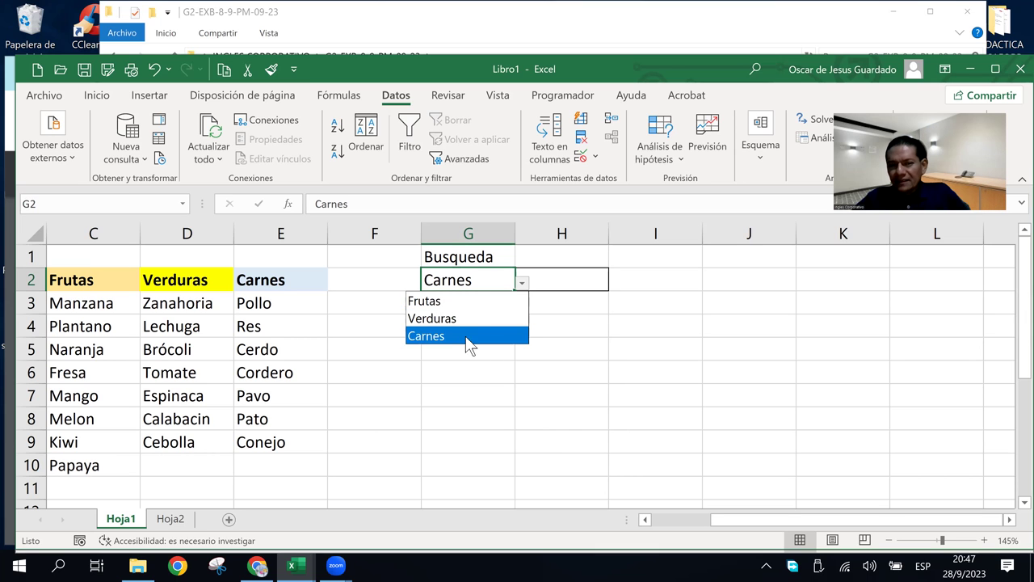
left_click(452, 300)
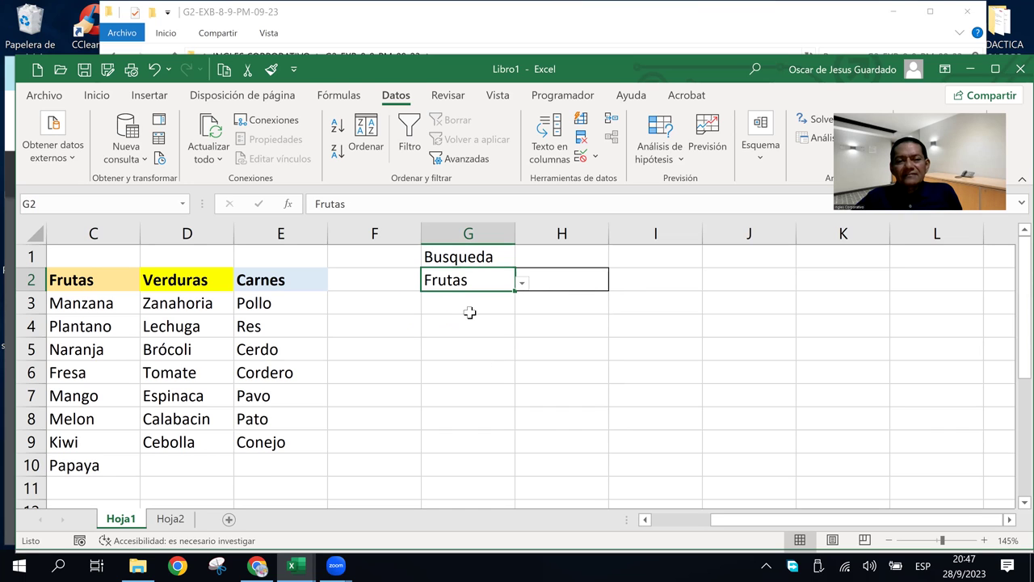
left_click(565, 281)
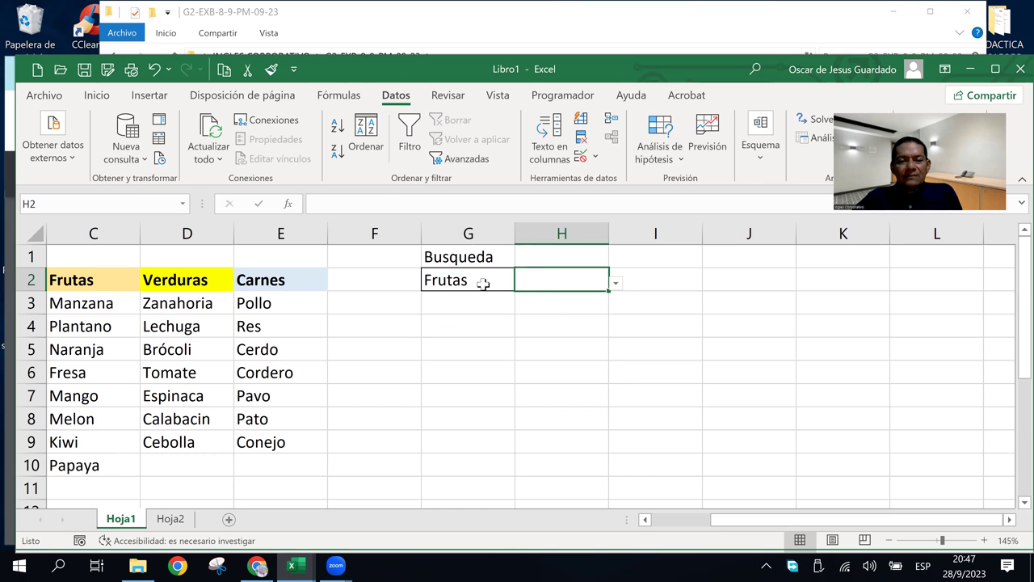
left_click(615, 283)
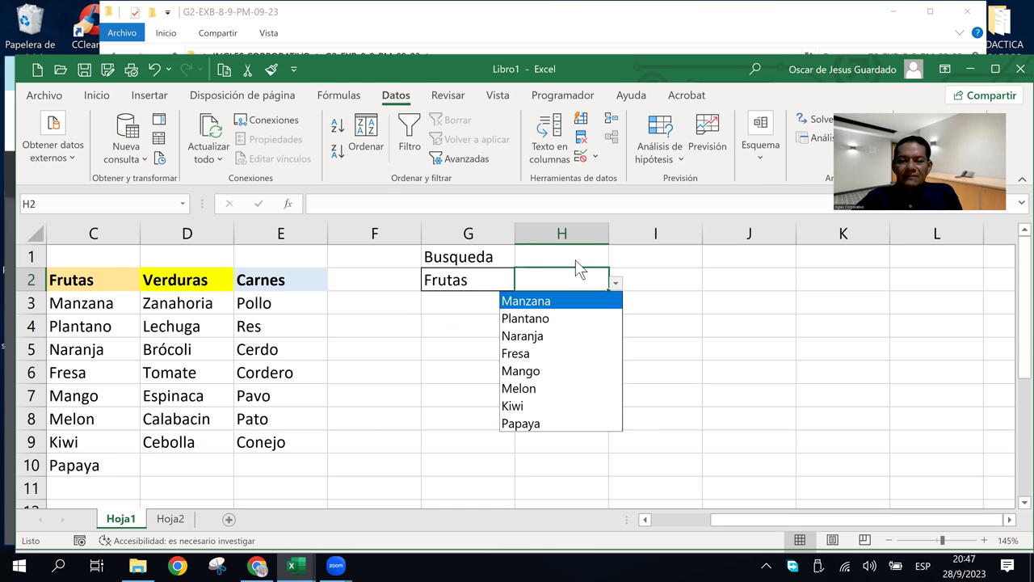
Choose Verduras in G2's drop-down list and check the items offered by the dependent list in H2
left_click(620, 283)
left_click(483, 285)
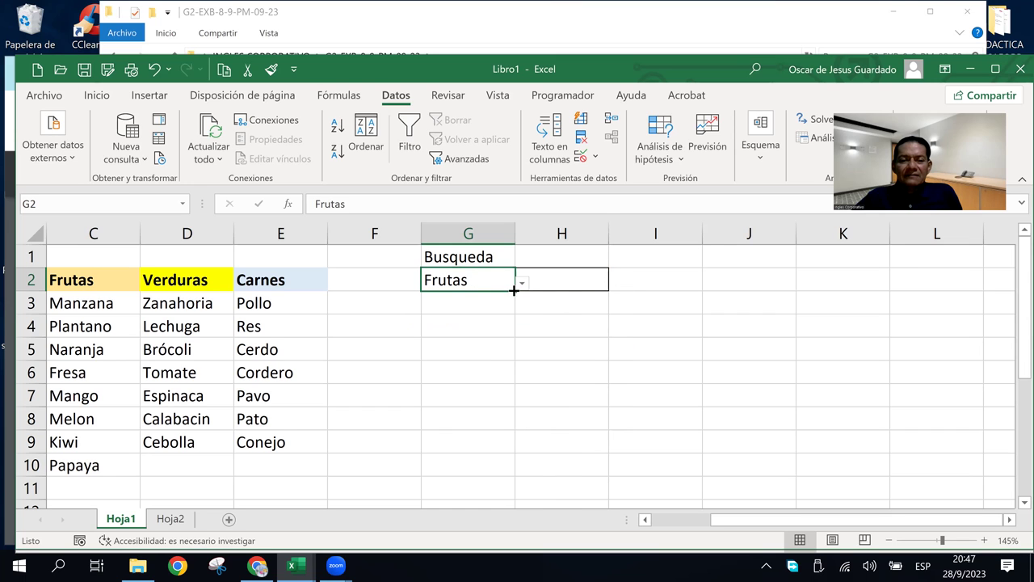
left_click(521, 285)
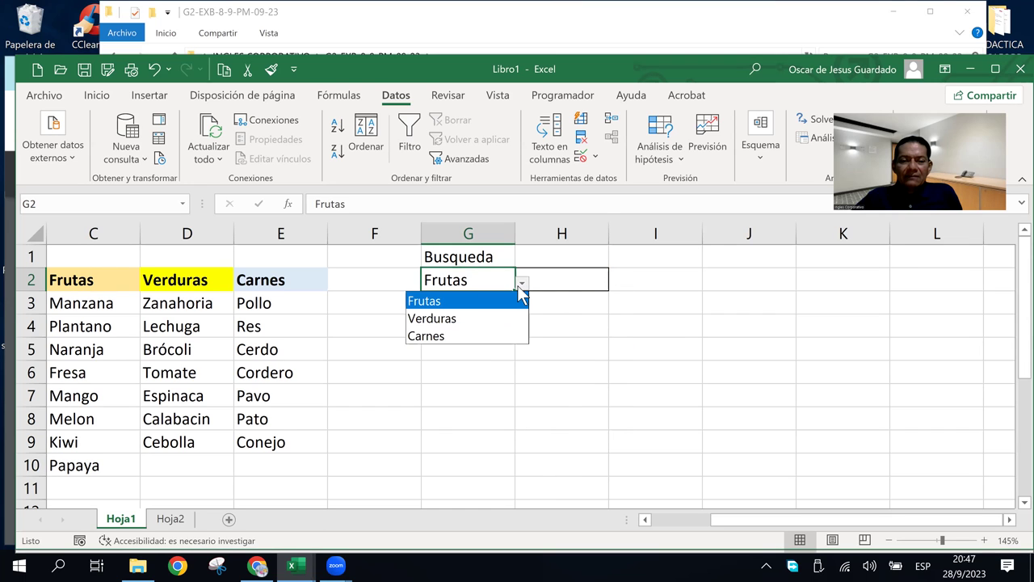
left_click(461, 320)
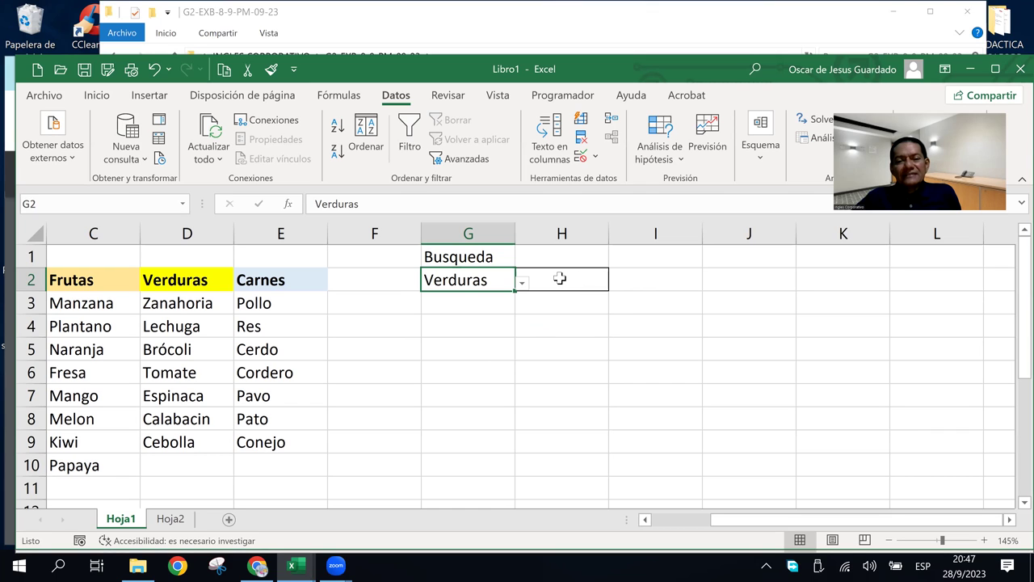
left_click(560, 278)
left_click(615, 283)
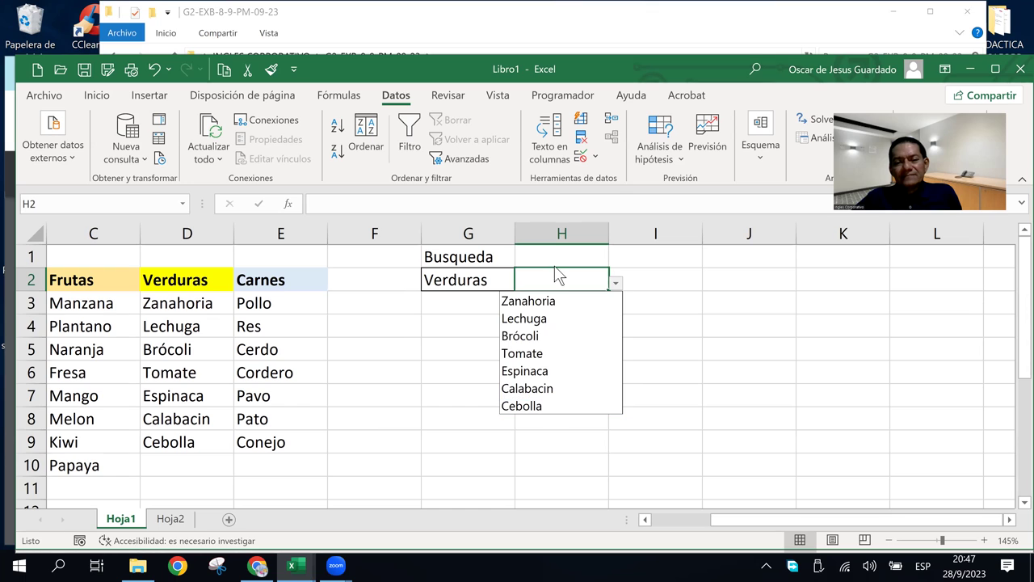
left_click(615, 285)
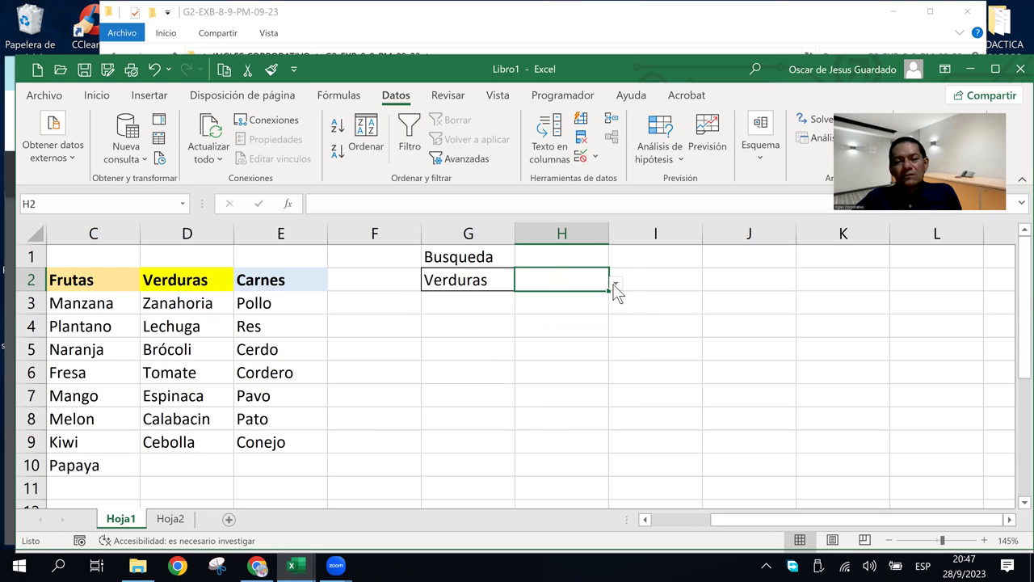
Choose Carnes in G2's drop-down list and check the items offered by the dependent list in H2
left_click(475, 283)
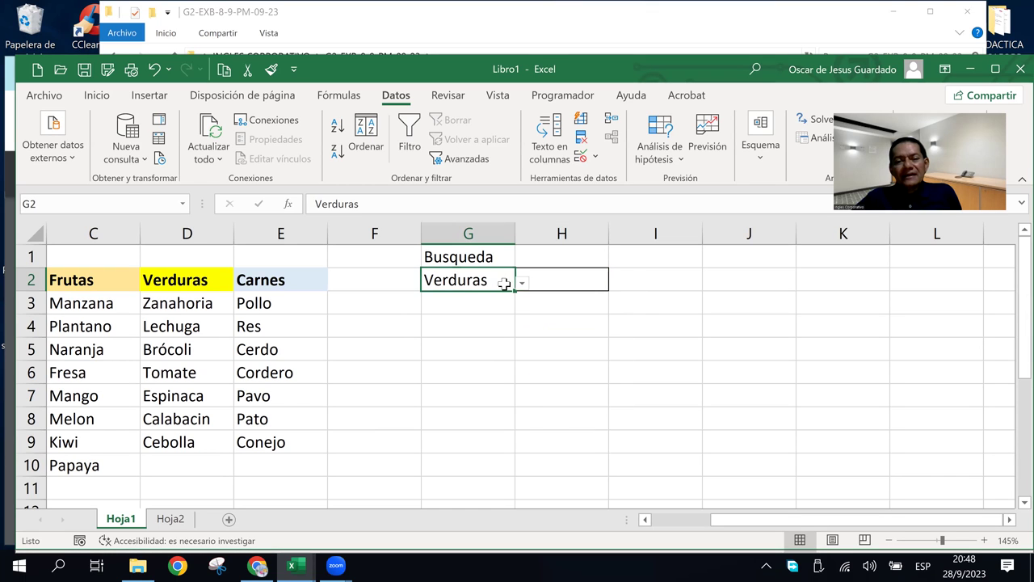
left_click(522, 285)
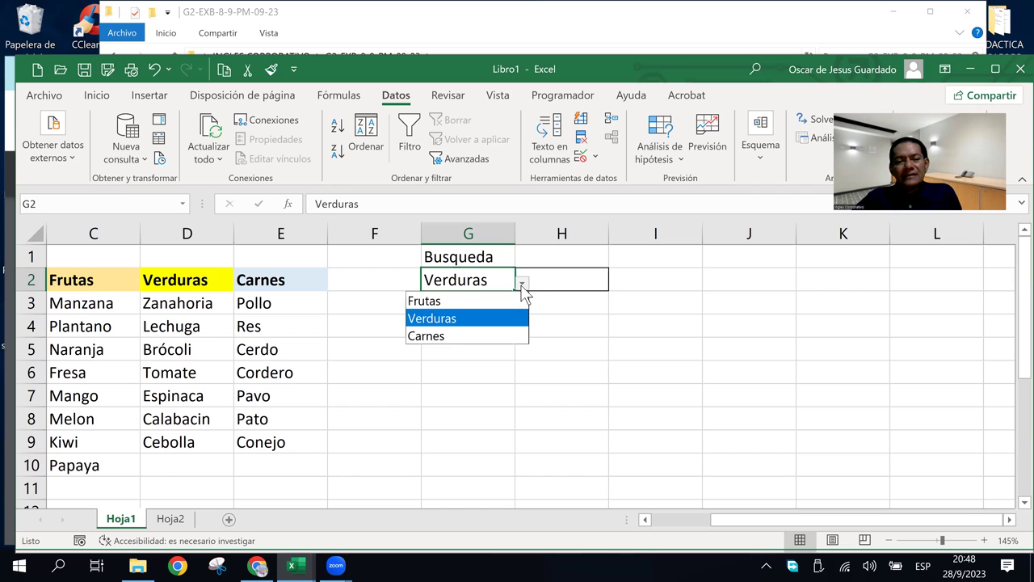
left_click(456, 336)
left_click(591, 277)
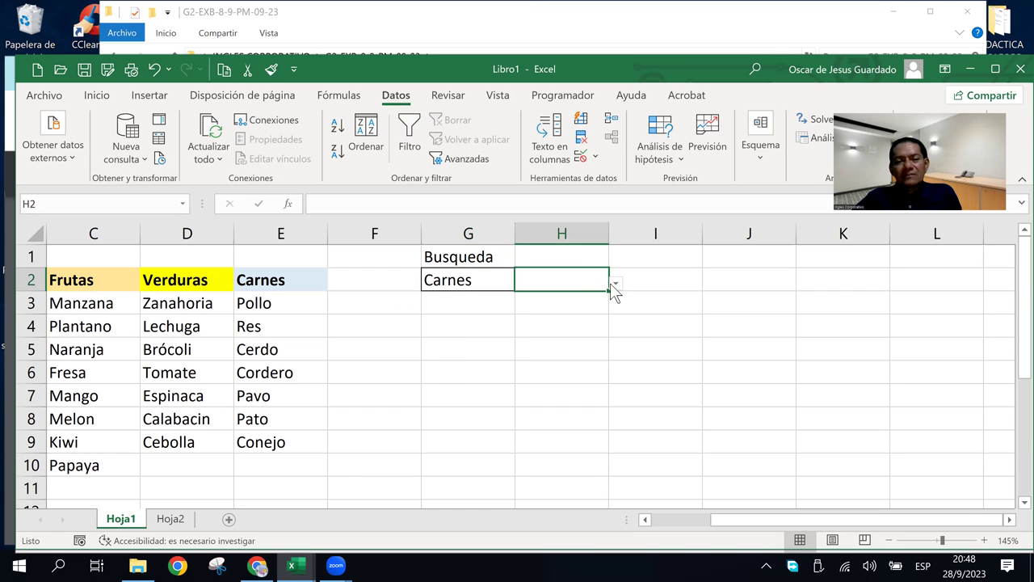
left_click(614, 283)
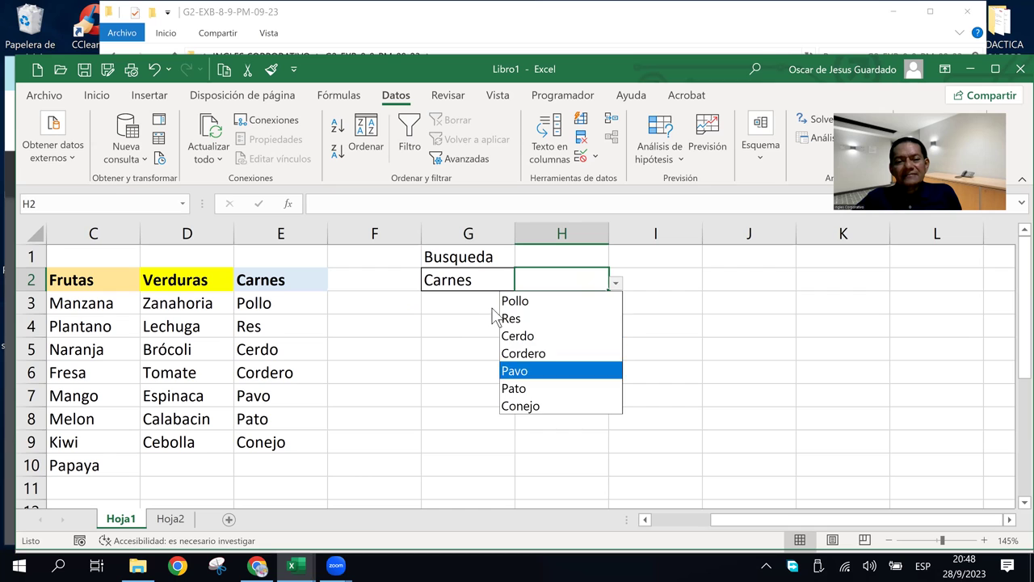
left_click(473, 272)
left_click(473, 271)
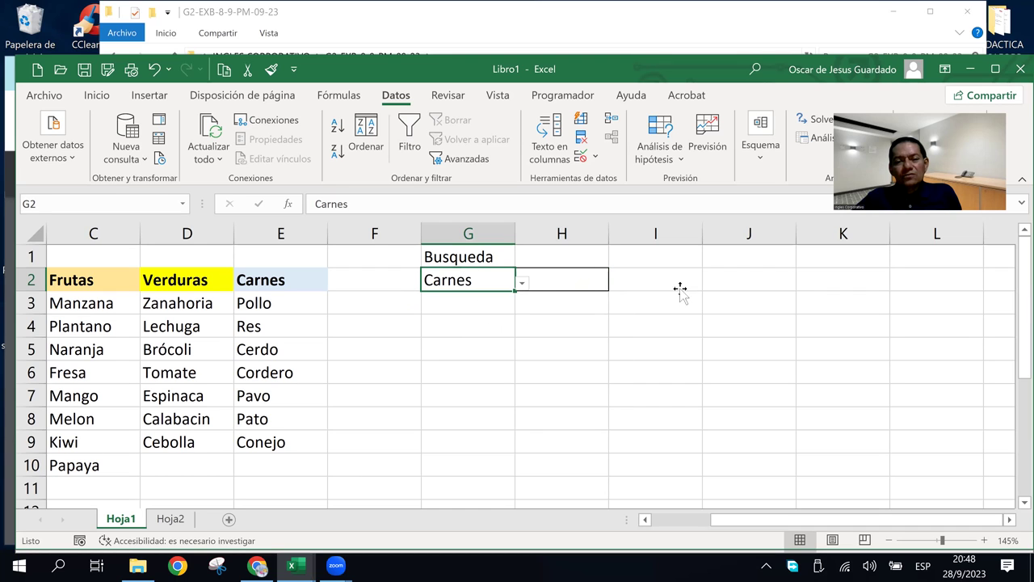
left_click(681, 291)
left_click(677, 349)
left_click(677, 395)
left_click(747, 304)
left_click(694, 321)
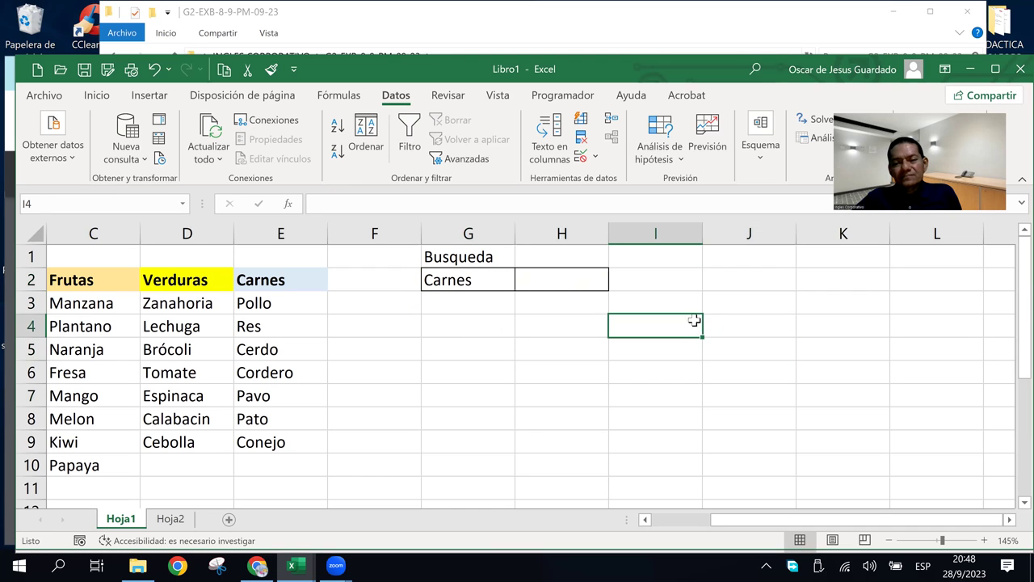
Choose Cordero from the dependent drop-down list in H2
left_click(605, 284)
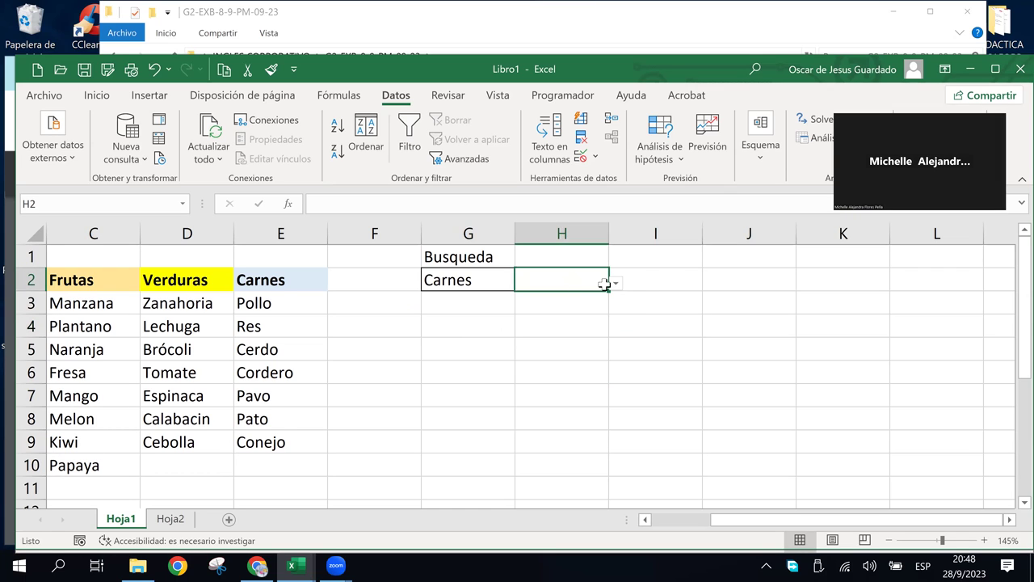
left_click(617, 283)
left_click(538, 355)
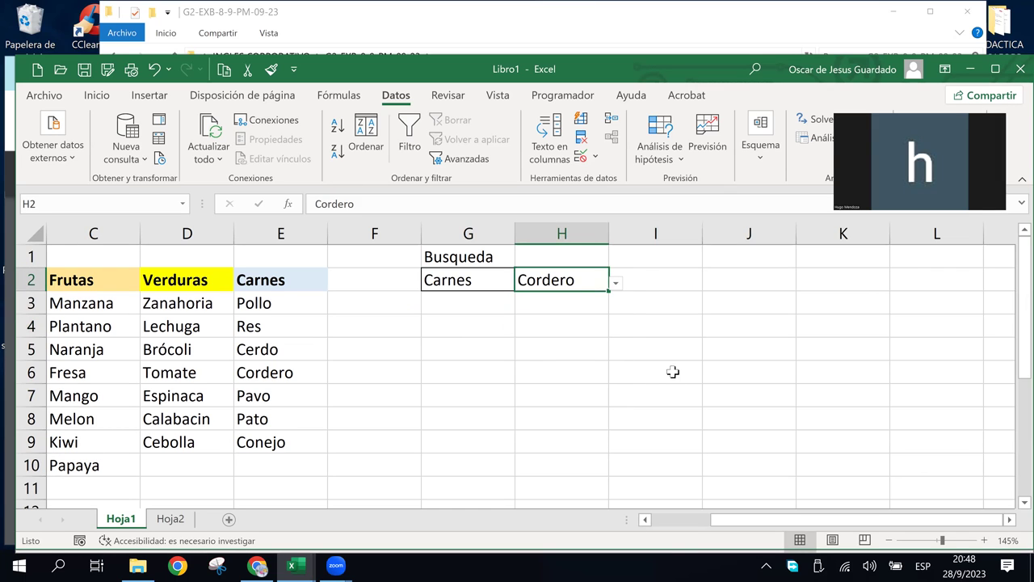
left_click(682, 368)
left_click(570, 279)
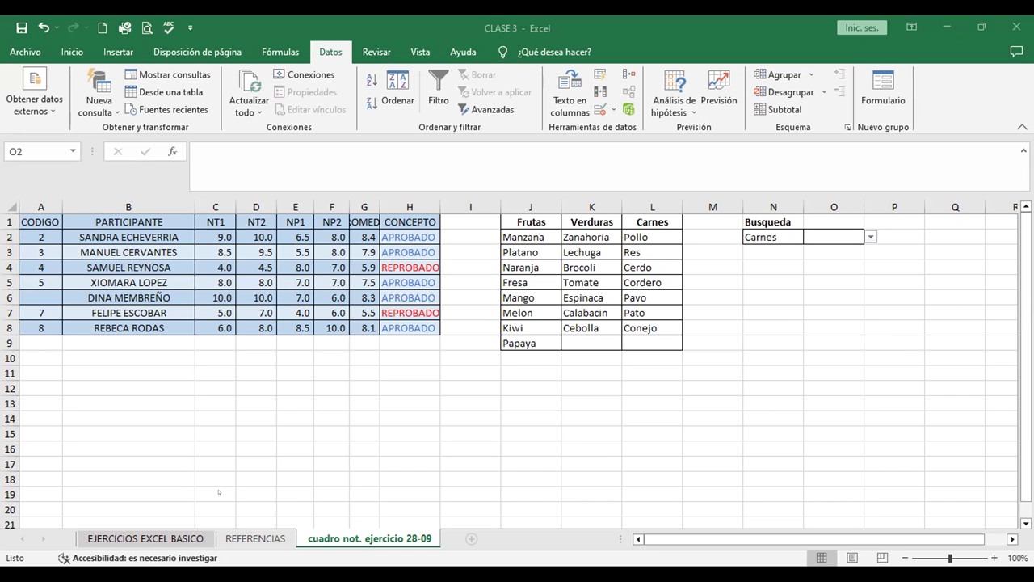
Clear all data validation settings of cell O2 beside Busqueda's category cell in the CLASE 3 workbook
left_click(834, 237)
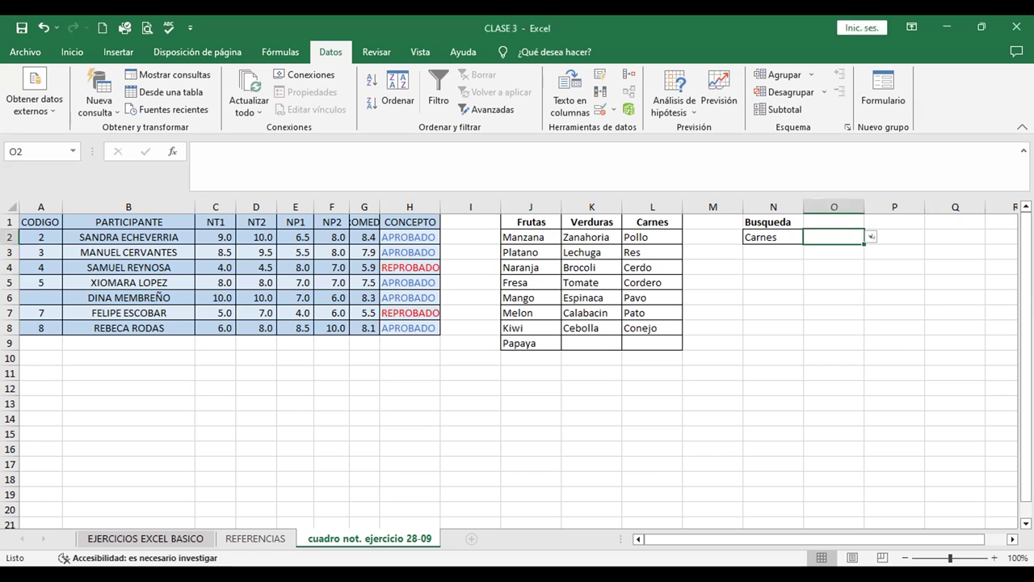
left_click(871, 237)
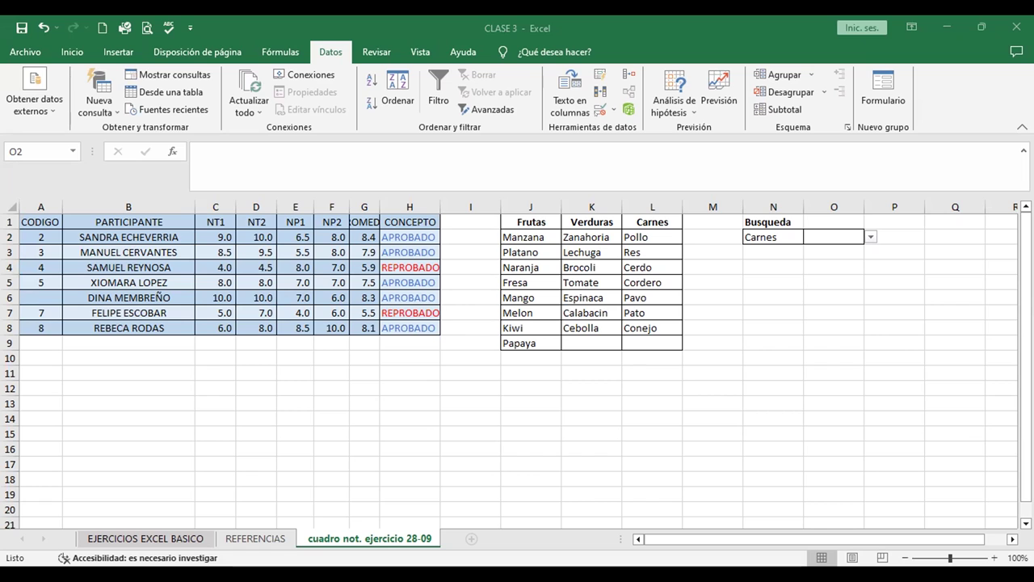
left_click(605, 109)
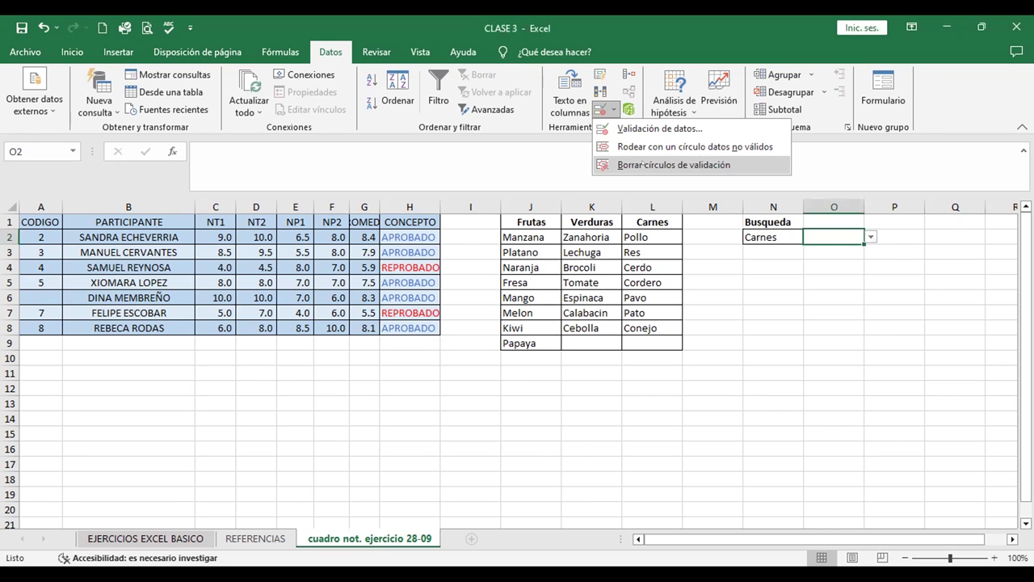
left_click(742, 180)
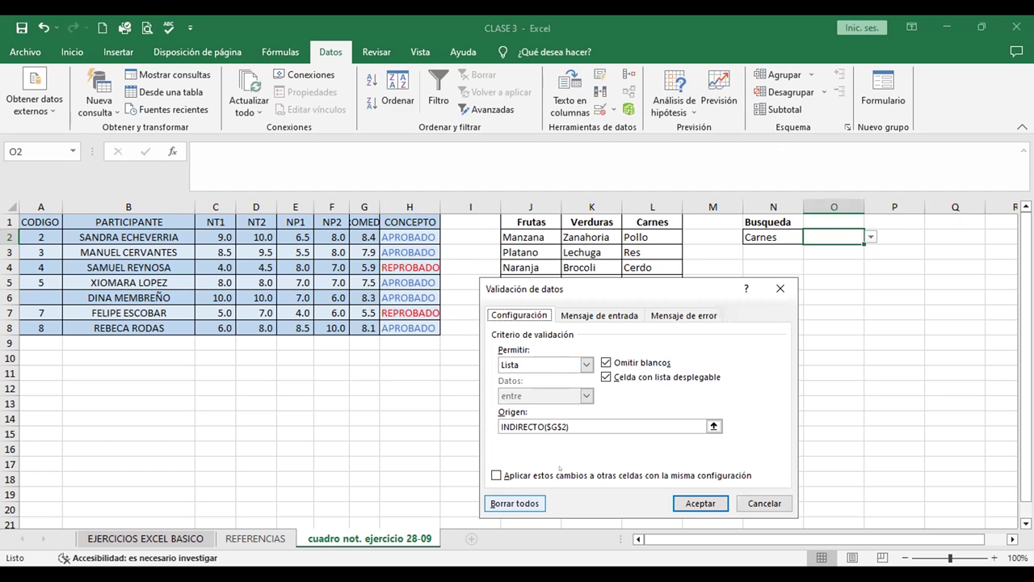
left_click(515, 503)
key("Tab")
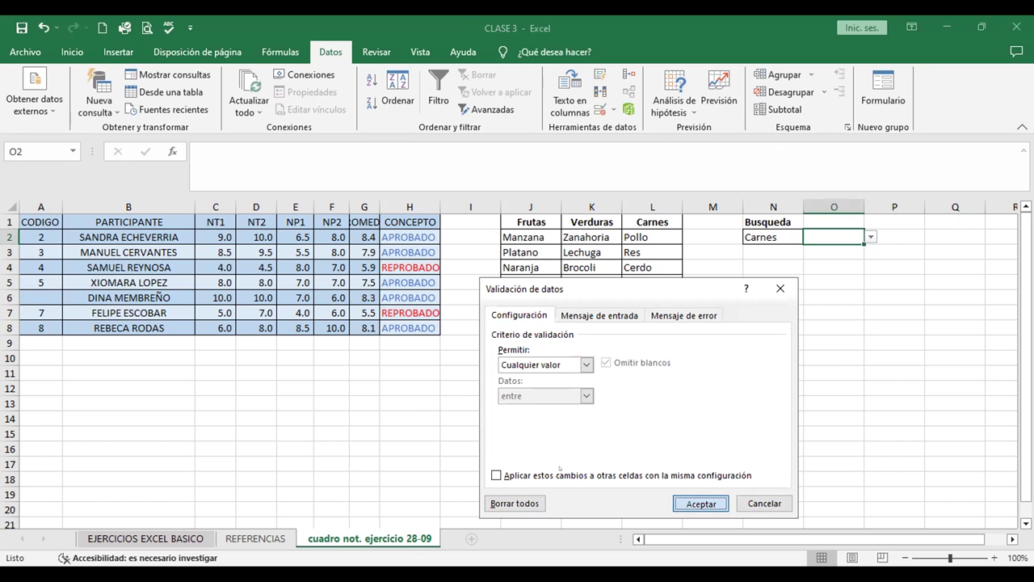
key("Return")
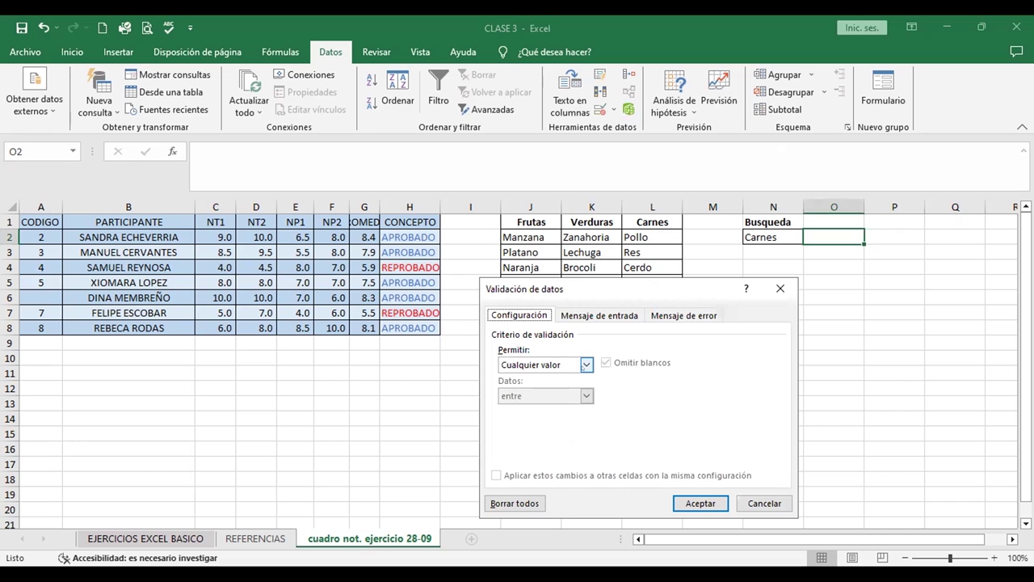
Set O2's validation criterion to allow Lista
key("alt+Down")
key("Down")
key("Down")
key("Down")
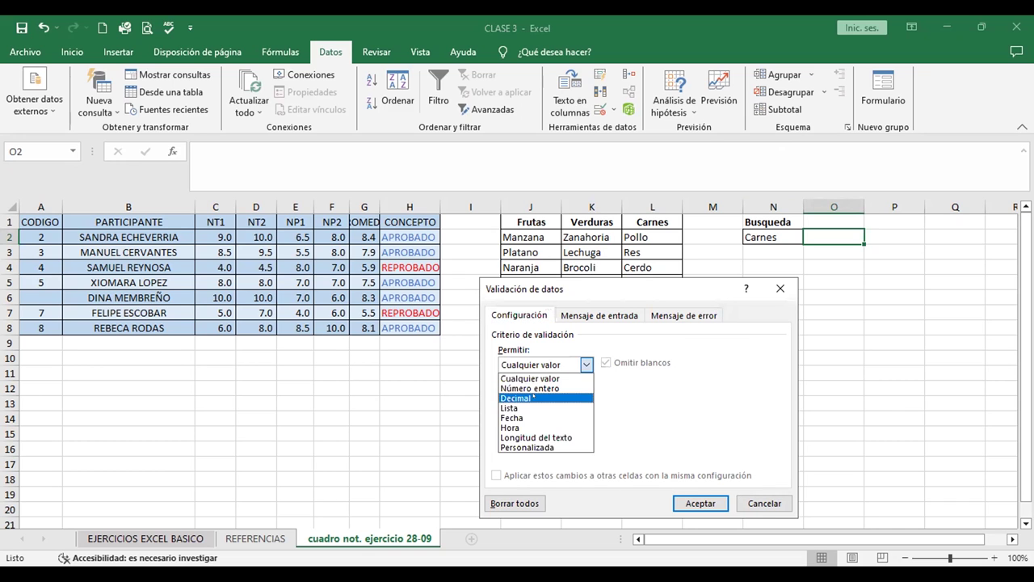
key("Return")
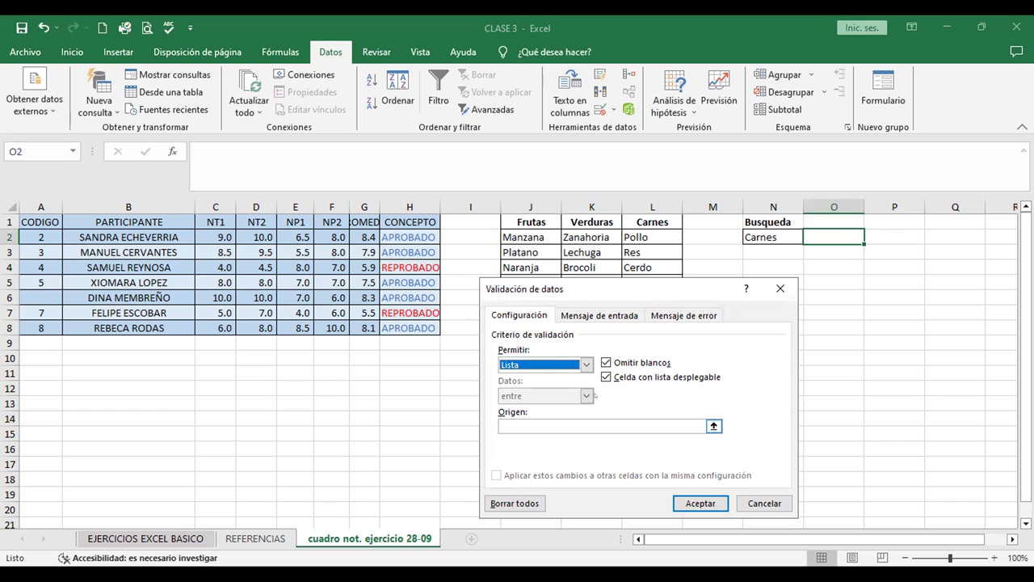
Enter =INDIRECTO($N$2) as the source of O2's validation list and apply the validation
left_click(603, 426)
type("=")
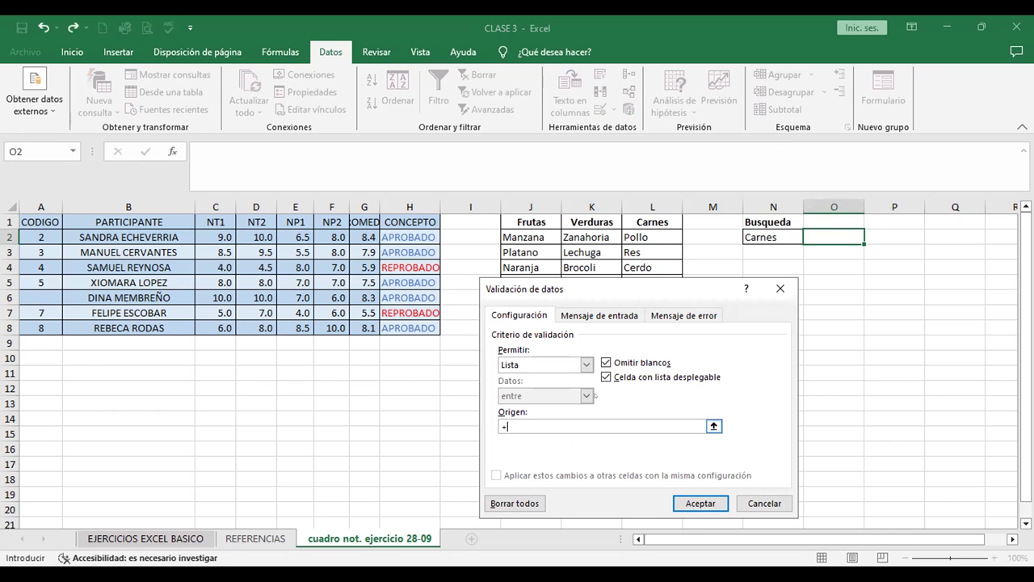
type("INDIRECTO(")
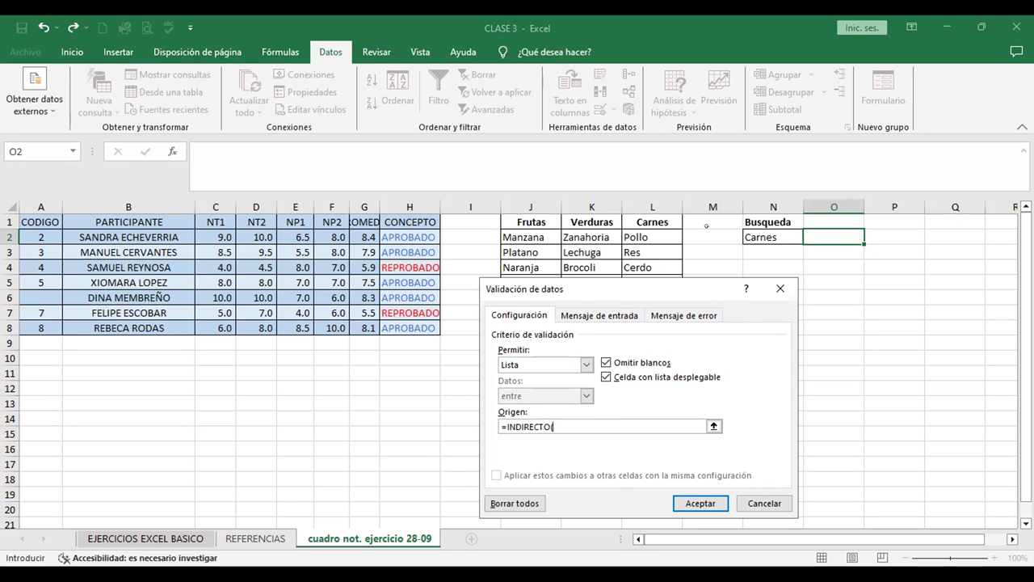
left_click(769, 237)
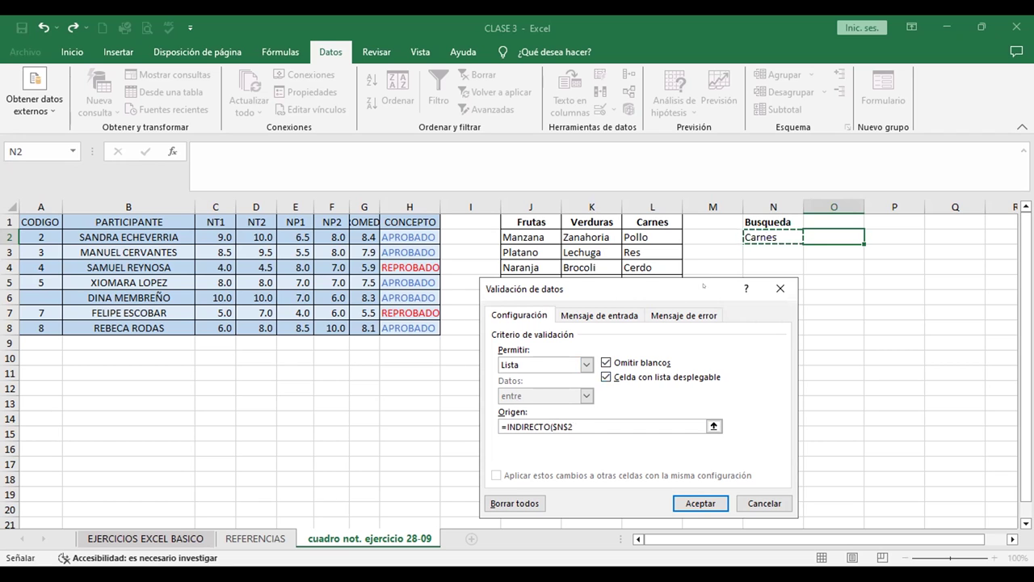
type(")")
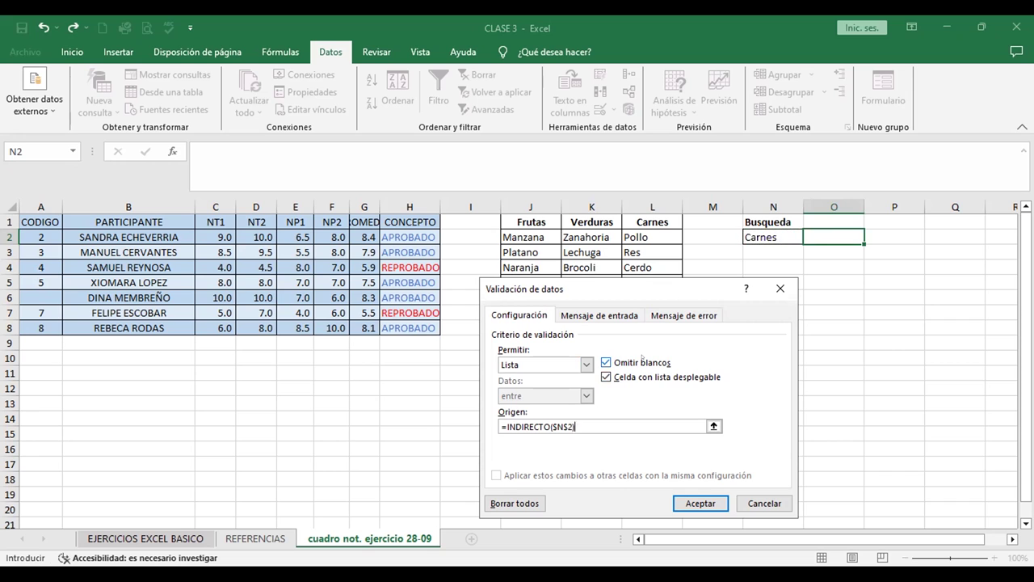
key("Return")
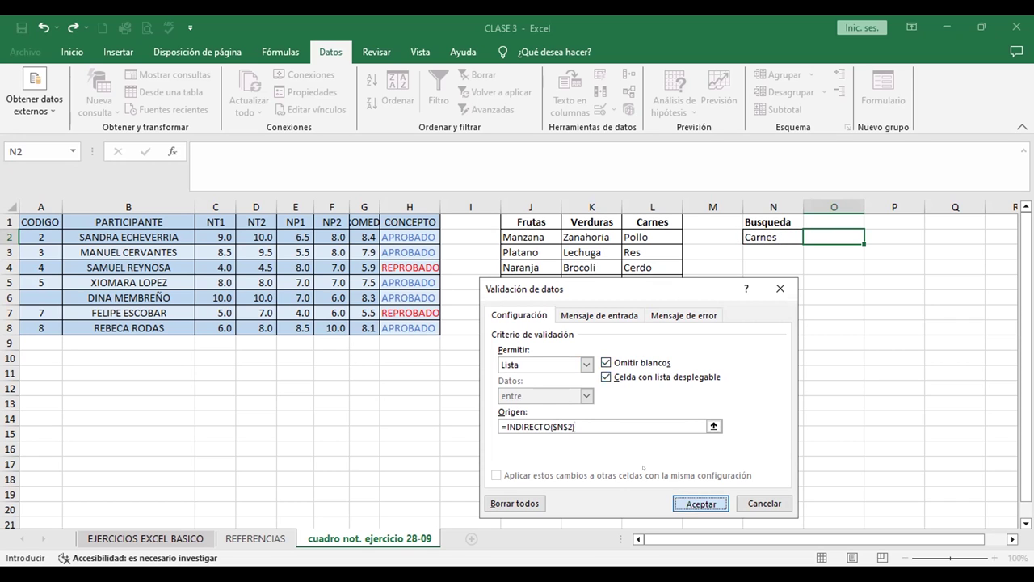
key("Return")
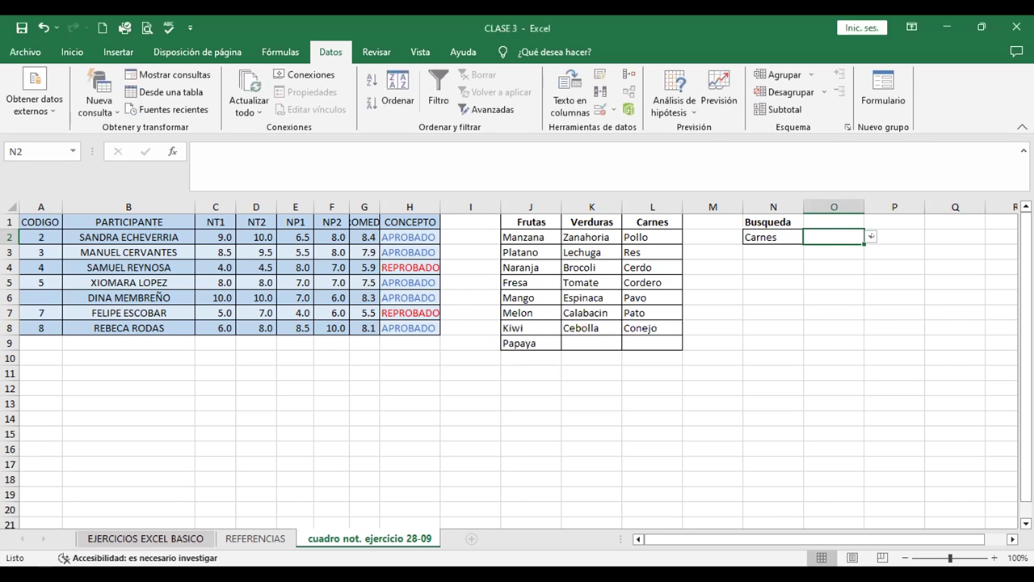
Check the items offered by O2's drop-down list while N2 is set to Carnes
left_click(871, 237)
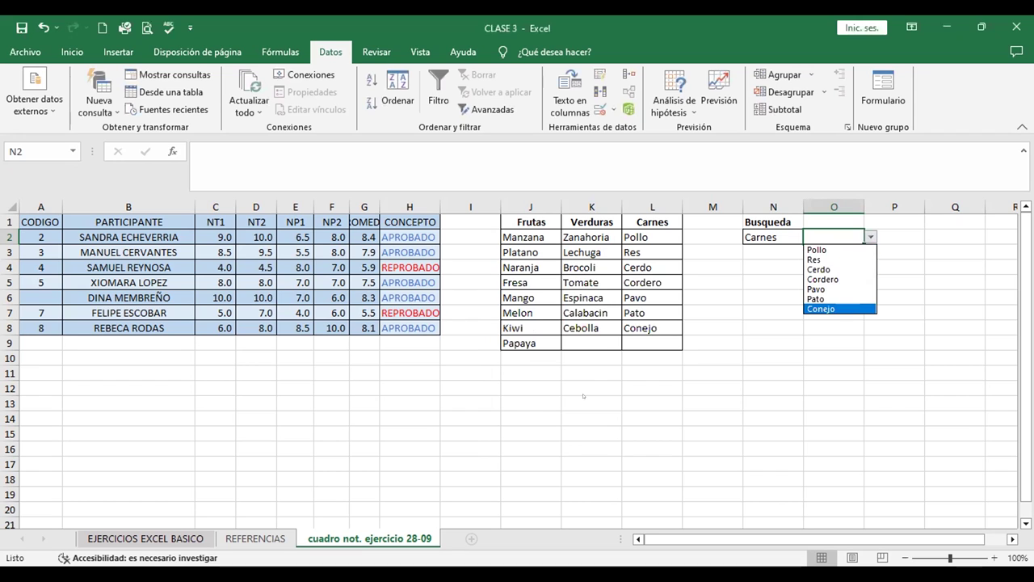
key("Escape")
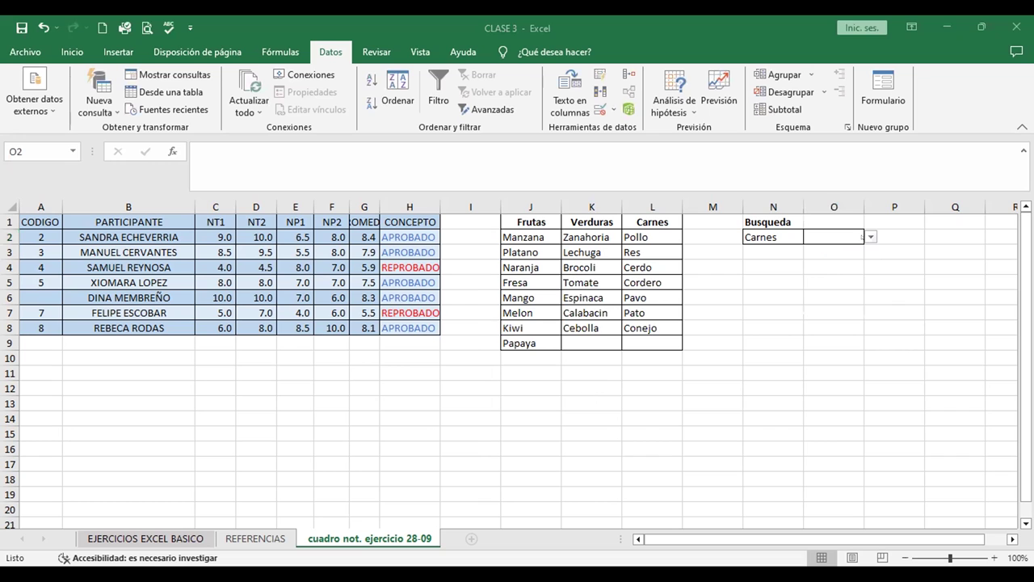
key("alt+Down")
key("Down")
key("Down")
key("Down")
key("Up")
key("Up")
key("Escape")
Choose Verduras in N2's drop-down list and go to the dependent cell O2
key("Left")
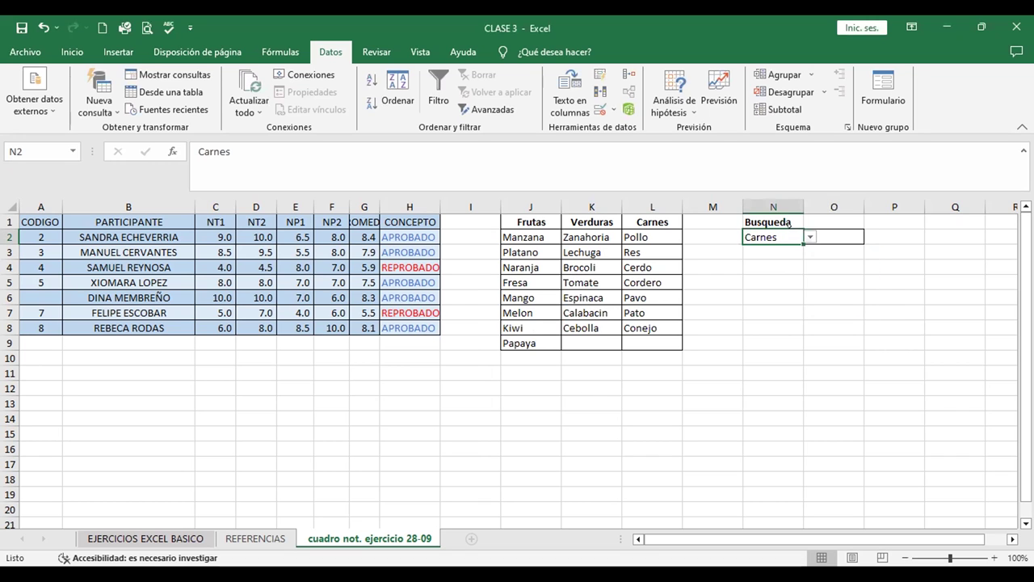
key("alt+Down")
key("Up")
key("Return")
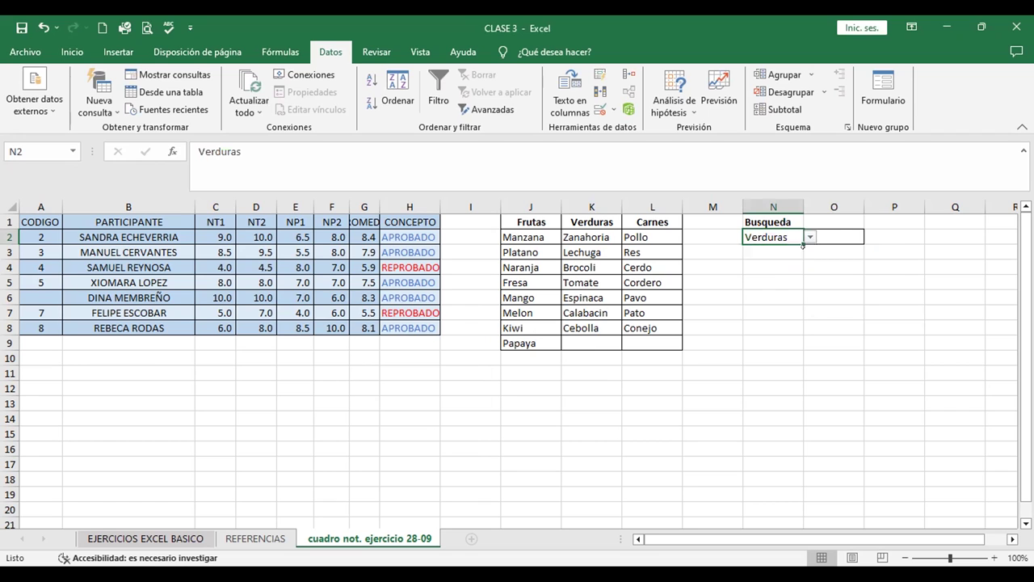
key("Right")
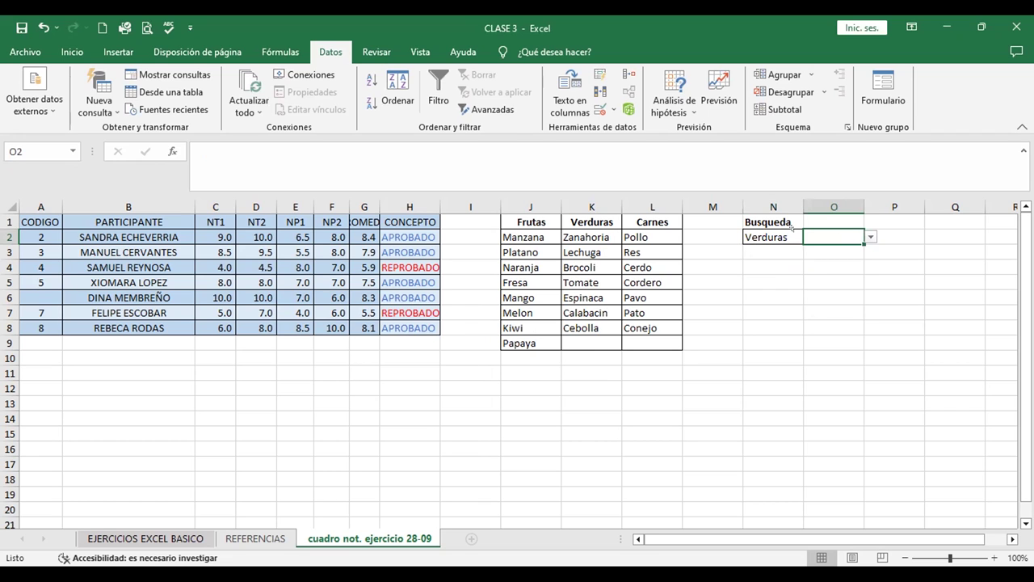
Choose Frutas in N2's drop-down list and open the dependent list in O2
key("Left")
key("alt+Down")
key("Up")
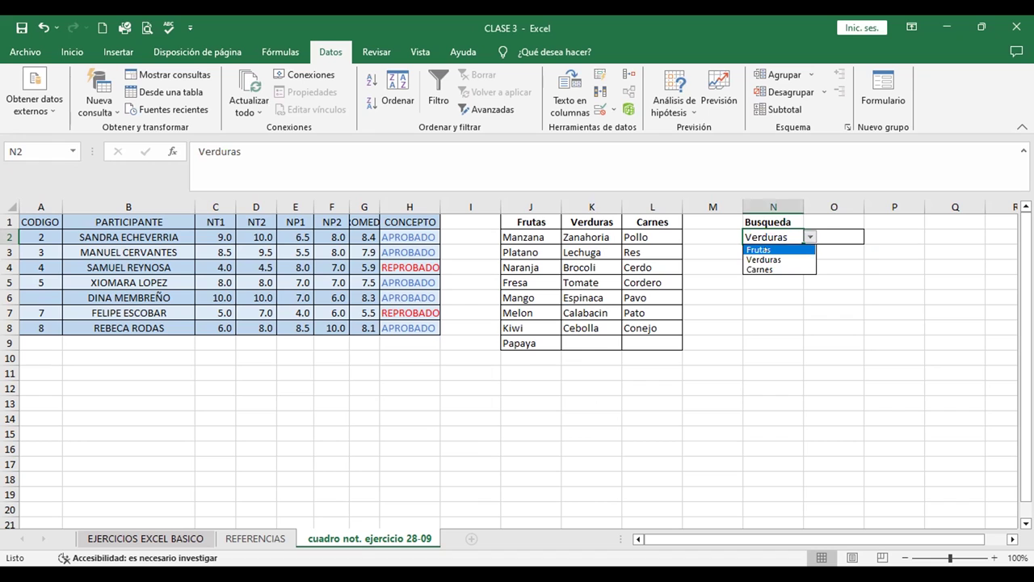
key("Return")
key("Right")
left_click(866, 237)
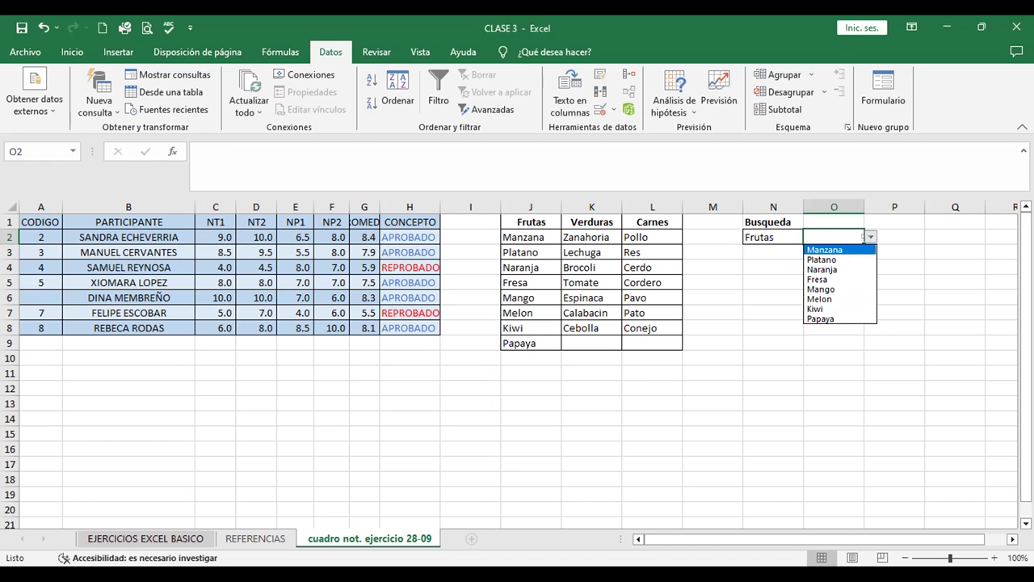
Choose Verduras in N2's drop-down list and check the items offered by the dependent list in O2
key("Escape")
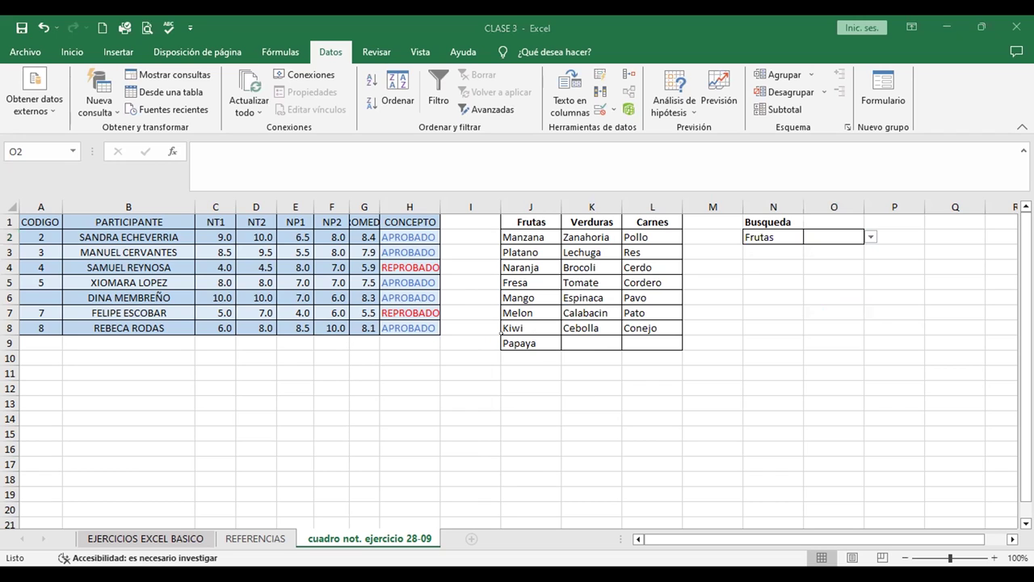
left_click(779, 237)
left_click(810, 236)
left_click(764, 259)
left_click(837, 237)
left_click(871, 236)
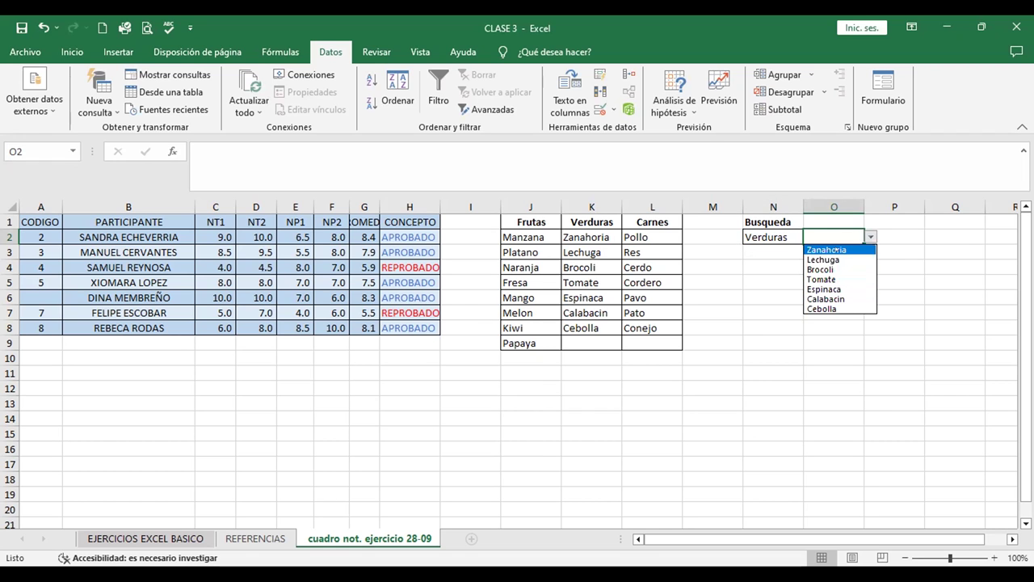
left_click(766, 262)
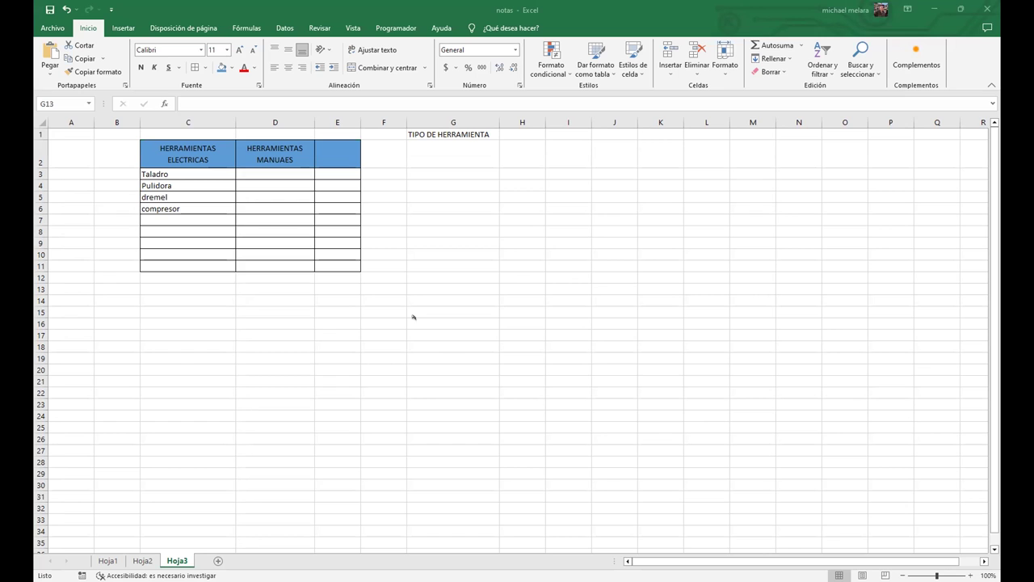
Delete the empty column E of the tools table on Hoja3 in the notas workbook
right_click(341, 122)
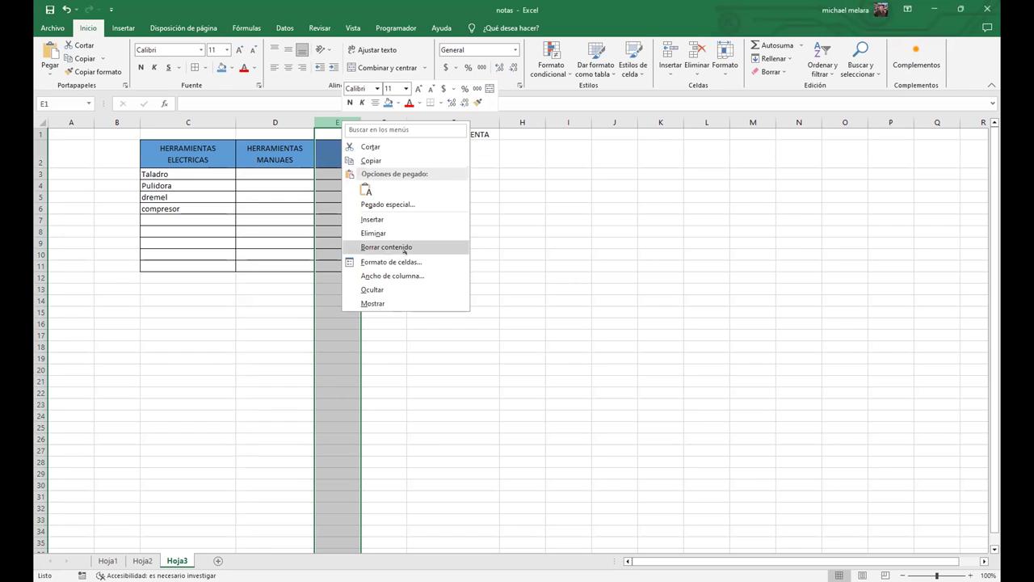
left_click(393, 233)
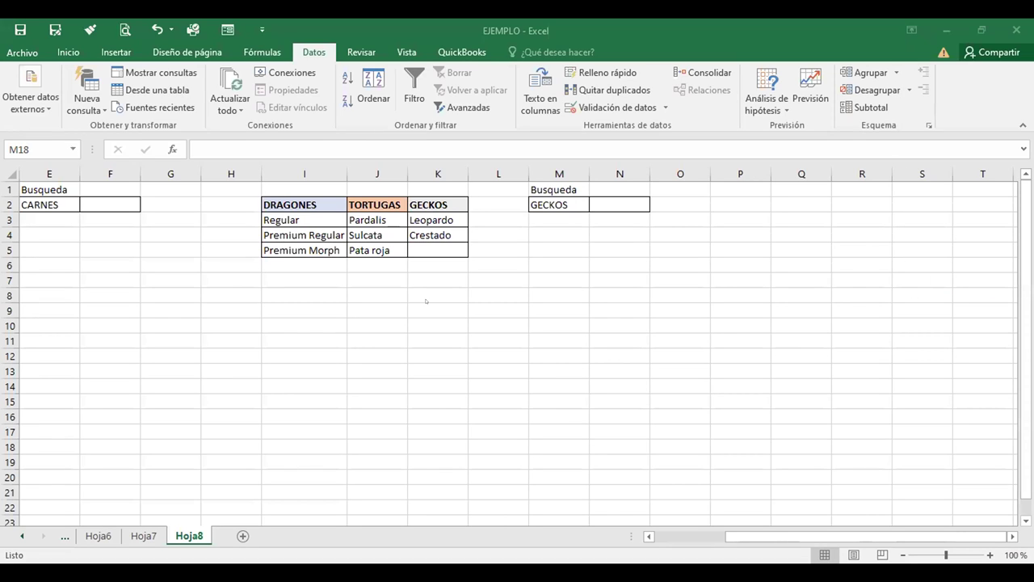
In the EJEMPLO workbook, choose DRAGONES in M2's drop-down list and check the items offered by N2's dependent list
left_click(571, 203)
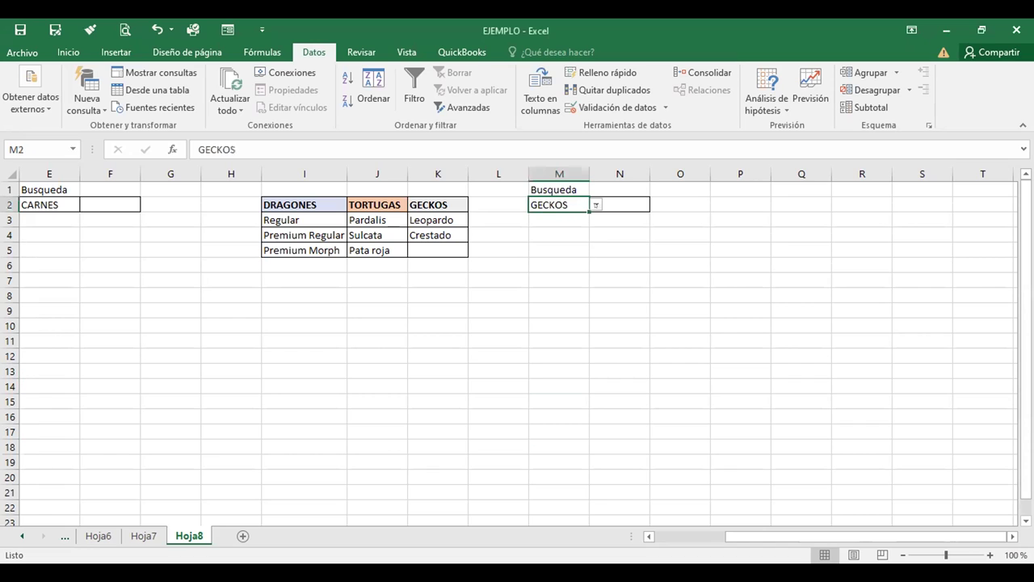
left_click(595, 204)
left_click(566, 217)
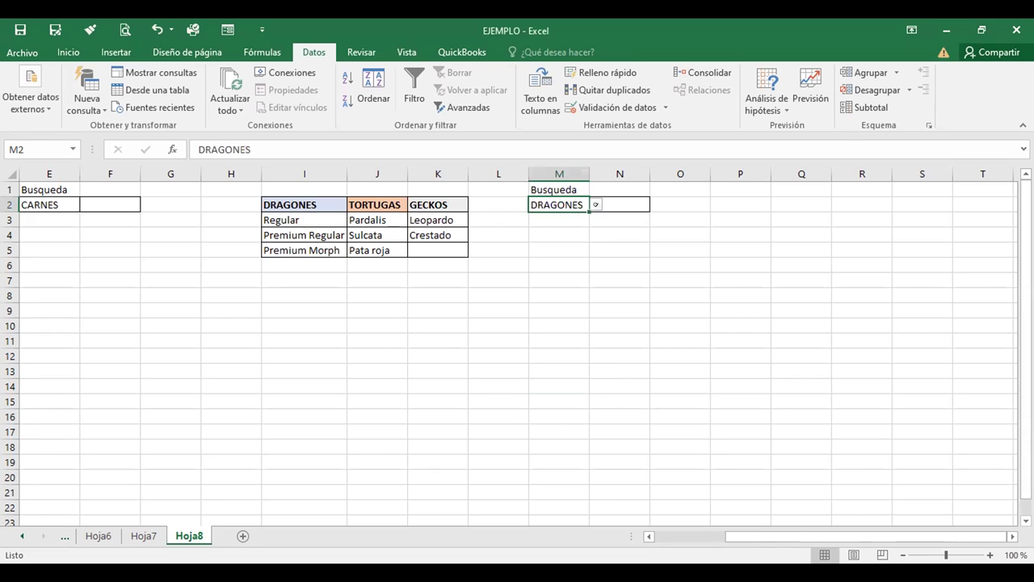
left_click(623, 205)
left_click(656, 204)
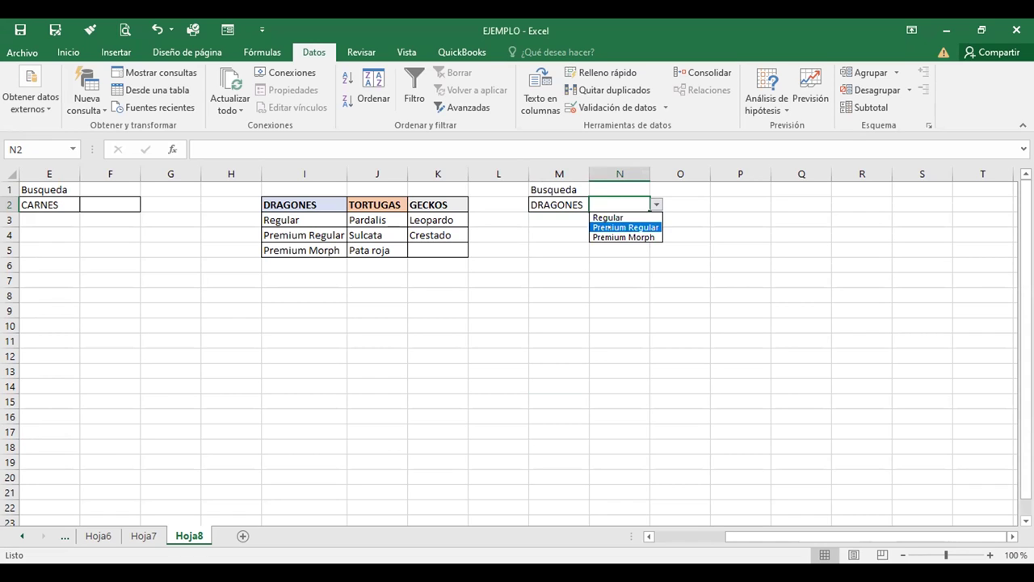
key("Escape")
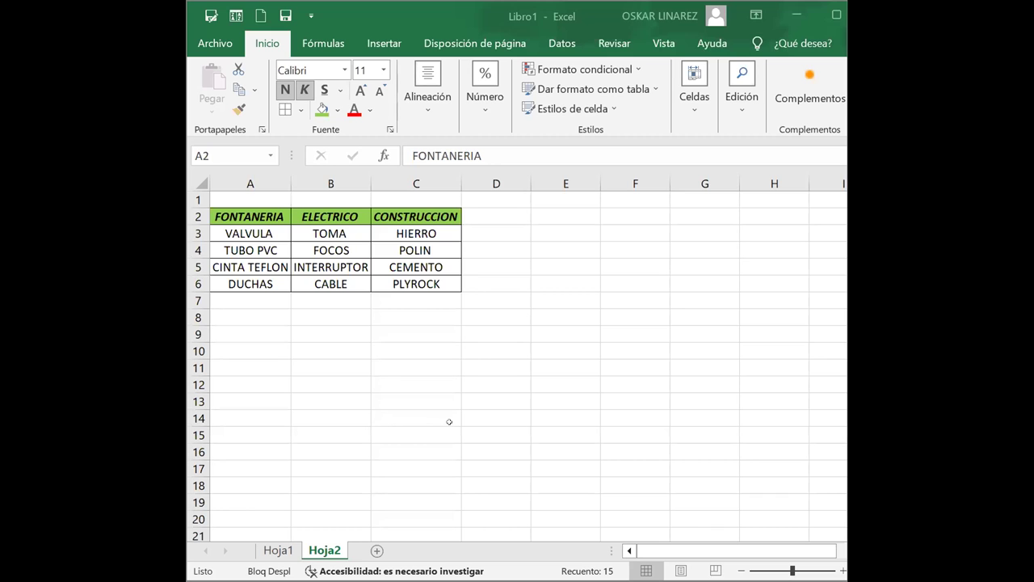
In Libro1, select the whole FONTANERIA, ELECTRICO and CONSTRUCCION table, A2:C6, on Hoja2
key("ctrl+a")
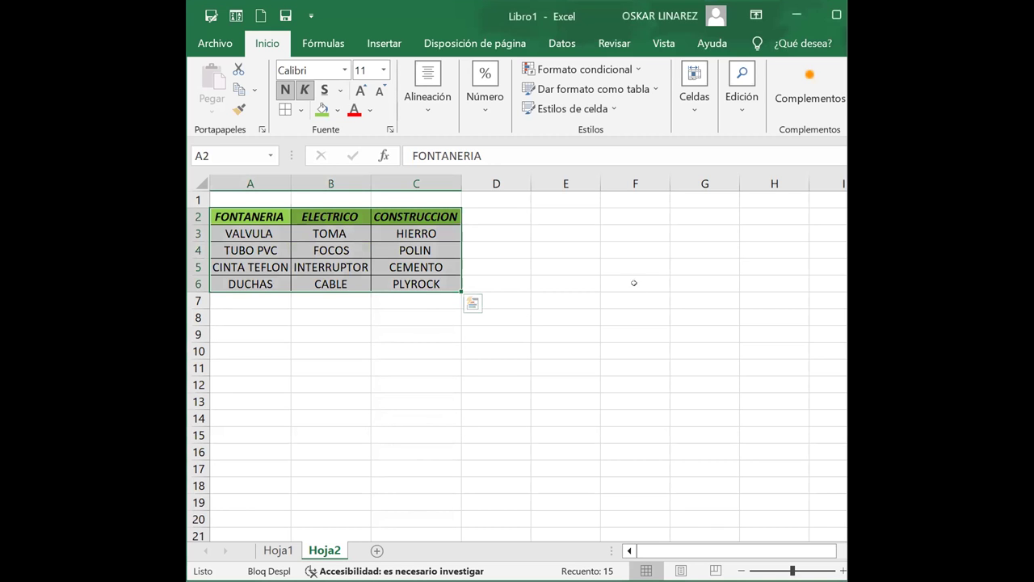